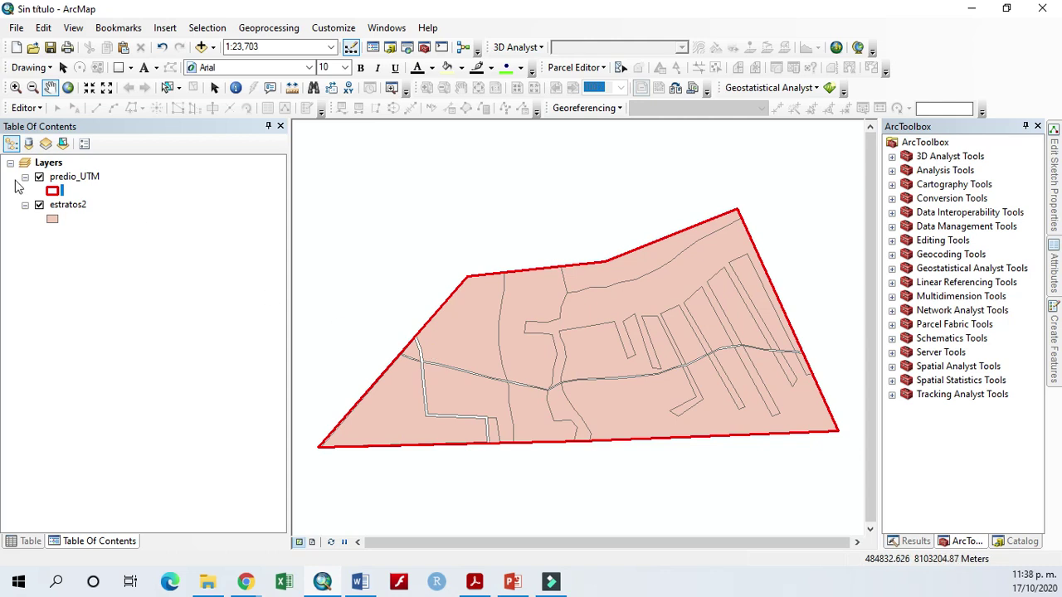
click(78, 178)
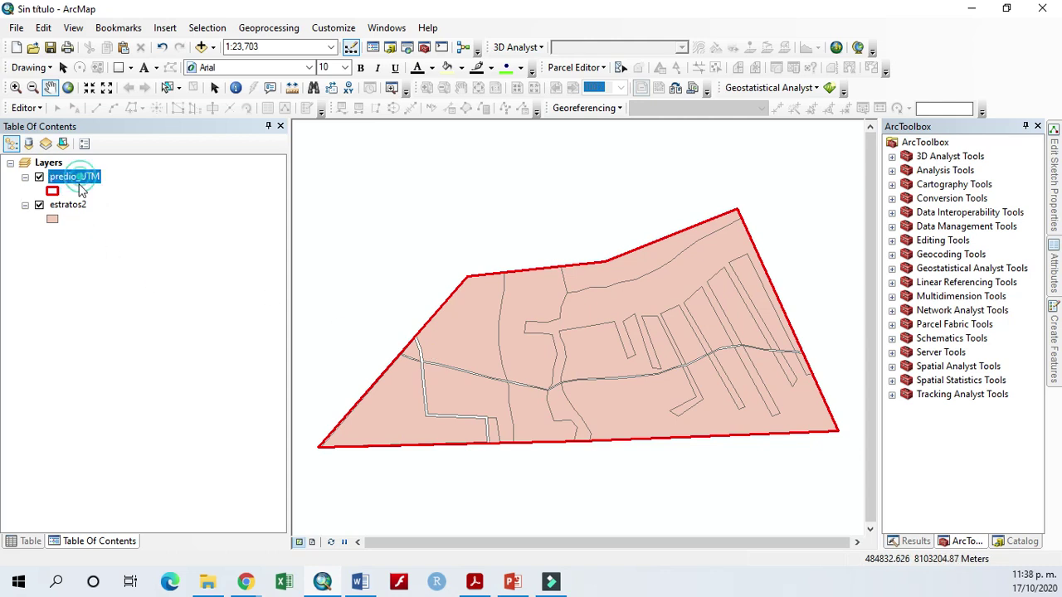
click(76, 205)
click(78, 178)
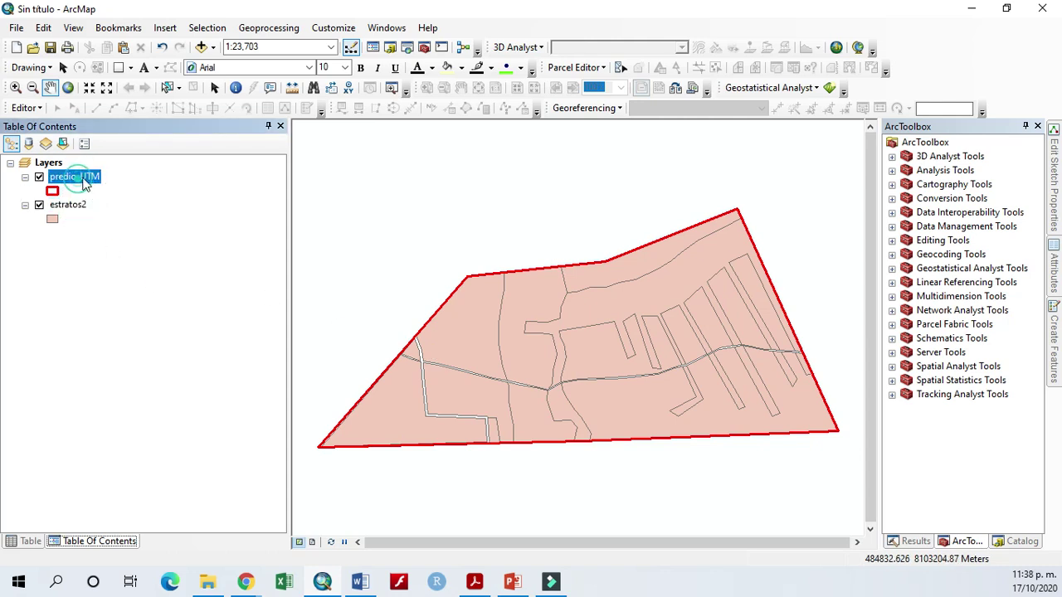
Start adding data and browse up to the Tercer Semestre folder and into Sistemas de Información Geográfica
click(201, 47)
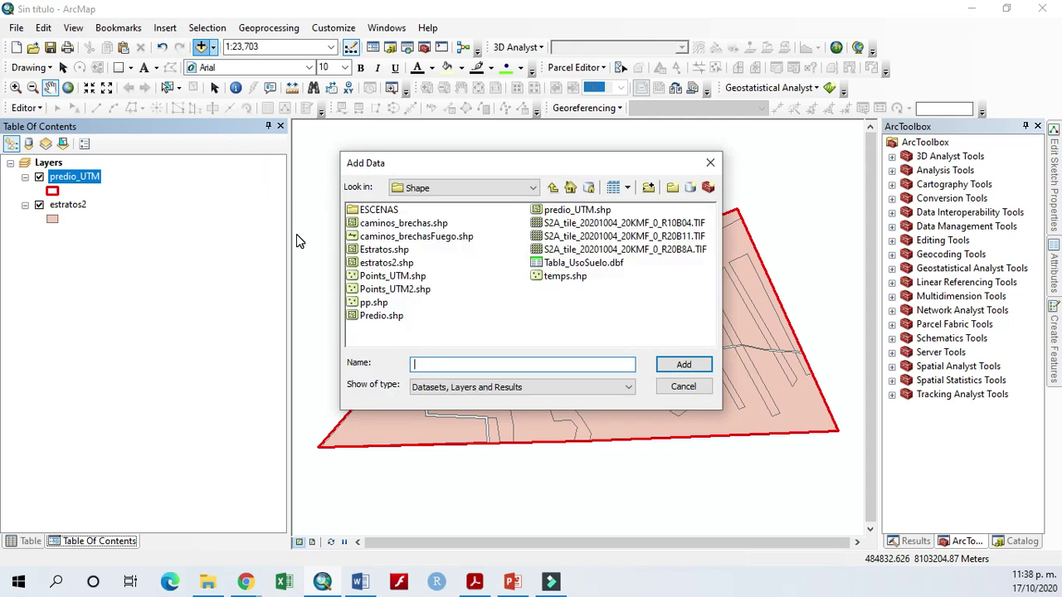
click(551, 188)
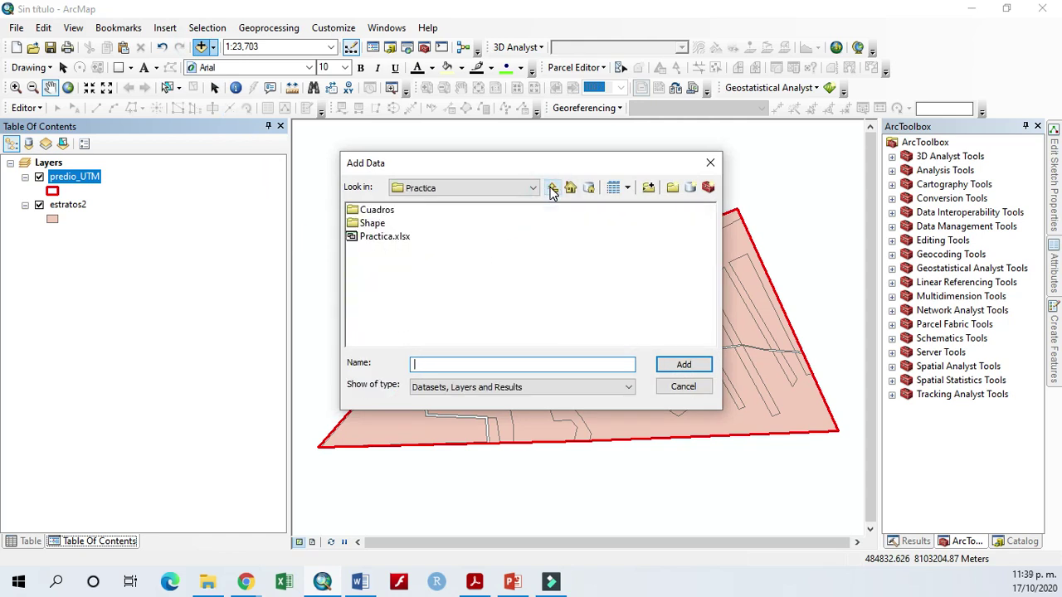
click(552, 189)
click(552, 188)
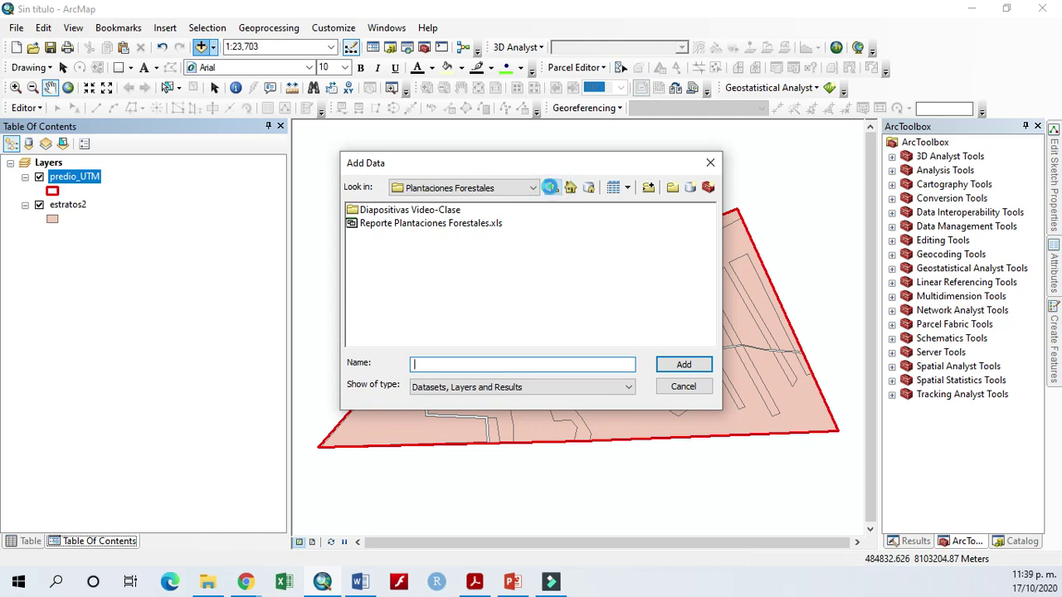
click(552, 188)
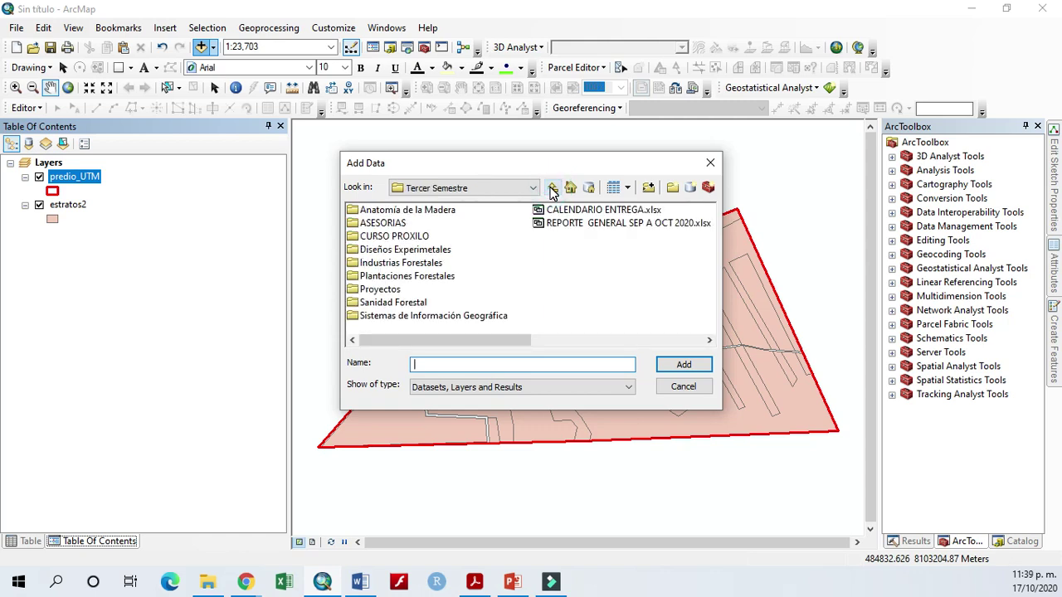
click(423, 319)
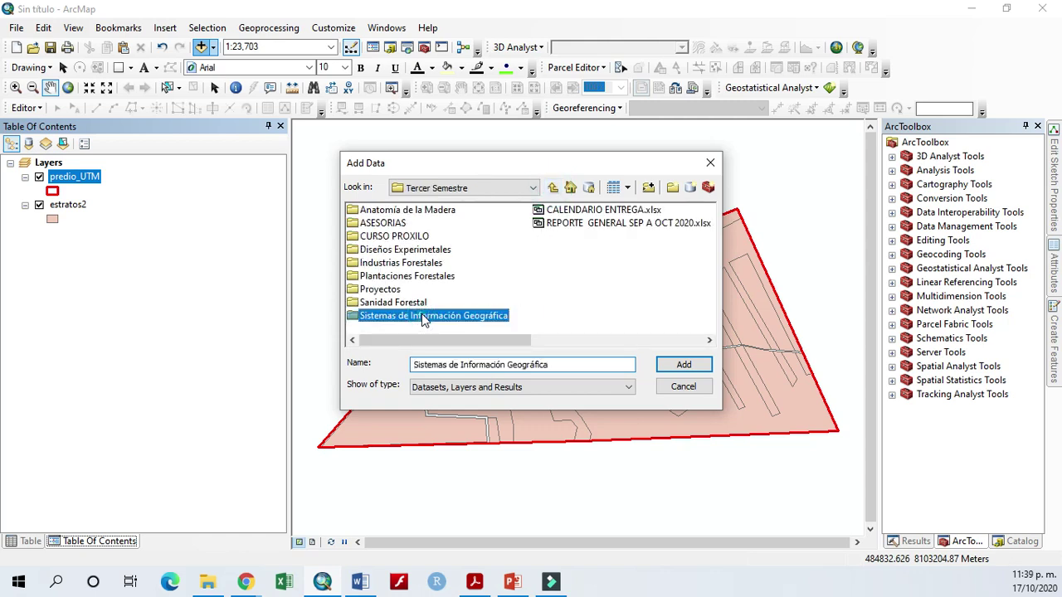
double_click(423, 318)
Add muestra_suelo.shp from the Shapes folder of Practica 2 Nutrientes, inside Diapositivas Video-Clase and Practicas
double_click(412, 210)
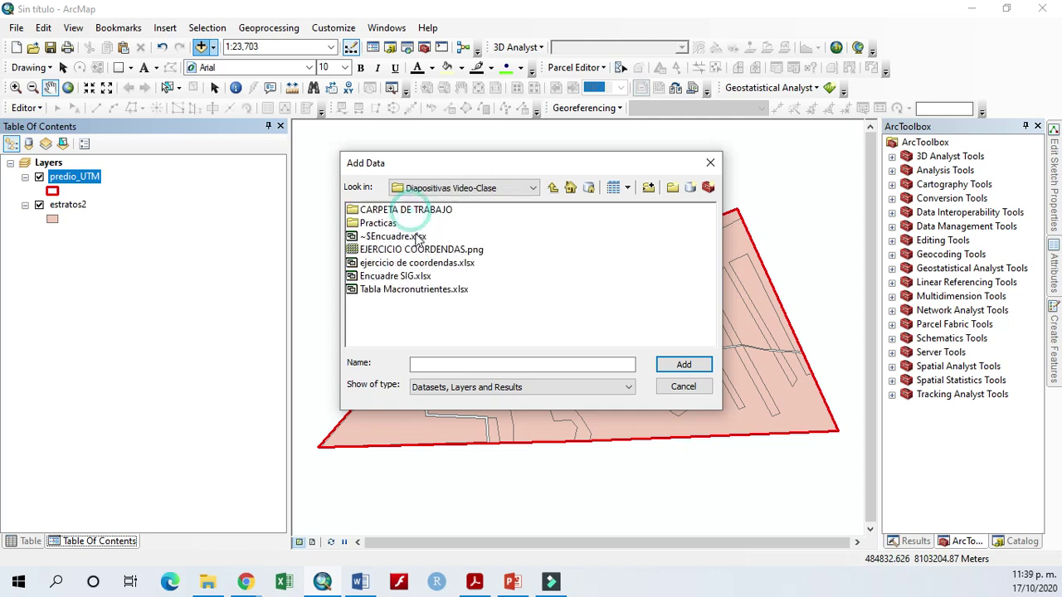
double_click(378, 224)
click(375, 225)
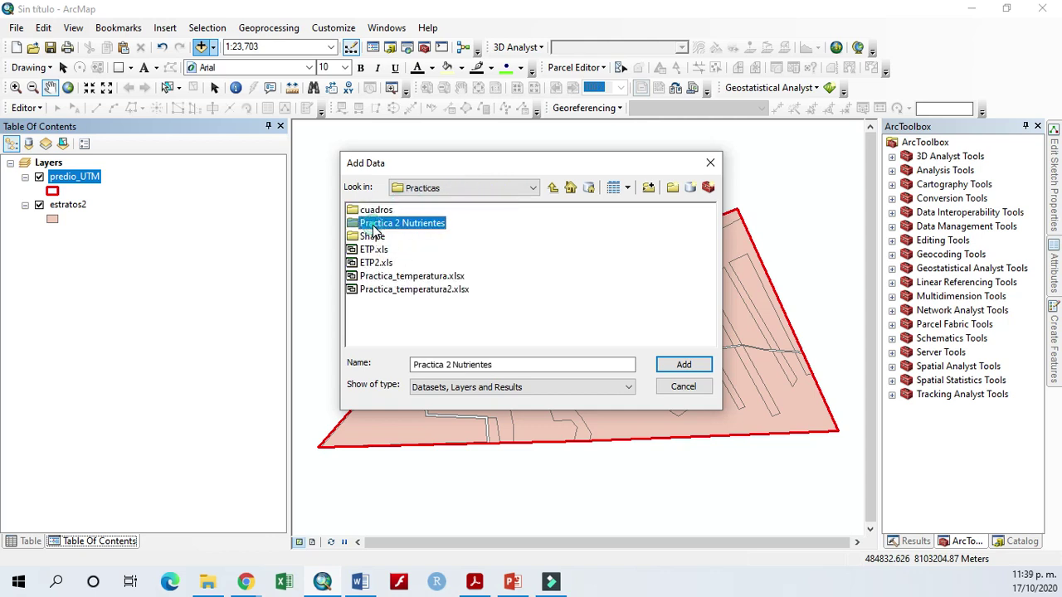
double_click(373, 225)
double_click(372, 210)
click(398, 213)
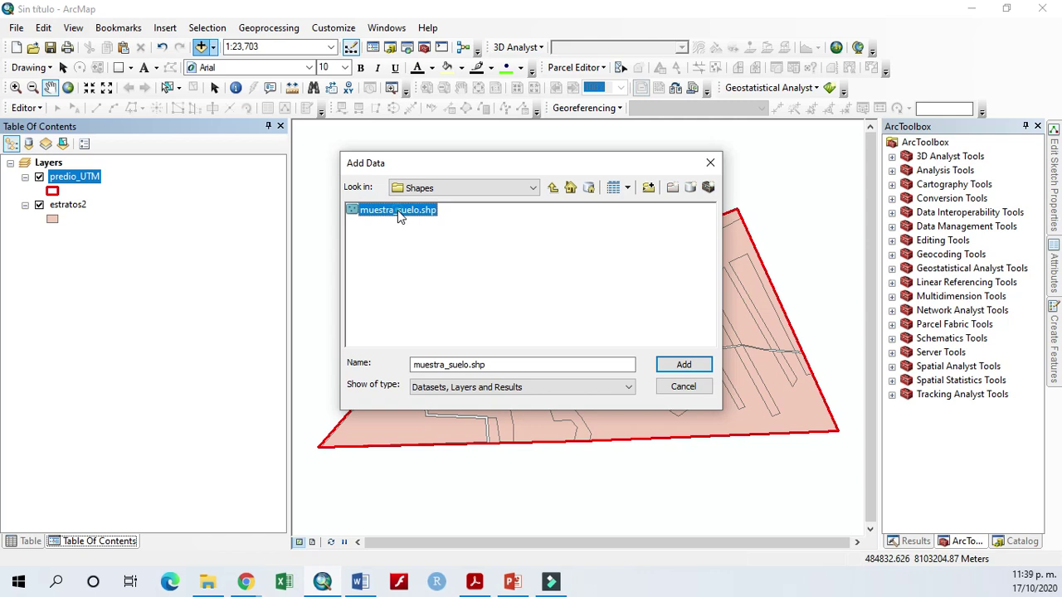
click(681, 365)
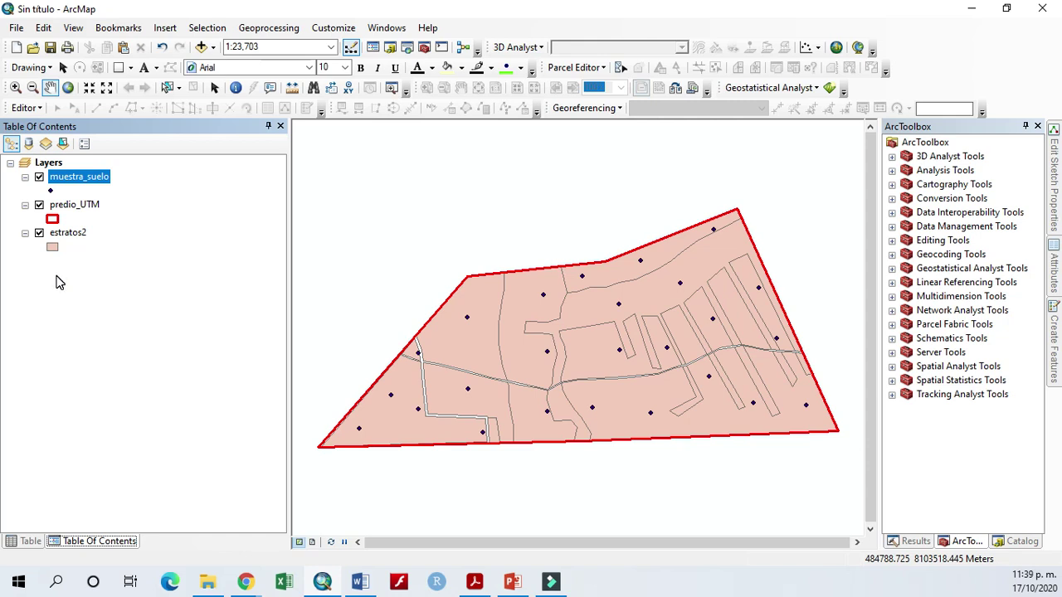
Open the attribute table of the muestra_suelo layer and widen it to show all of its fields
right_click(97, 185)
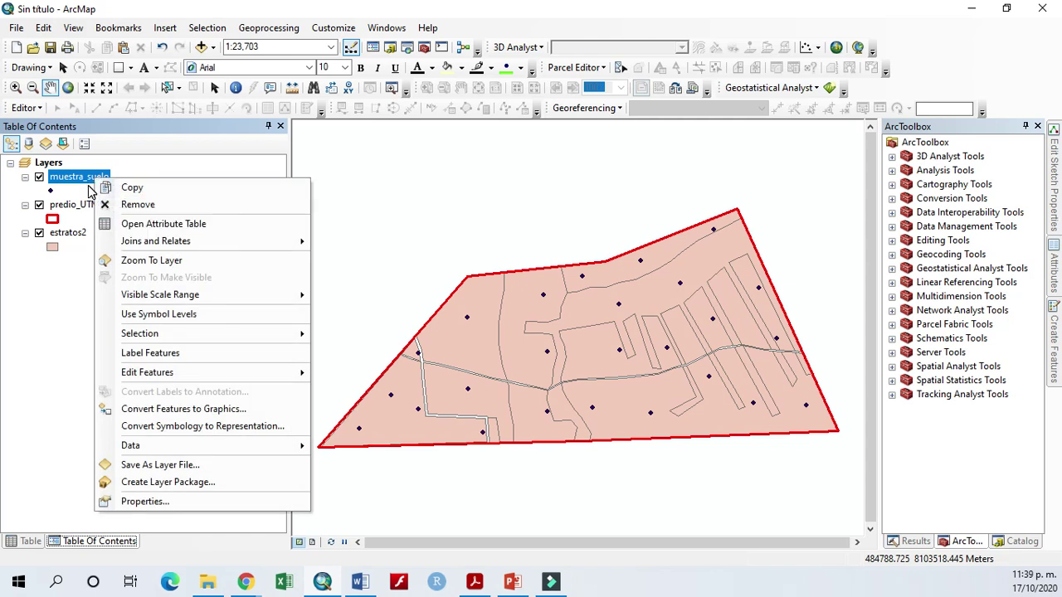
click(140, 224)
drag(289, 302, 811, 332)
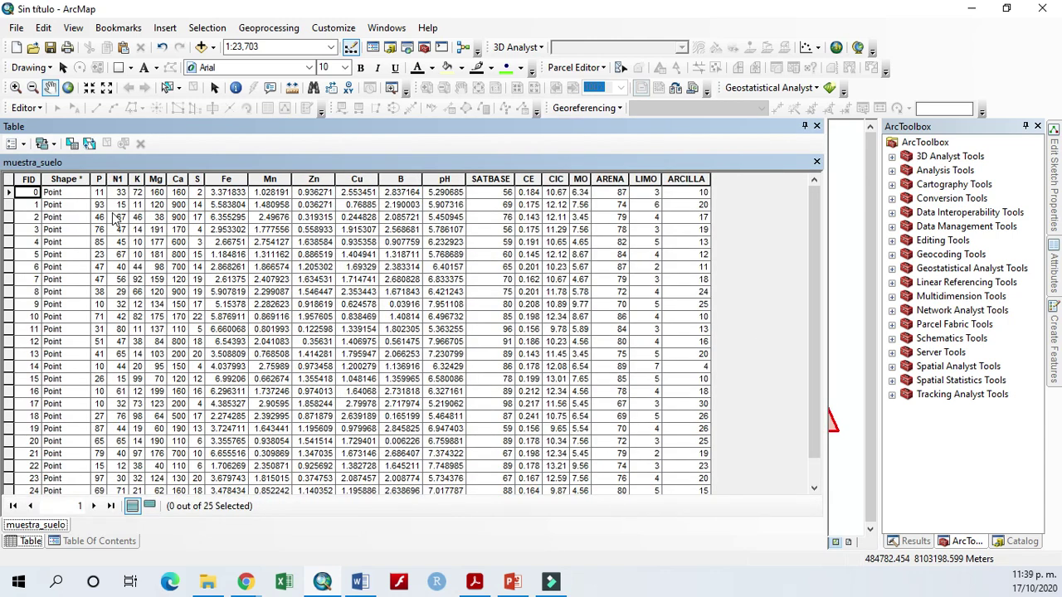
Examine the soil sample fields for nutrients, iron, pH and sand (ARENA) in the attribute table
click(97, 179)
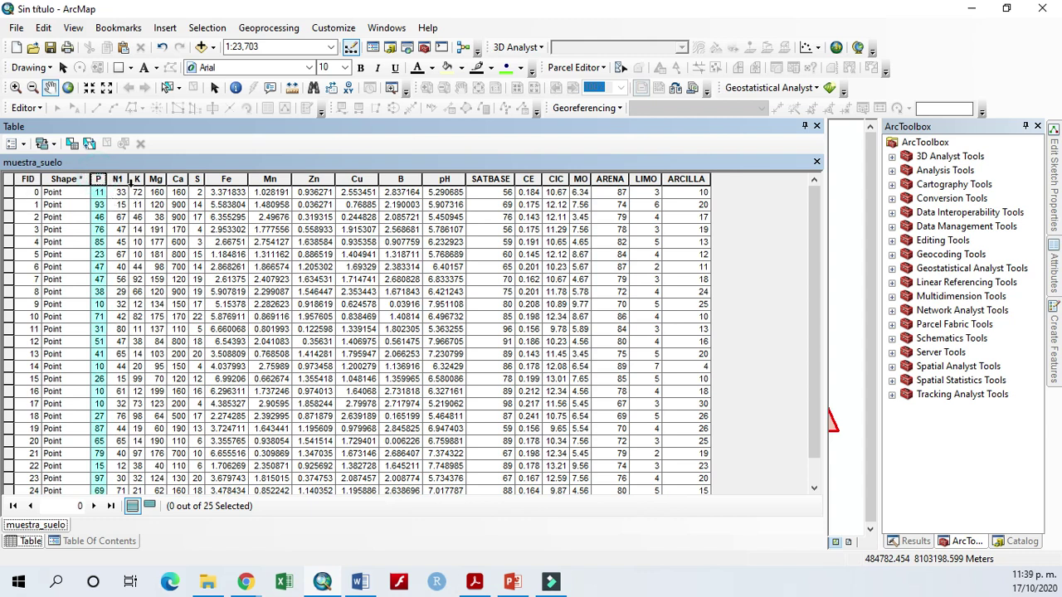
click(135, 179)
click(155, 180)
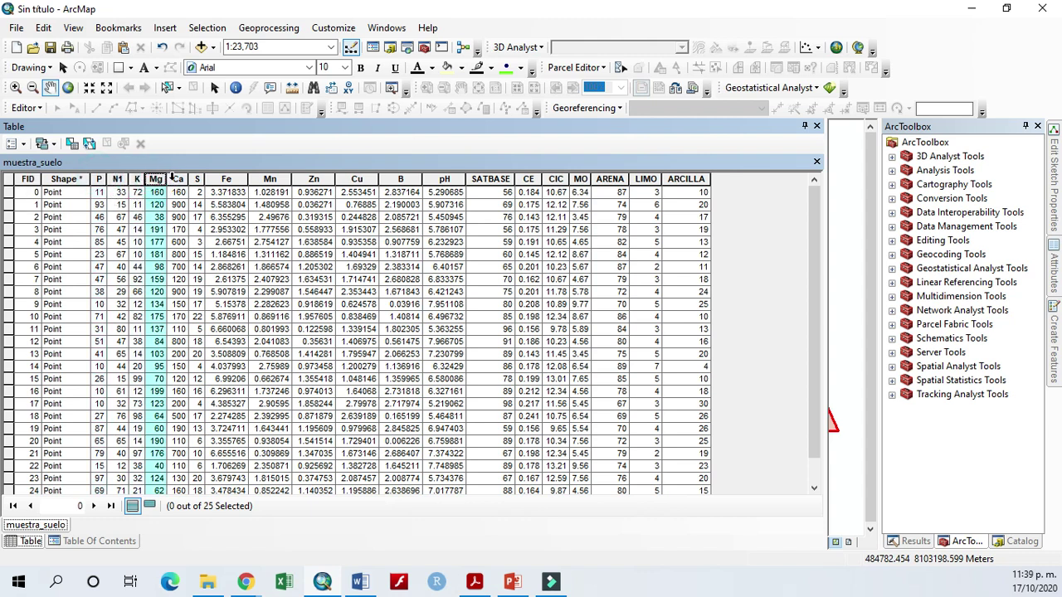
click(176, 179)
click(117, 179)
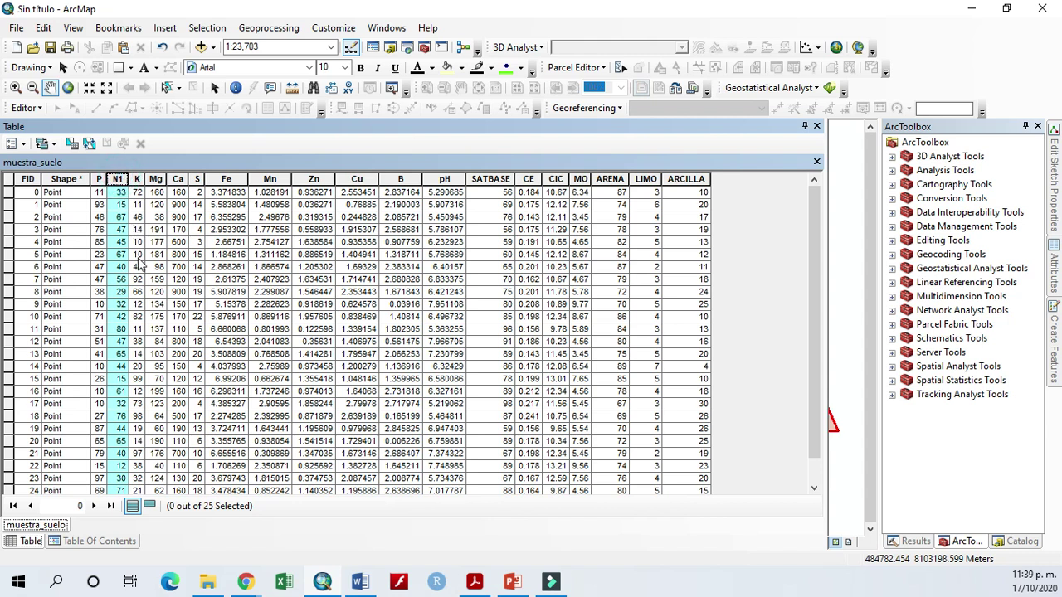
click(196, 178)
click(98, 178)
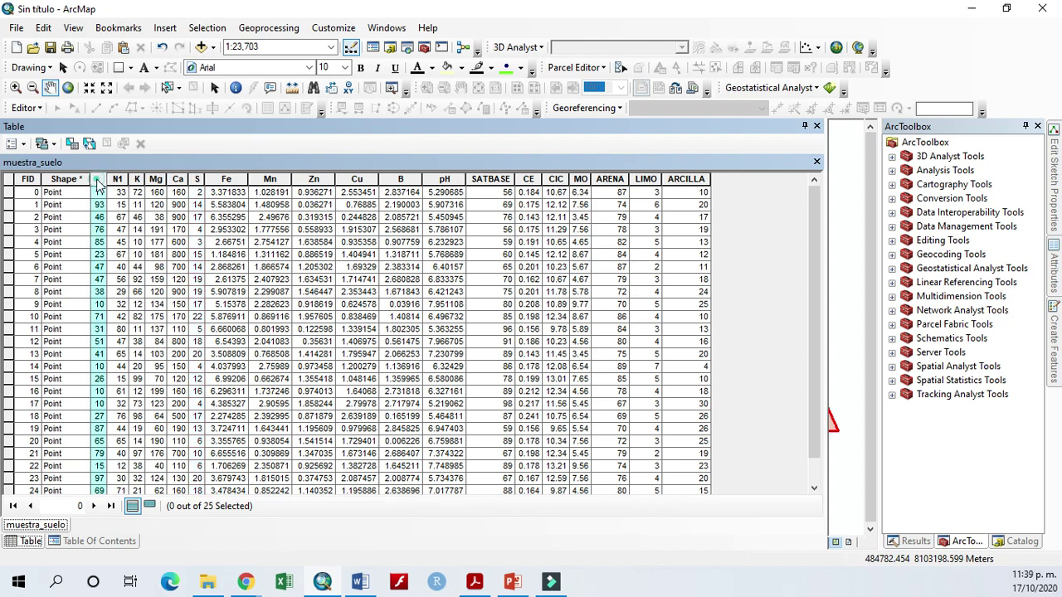
click(240, 178)
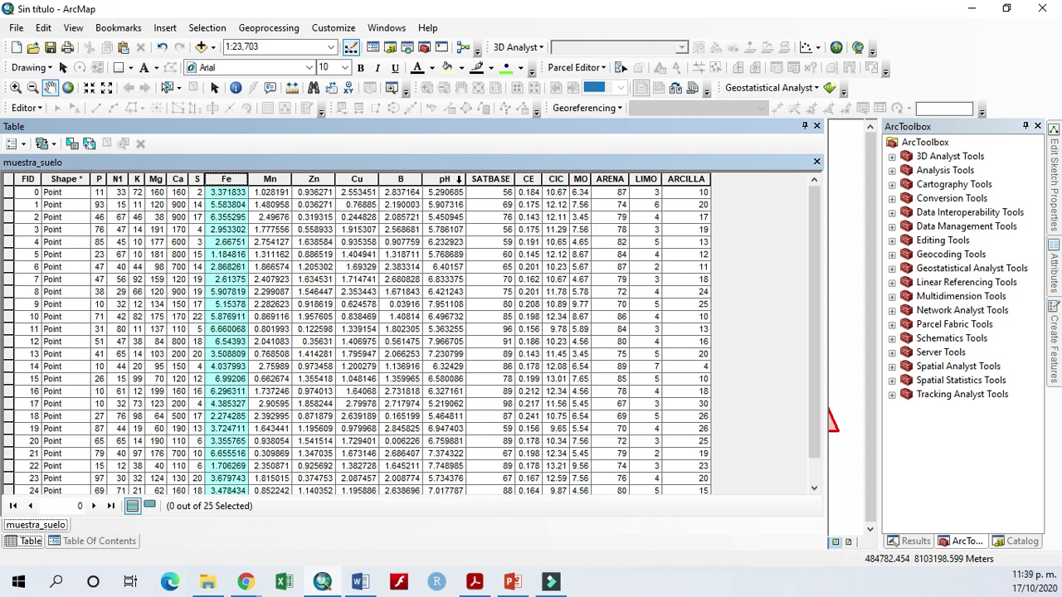
click(455, 180)
drag(446, 205, 449, 332)
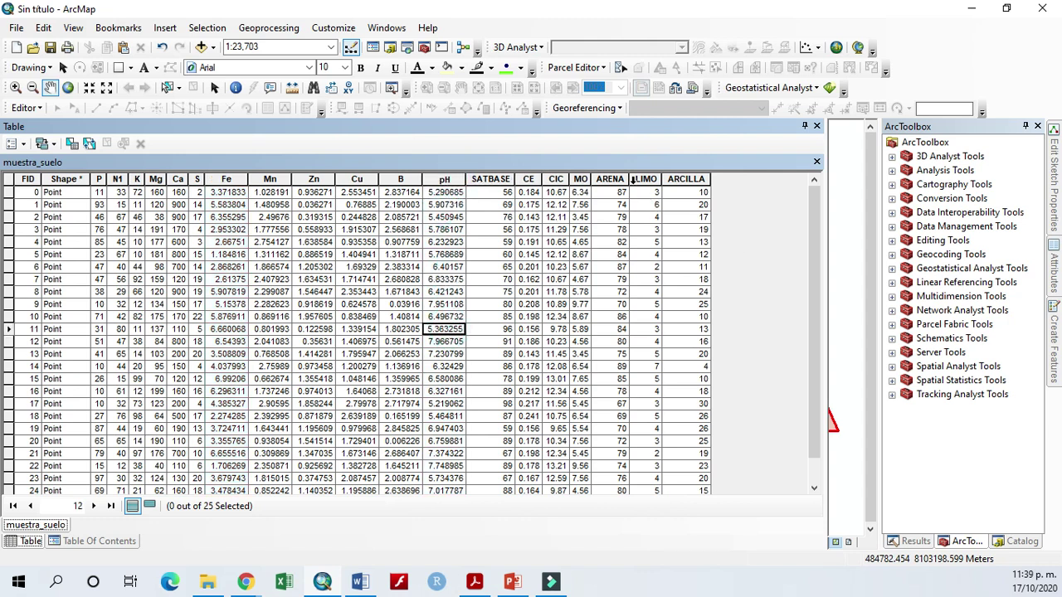
click(614, 178)
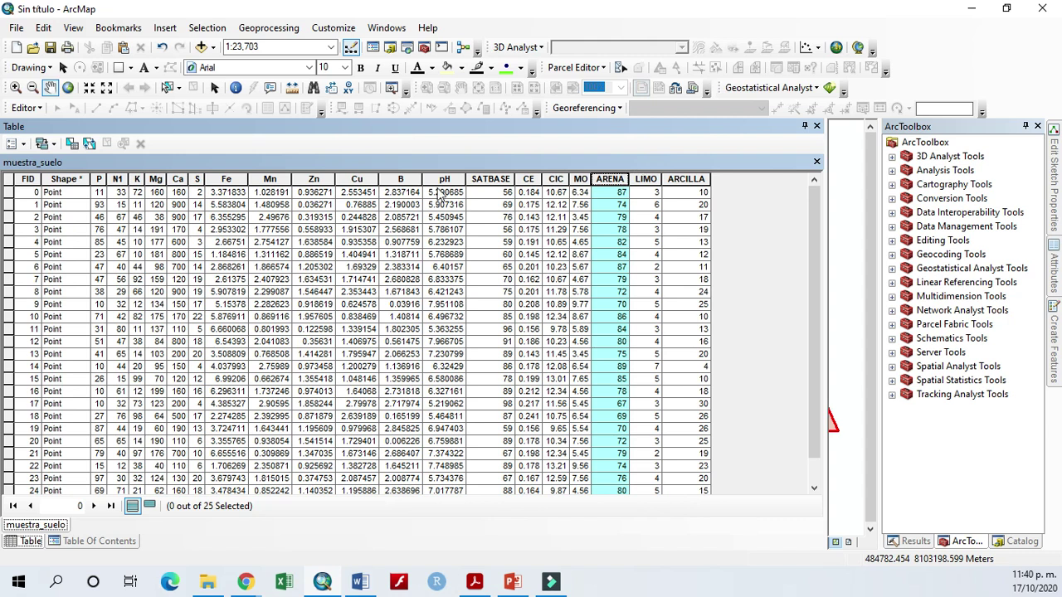
Review the P, N1, K, Mg and Ca macronutrient columns of the muestra_suelo table
click(98, 179)
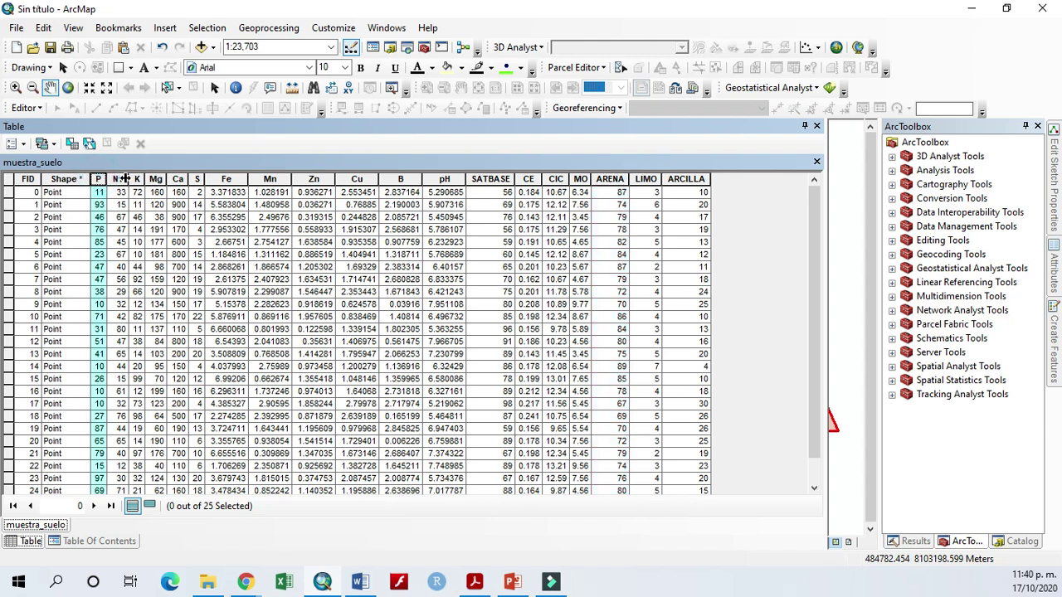
click(137, 178)
click(156, 179)
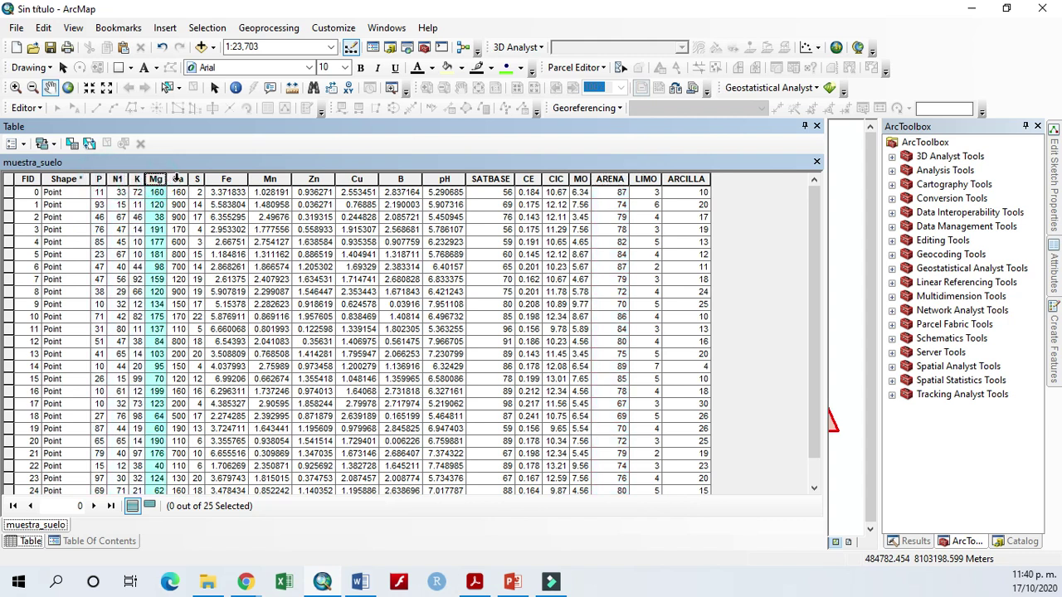
click(177, 178)
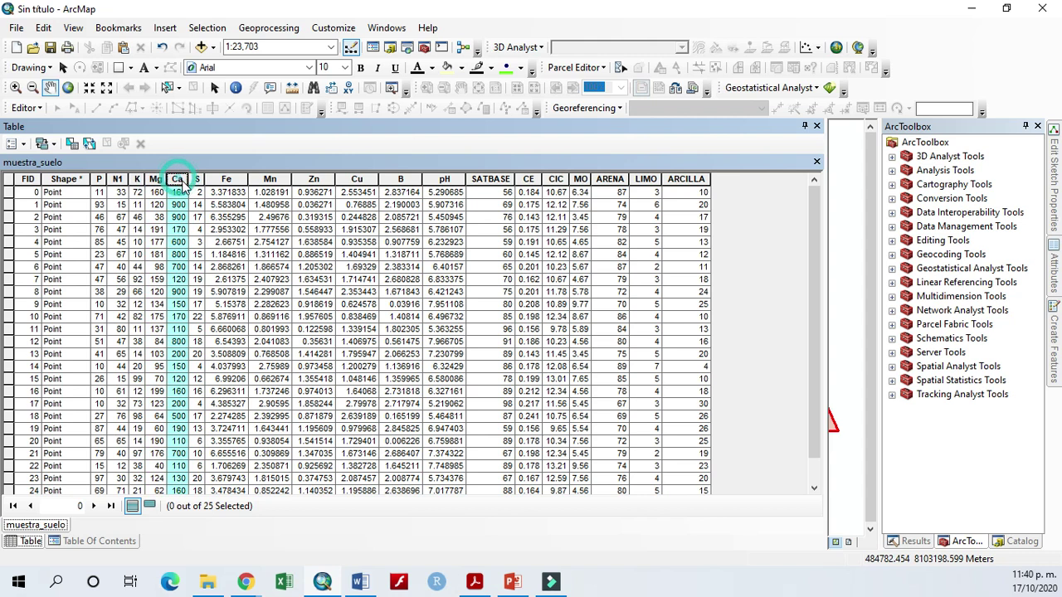
click(98, 179)
click(117, 178)
click(137, 178)
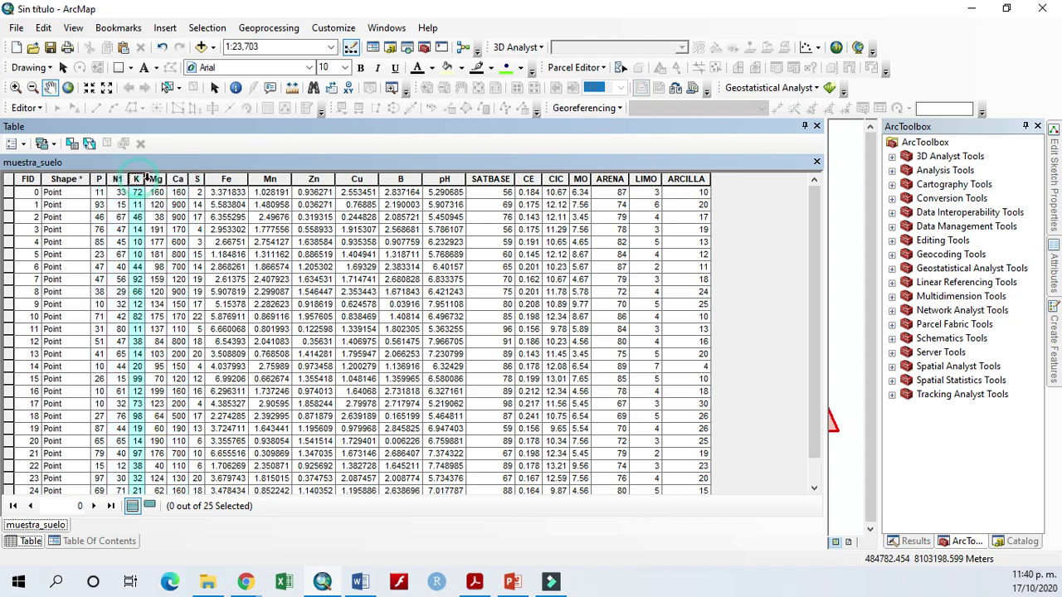
click(156, 179)
click(177, 178)
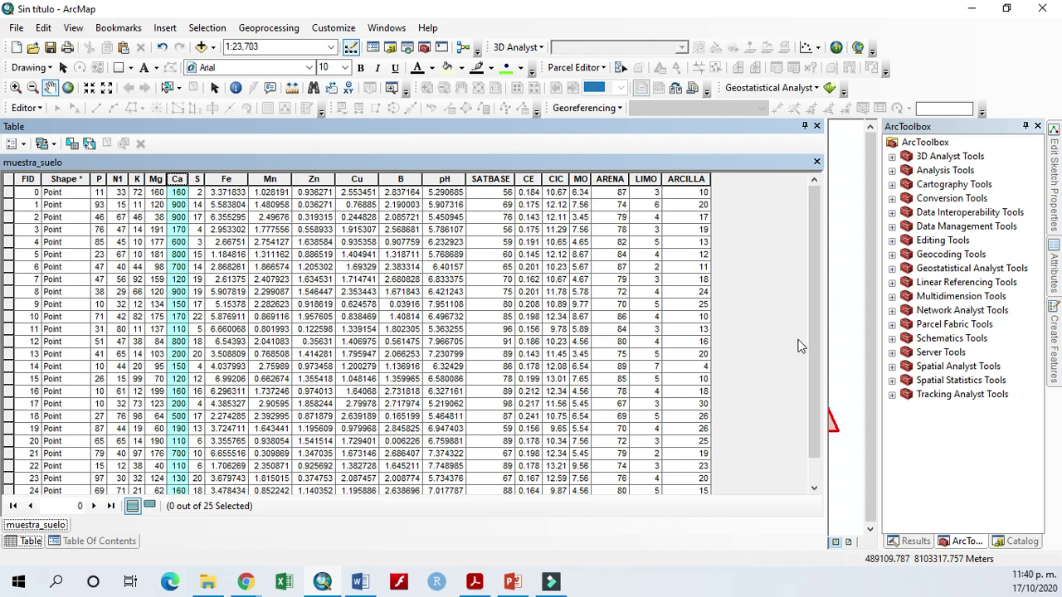
Shrink the attribute table to its narrow width and bring back the layer list
drag(825, 325, 280, 282)
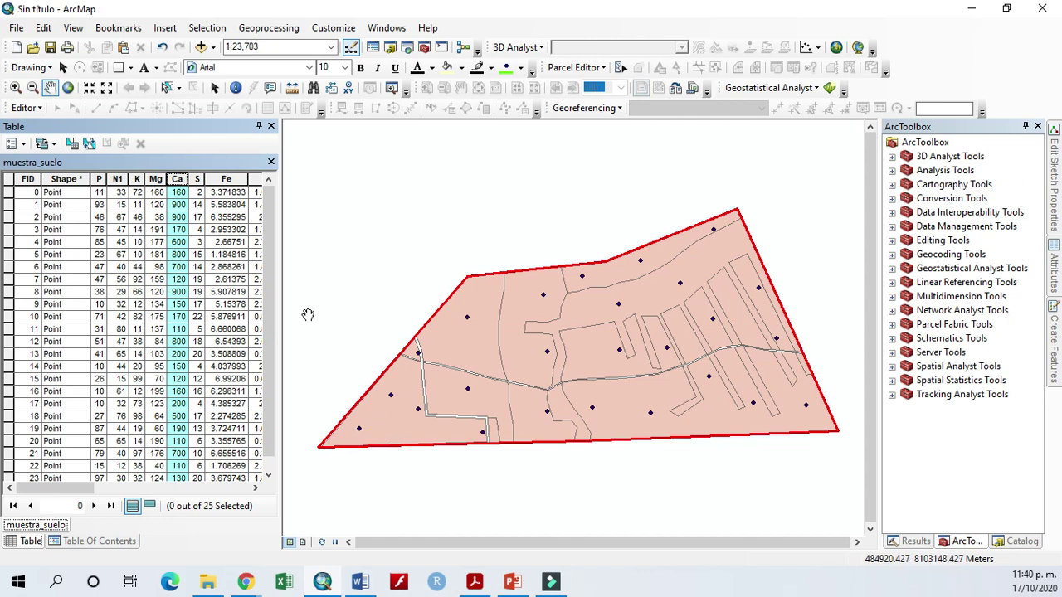
drag(281, 319, 291, 318)
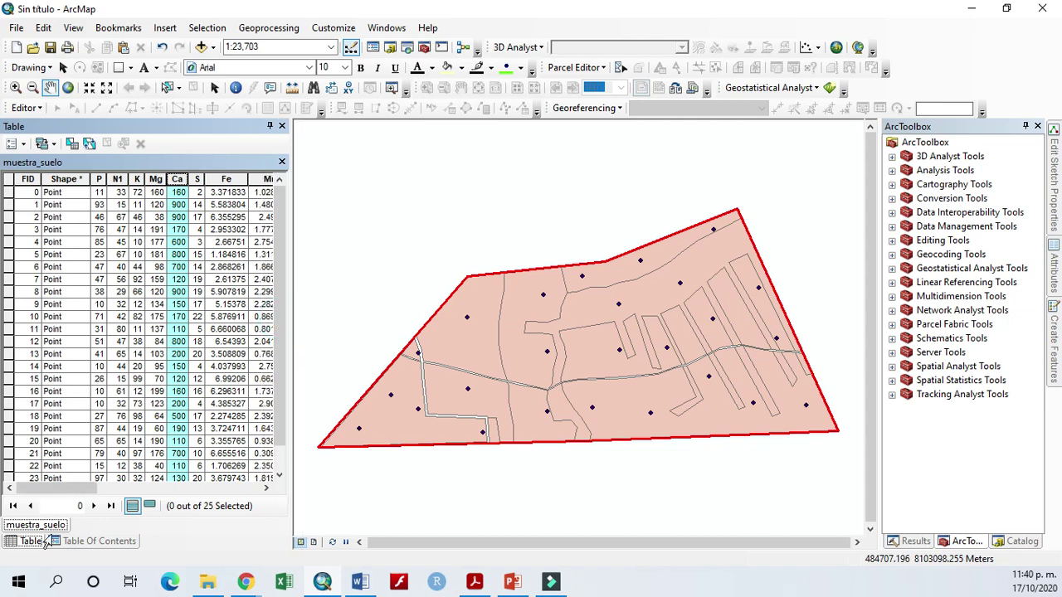
click(96, 541)
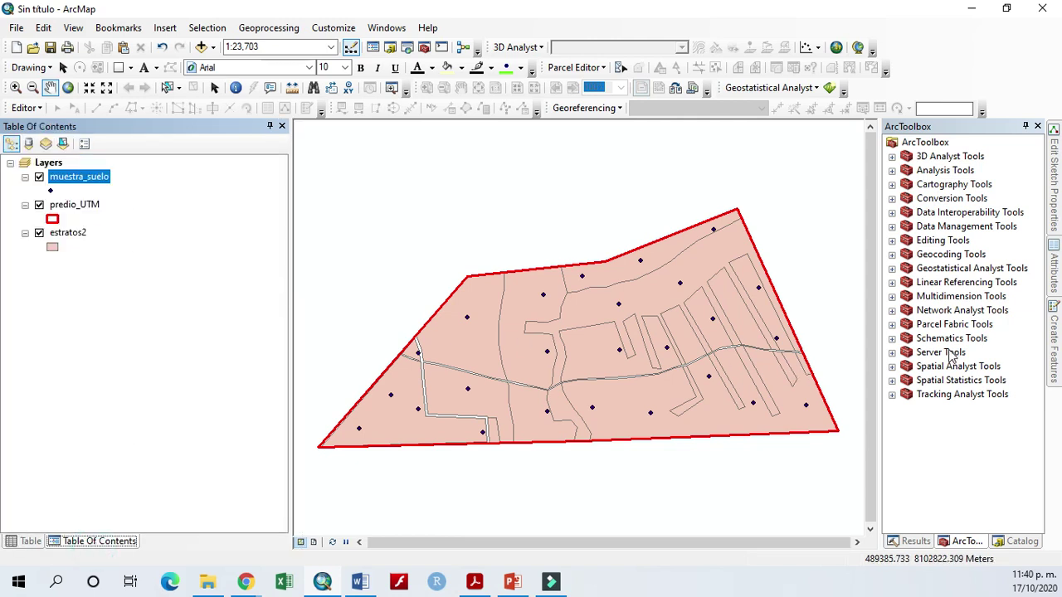
Open the IDW tool from the Interpolation set of the Spatial Analyst tools
click(892, 365)
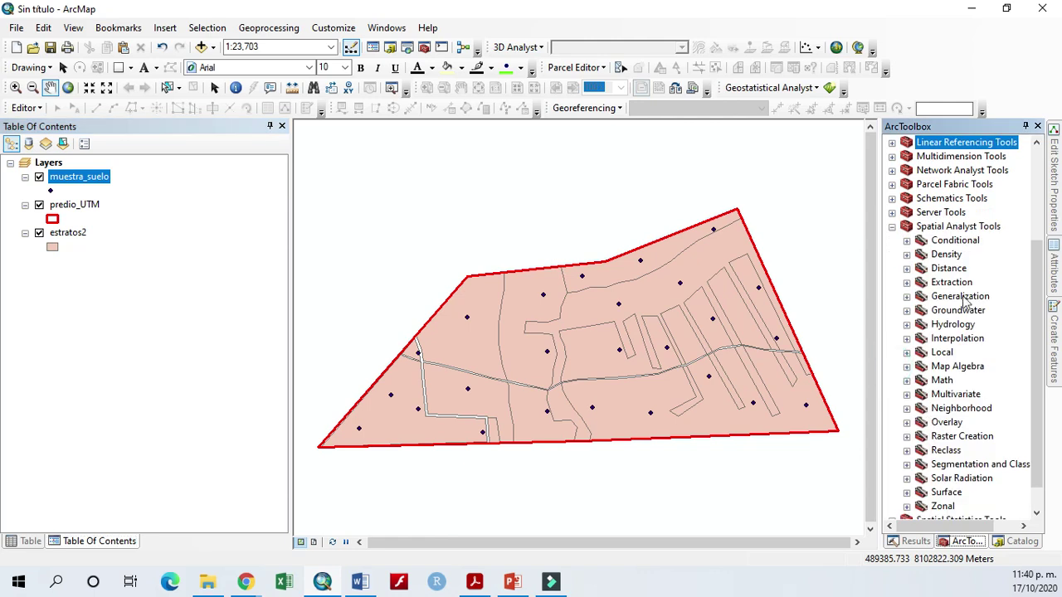
click(907, 339)
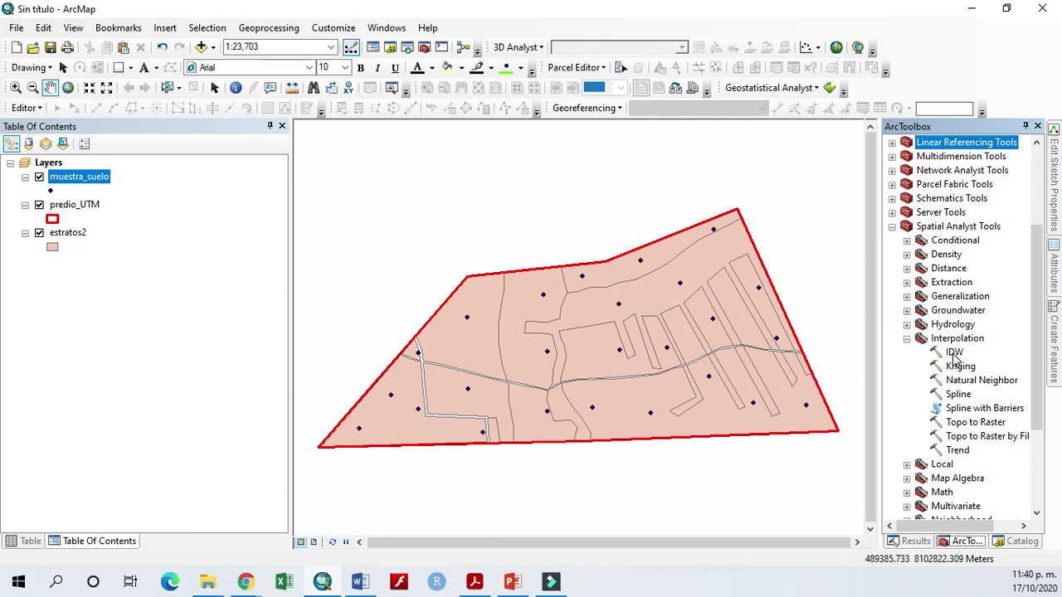
click(955, 354)
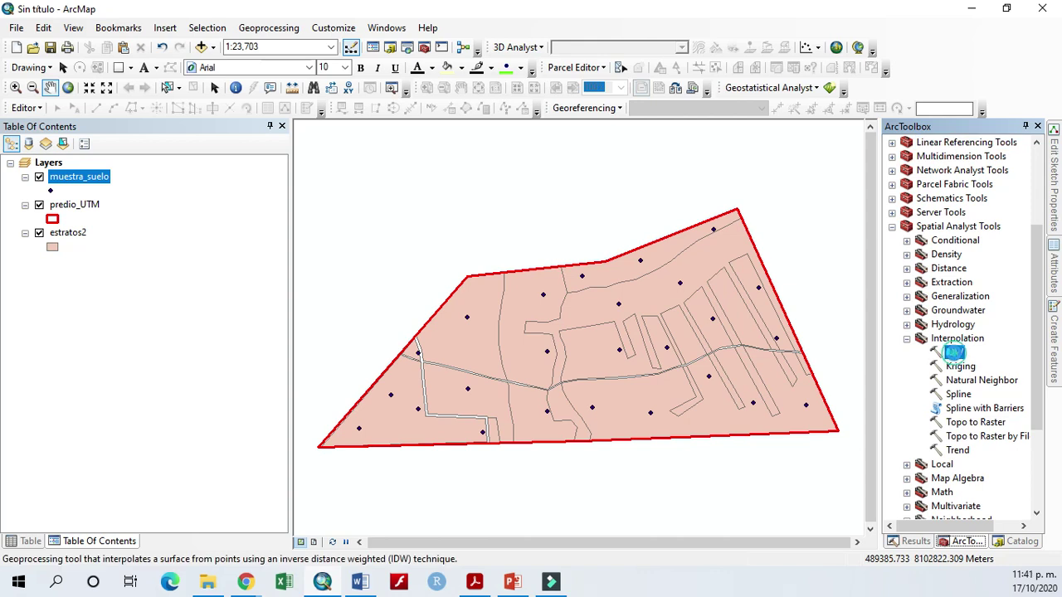
double_click(955, 353)
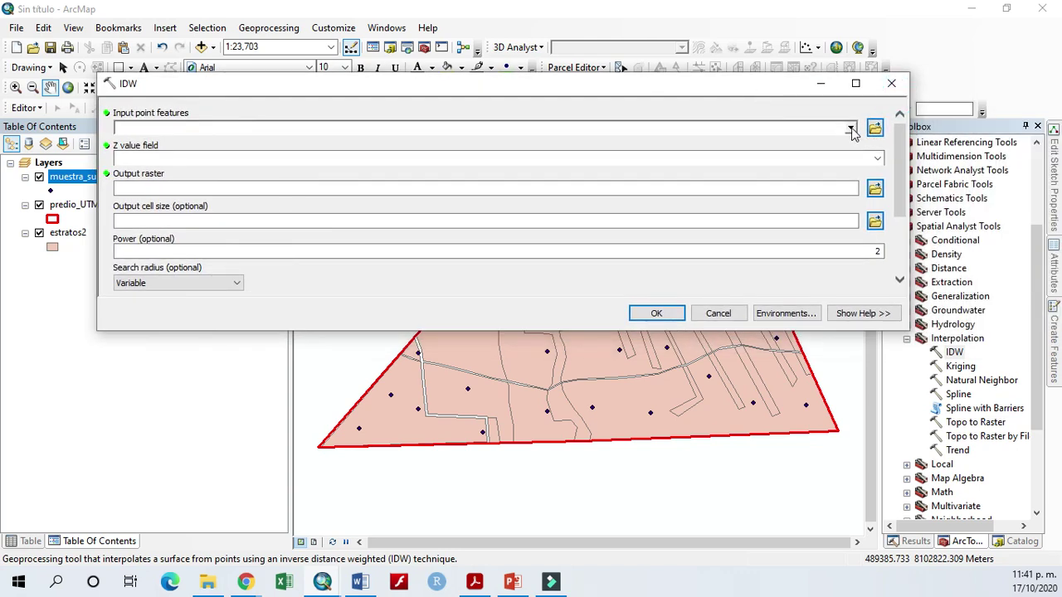
Use muestra_suelo as the IDW input point features and P as the Z value field
click(851, 128)
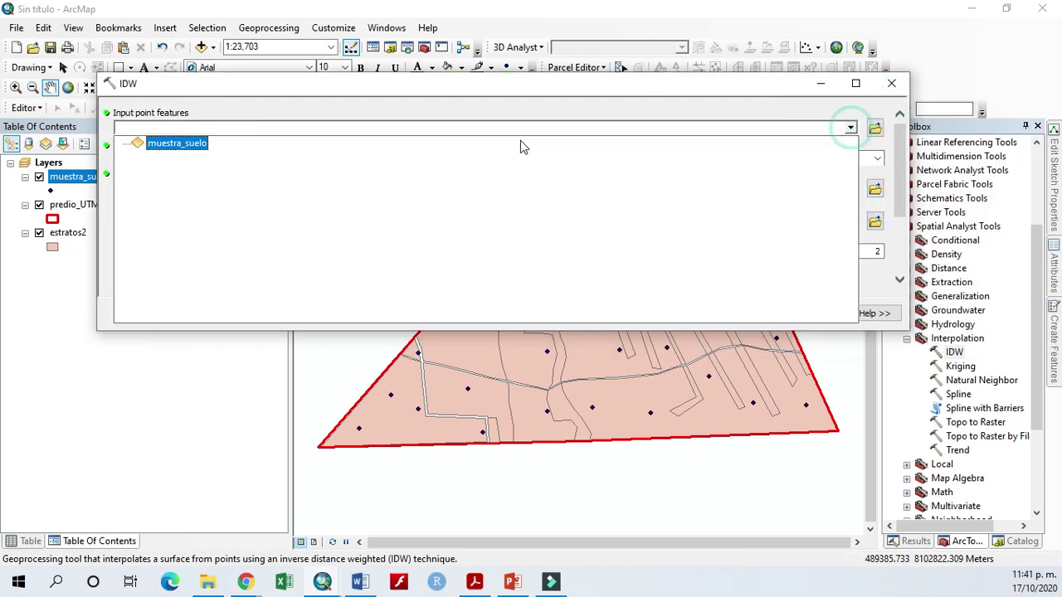
click(183, 144)
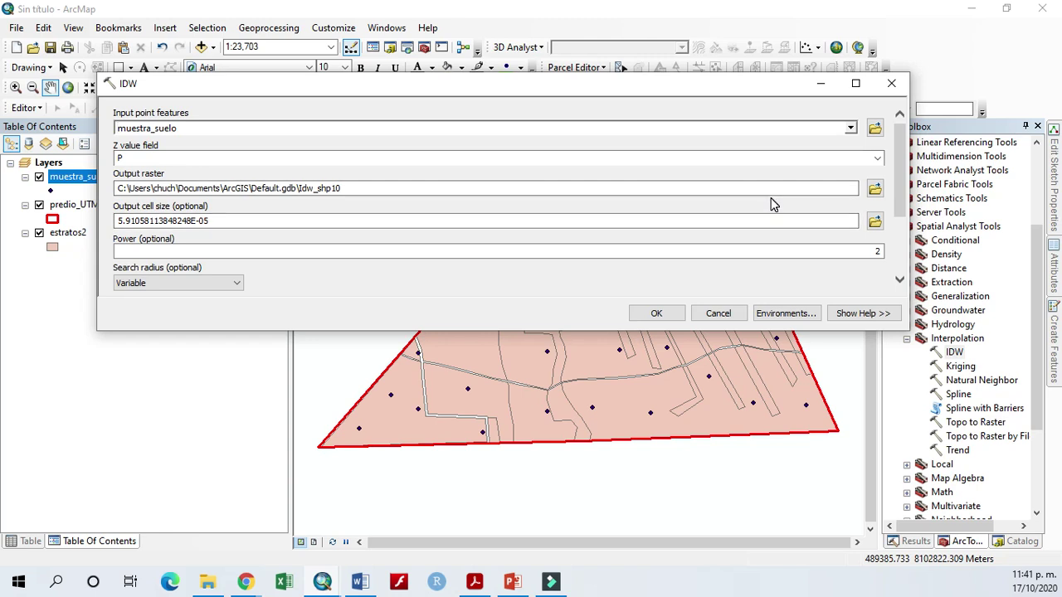
click(877, 158)
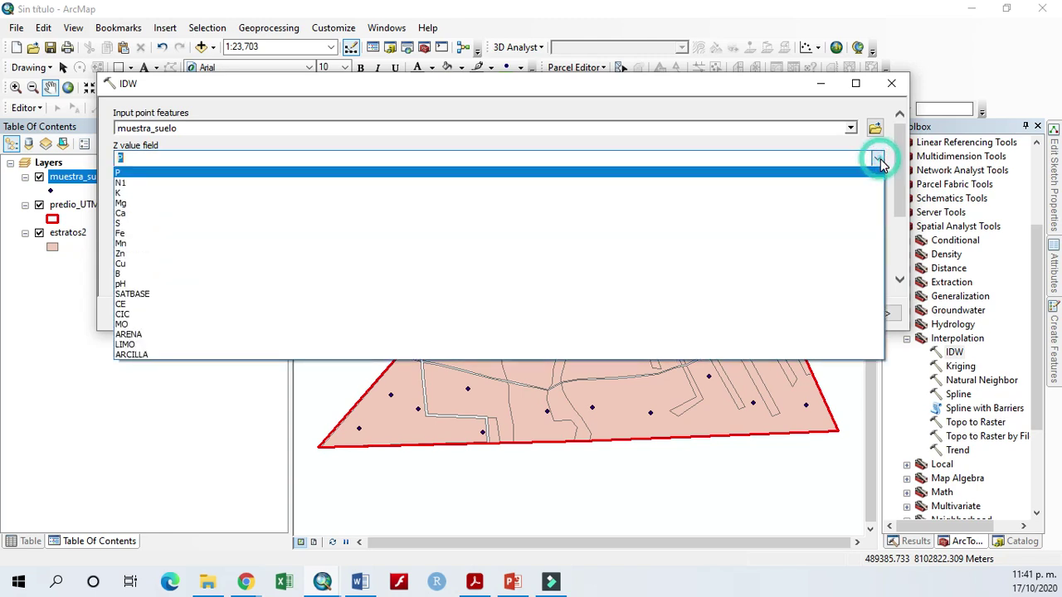
click(222, 173)
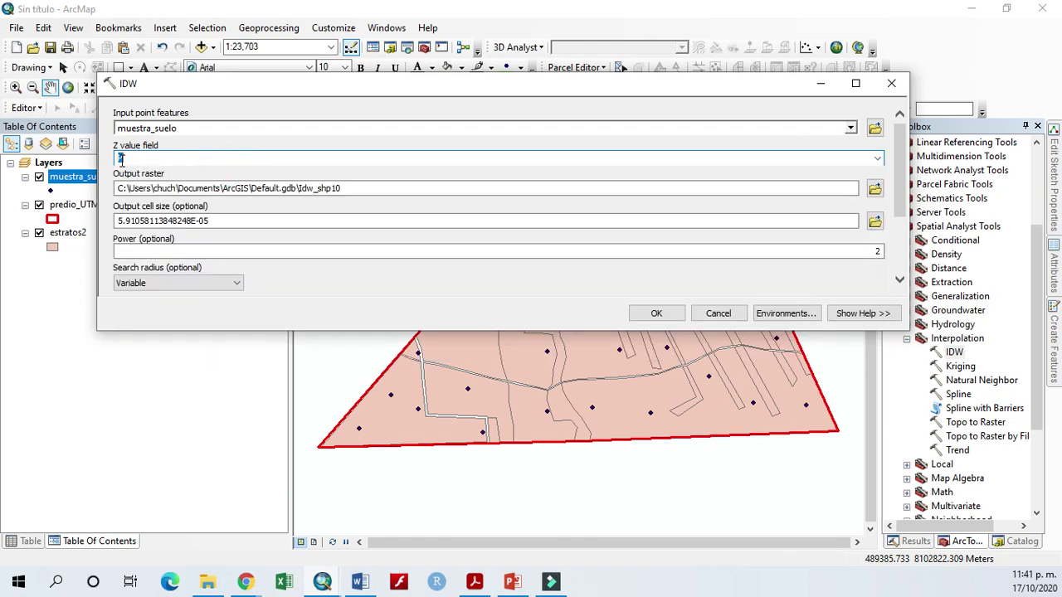
Set the output raster to idw_p in the Shapes folder of Practicas\Practica 2 Nutrientes
click(875, 189)
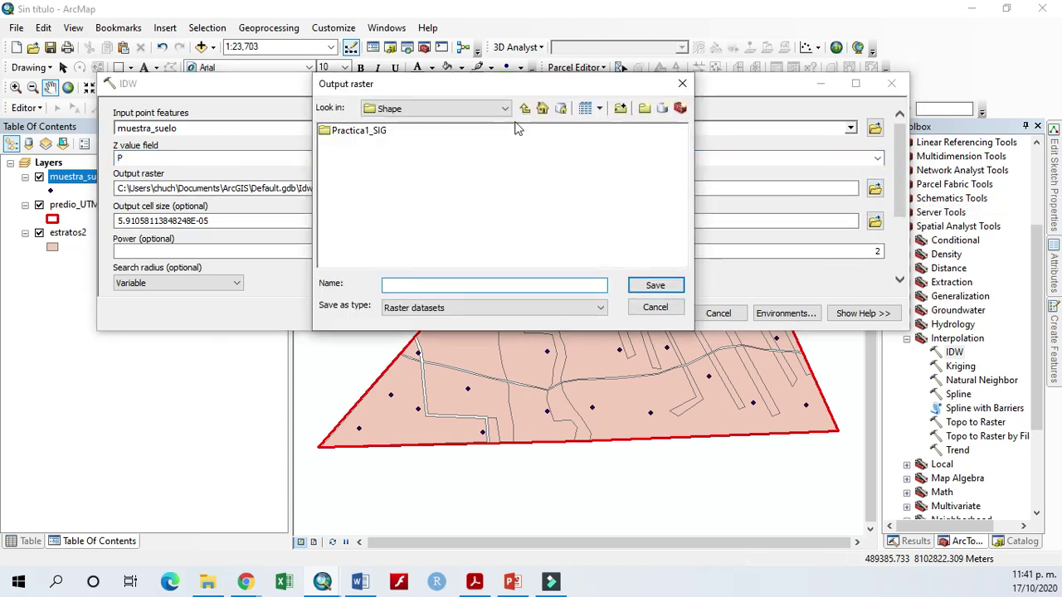
click(523, 111)
click(524, 111)
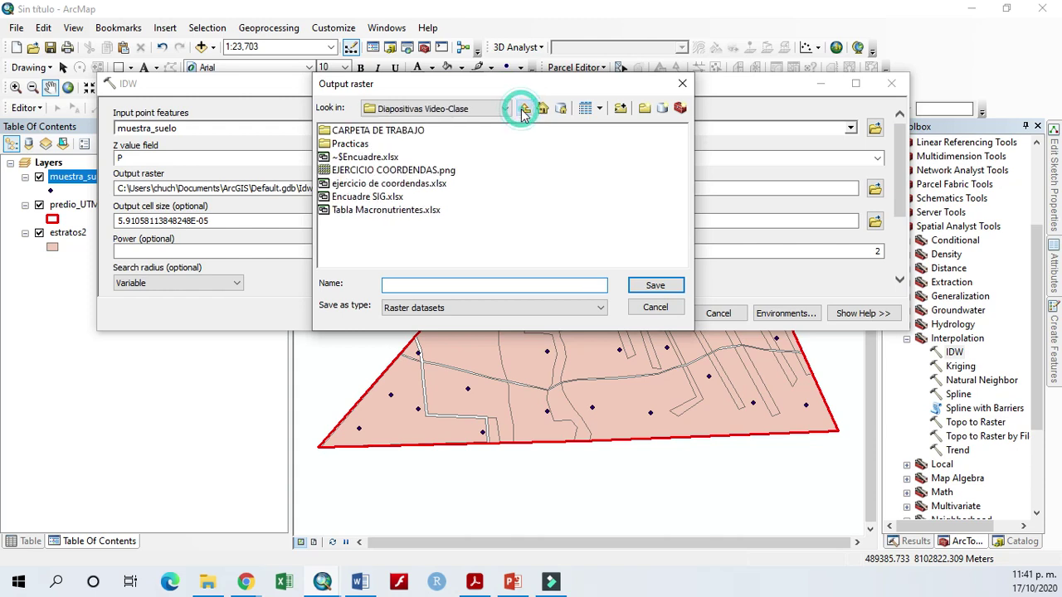
click(523, 111)
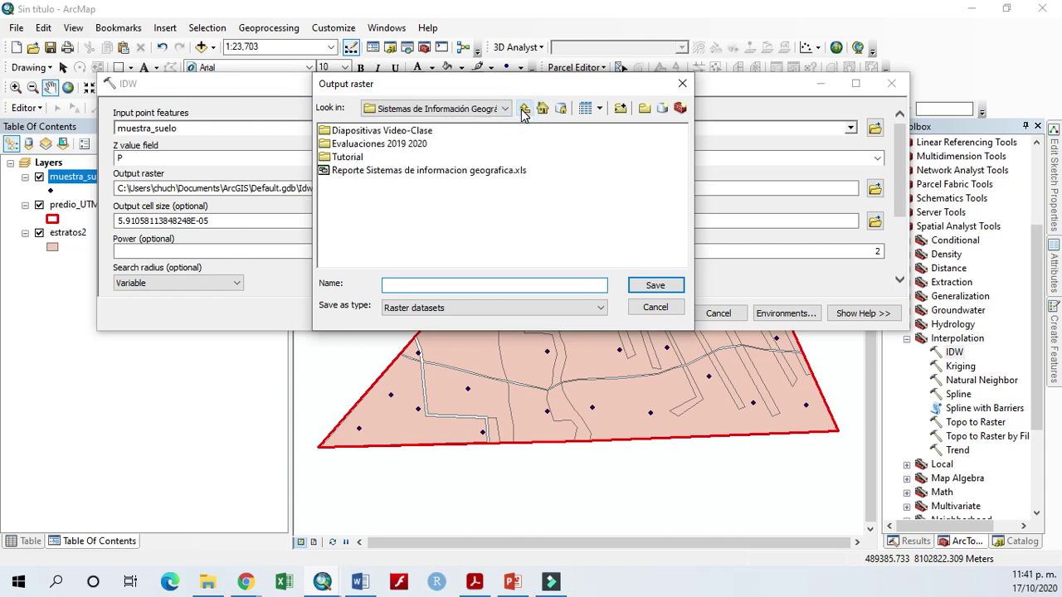
double_click(405, 132)
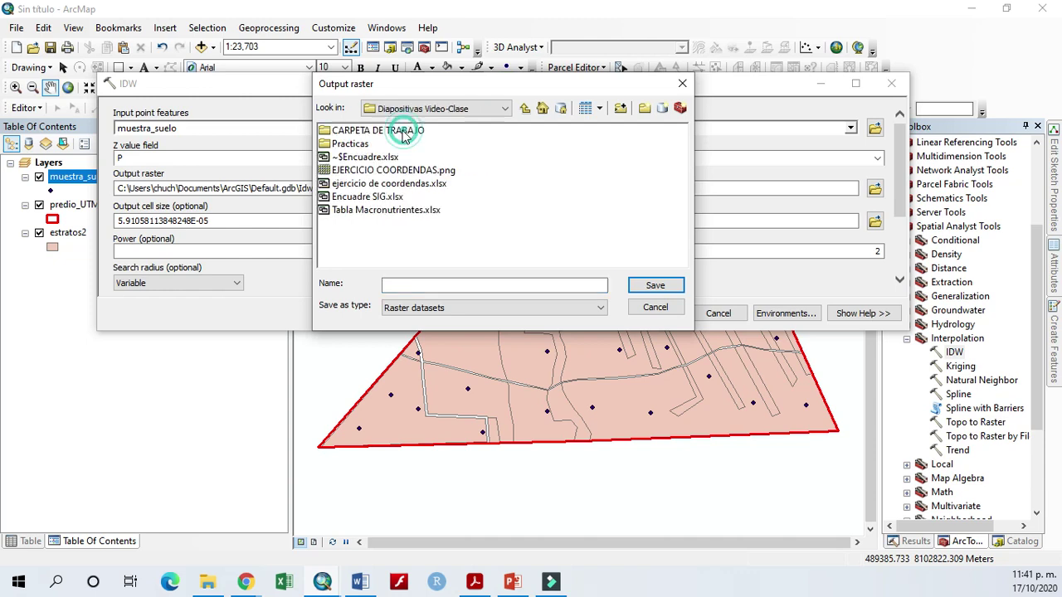
double_click(365, 145)
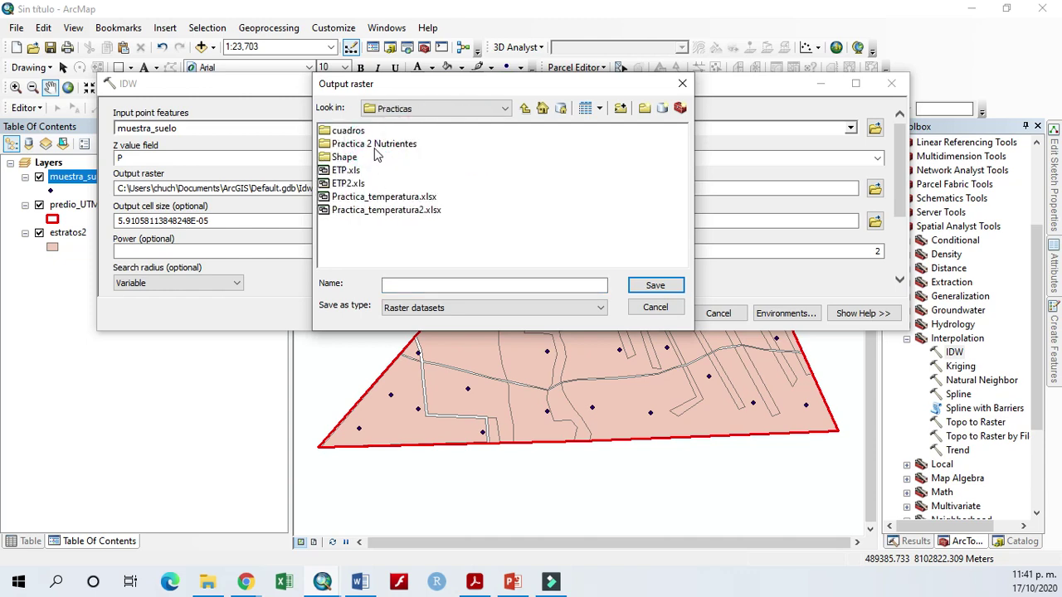
double_click(375, 146)
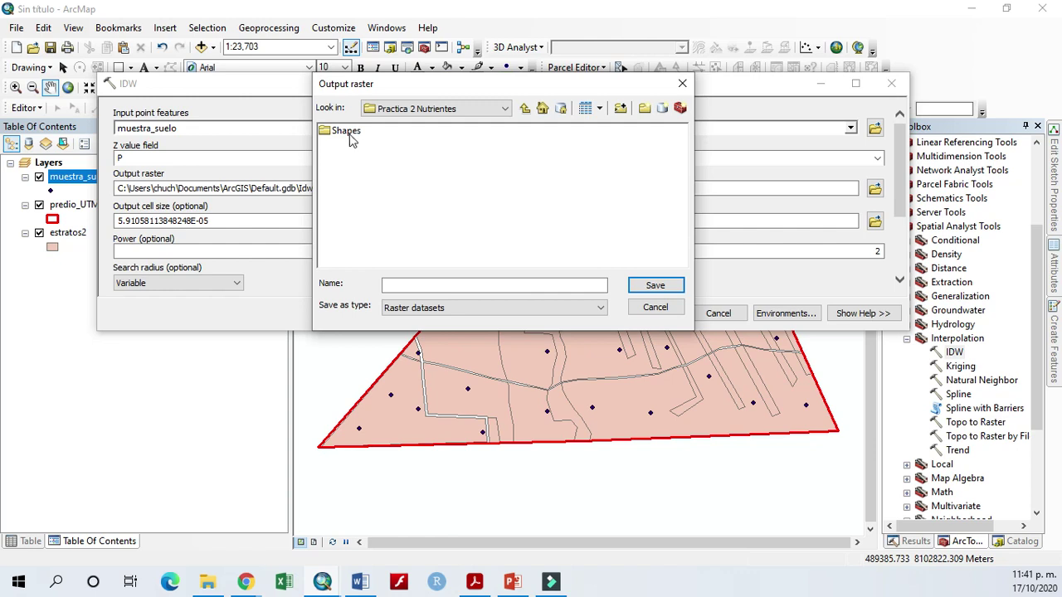
double_click(346, 133)
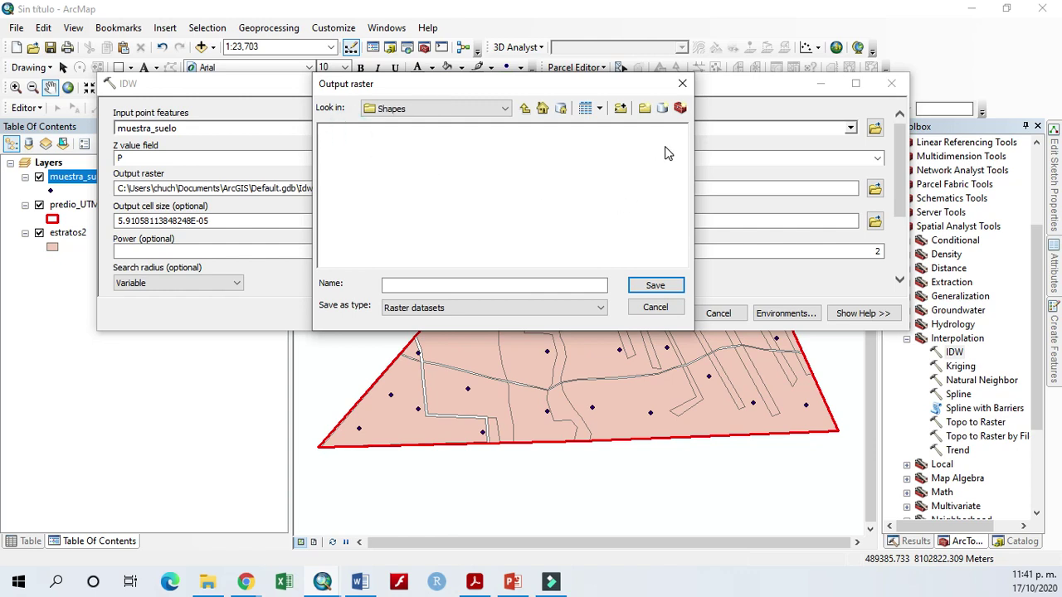
click(458, 286)
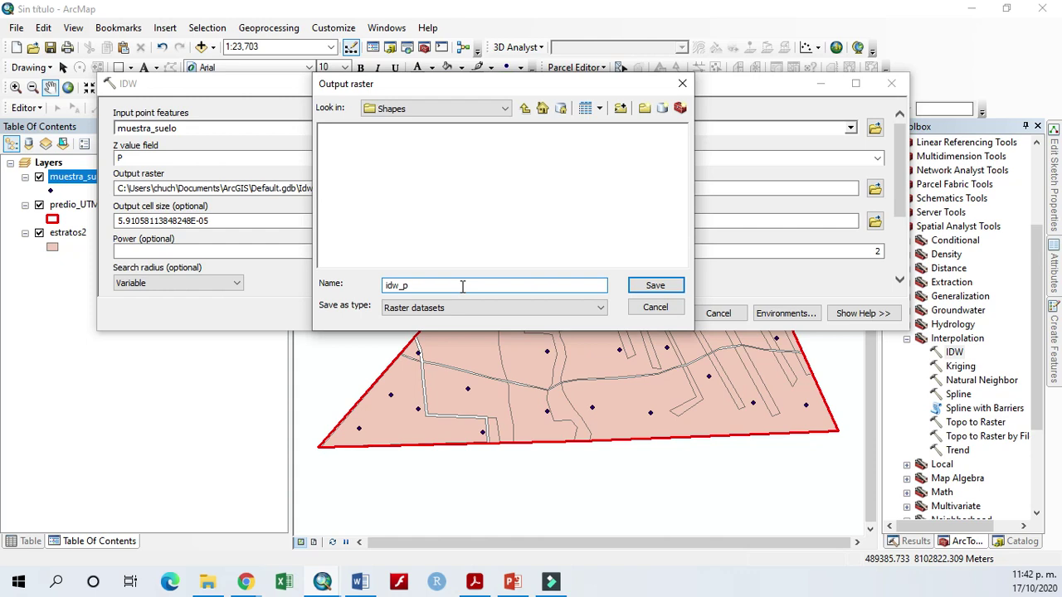
click(666, 286)
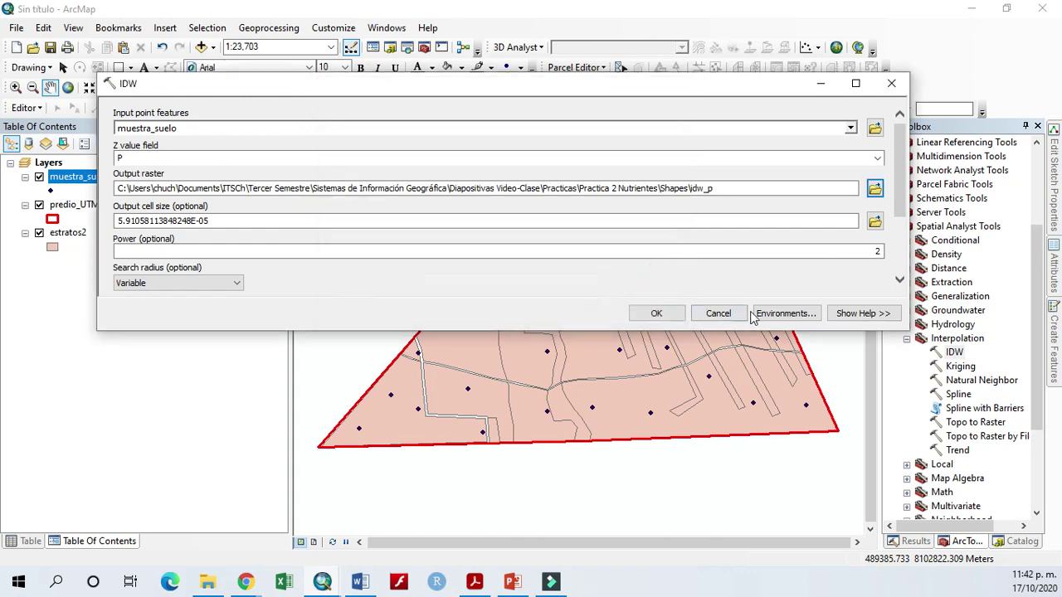
In the IDW environment settings, set the processing extent to Same as layer predio_UTM
click(786, 314)
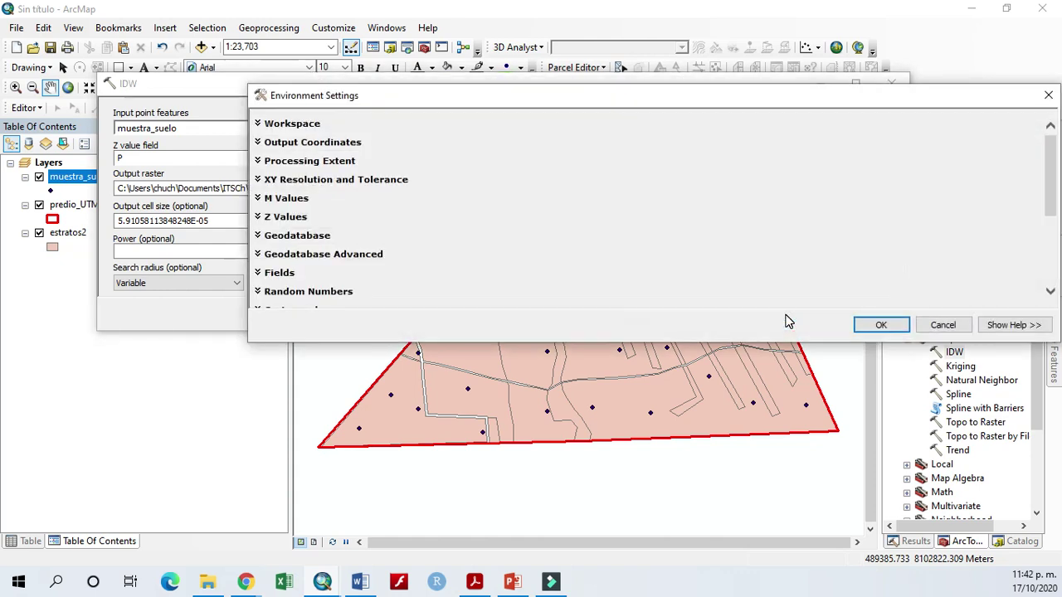
click(322, 161)
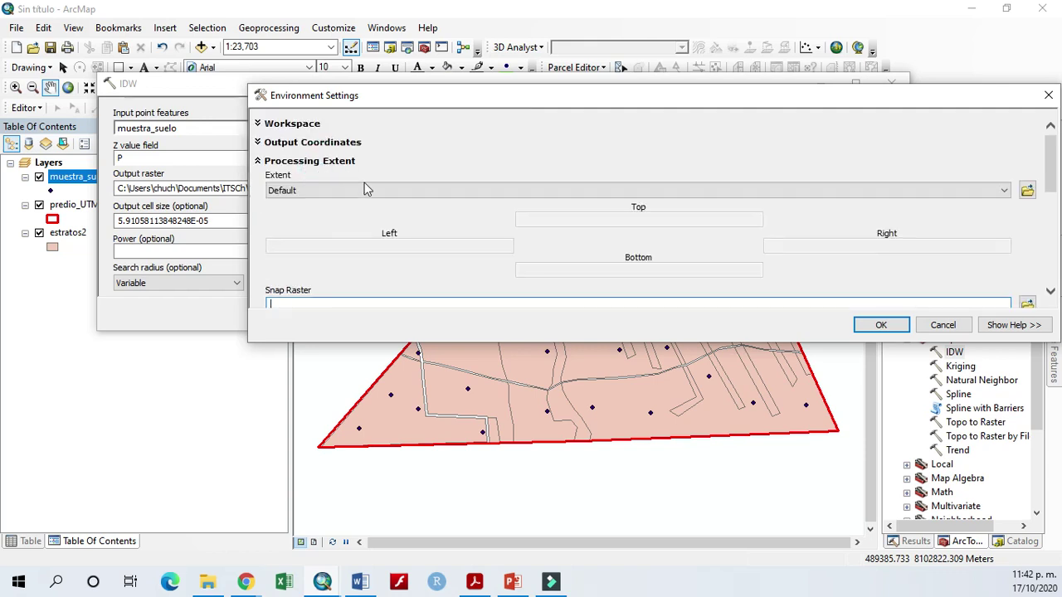
click(614, 191)
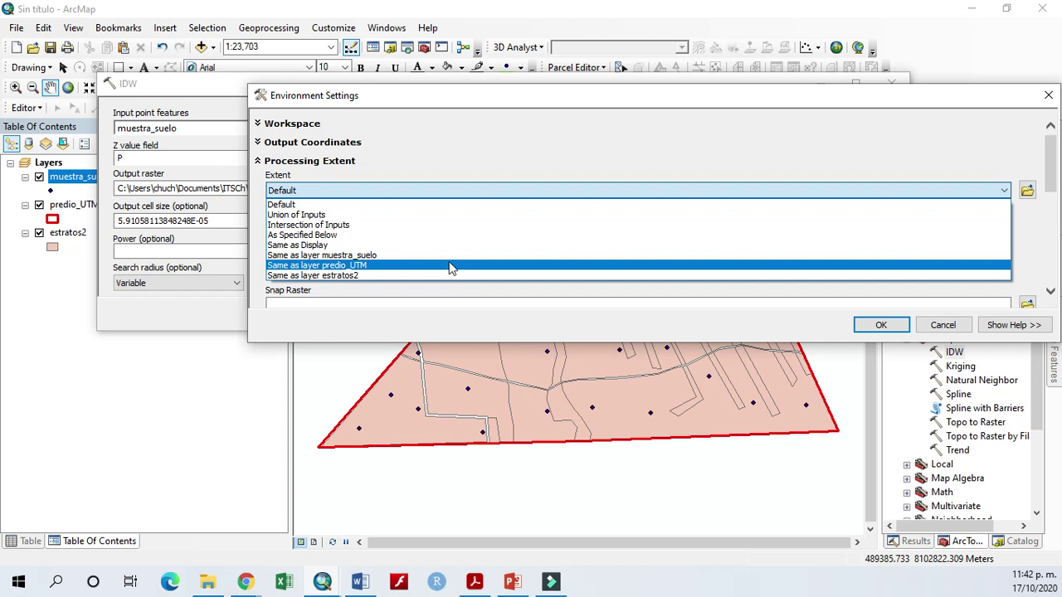
click(375, 265)
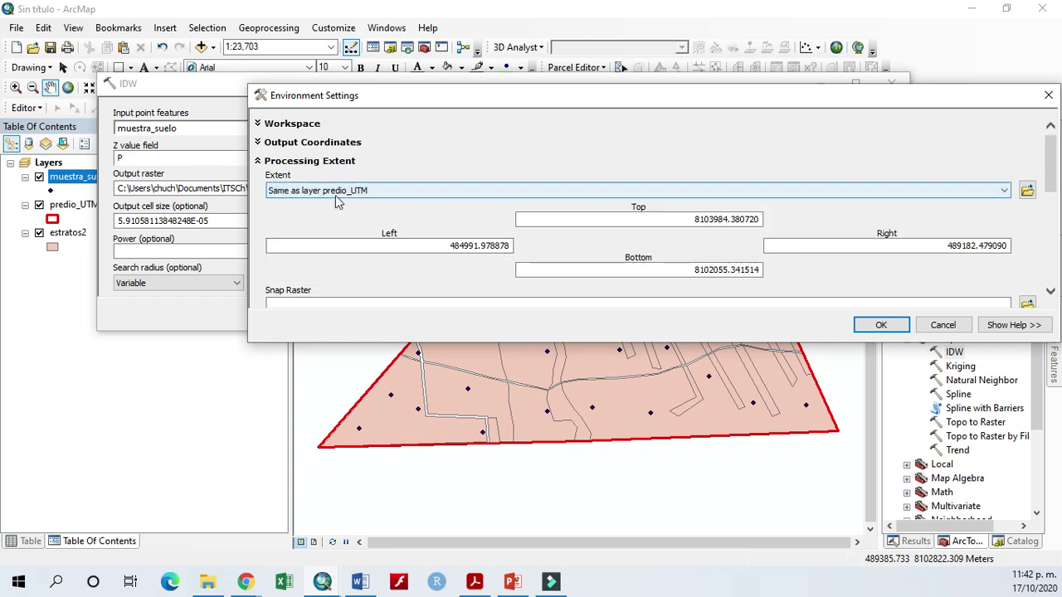
click(320, 161)
Set the Raster Analysis mask to predio_UTM and accept the environment settings
scroll(359, 247, down, 1)
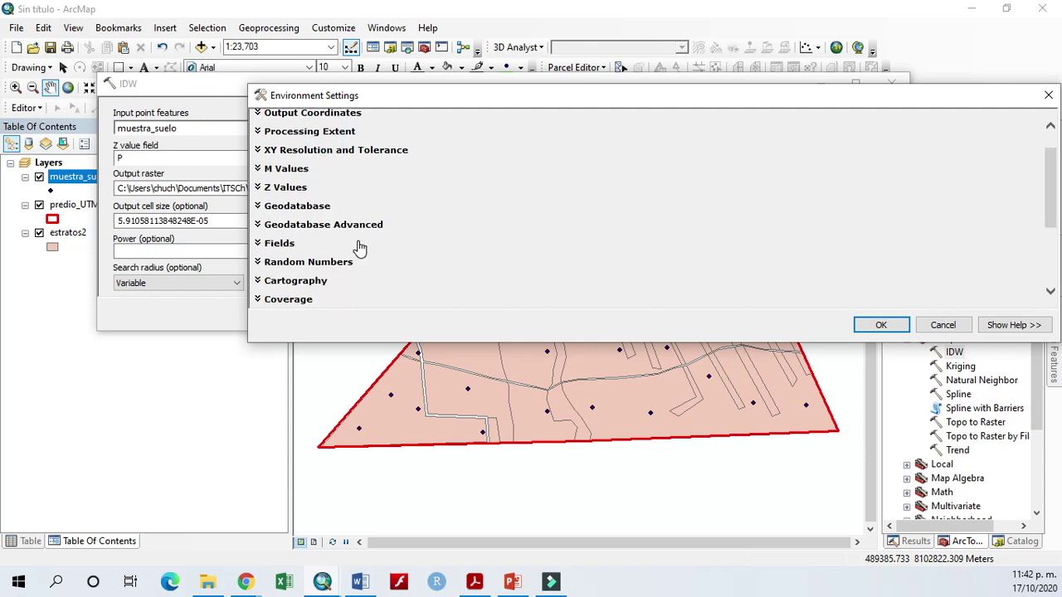
scroll(361, 253, down, 3)
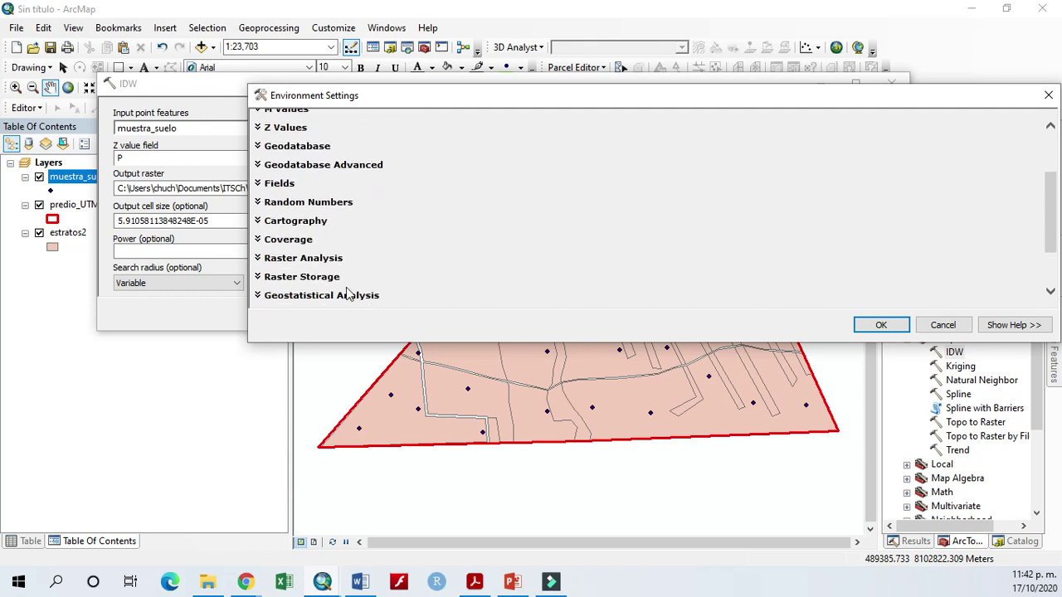
click(318, 261)
scroll(379, 243, down, 1)
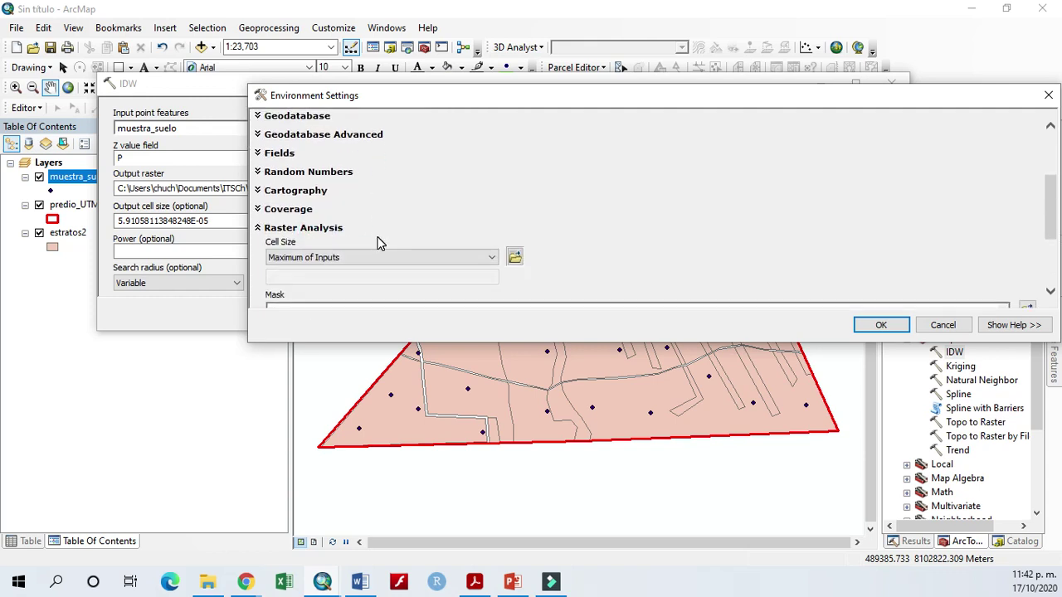
scroll(379, 242, down, 2)
click(1002, 280)
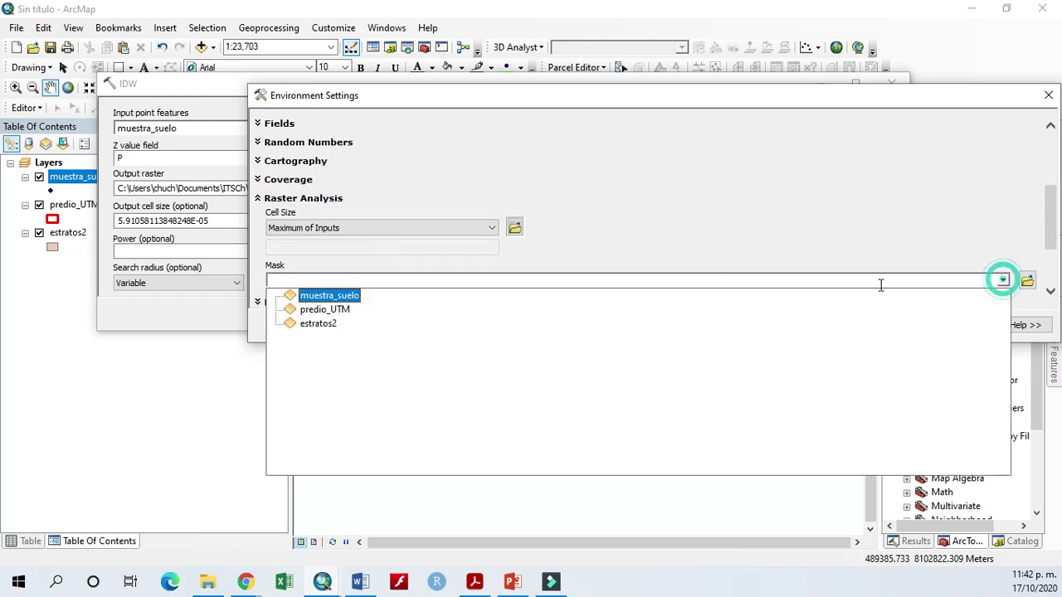
click(343, 310)
click(576, 199)
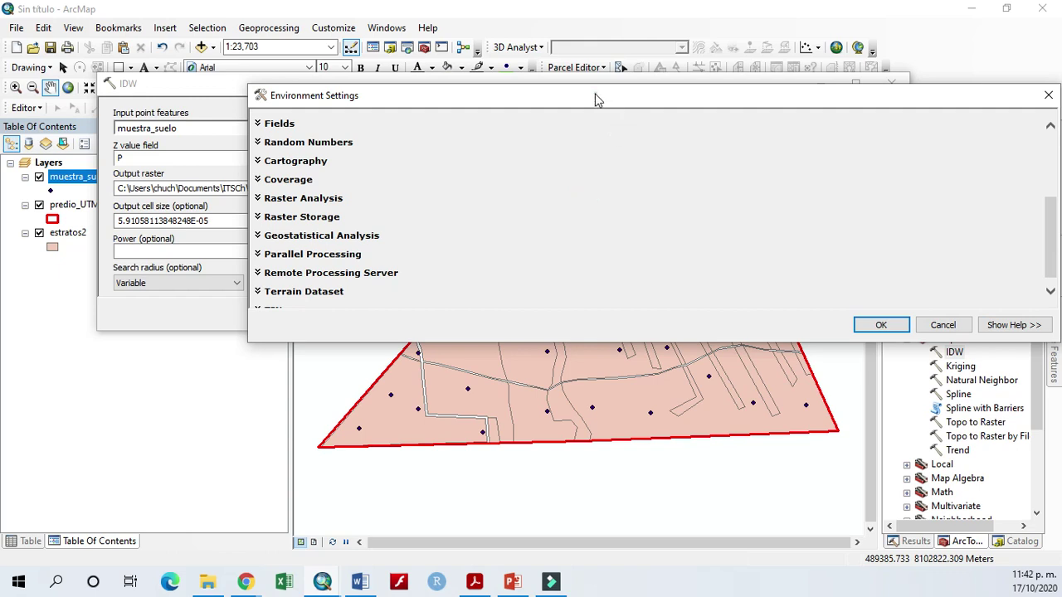
drag(596, 96, 443, 72)
click(734, 304)
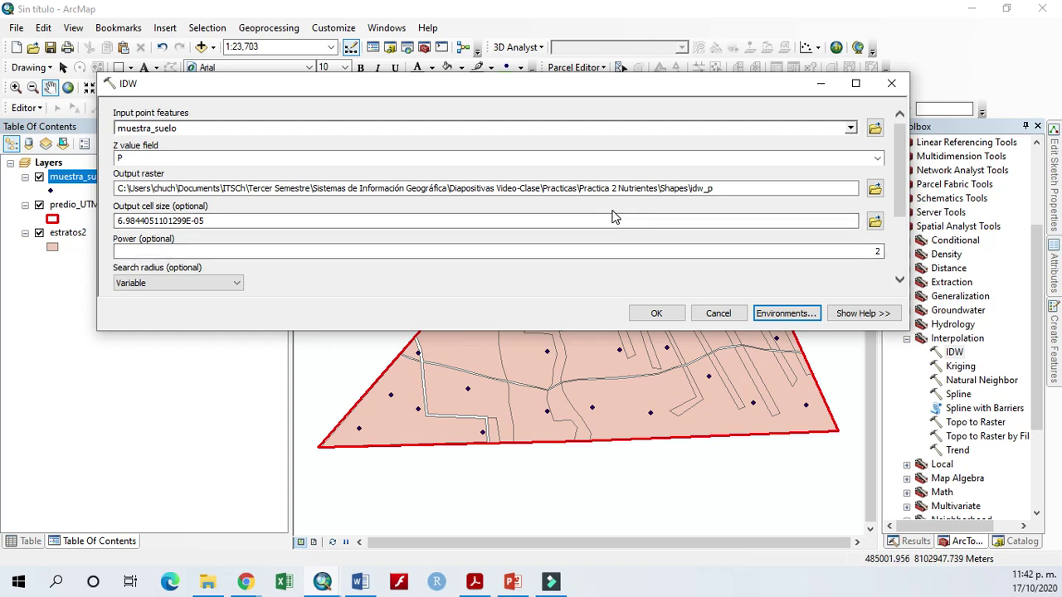
Move the IDW dialog off the layer list and check the sample records in the muestra_suelo attribute table
scroll(614, 216, down, 4)
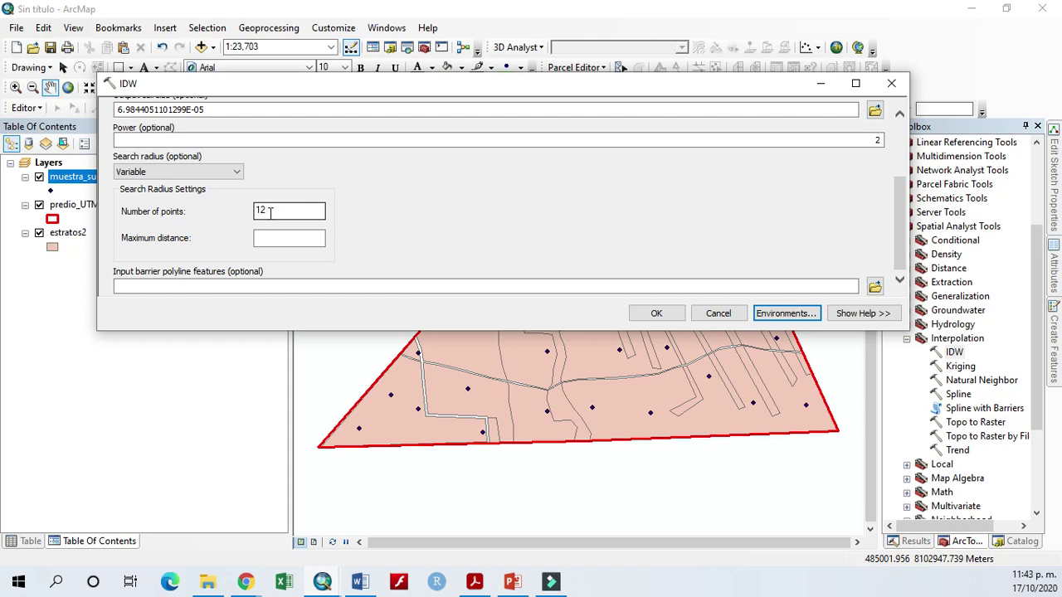
click(284, 585)
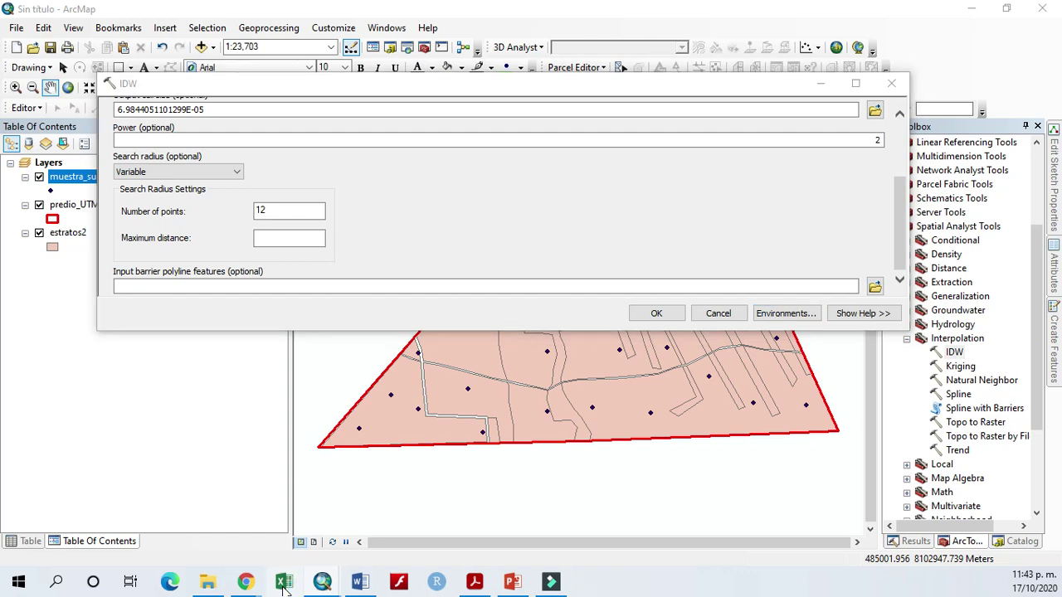
click(316, 89)
drag(315, 88, 615, 118)
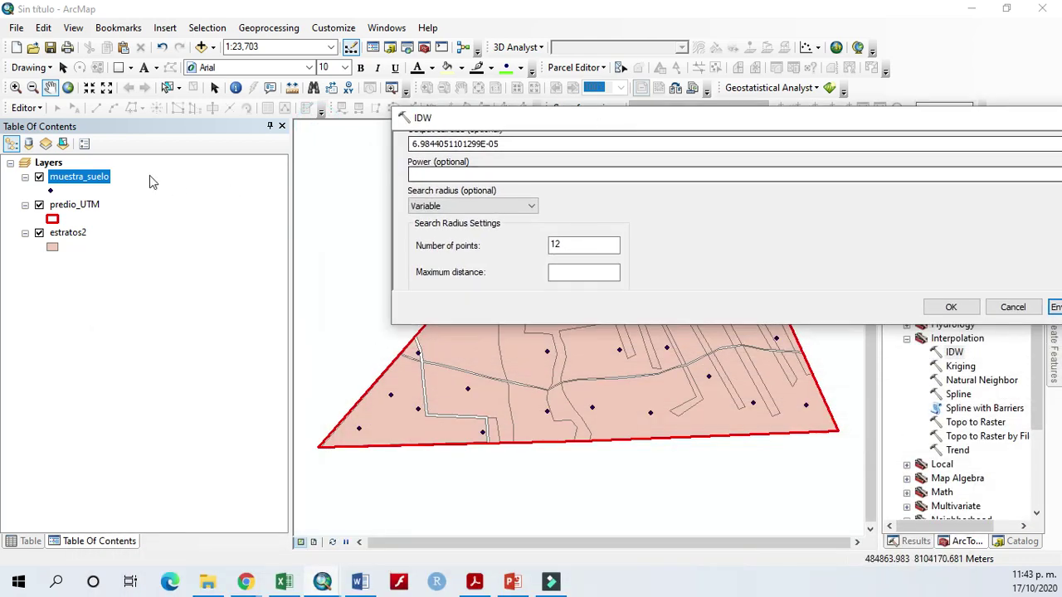
right_click(80, 176)
click(142, 222)
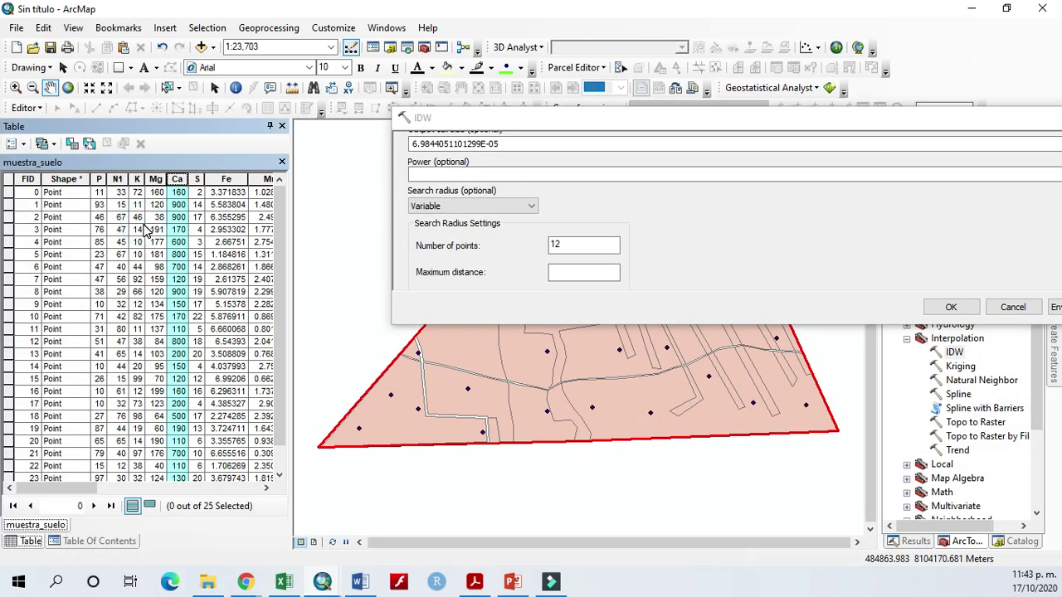
scroll(71, 328, down, 1)
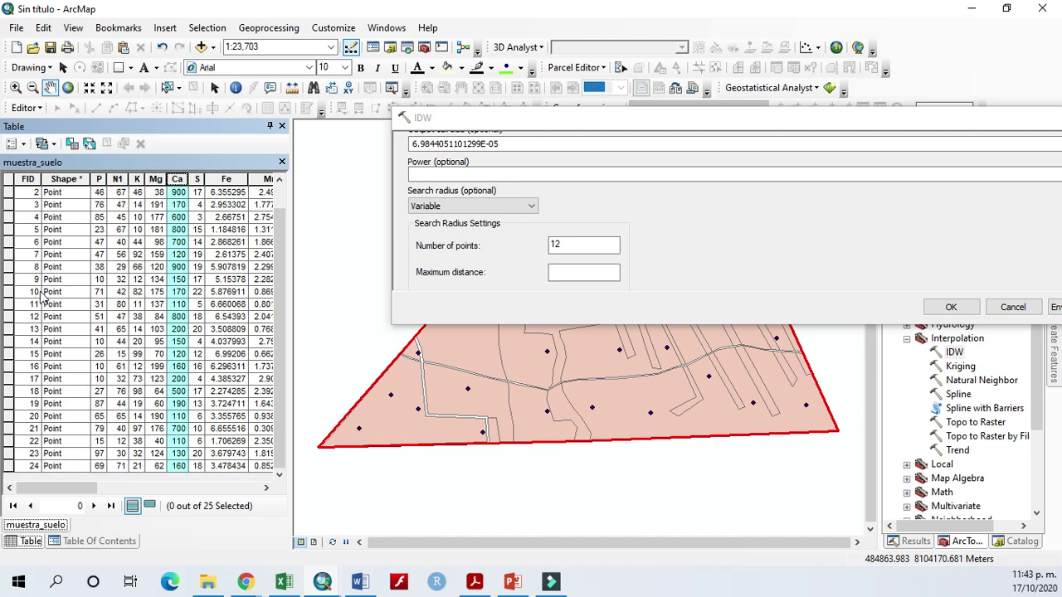
scroll(35, 267, up, 1)
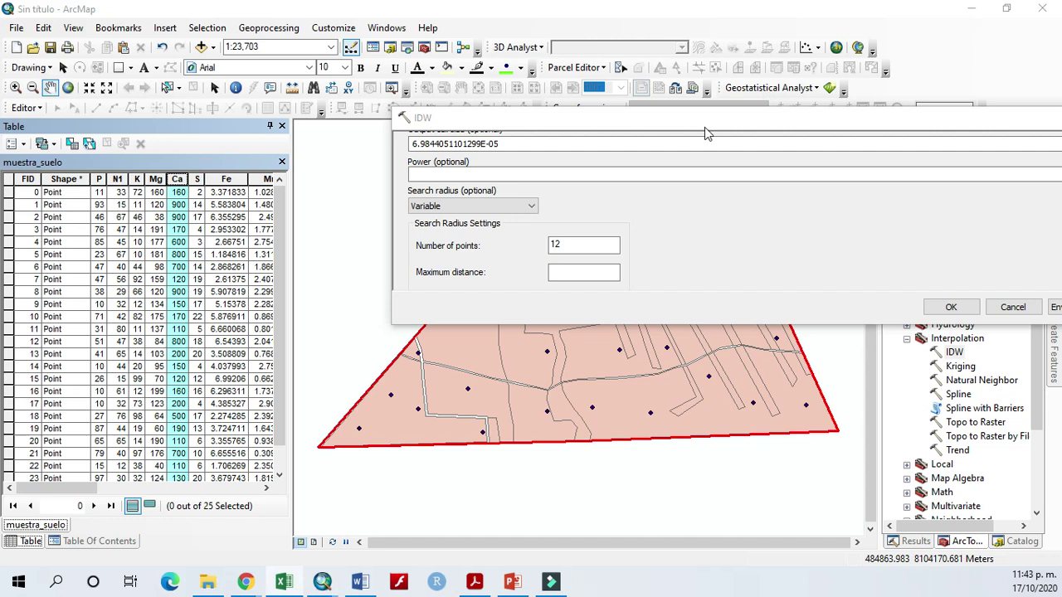
click(435, 272)
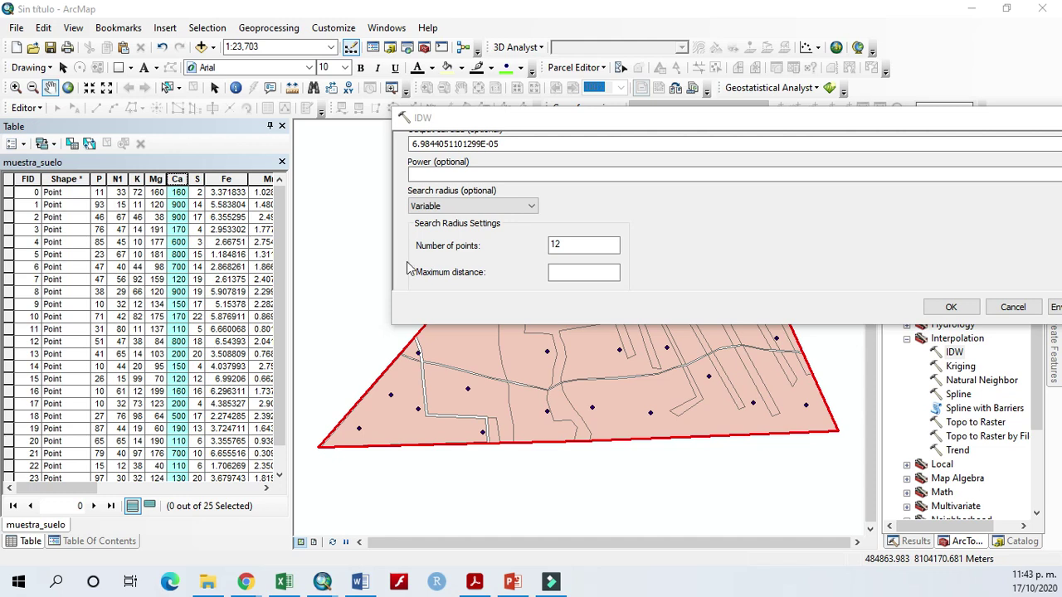
Set the search radius number of points to 5 and run the IDW interpolation
double_click(568, 245)
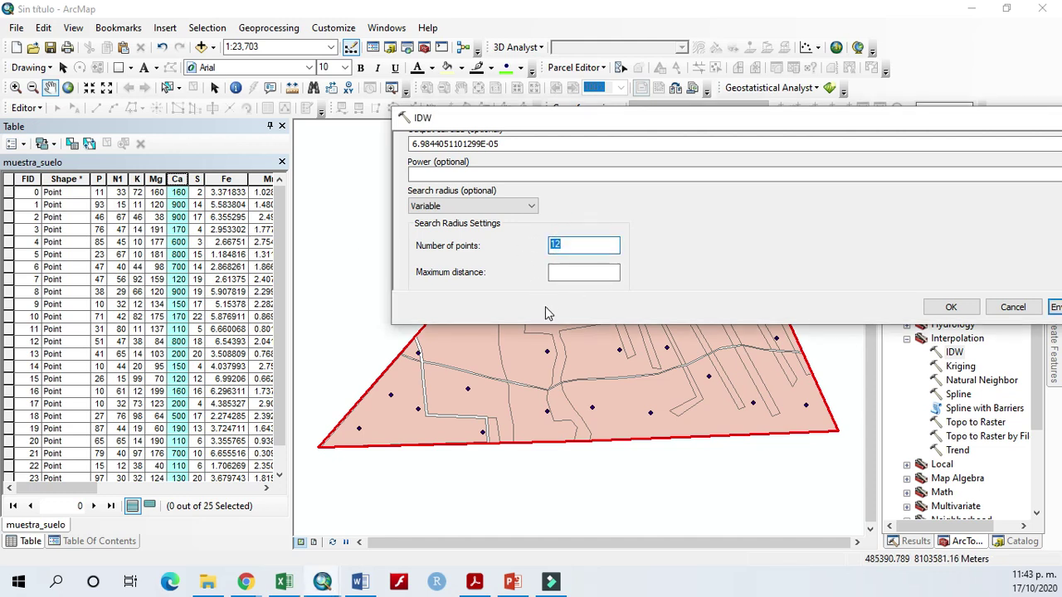
text(5)
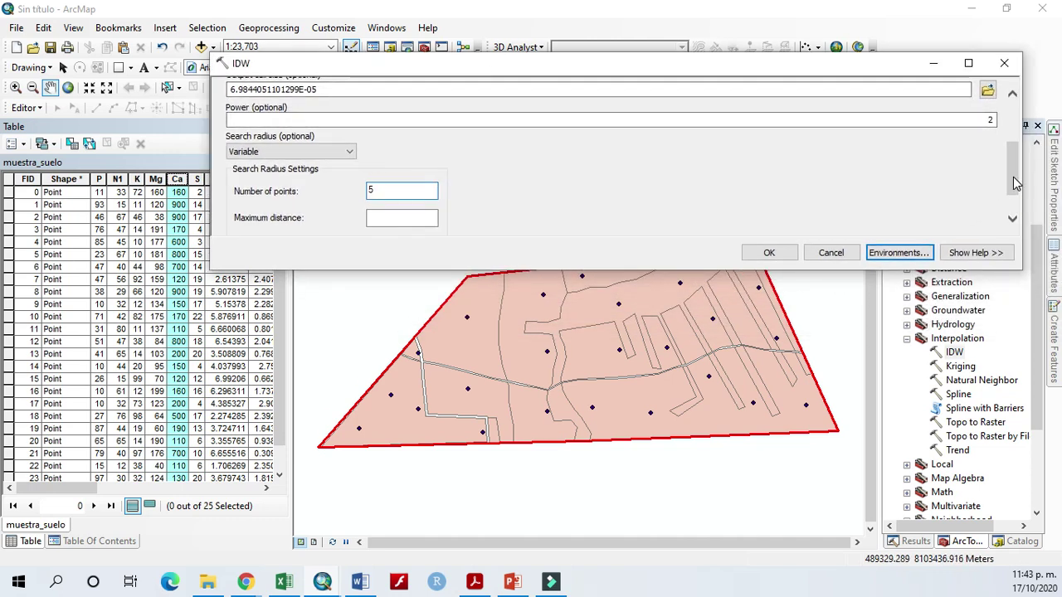
drag(1013, 166, 1014, 177)
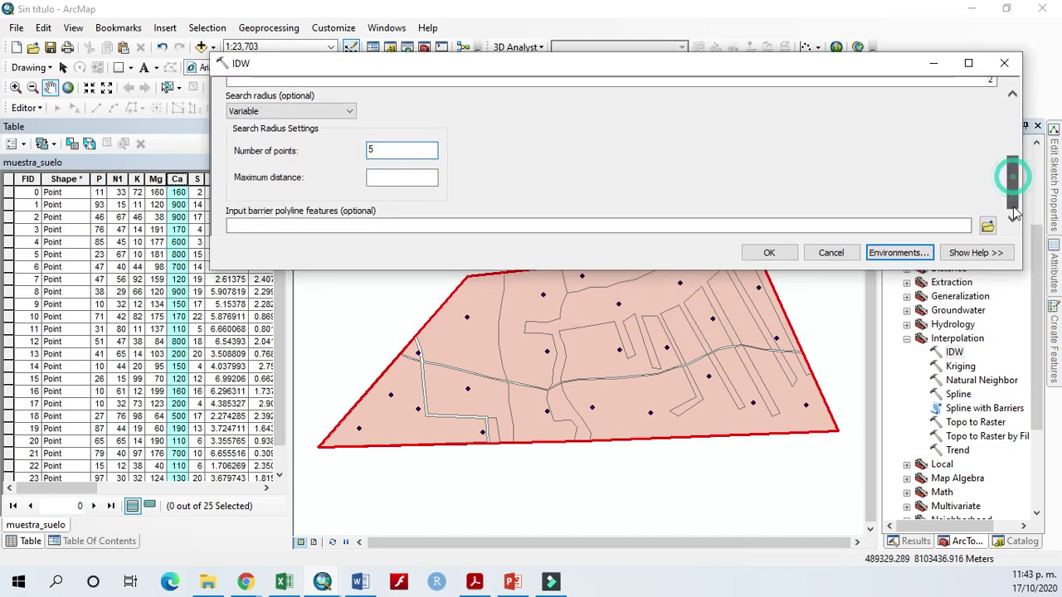
click(771, 253)
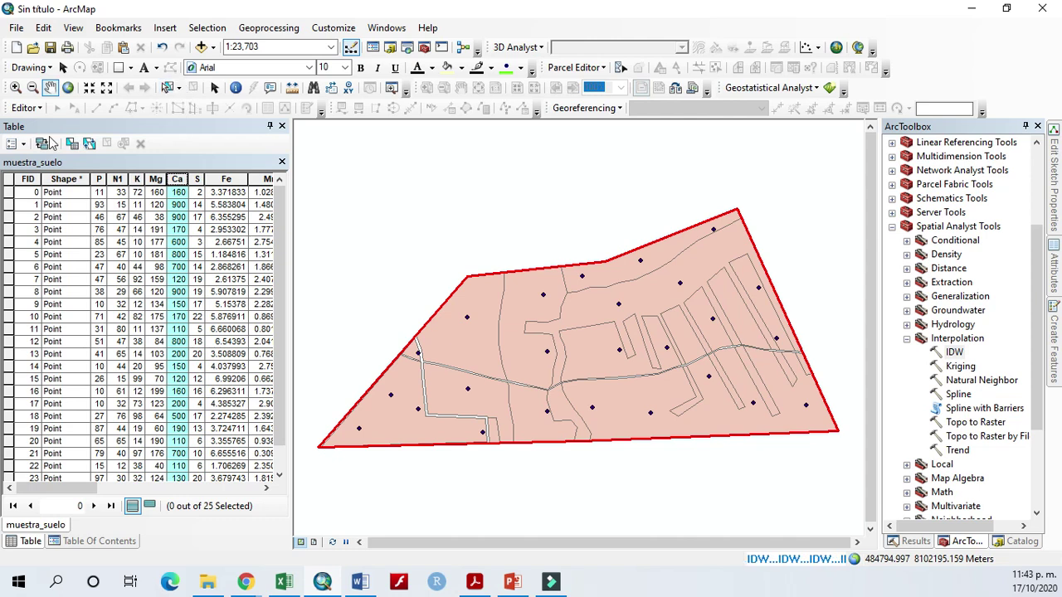
click(7, 181)
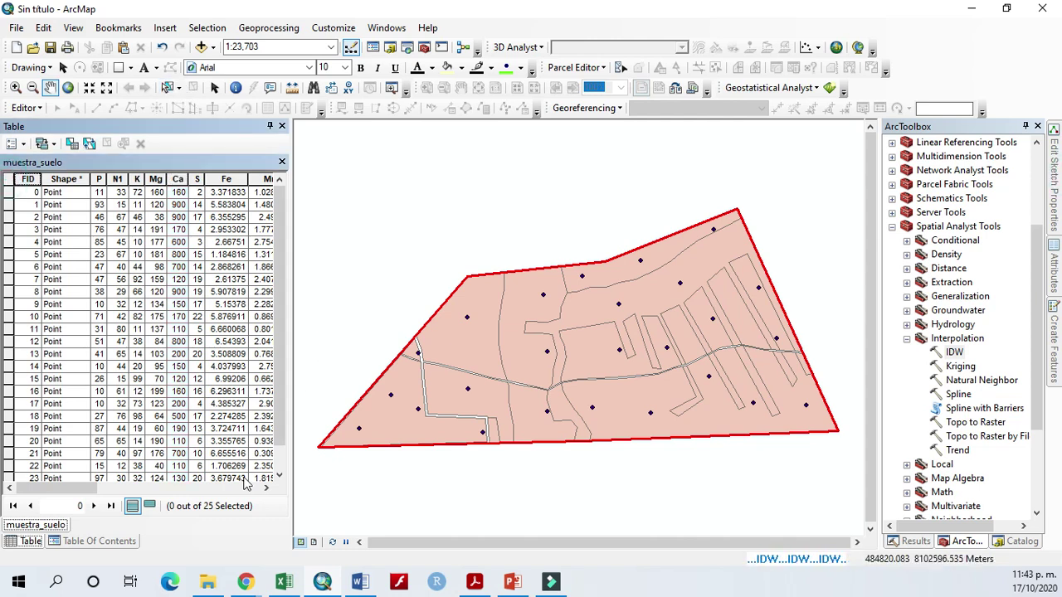
Return to the layer list and hide the estratos2 layer
click(97, 541)
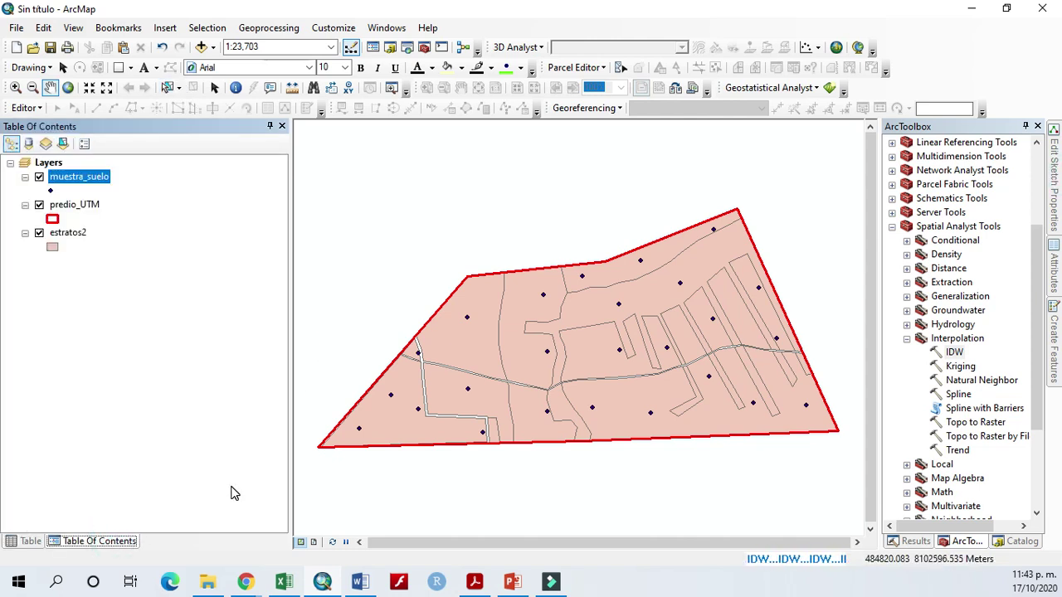
click(39, 232)
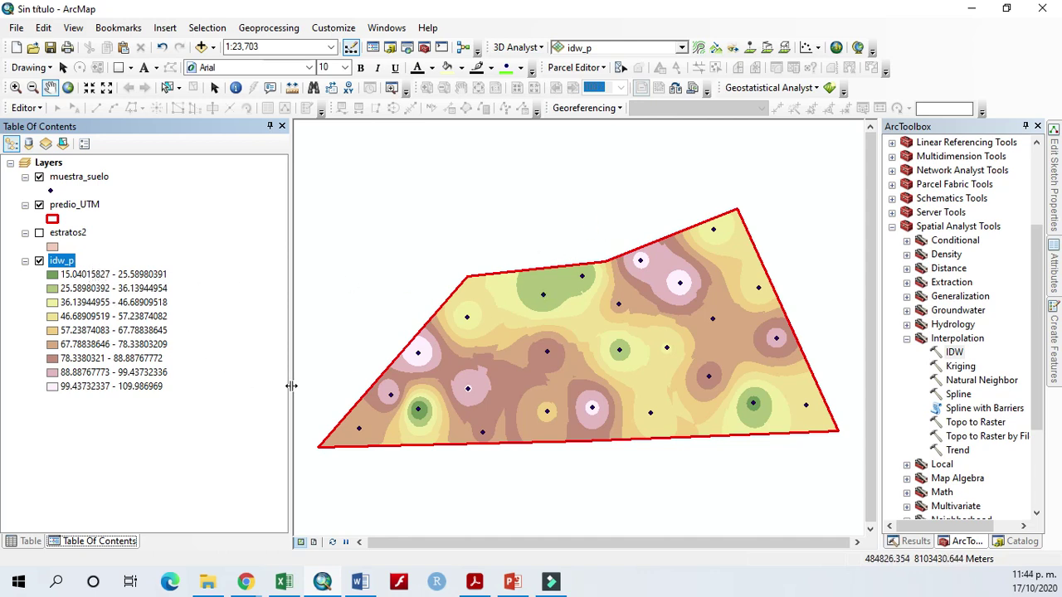
Open the muestra_suelo attribute table, widen it to show all nutrient fields, and examine the P and Ca sample values
right_click(81, 176)
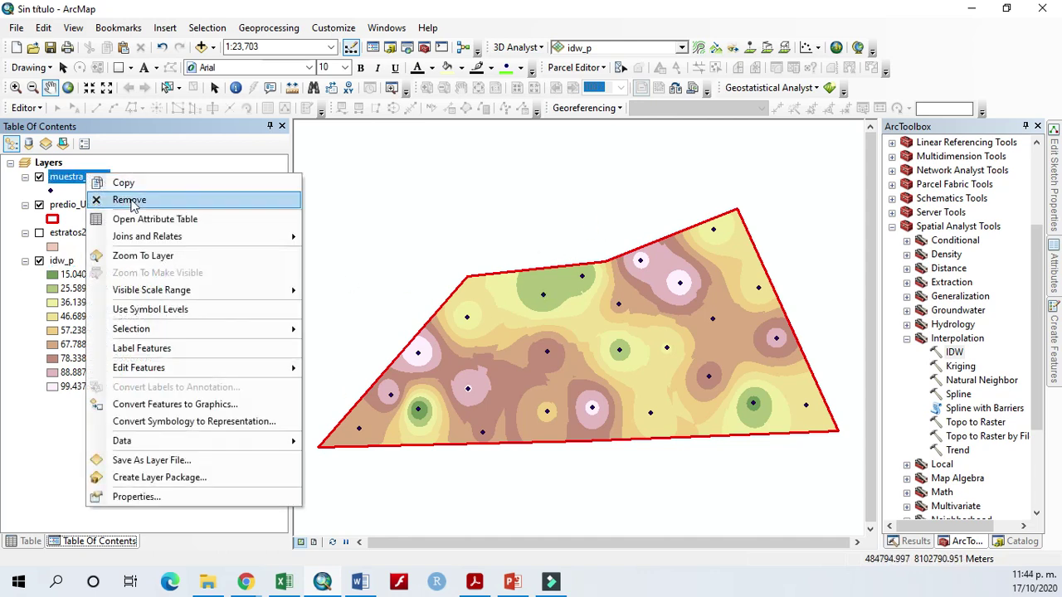
click(141, 217)
drag(287, 356, 719, 355)
drag(100, 199, 99, 255)
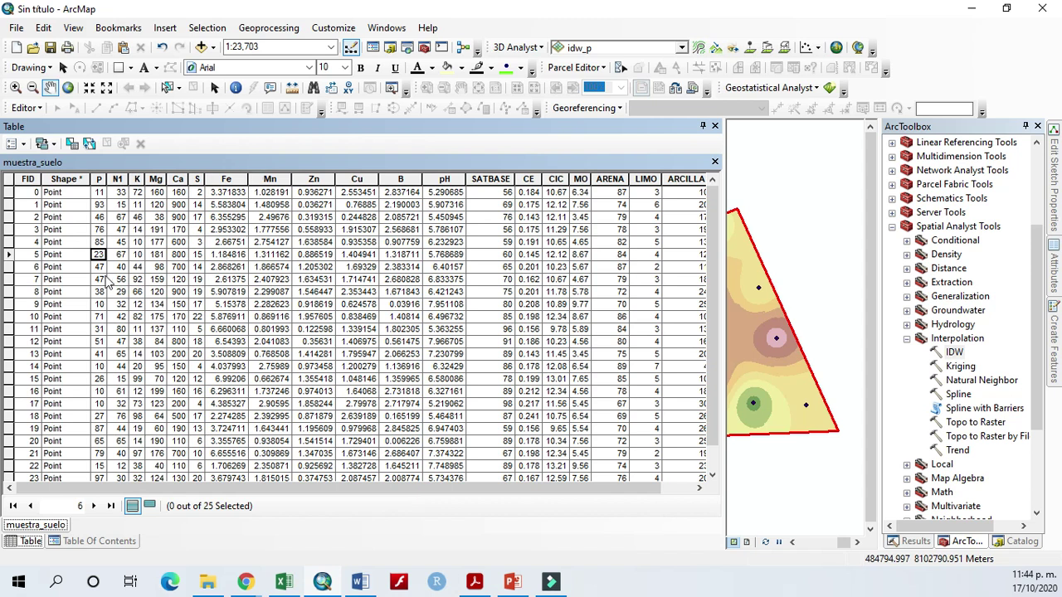
click(100, 204)
click(99, 217)
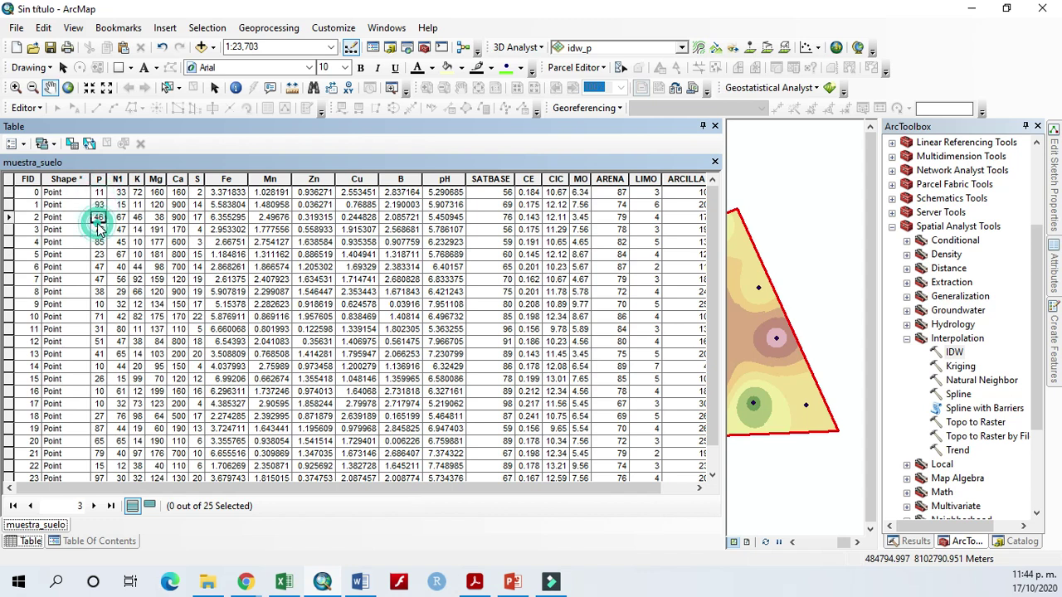
click(182, 193)
key(Down)
key(Down)
key(Down)
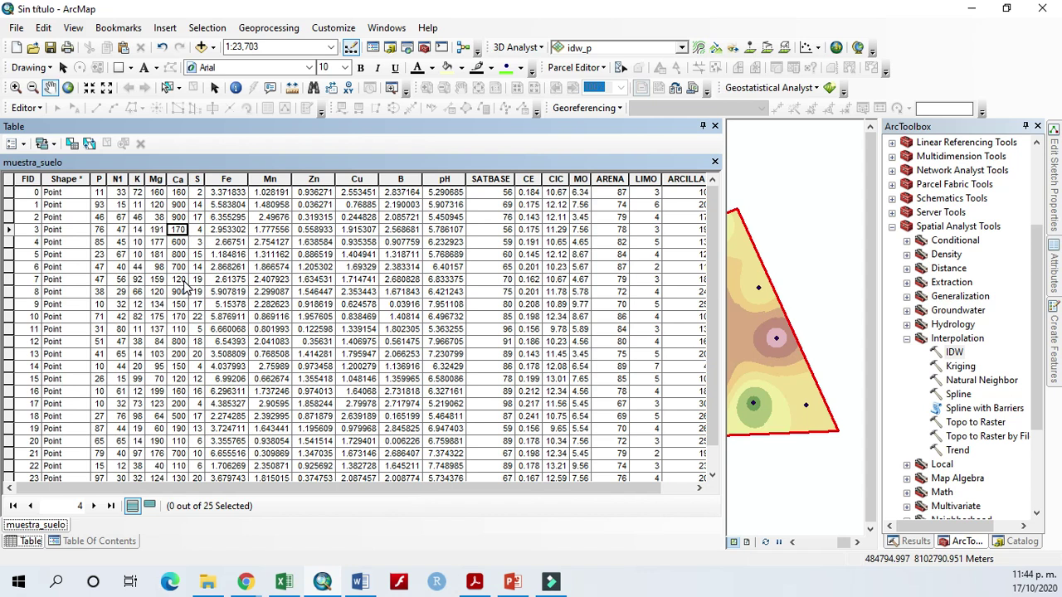
Narrow the table pane, return to the layer list and collapse the idw_p legend
drag(720, 323, 349, 312)
click(75, 541)
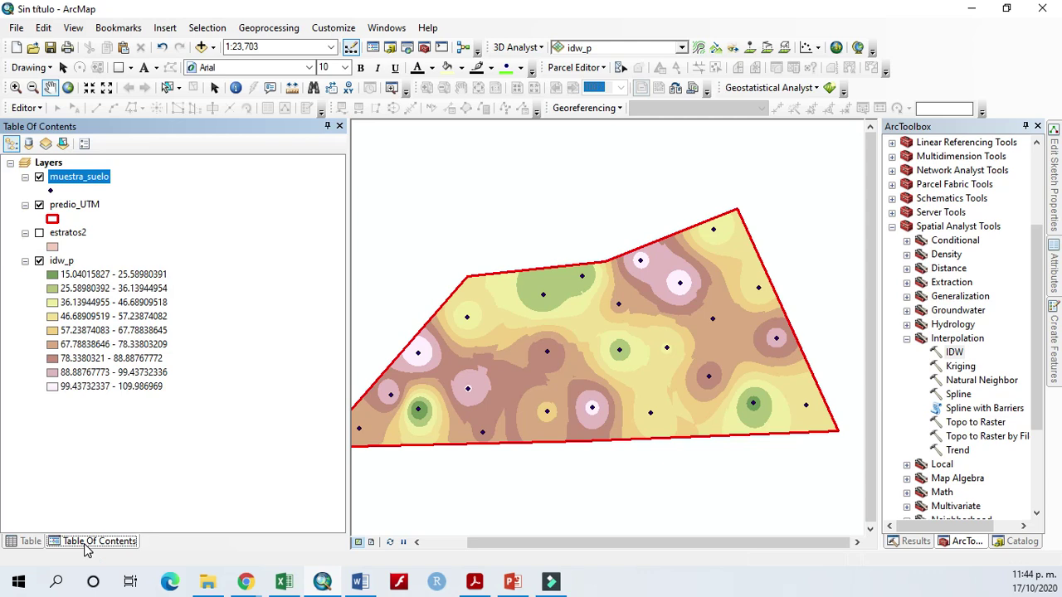
click(26, 261)
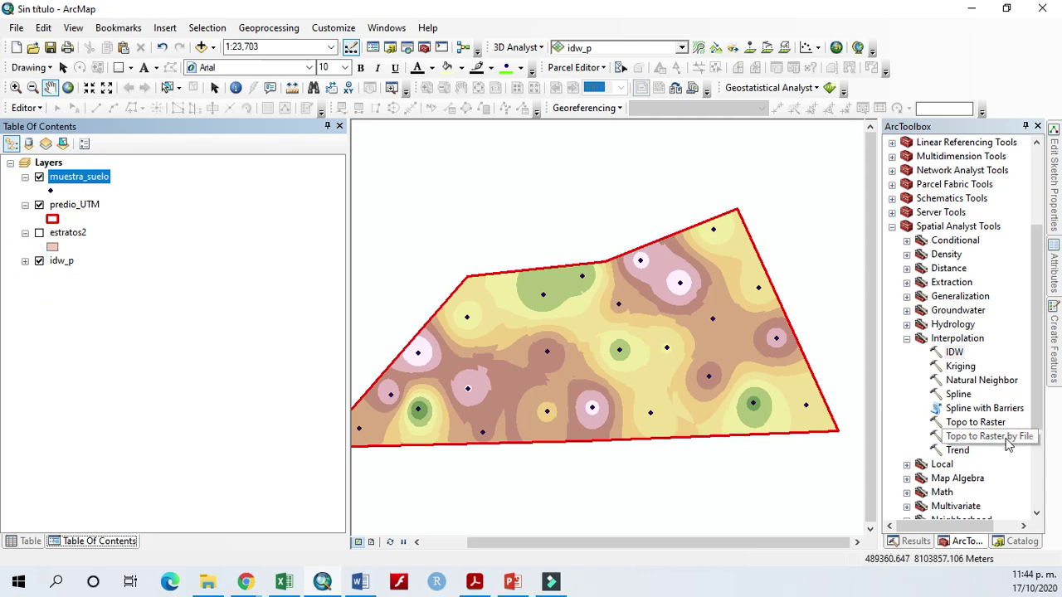
Start a new IDW interpolation with muestra_suelo as the input point features and N1 as the Z value field
double_click(954, 352)
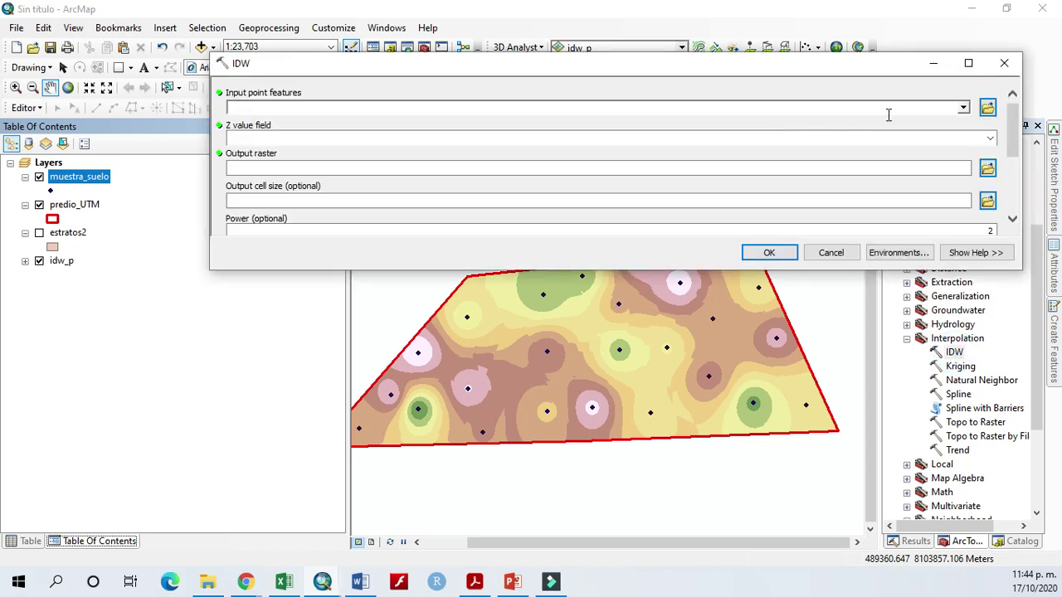
drag(284, 271, 246, 462)
click(963, 107)
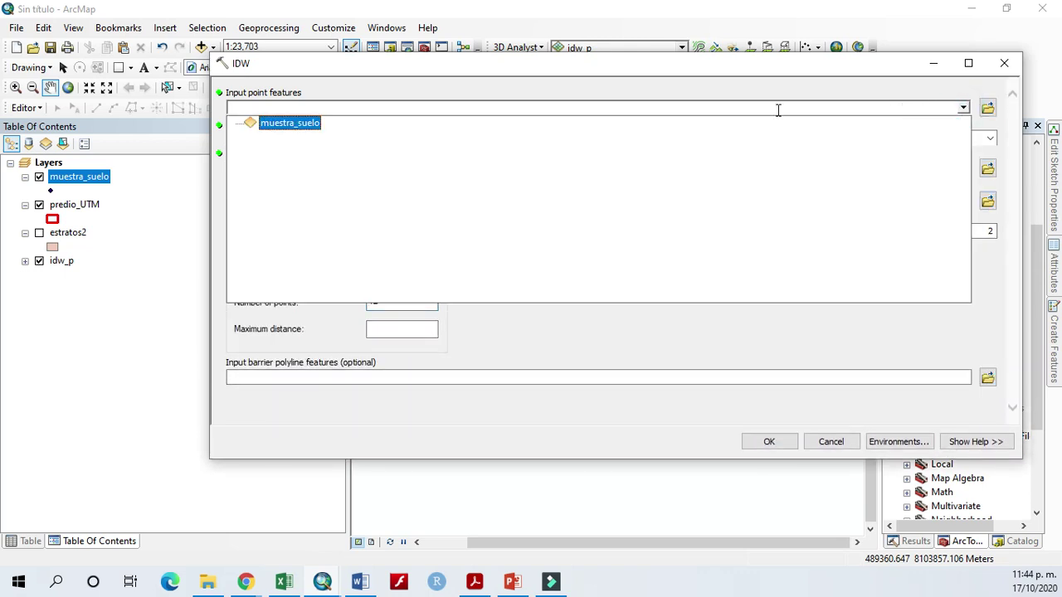
click(304, 124)
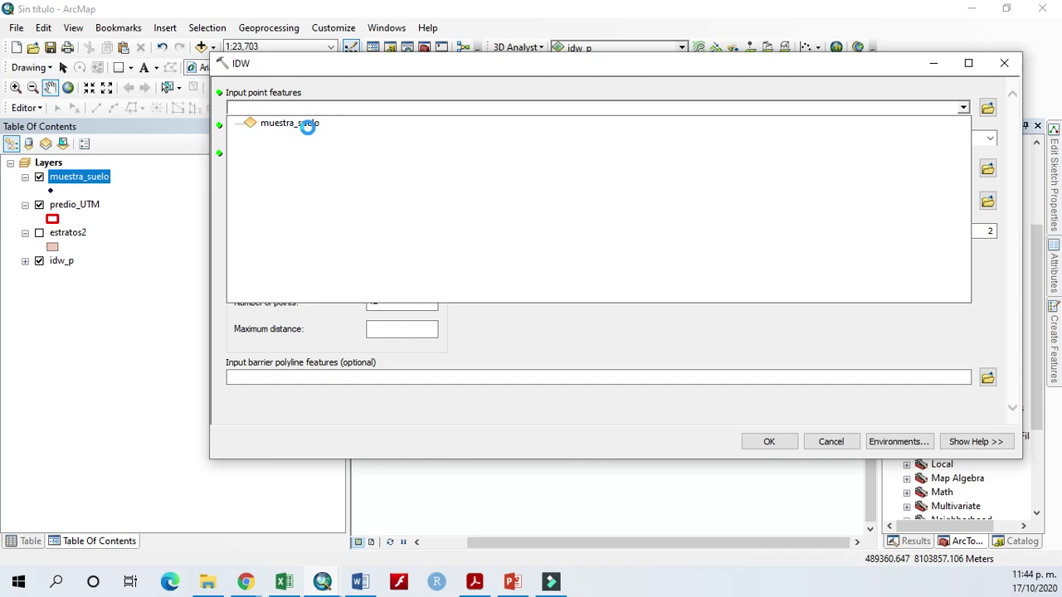
click(989, 140)
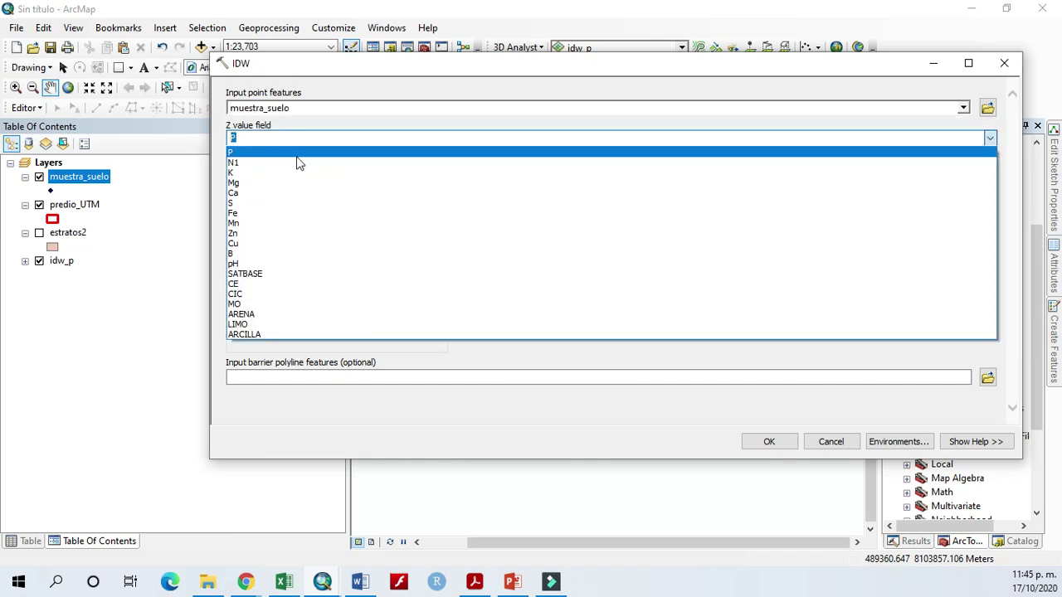
click(297, 162)
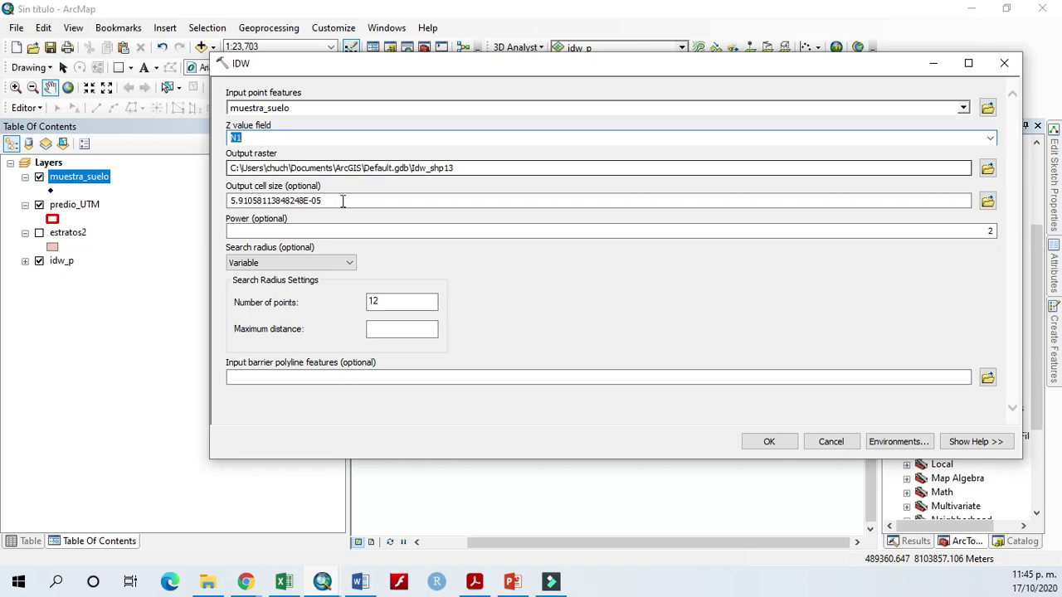
Save the output raster as idw_n in the Shapes folder and set the search radius number of points to 5
click(986, 168)
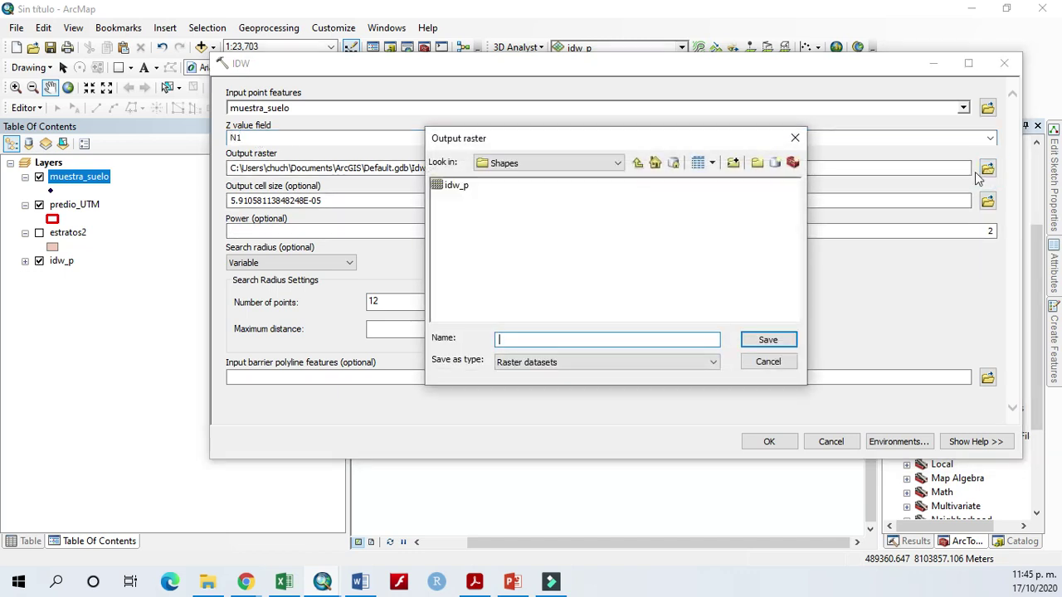
click(536, 340)
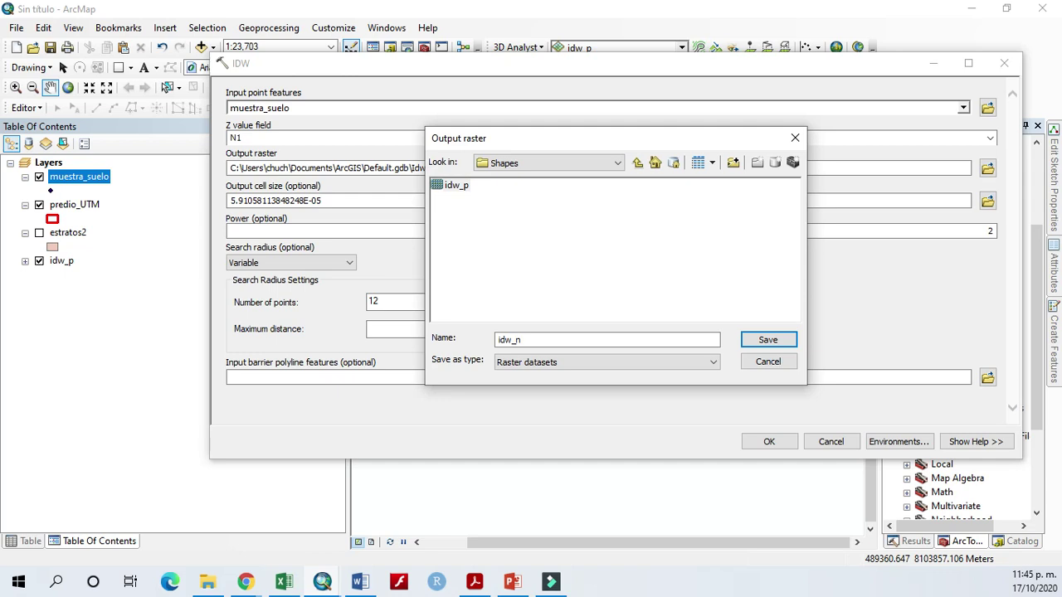
click(770, 341)
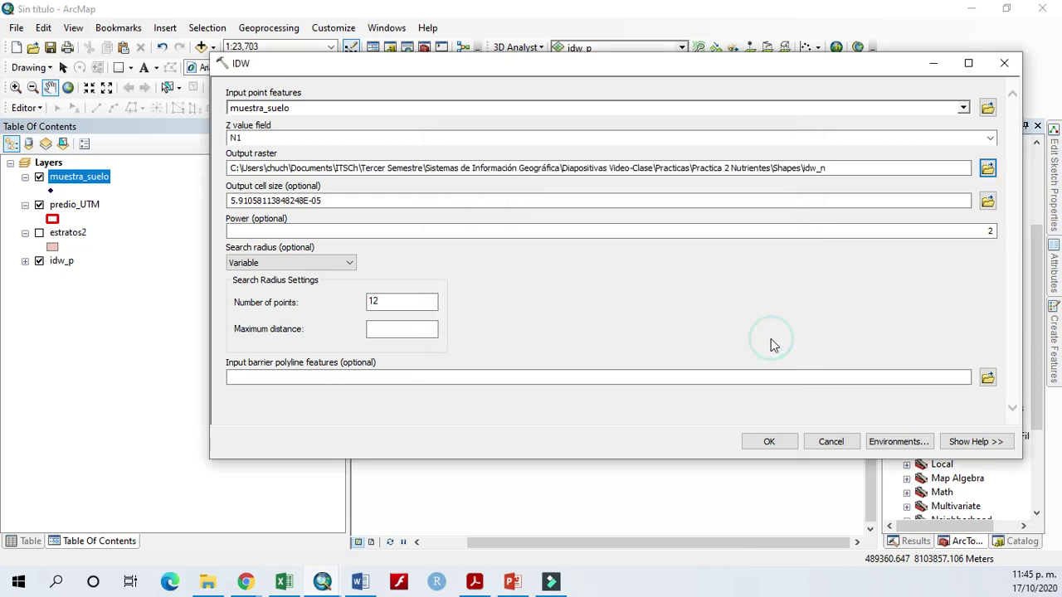
drag(391, 300, 321, 294)
text(5)
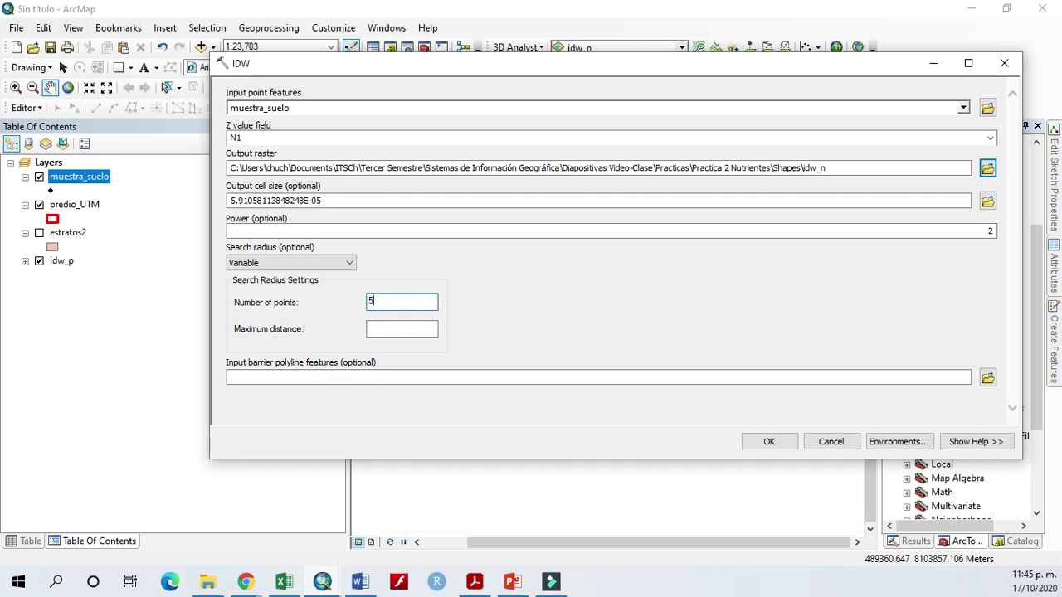
In the environment settings for the N1 interpolation, set the processing extent to Same as layer predio_UTM
click(892, 443)
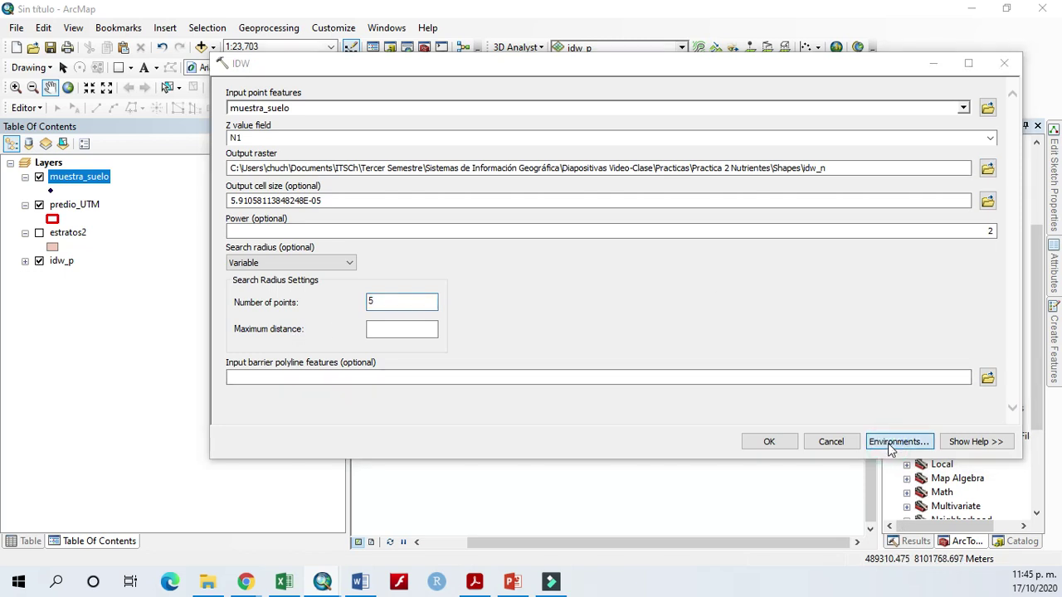
click(298, 111)
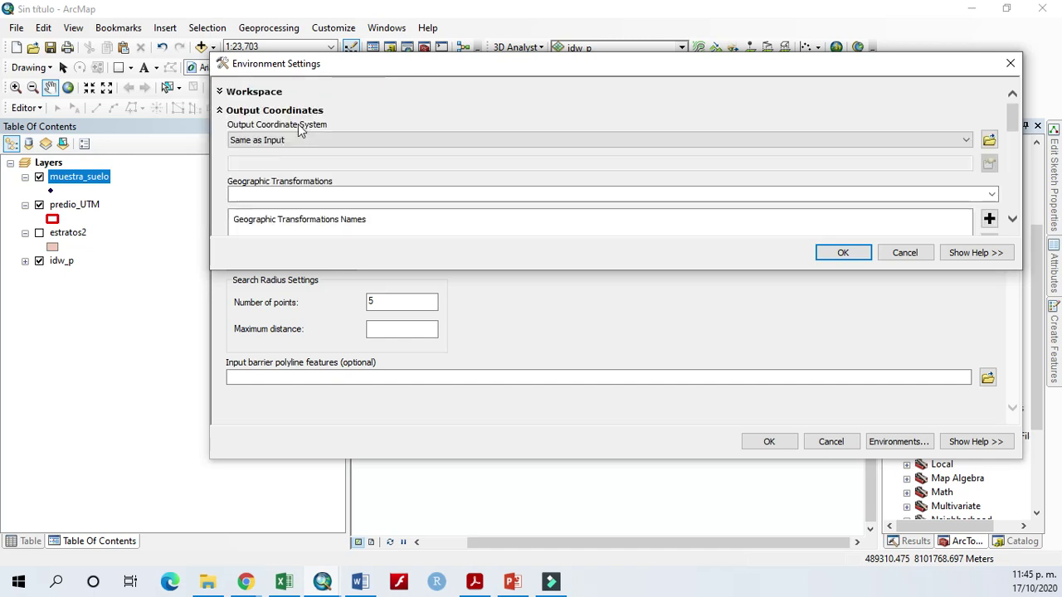
click(300, 112)
click(290, 130)
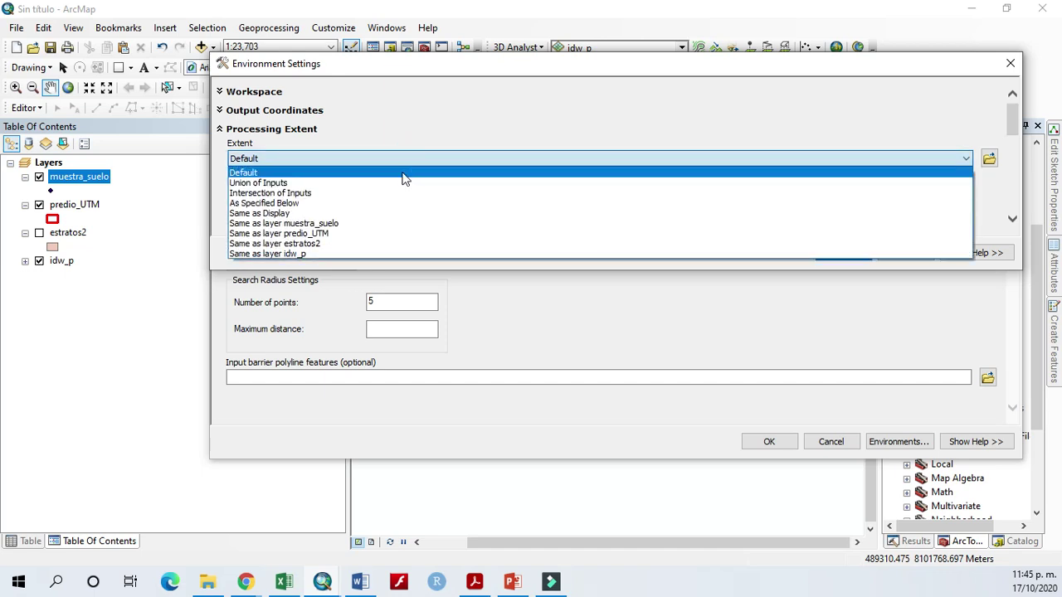
click(324, 234)
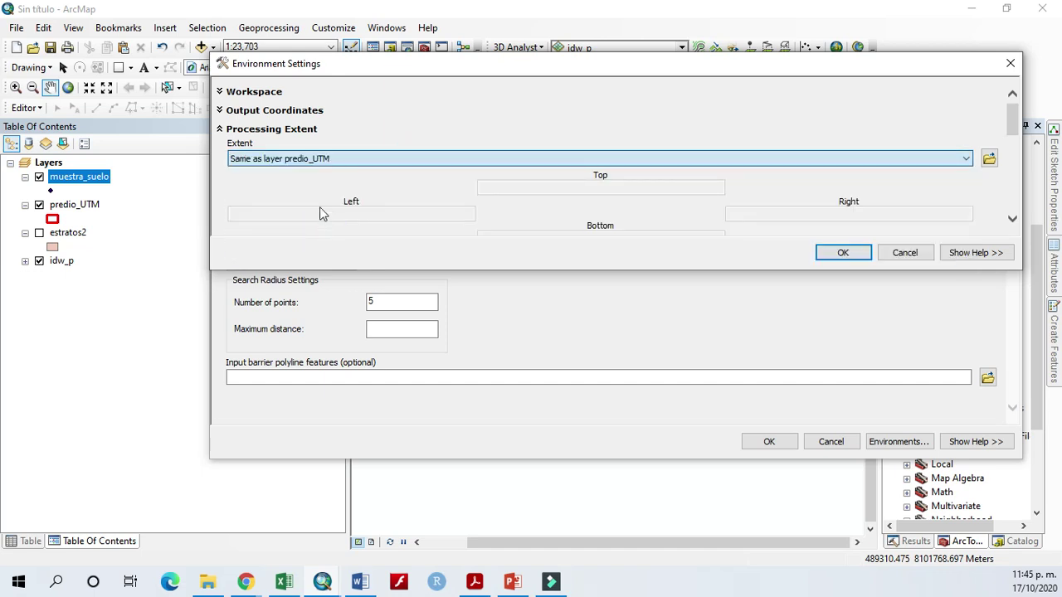
click(302, 131)
Set the Raster Analysis mask to predio_UTM for the N1 interpolation and accept the environment settings
scroll(340, 174, down, 5)
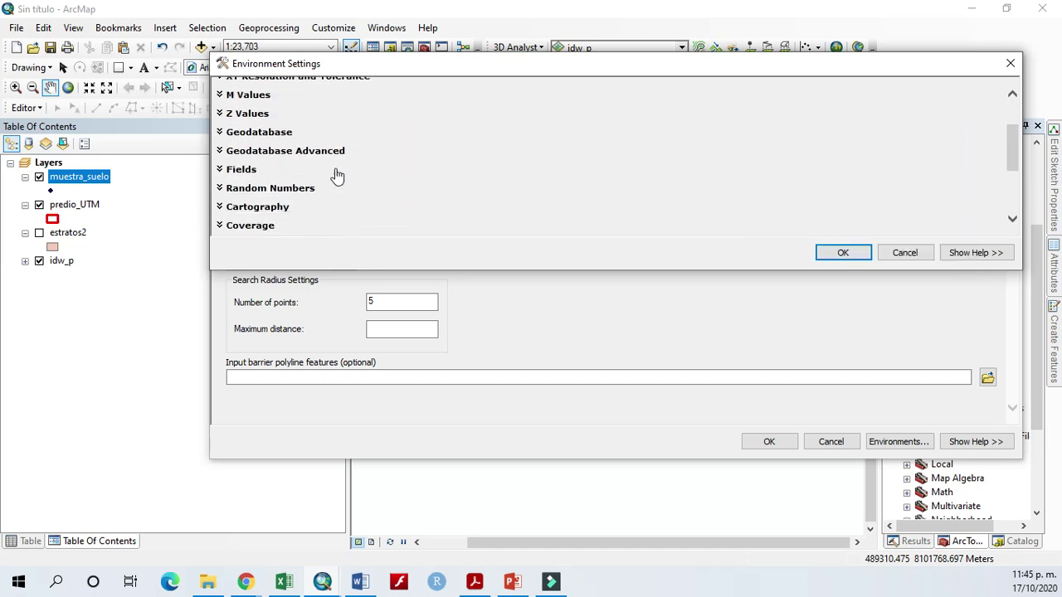
click(269, 173)
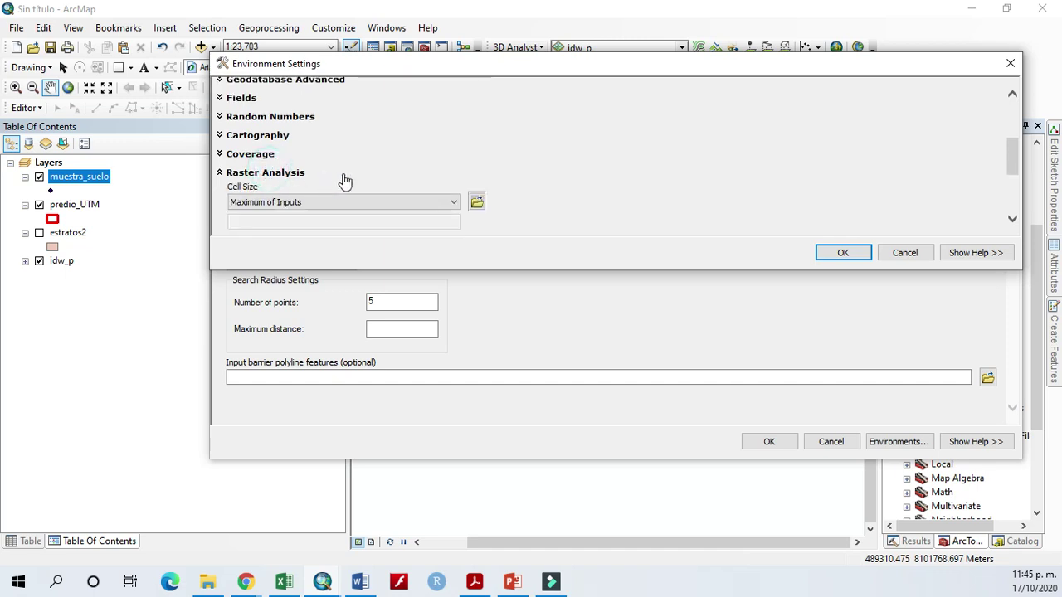
scroll(382, 199, down, 1)
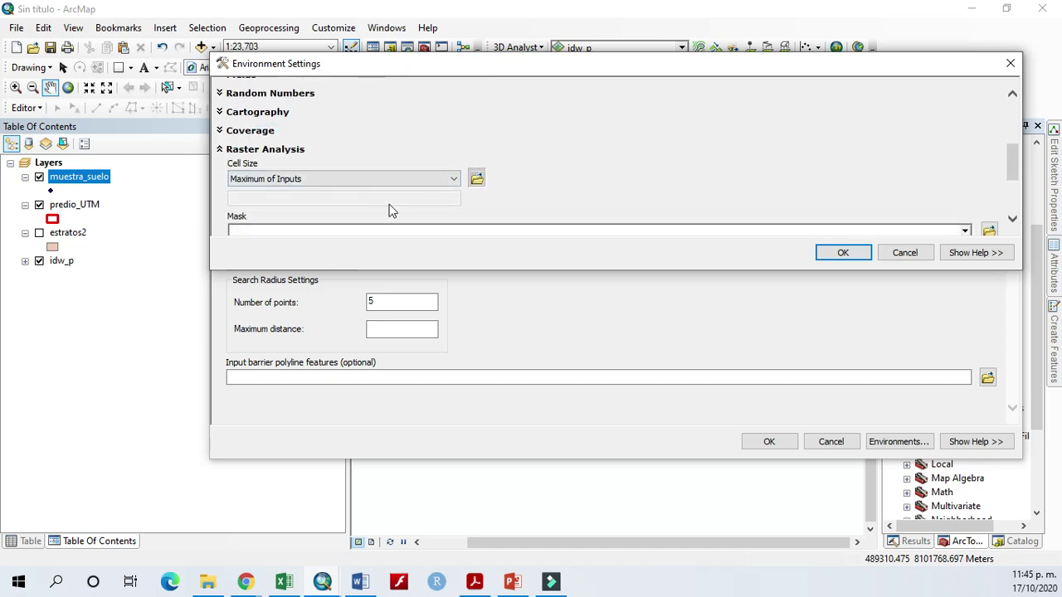
scroll(952, 192, down, 1)
drag(664, 272, 662, 348)
click(965, 207)
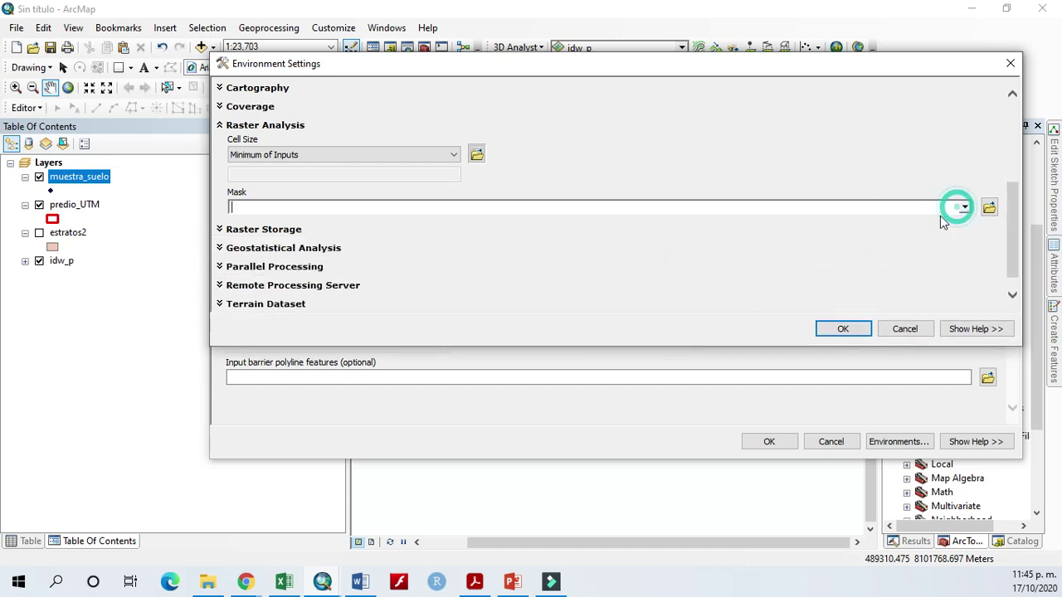
click(965, 207)
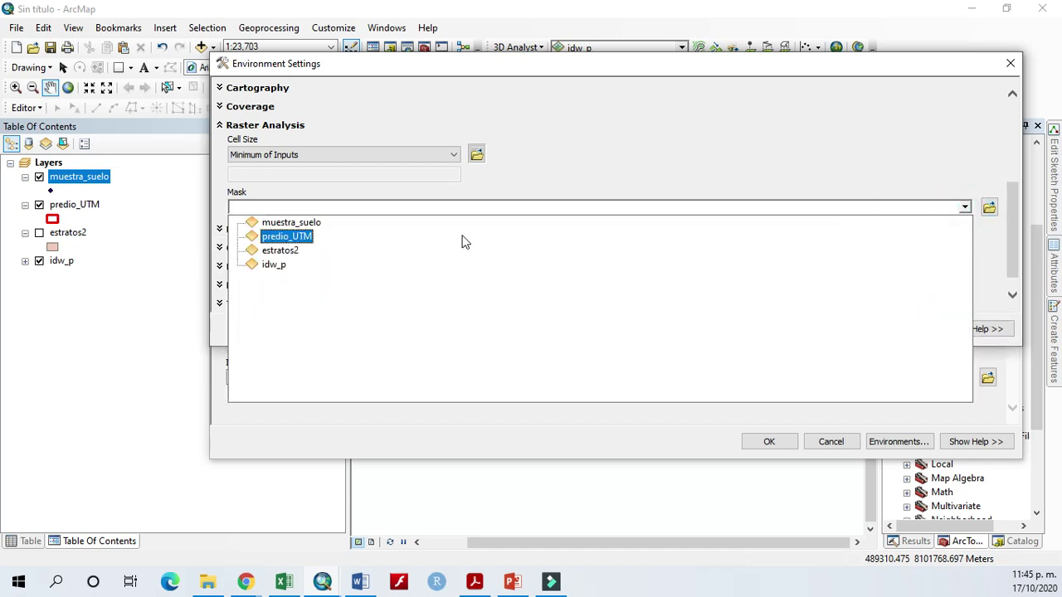
click(321, 239)
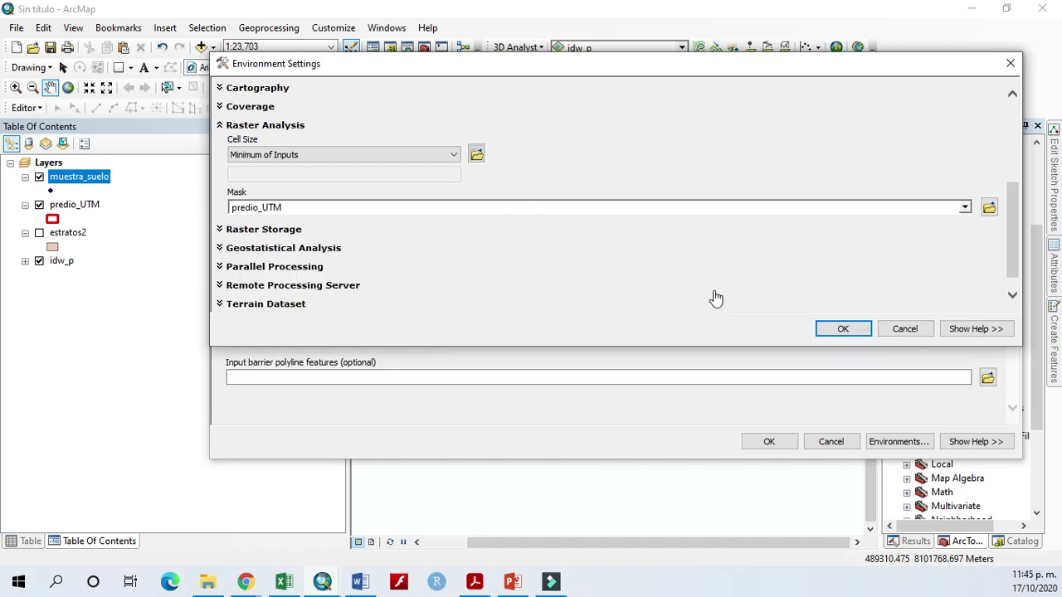
click(840, 329)
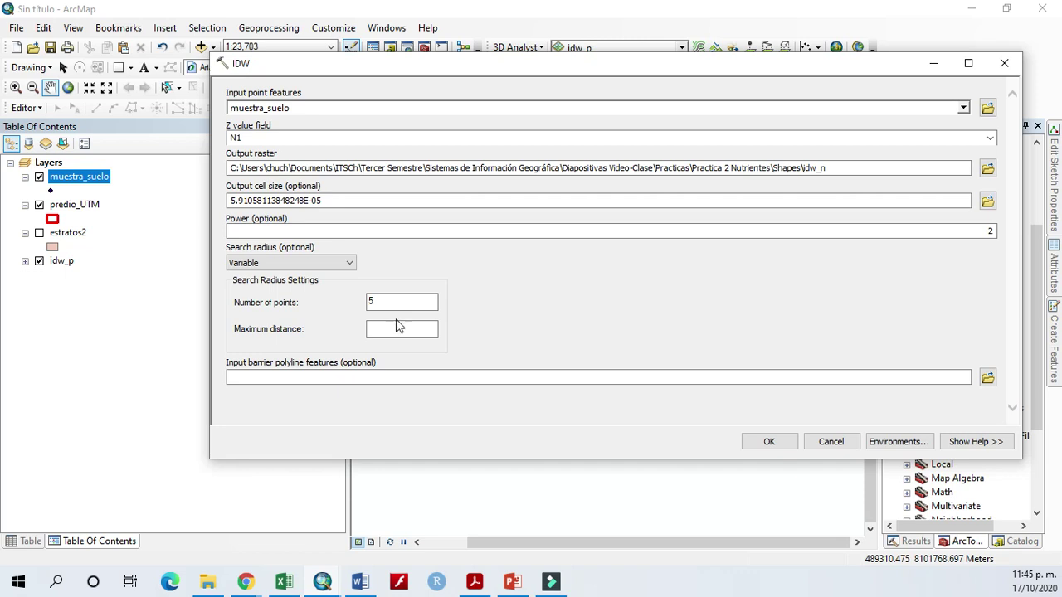
Run the IDW interpolation for N1, narrow the layer list pane and collapse the idw_n legend
click(778, 448)
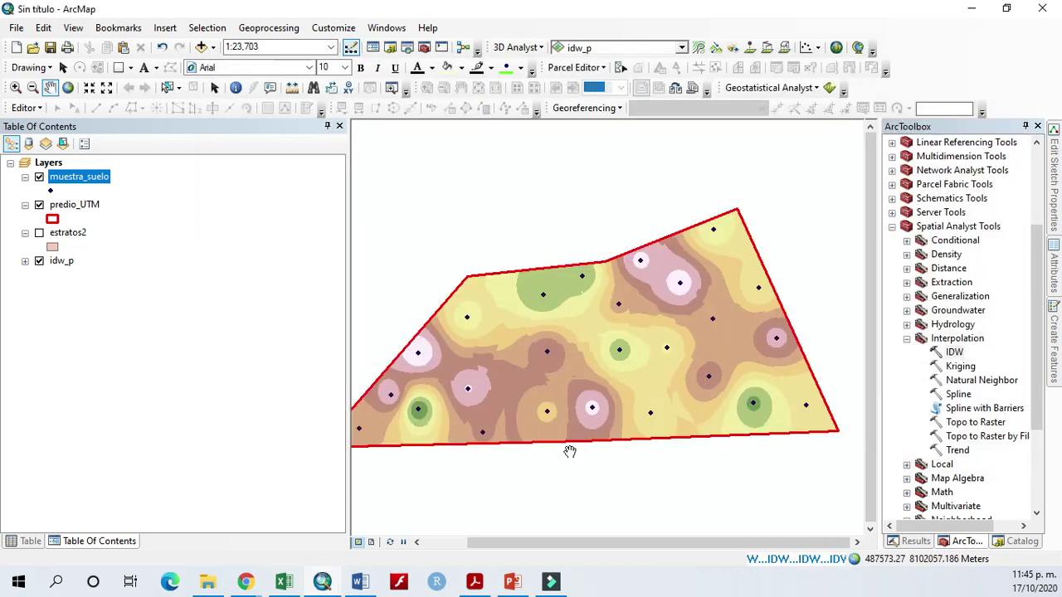
drag(348, 480, 301, 477)
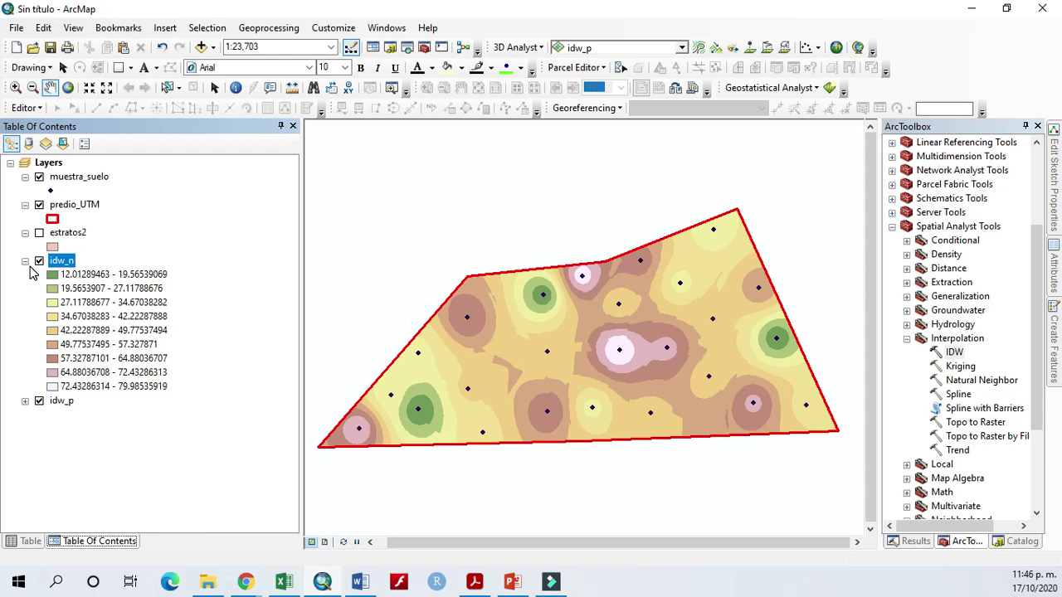
click(25, 261)
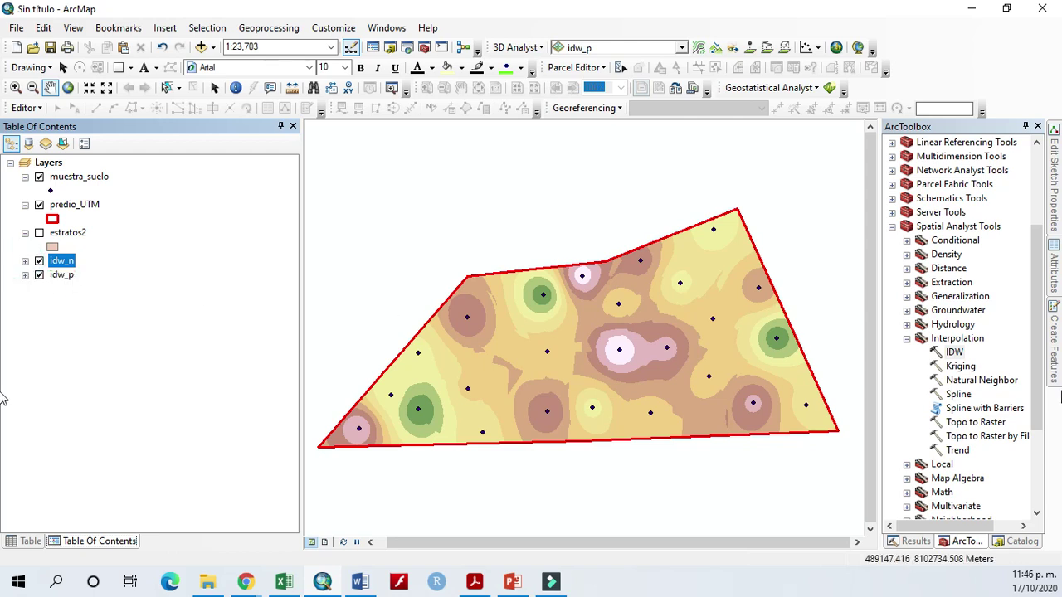
Start another IDW interpolation with muestra_suelo as the input point features and K as the Z value field
double_click(954, 352)
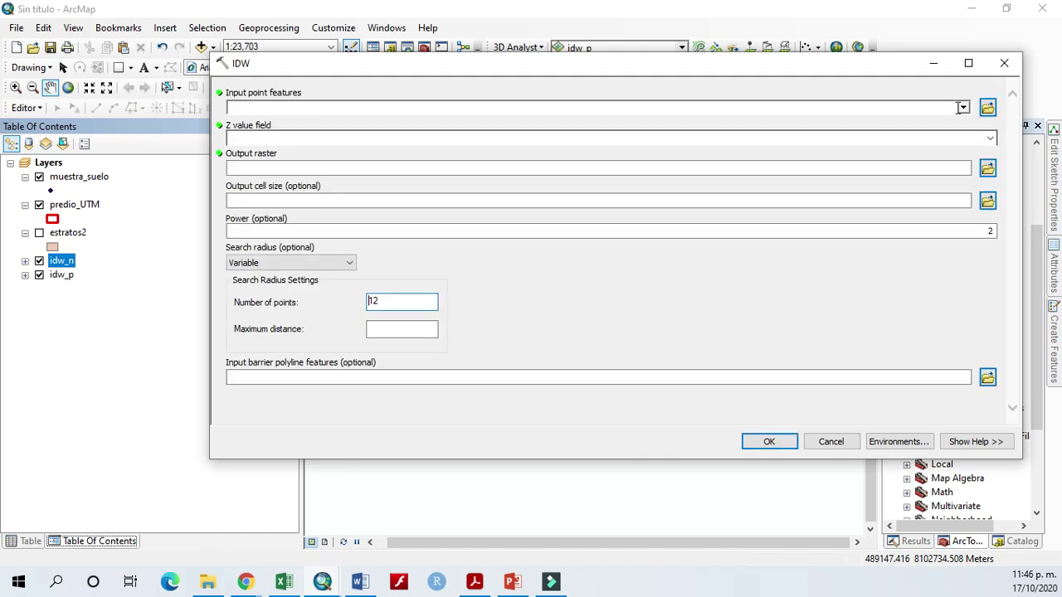
click(962, 108)
click(288, 124)
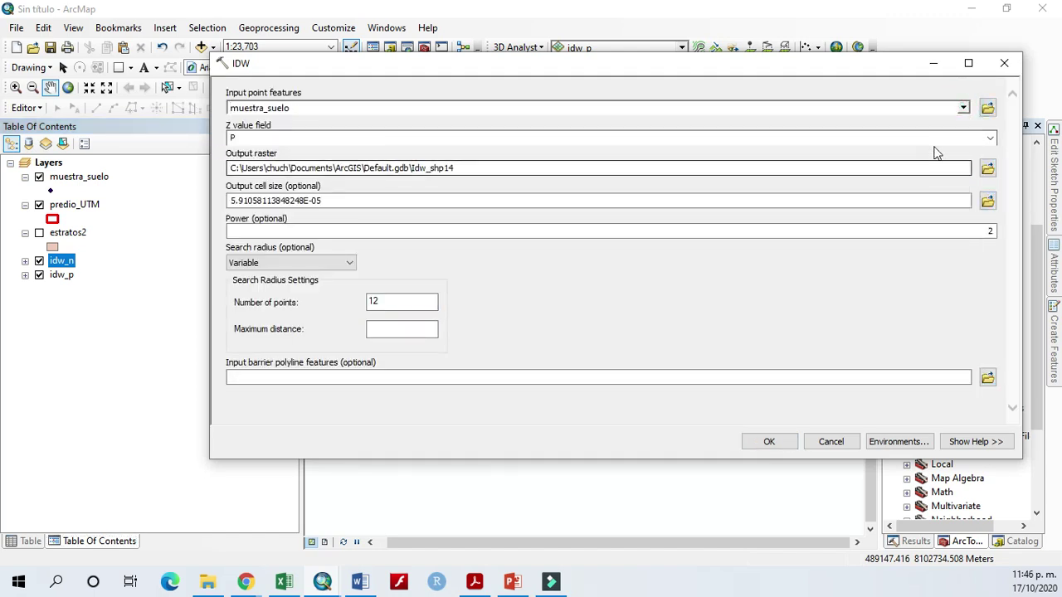
click(991, 139)
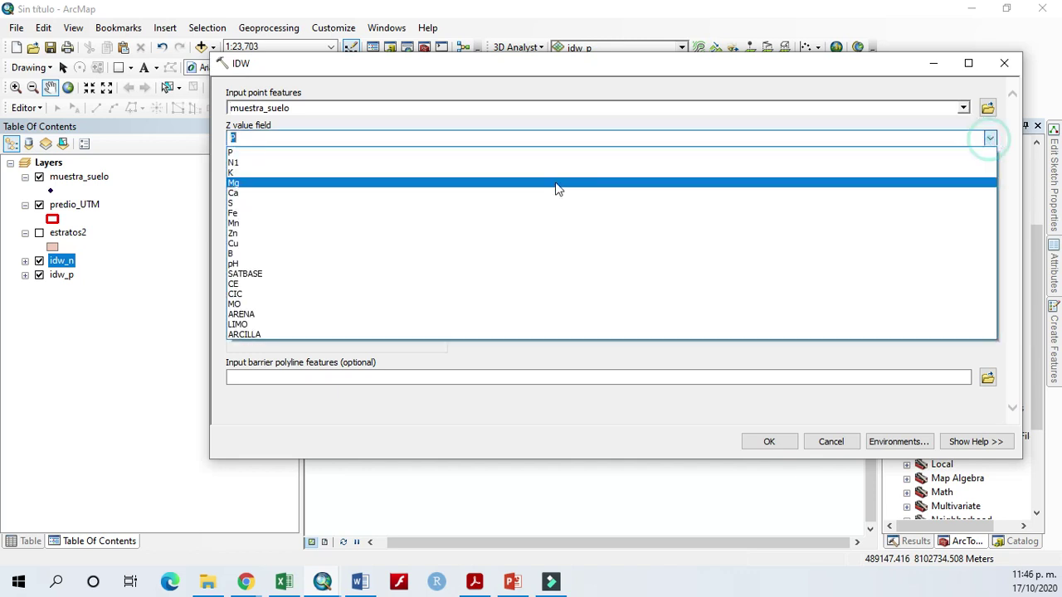
click(293, 178)
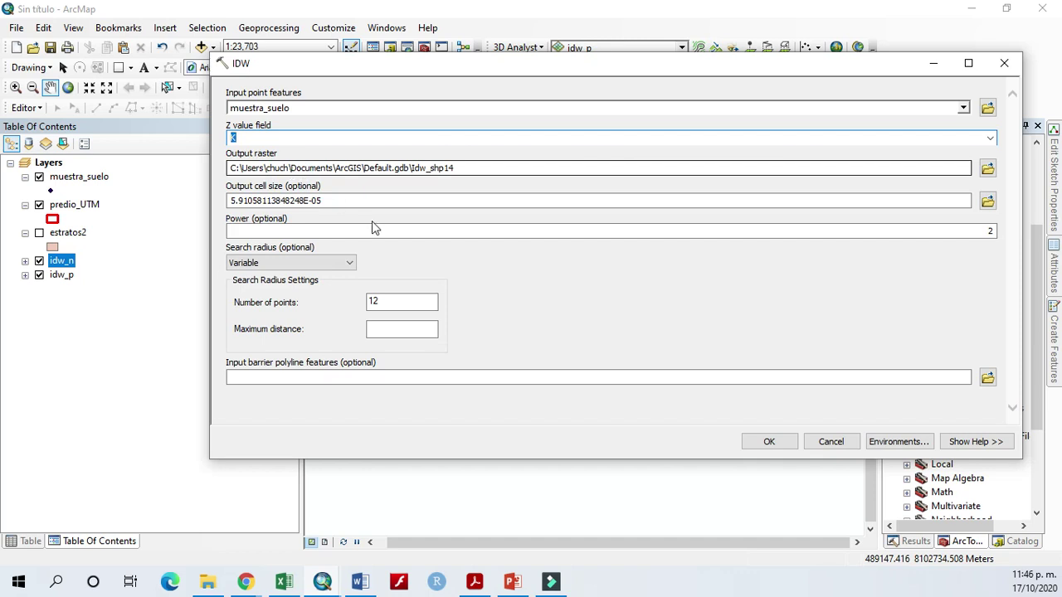
Save the K output raster as idw_k in the Shapes folder and set the number of search points to 5
click(986, 170)
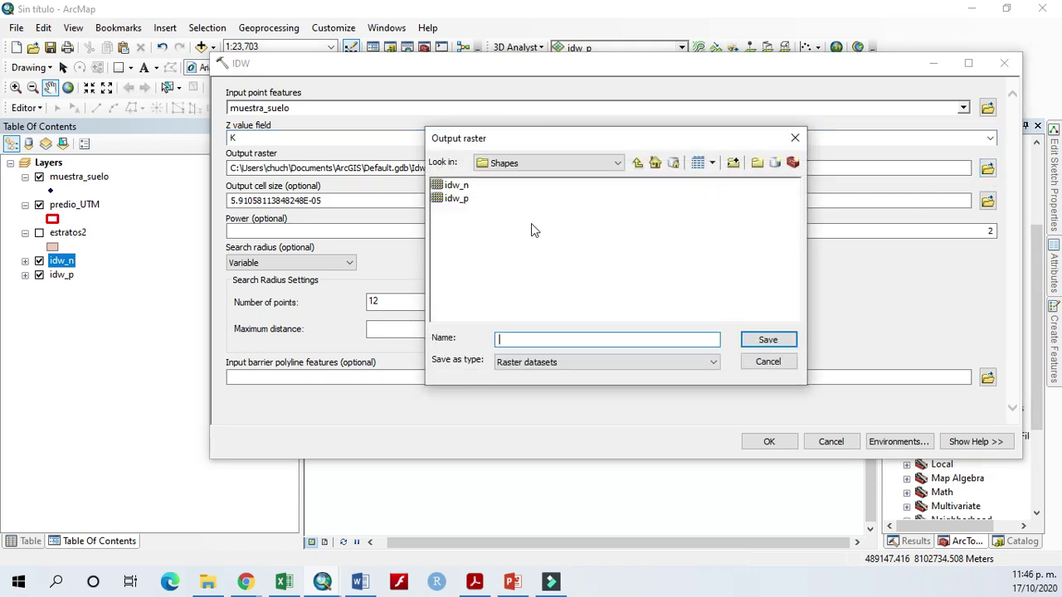
click(461, 203)
click(531, 339)
click(786, 339)
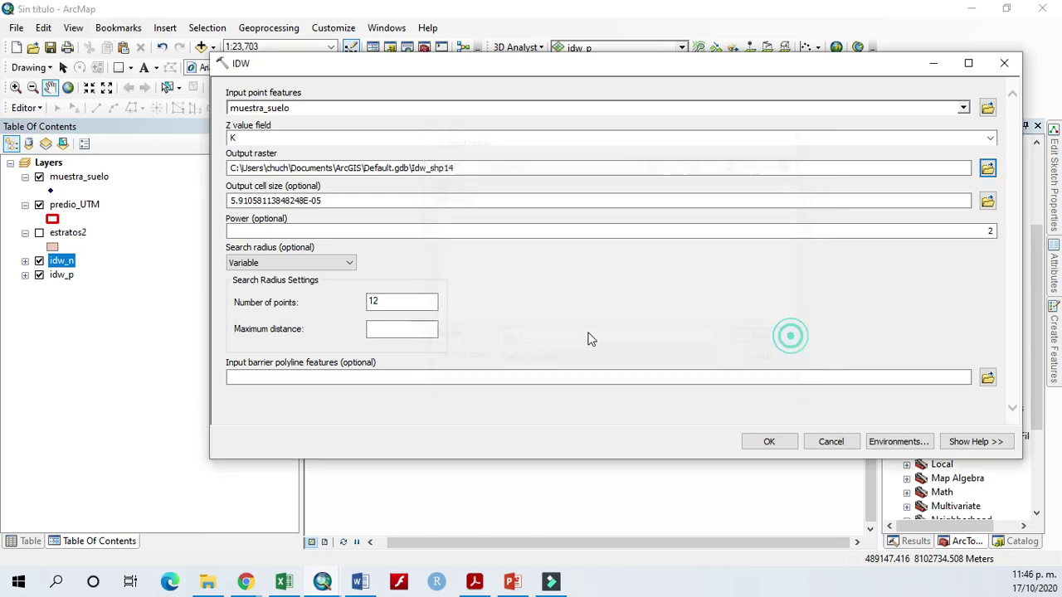
double_click(403, 302)
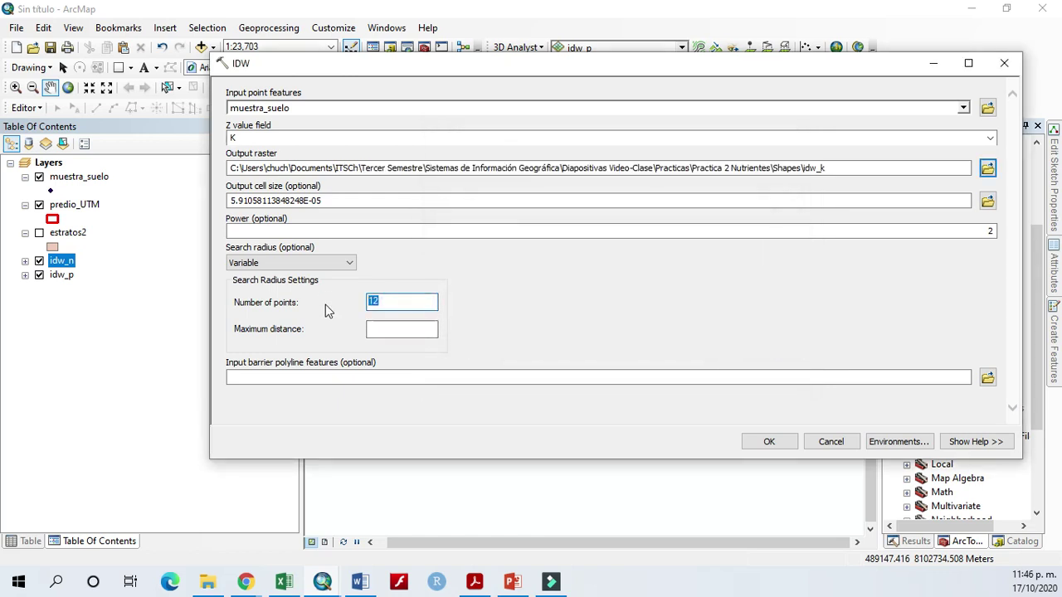
text(5)
In the environment settings for the K interpolation, set the processing extent to Same as layer predio_UTM
click(899, 441)
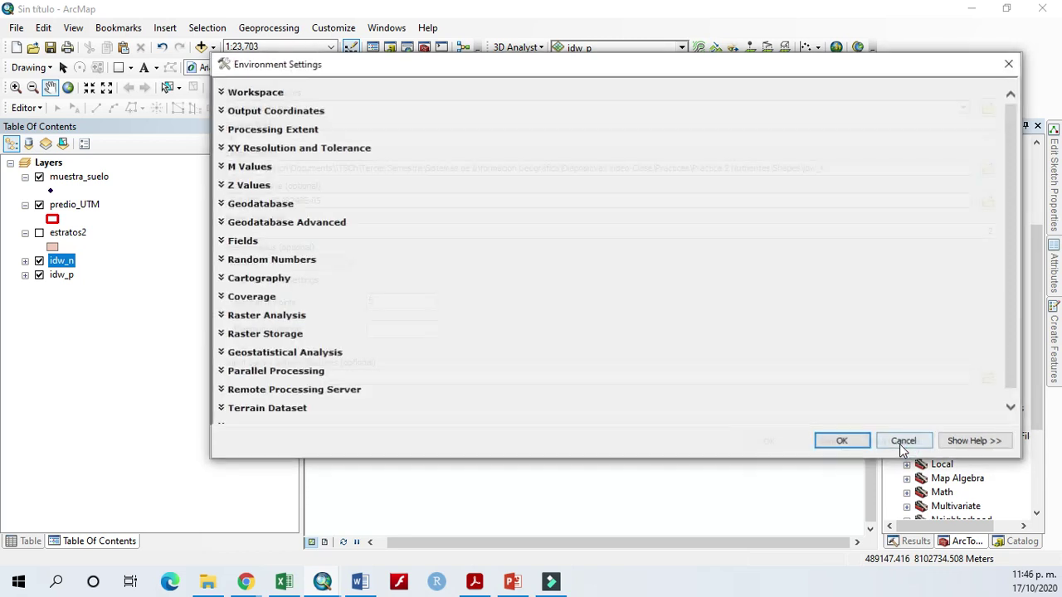
click(273, 131)
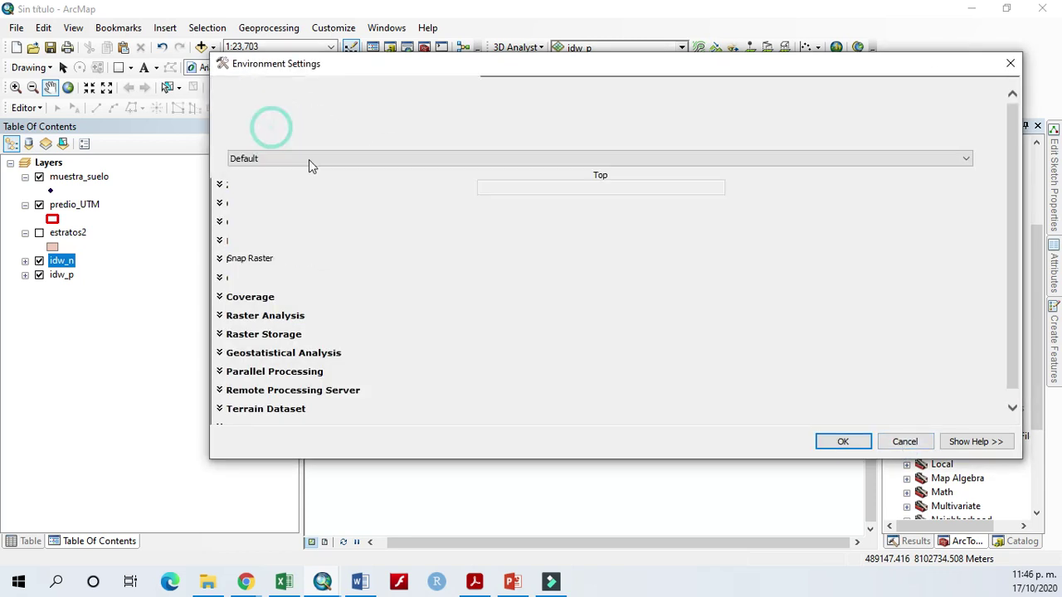
click(410, 159)
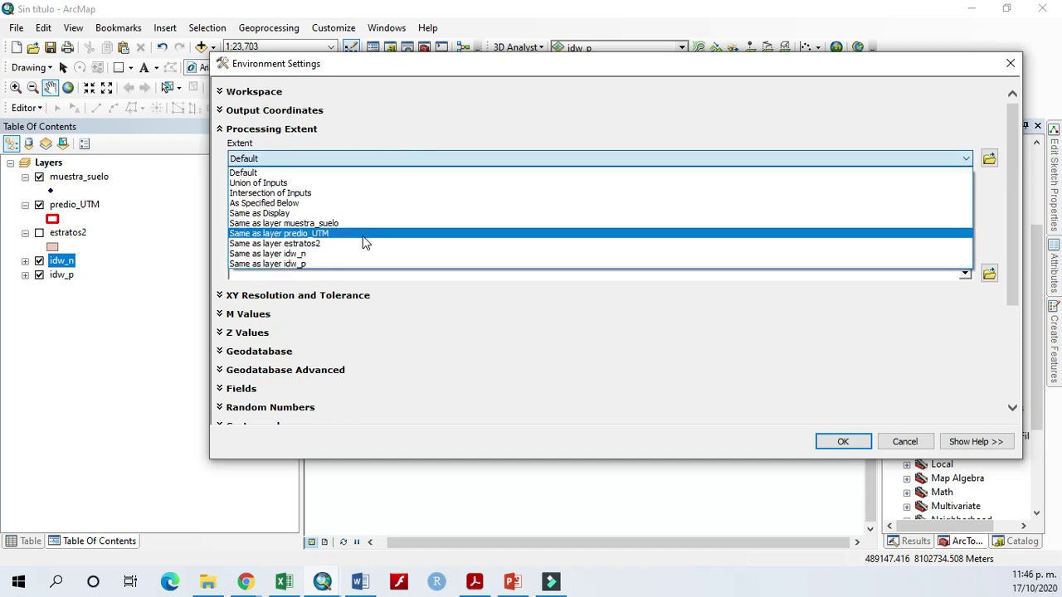
click(354, 233)
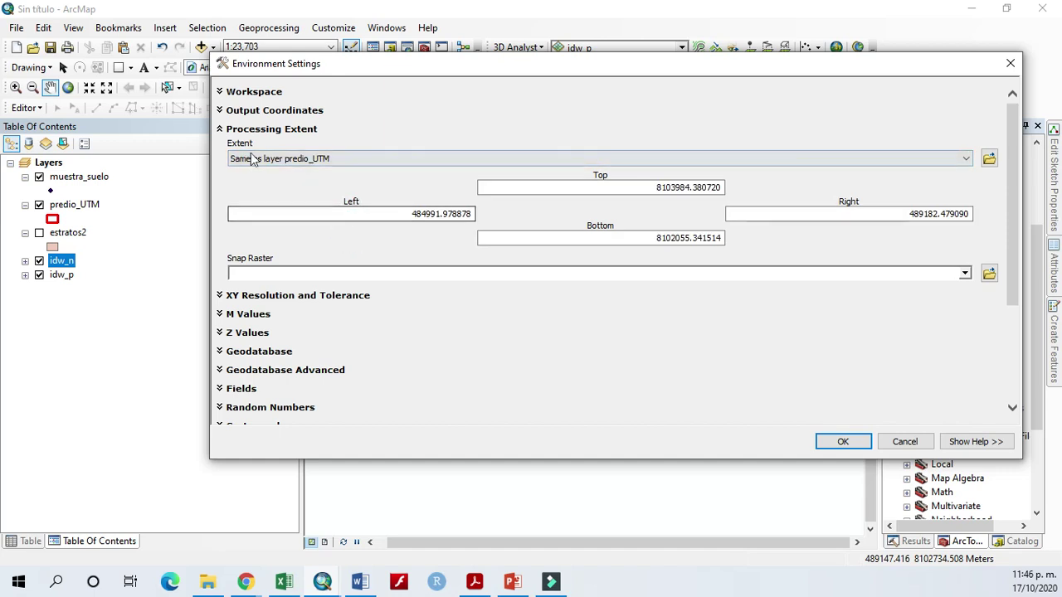
click(238, 130)
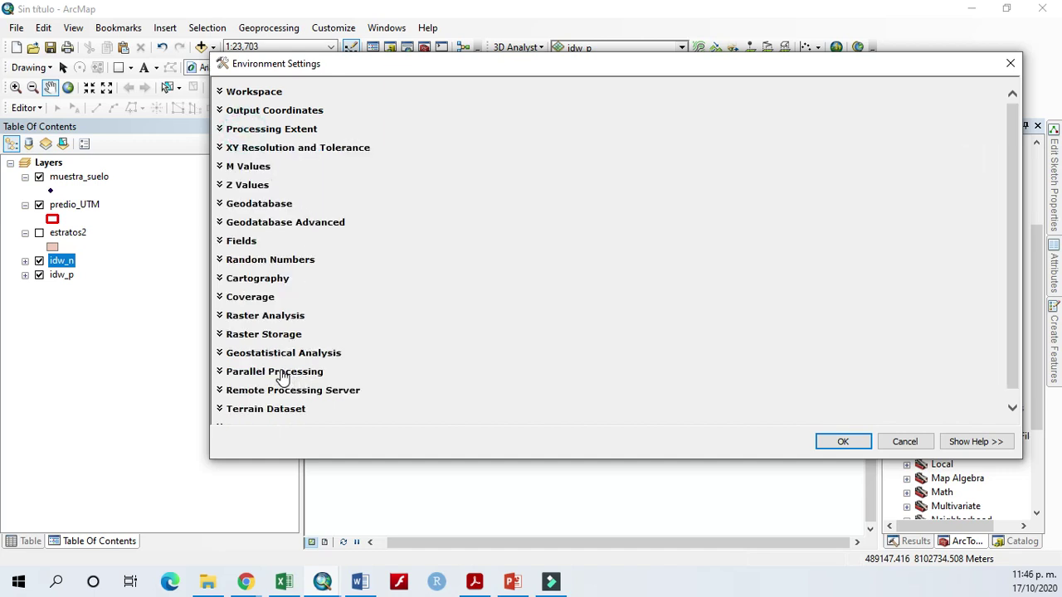
Set the Raster Analysis mask to predio_UTM, accept the environment settings and run the K interpolation
click(286, 317)
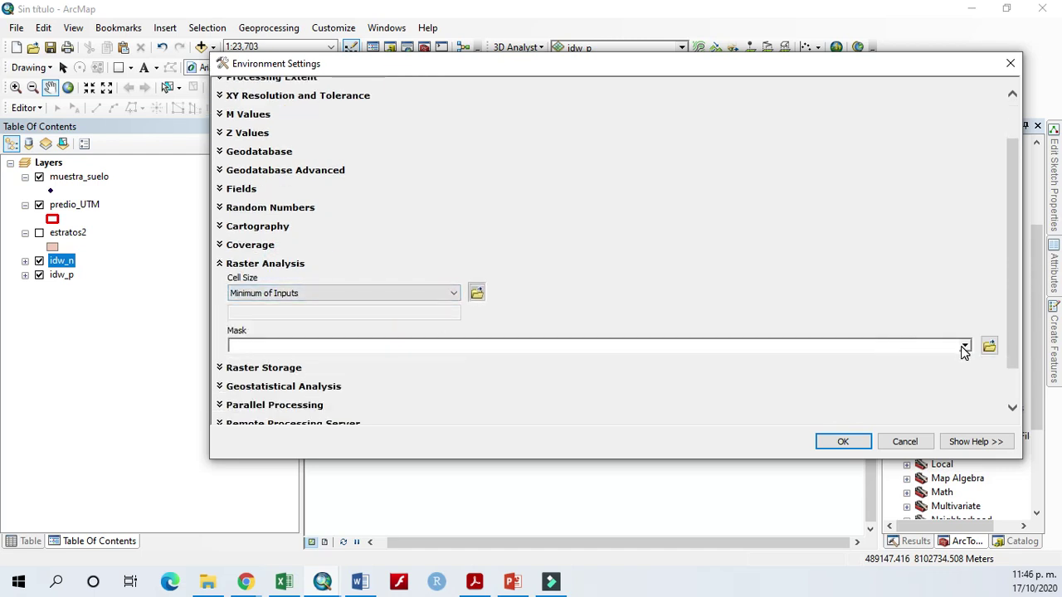
click(964, 347)
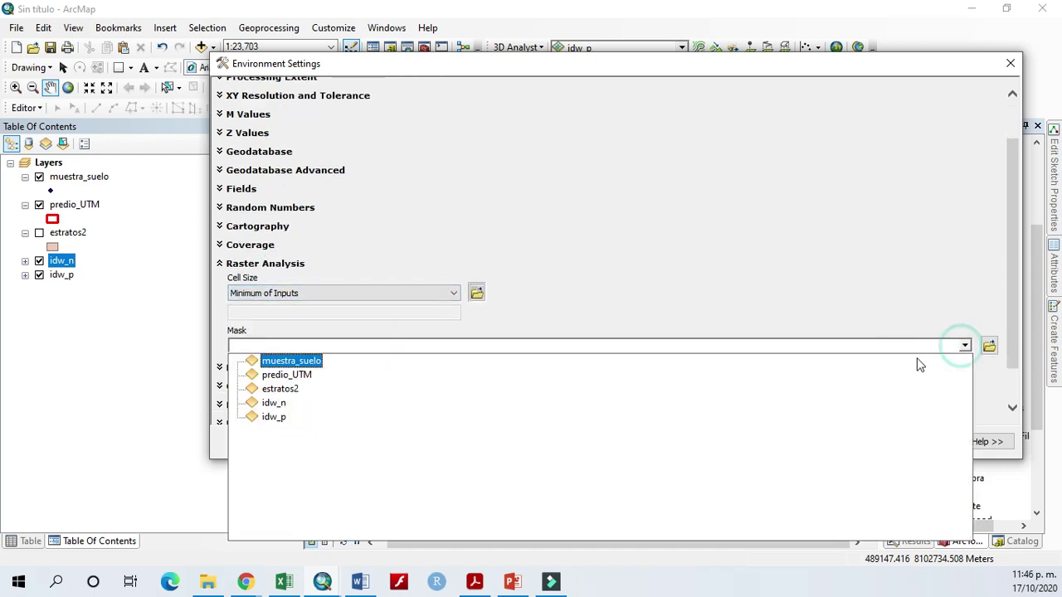
click(306, 380)
click(565, 228)
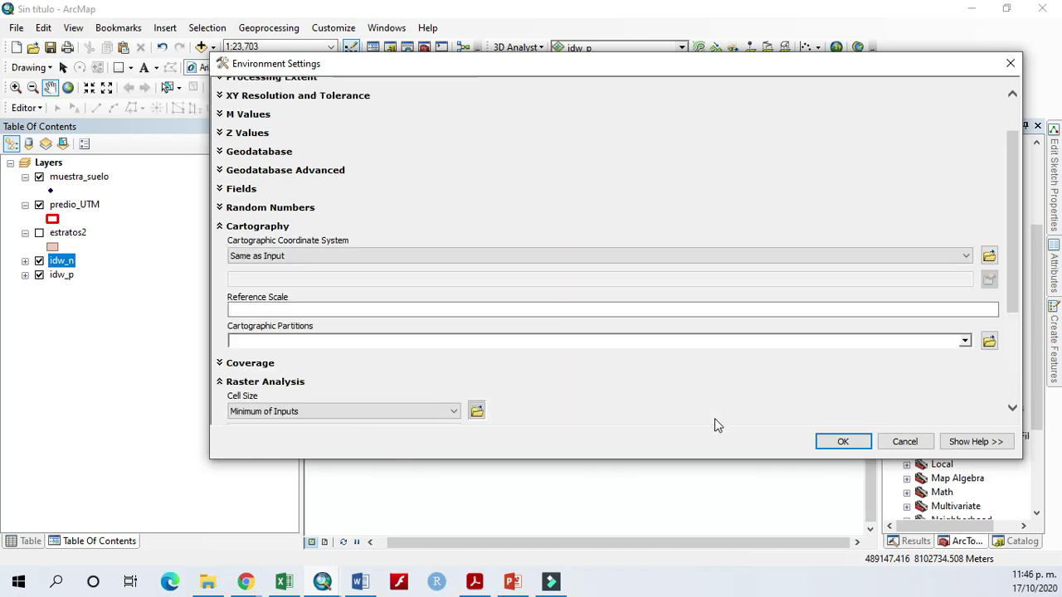
click(843, 443)
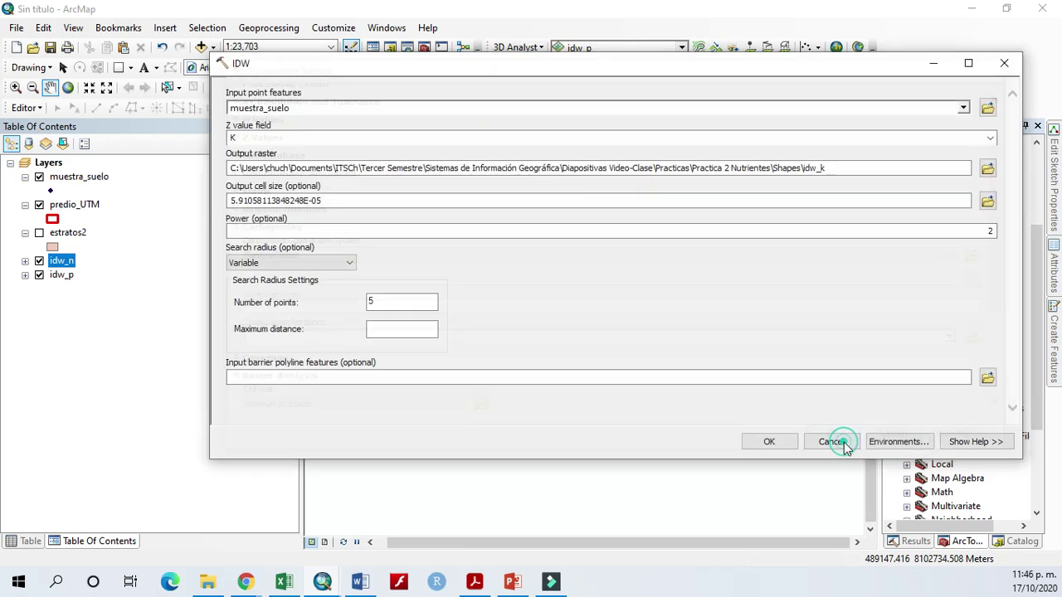
click(769, 443)
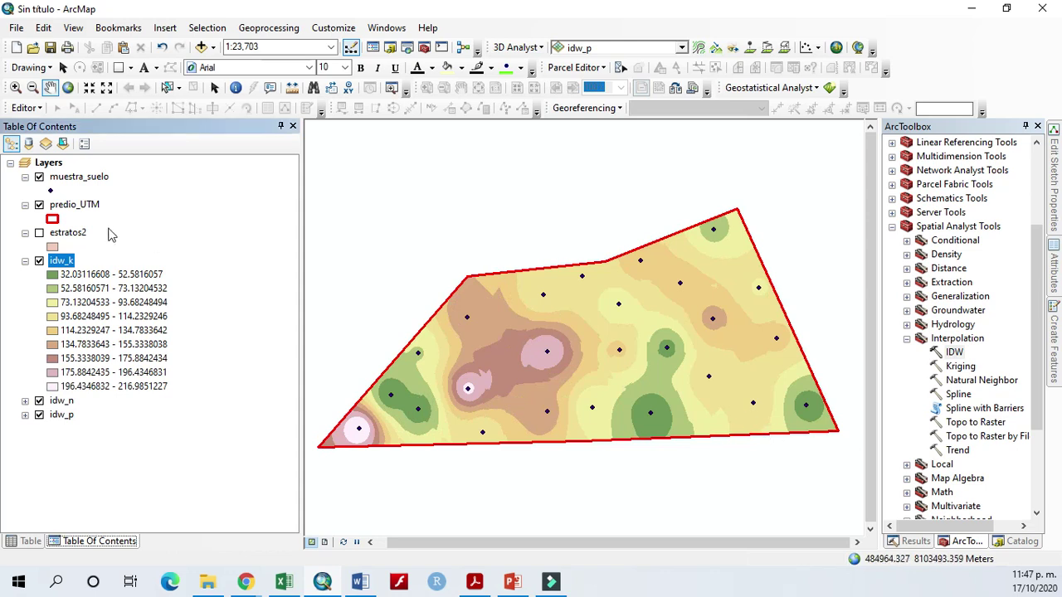
Collapse the idw_k legend and start another IDW interpolation with muestra_suelo as the input point features and Mg as the Z value field
click(25, 261)
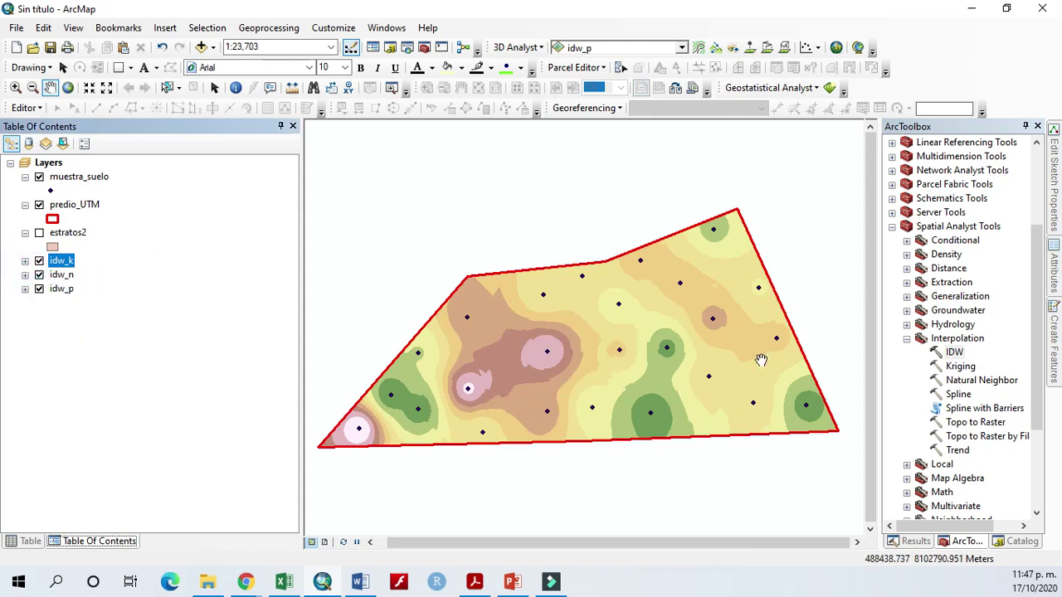
double_click(954, 353)
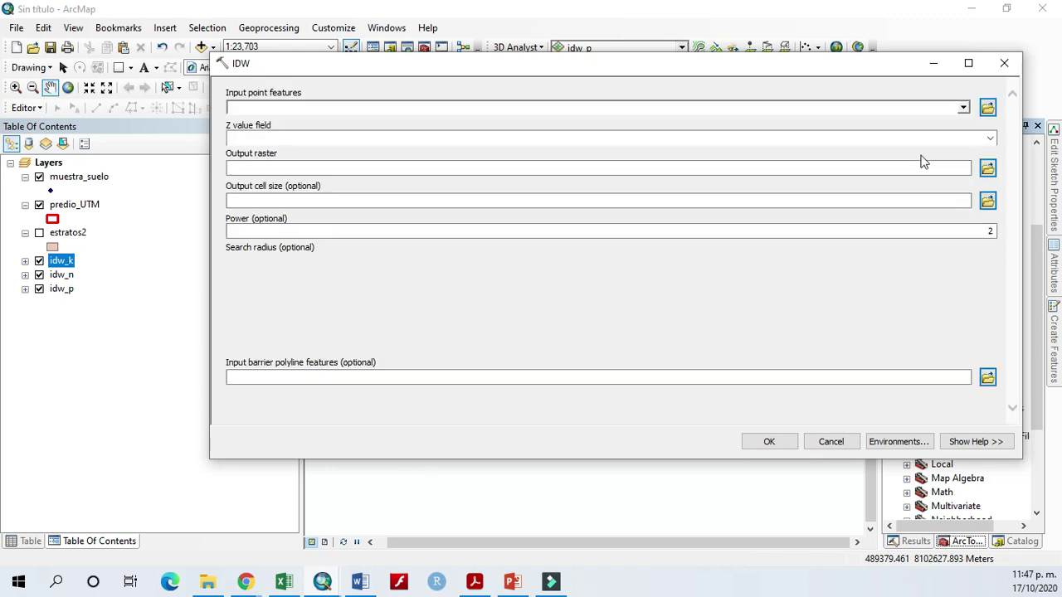
click(963, 107)
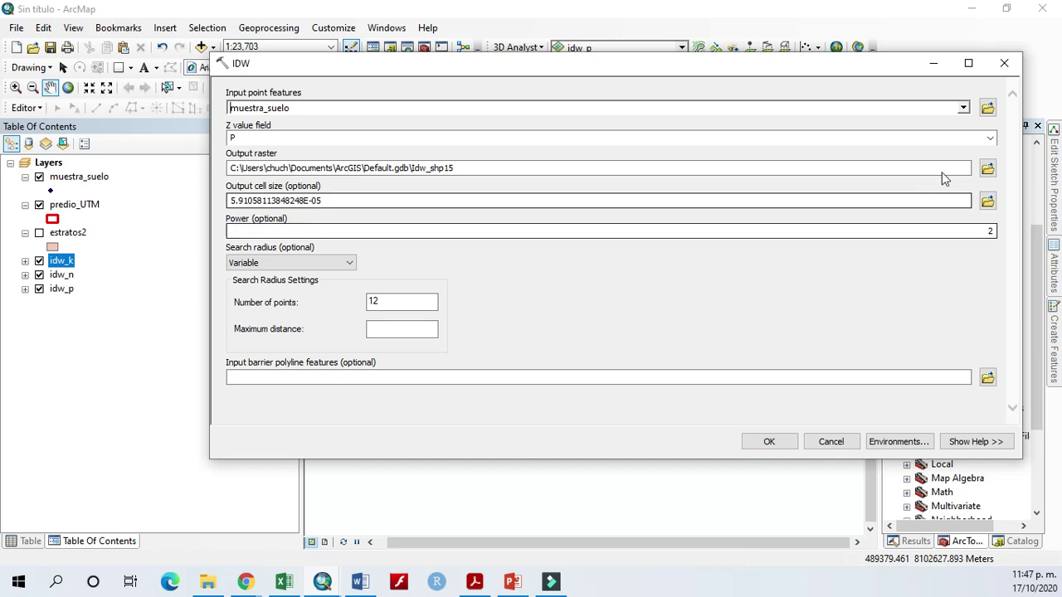
click(989, 138)
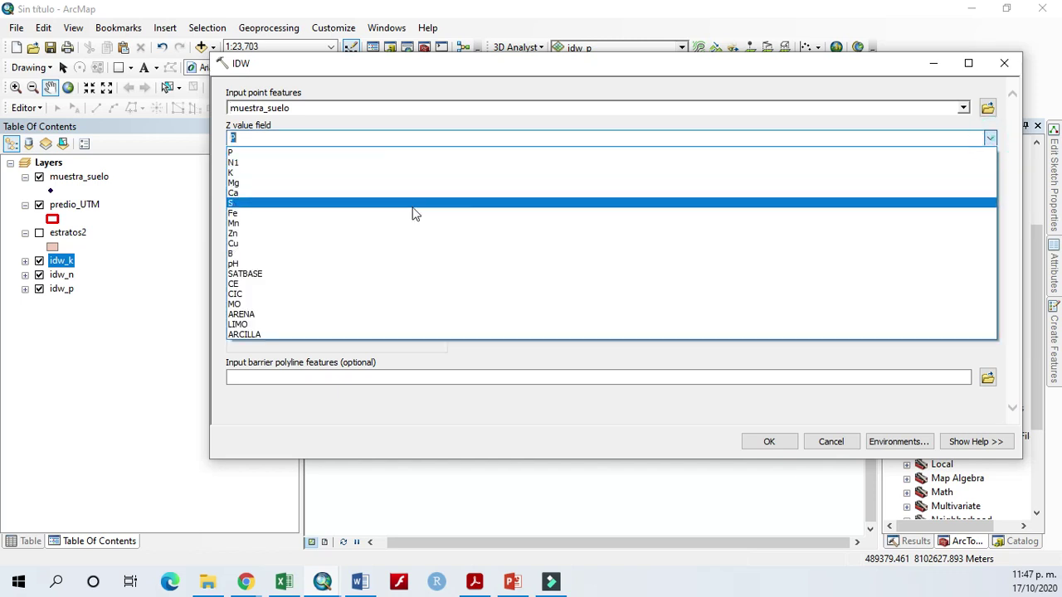
click(335, 184)
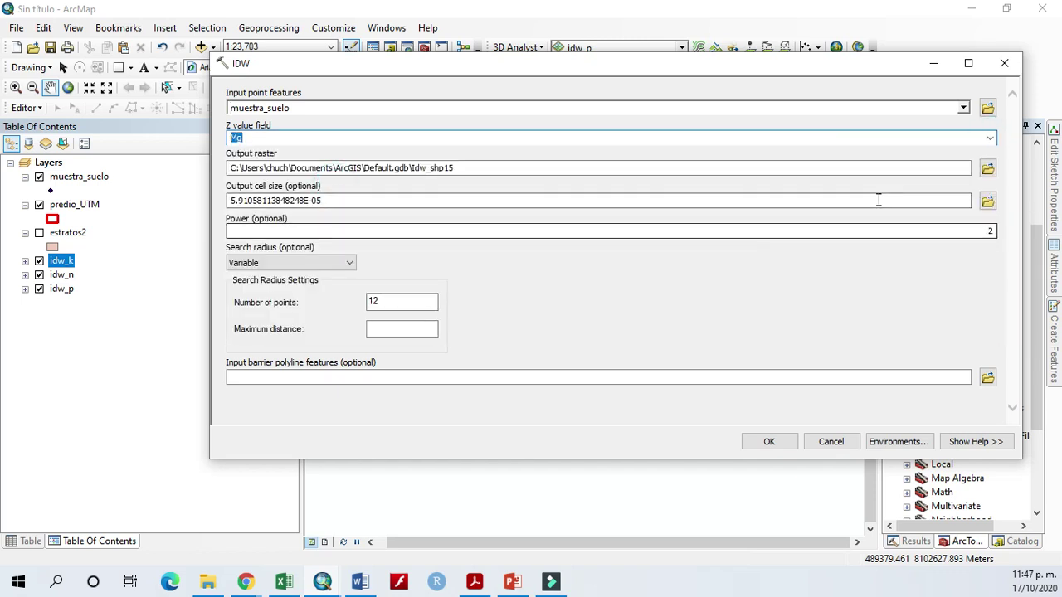
Save the Mg output raster as idw_mg in the Shapes folder and set the number of search points to 5
click(986, 167)
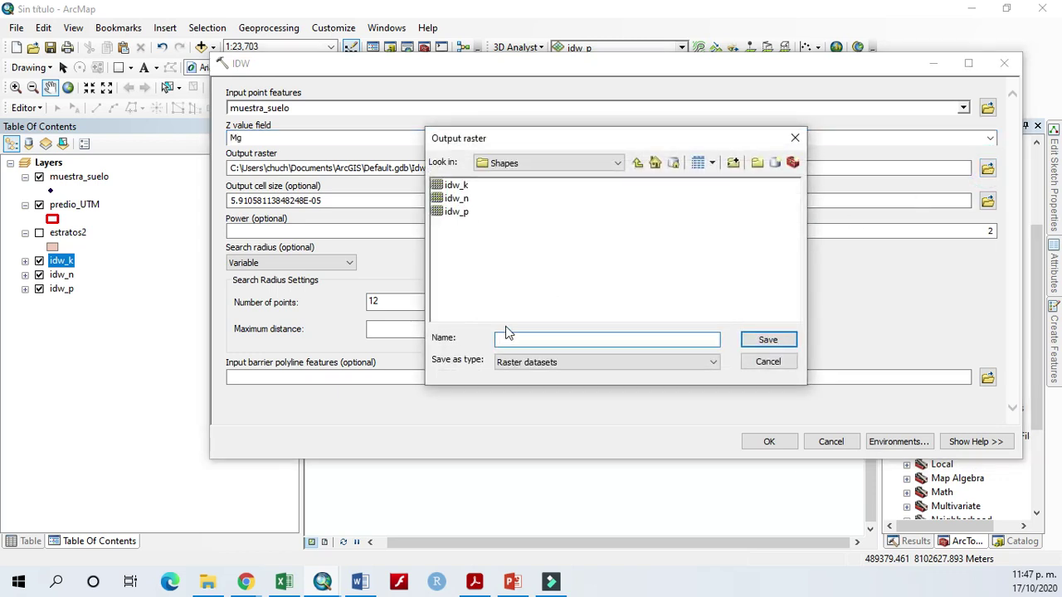
click(459, 212)
click(550, 341)
text(mg)
click(765, 341)
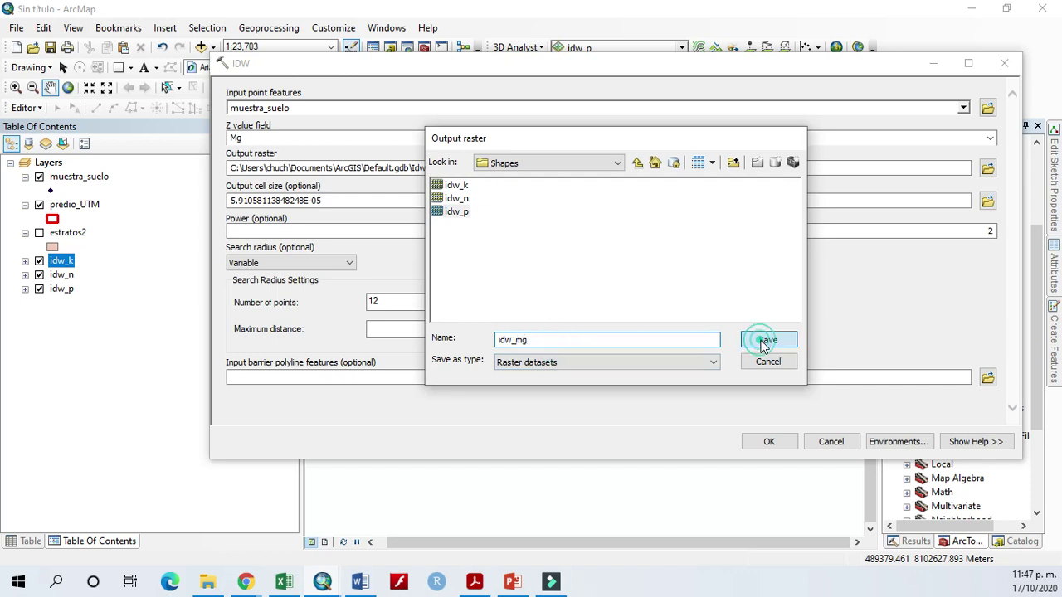
double_click(406, 303)
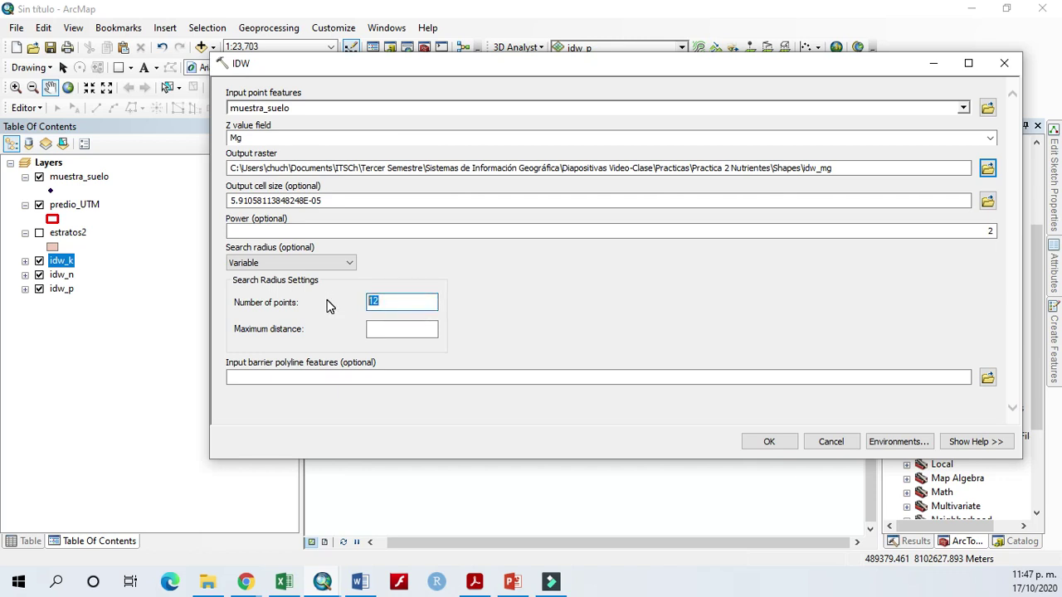
In the environment settings for the Mg interpolation, set the processing extent to Same as layer predio_UTM
click(894, 442)
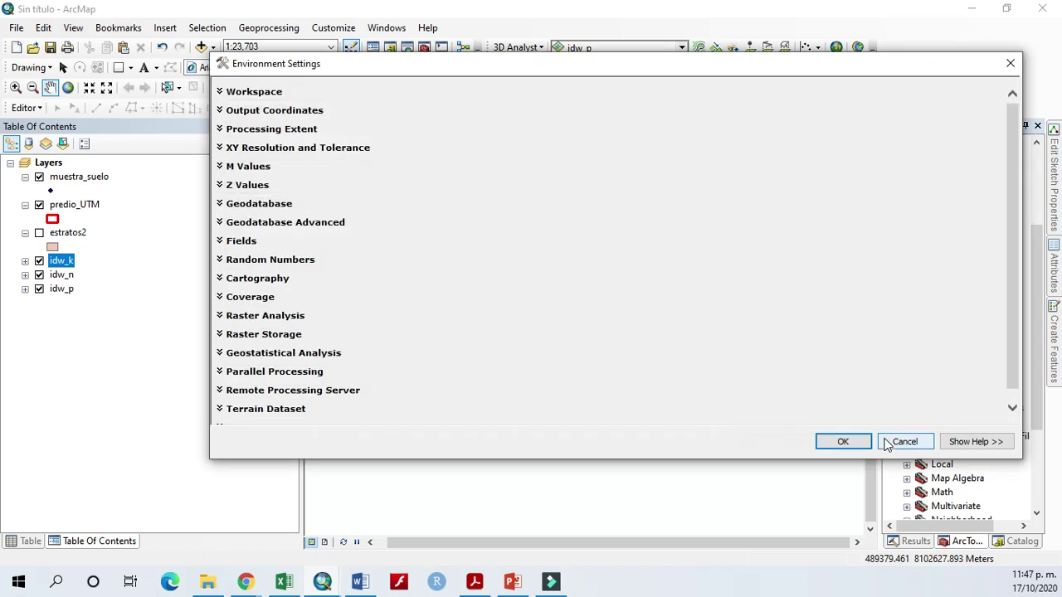
click(297, 129)
click(296, 158)
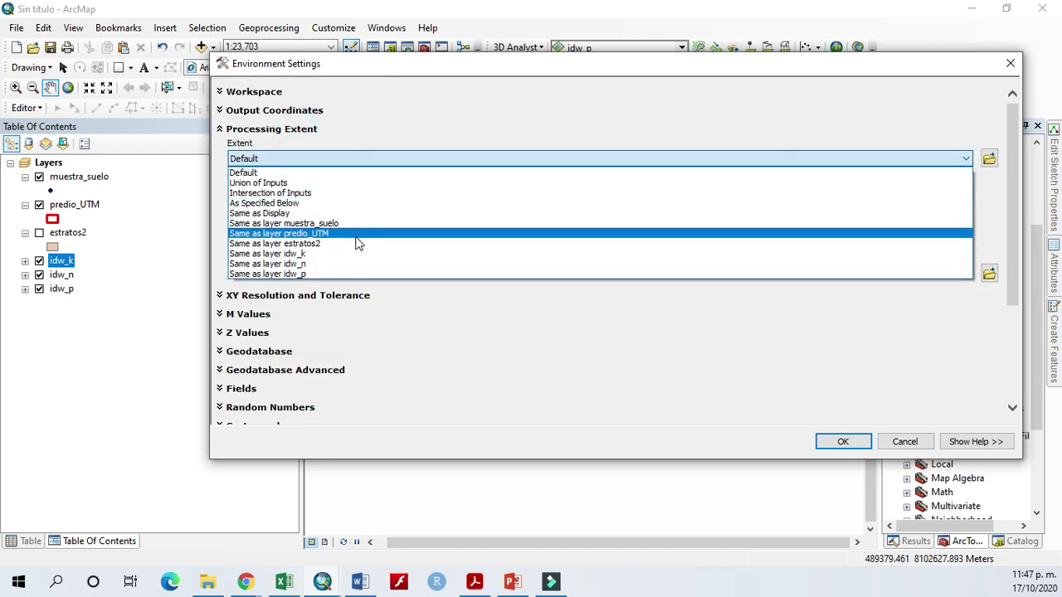
click(352, 234)
click(286, 128)
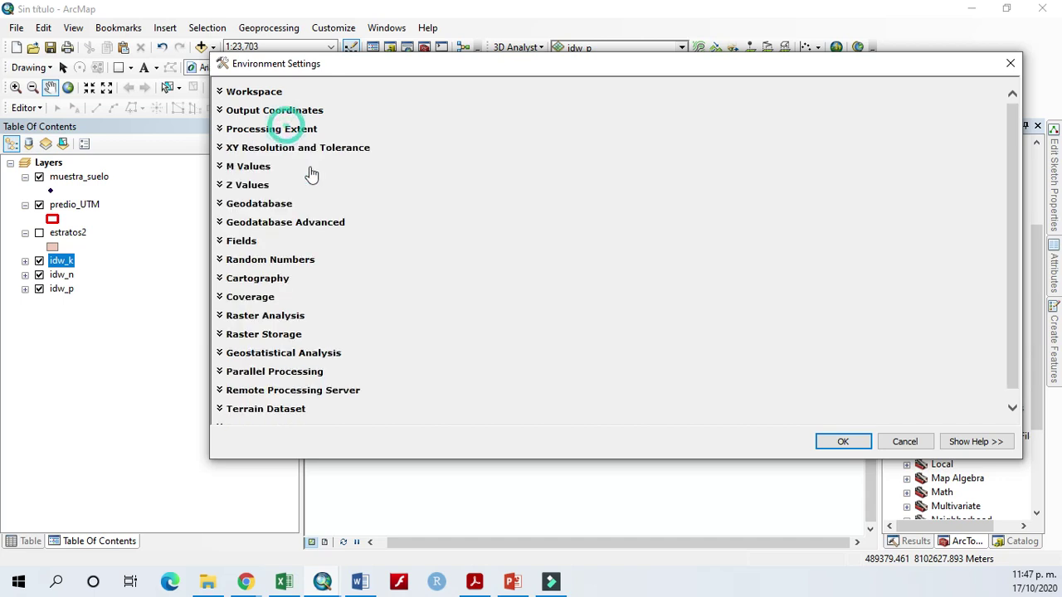
Set the Raster Analysis mask to predio_UTM, accept the environment settings and run the Mg interpolation
click(278, 316)
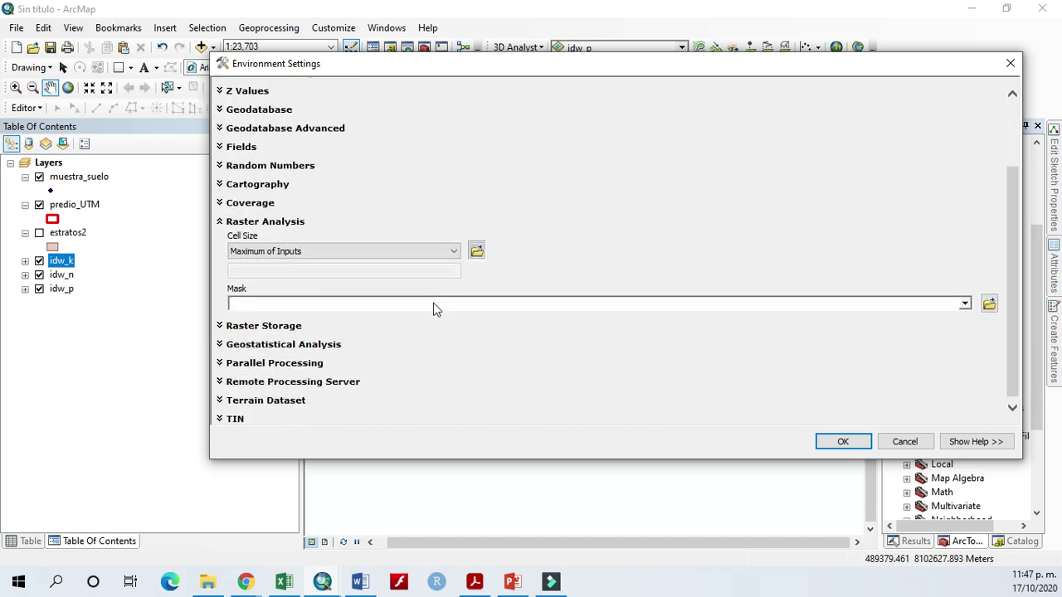
click(965, 302)
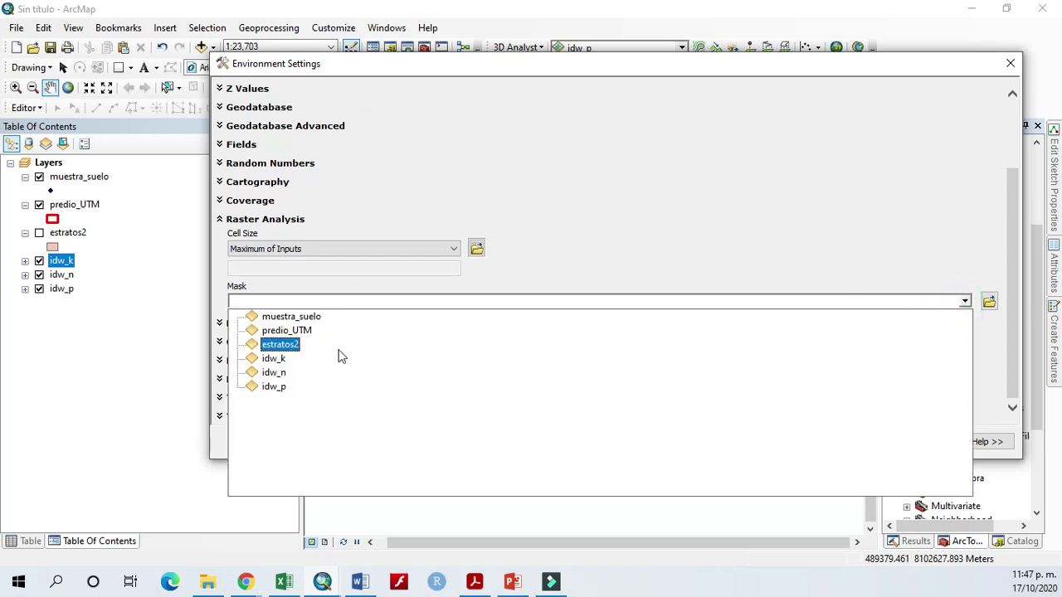
click(311, 331)
click(286, 224)
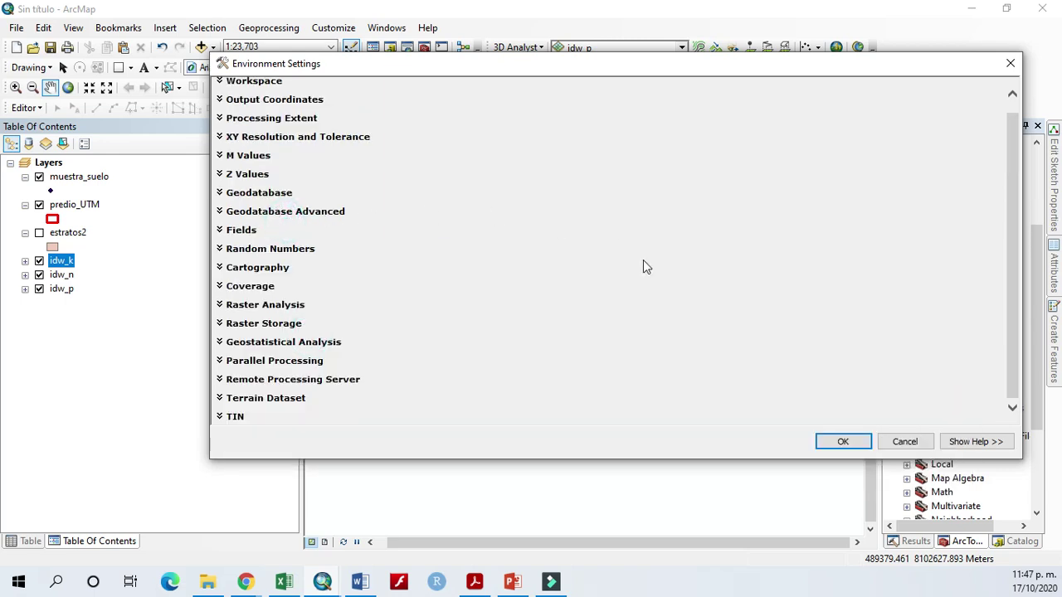
click(839, 442)
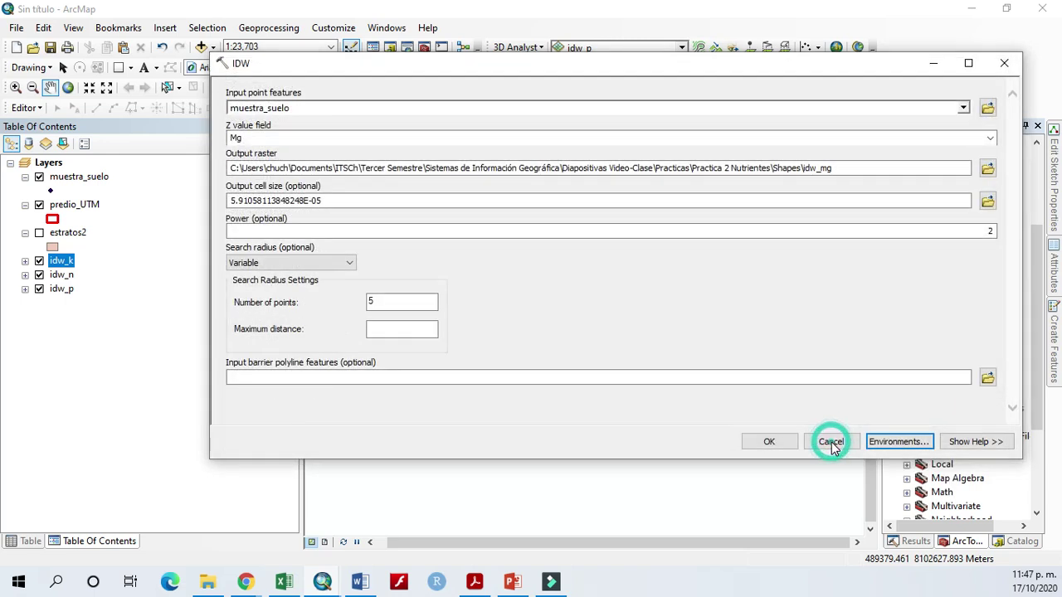
click(771, 441)
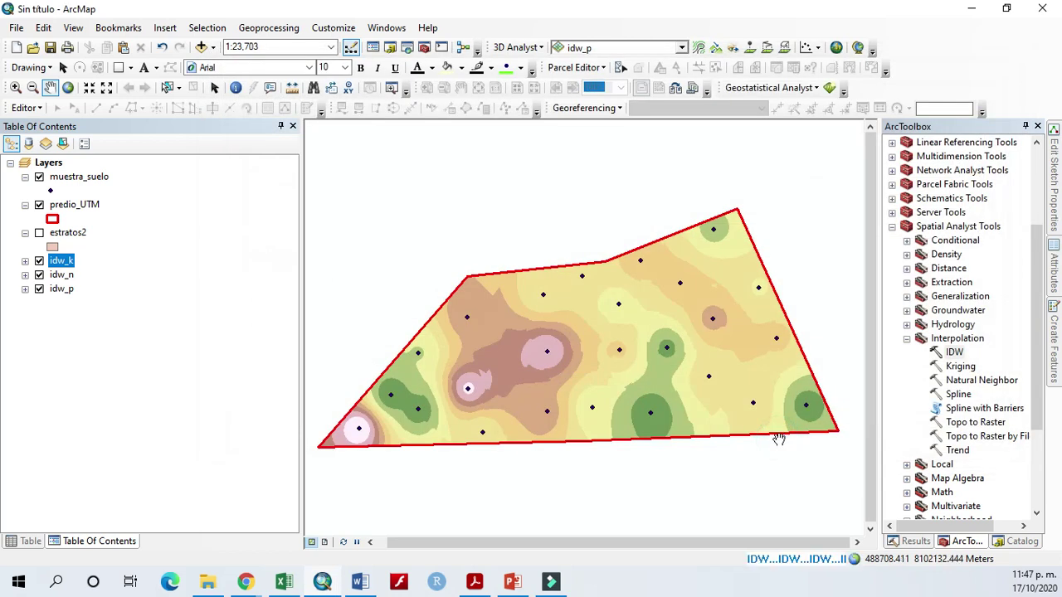
Start another IDW interpolation with muestra_suelo as the input point features and Ca as the Z value field
click(953, 352)
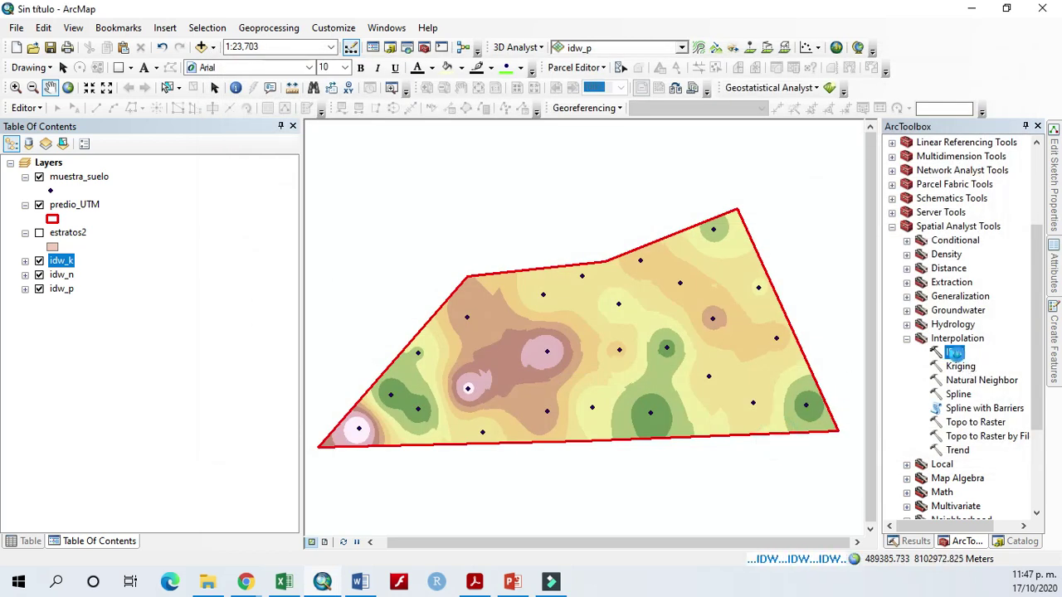
double_click(954, 353)
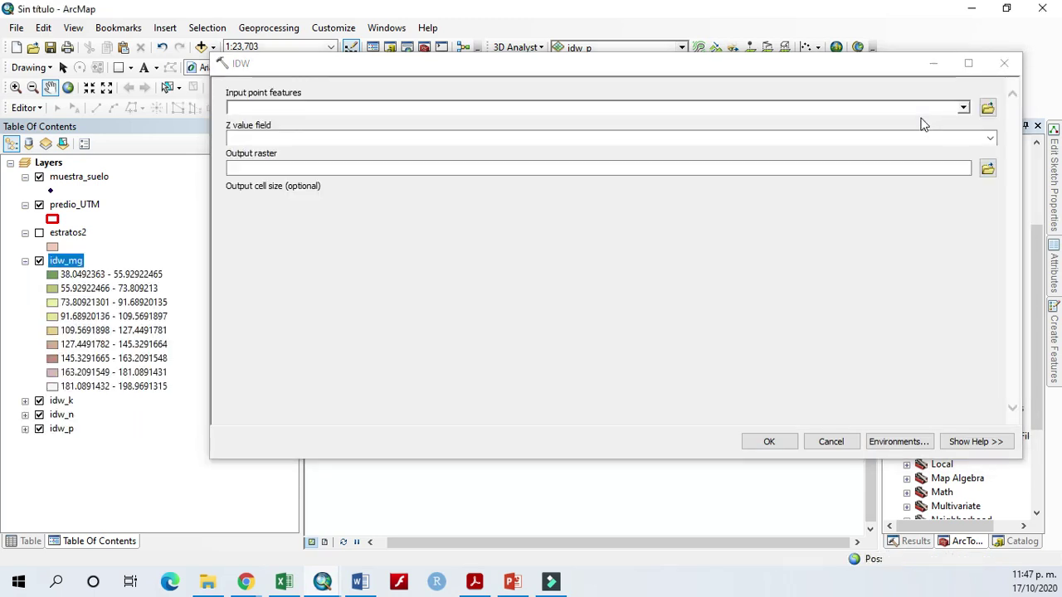
click(962, 107)
click(284, 126)
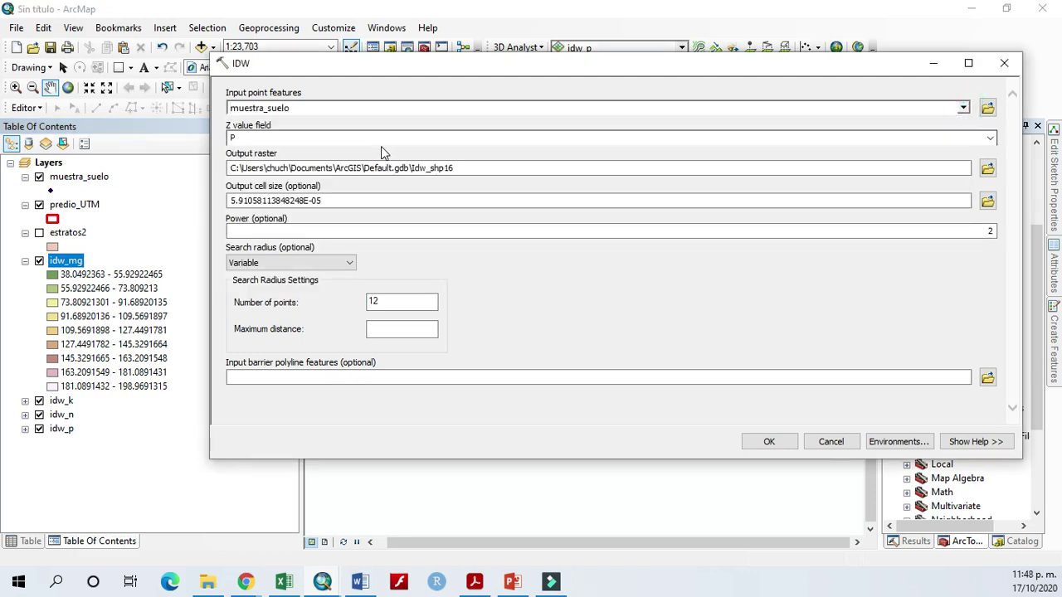
click(992, 139)
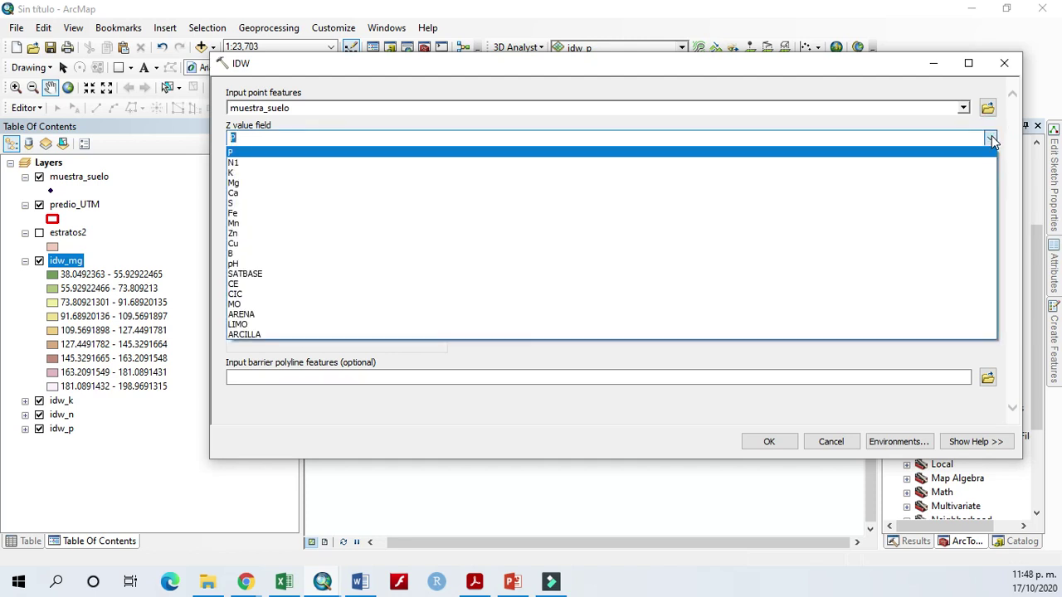
click(848, 196)
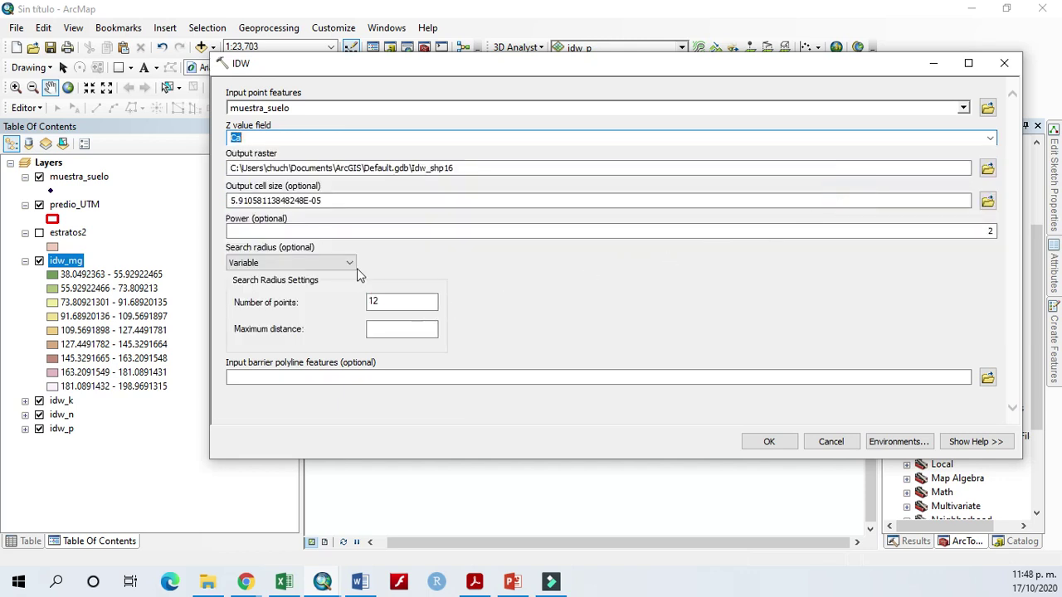
Set the number of search points to 5 and save the Ca output raster as idw_ca in the Shapes folder
click(399, 299)
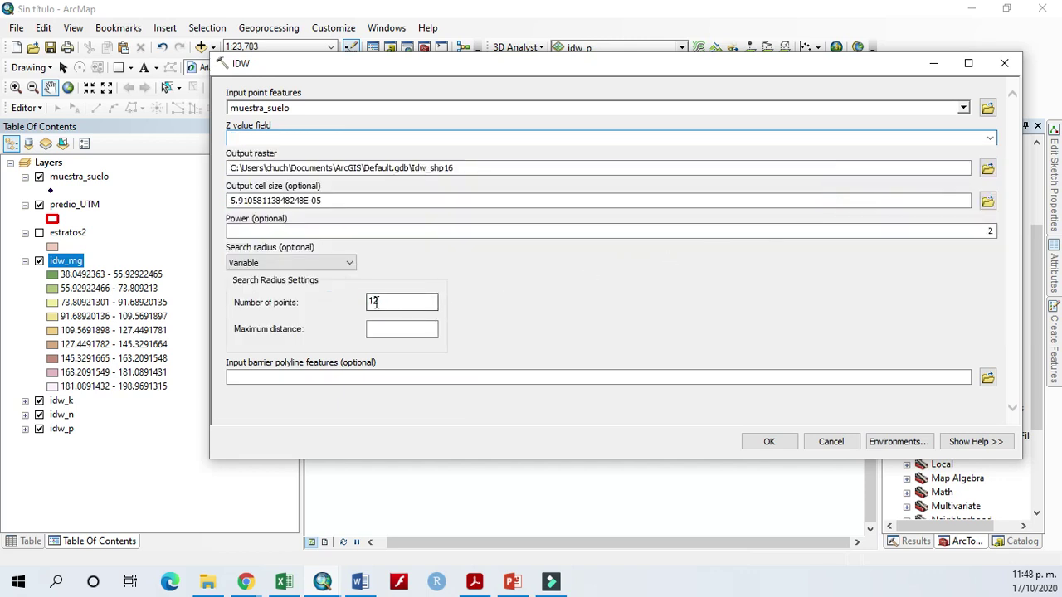
double_click(383, 300)
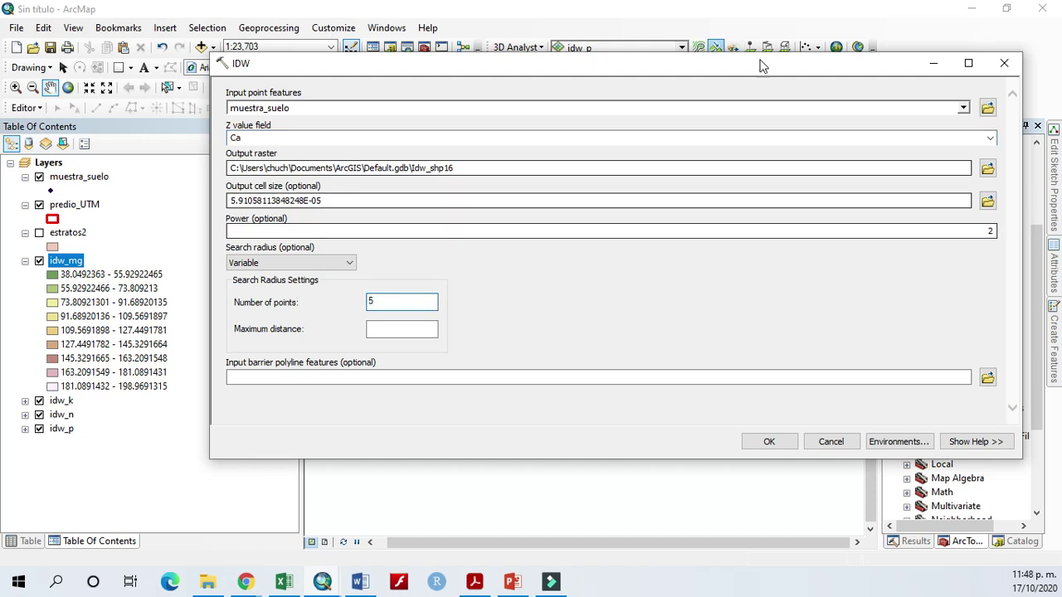
click(986, 168)
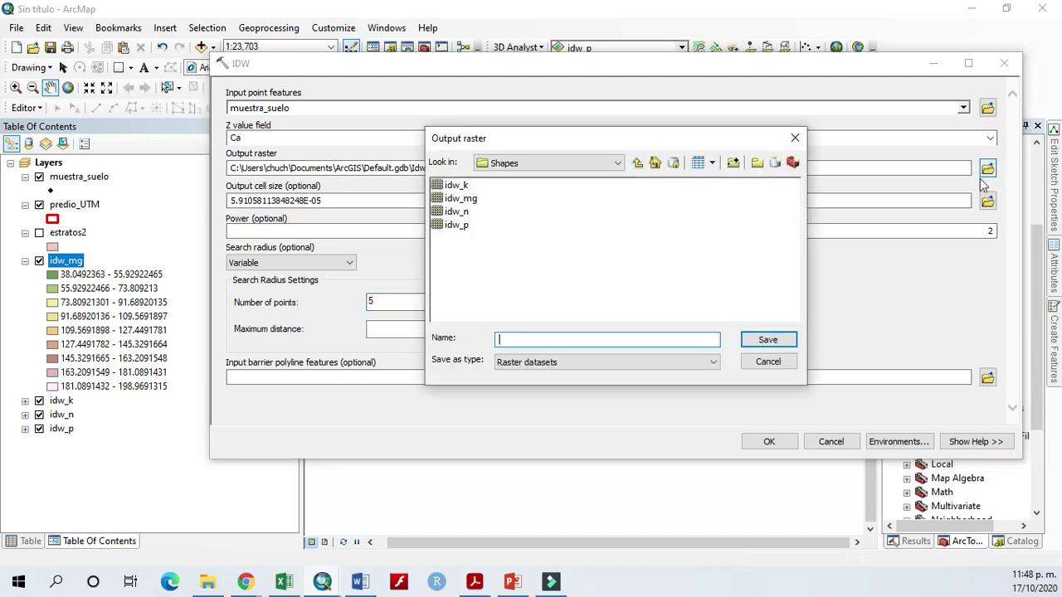
click(458, 226)
click(548, 341)
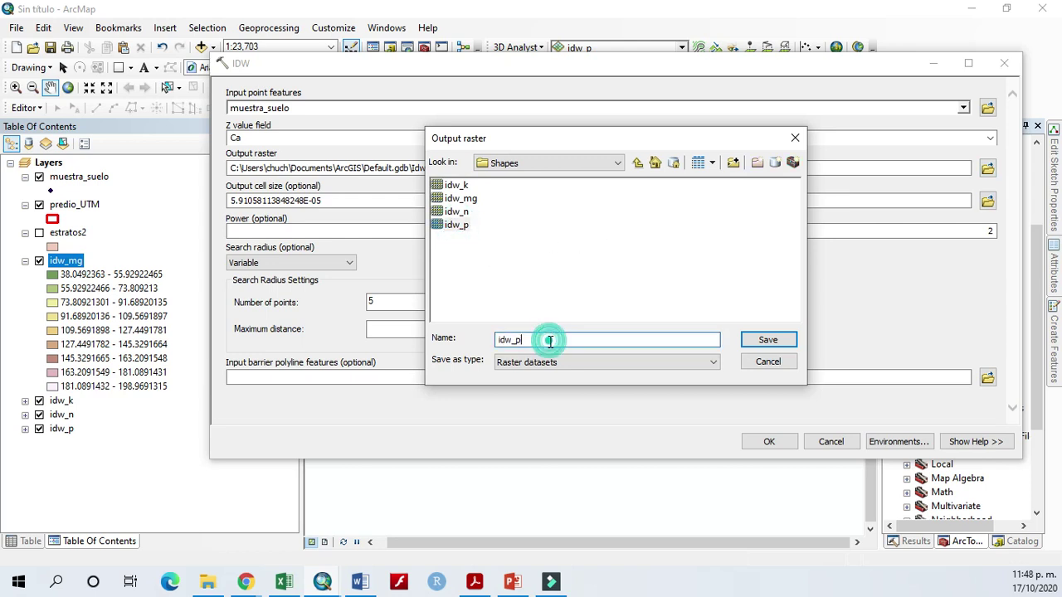
key(BackSpace)
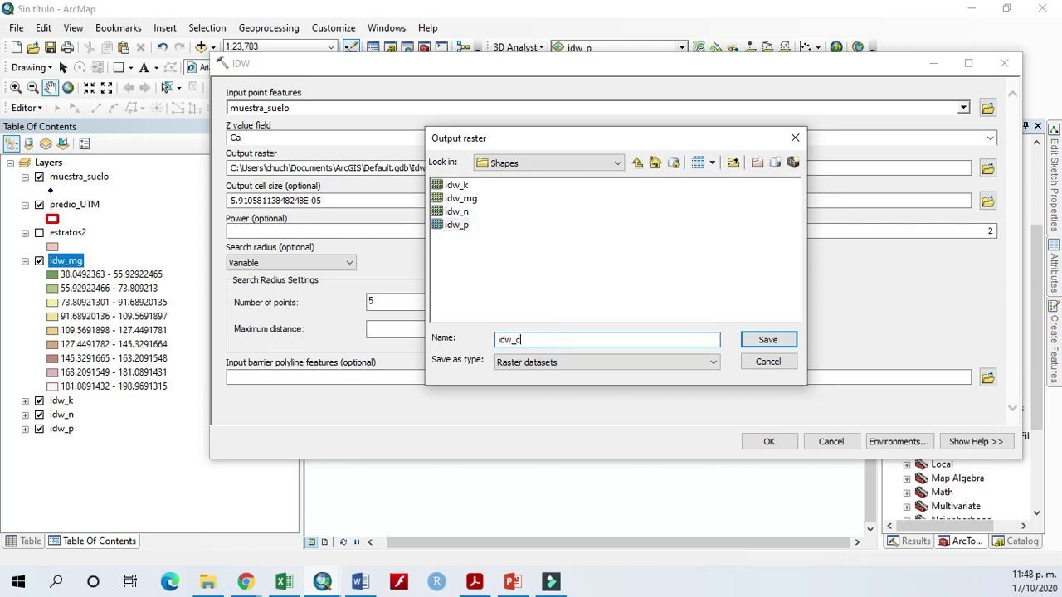
click(750, 336)
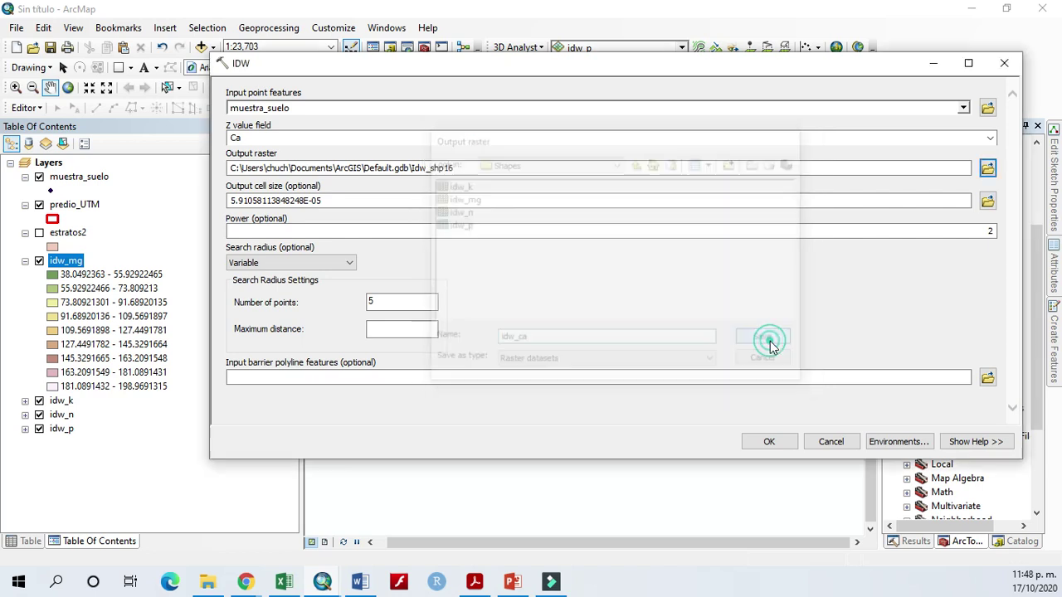
In the environment settings for the Ca interpolation, set the processing extent to Same as layer predio_UTM
click(896, 442)
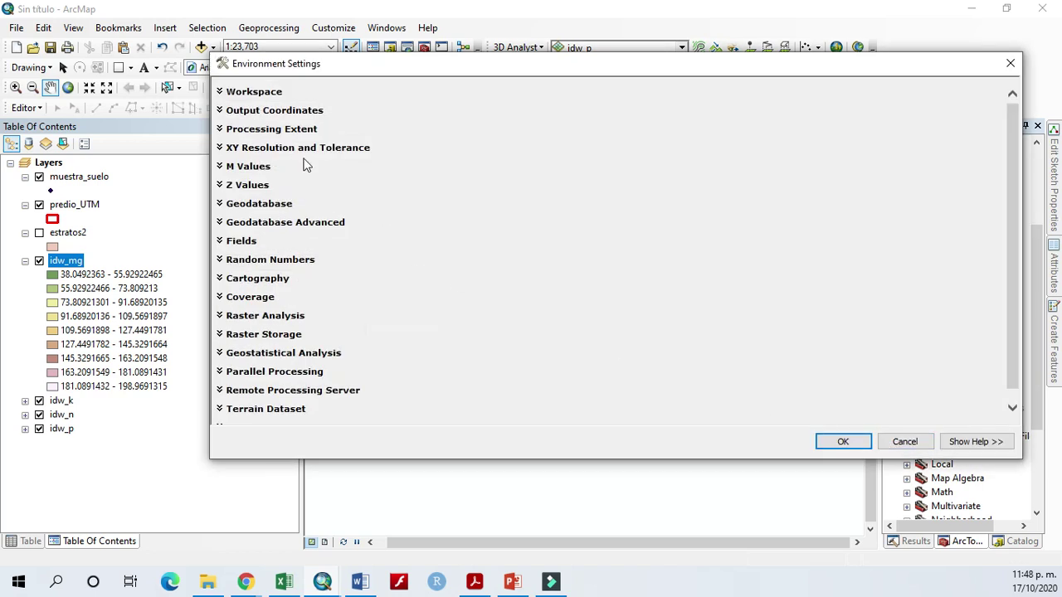
click(292, 130)
click(419, 161)
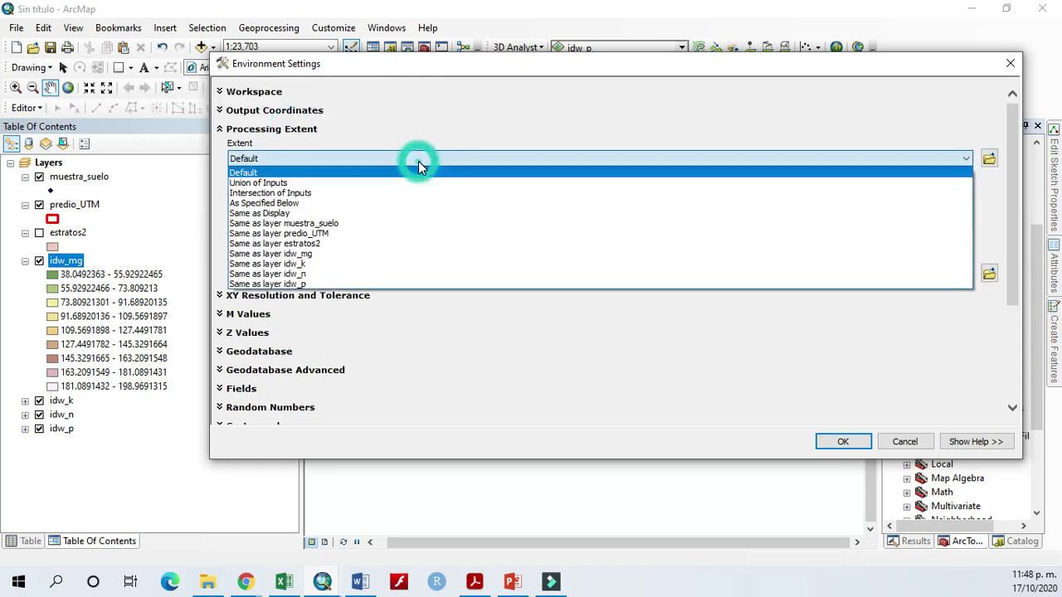
click(375, 236)
click(301, 131)
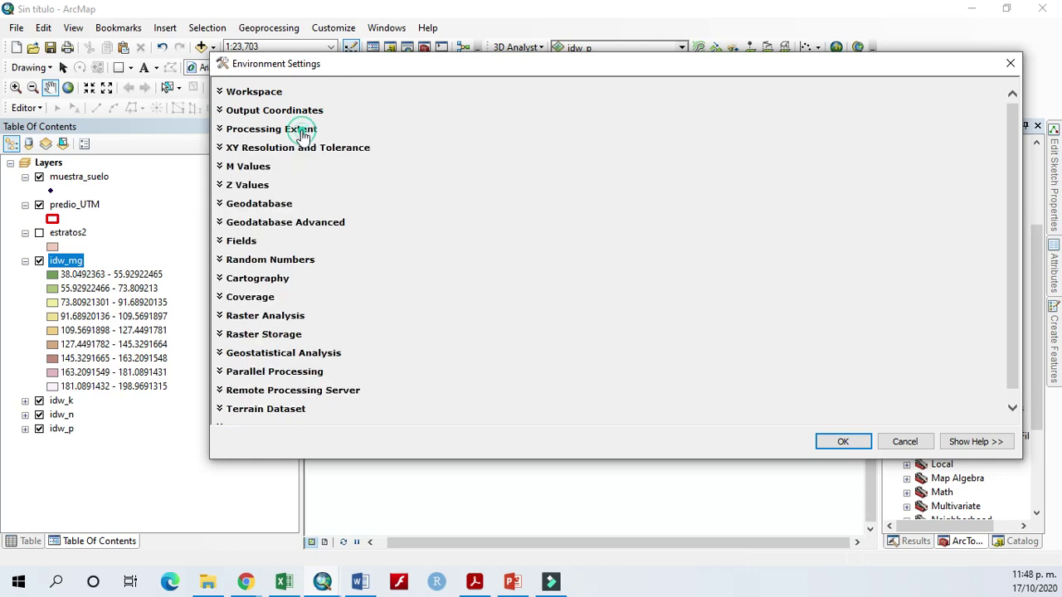
Set the Raster Analysis mask to predio_UTM, accept the environment settings and run the Ca interpolation
click(269, 317)
scroll(406, 322, down, 2)
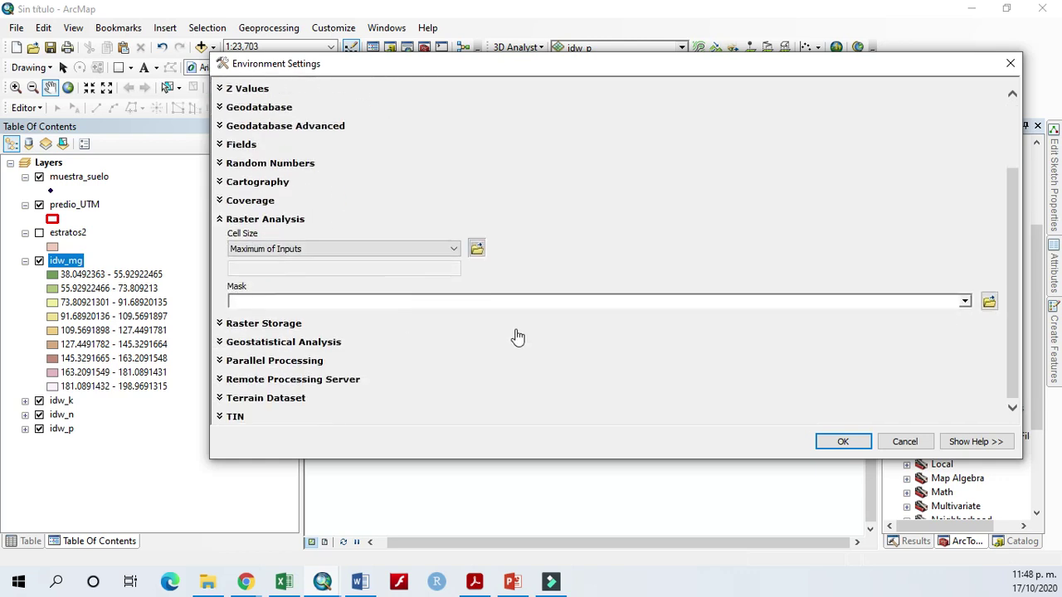
click(967, 301)
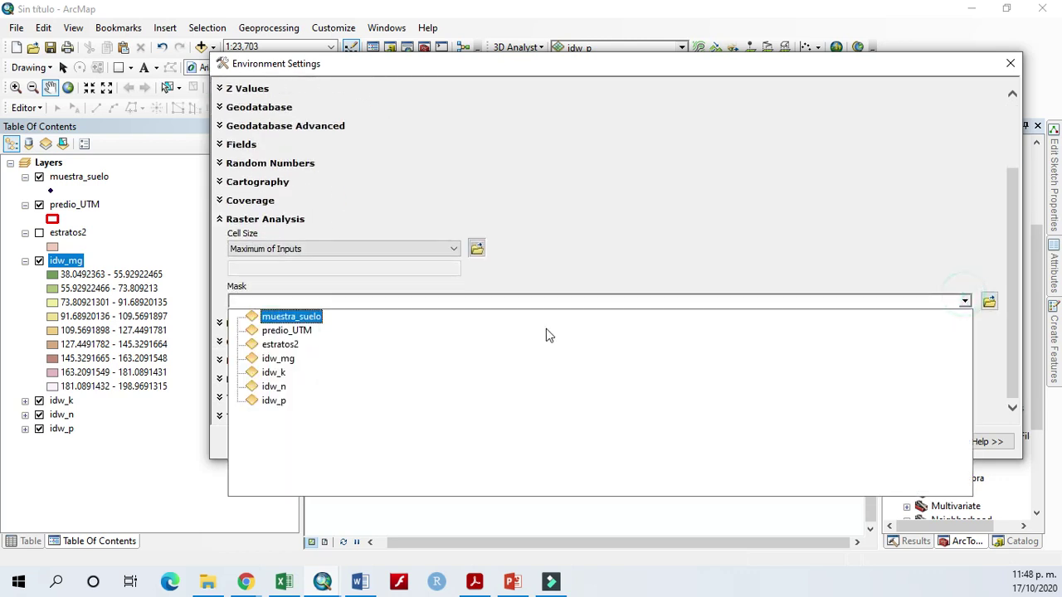
click(286, 330)
click(293, 224)
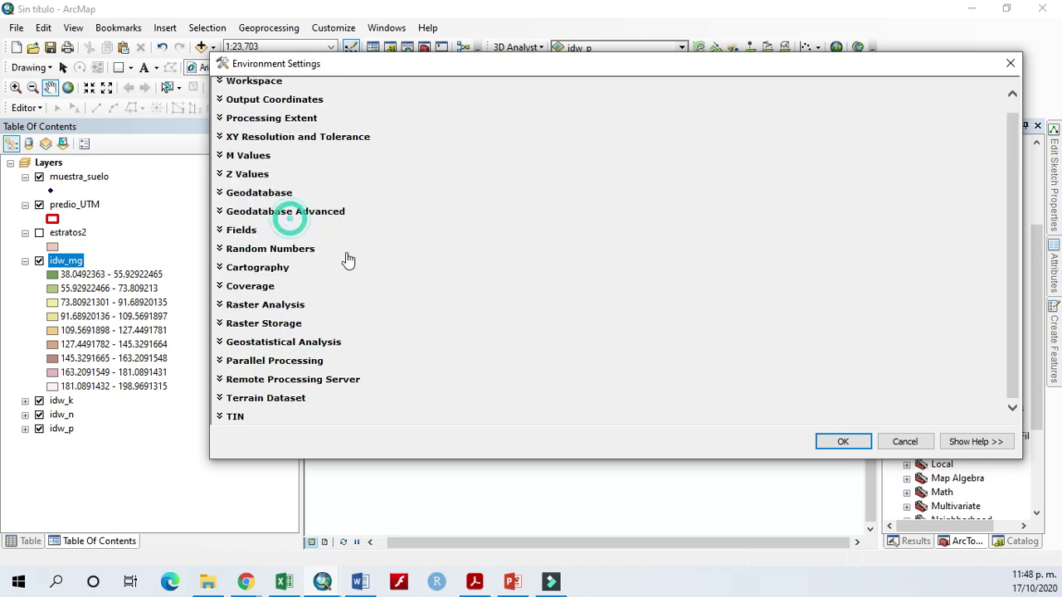
click(818, 442)
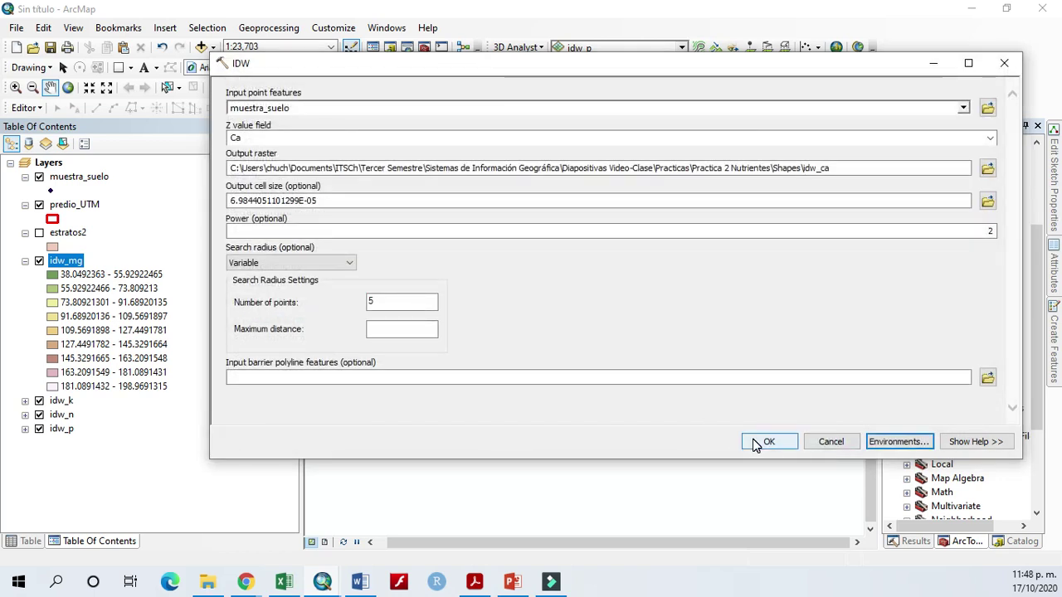
click(767, 443)
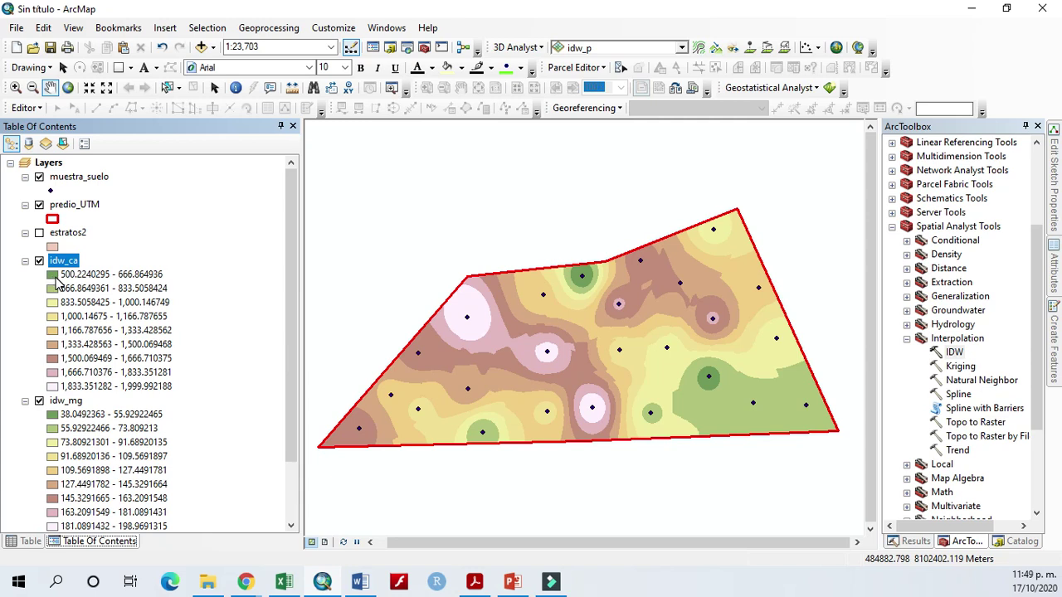
Collapse the idw_mg and idw_ca layer legends and the Interpolation toolset
click(25, 401)
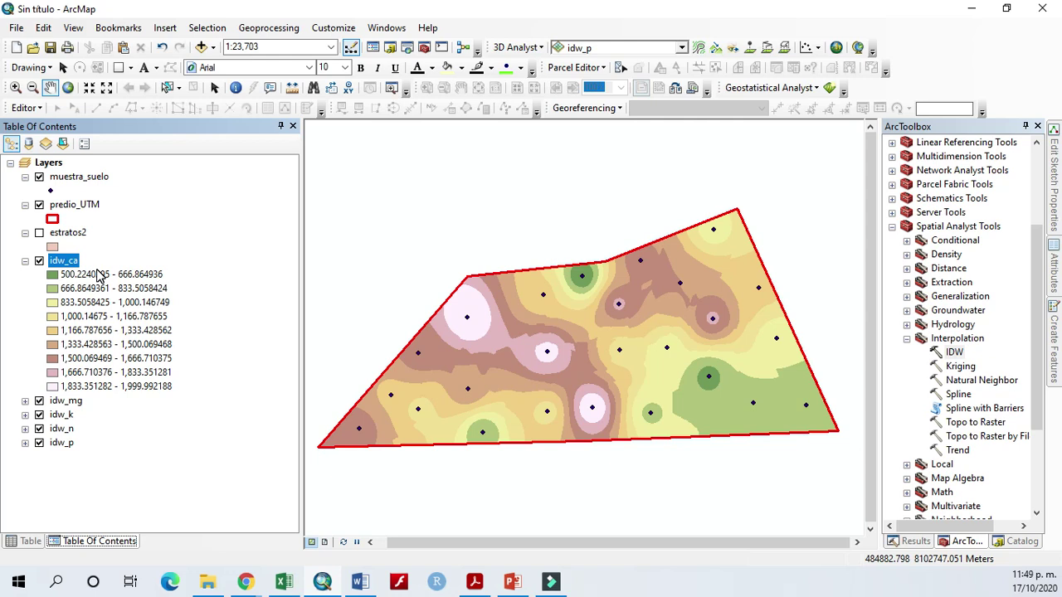
click(26, 261)
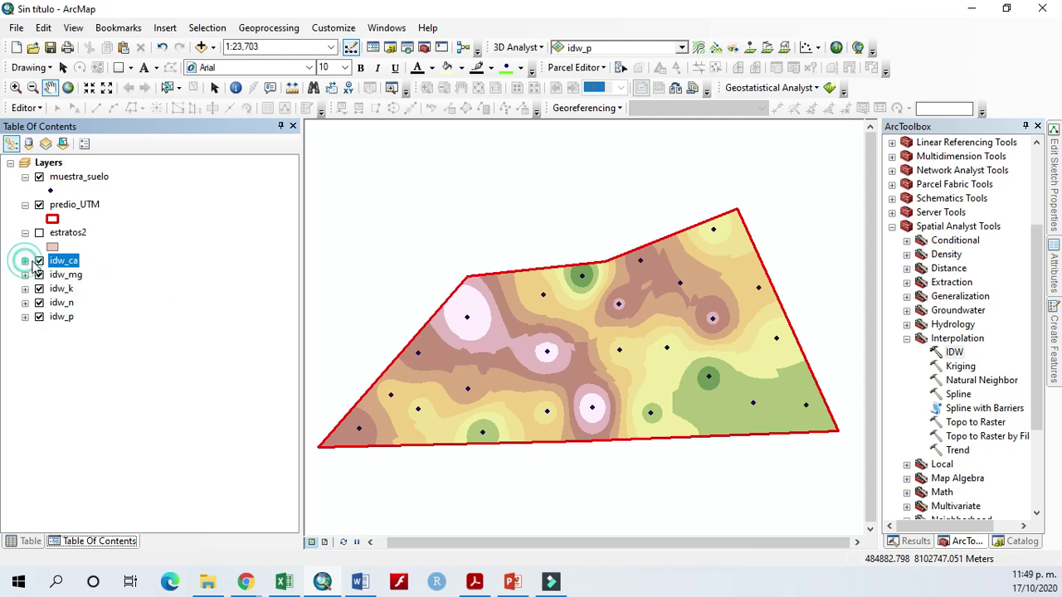
click(907, 338)
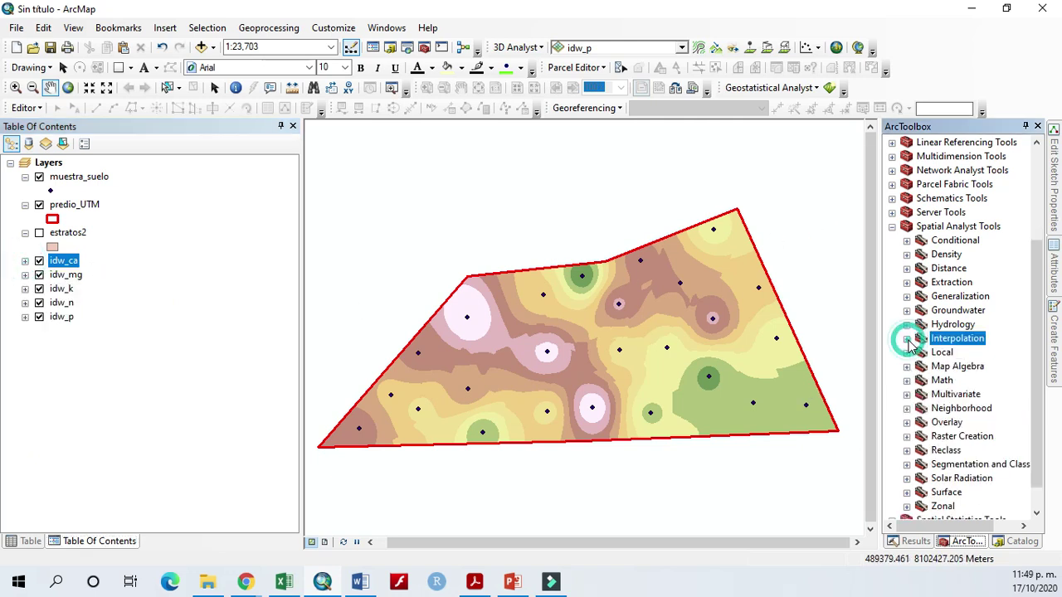
Open the Reclassify tool from the Spatial Analyst Reclass toolset and choose idw_ca as the input raster
click(906, 451)
scroll(979, 465, down, 3)
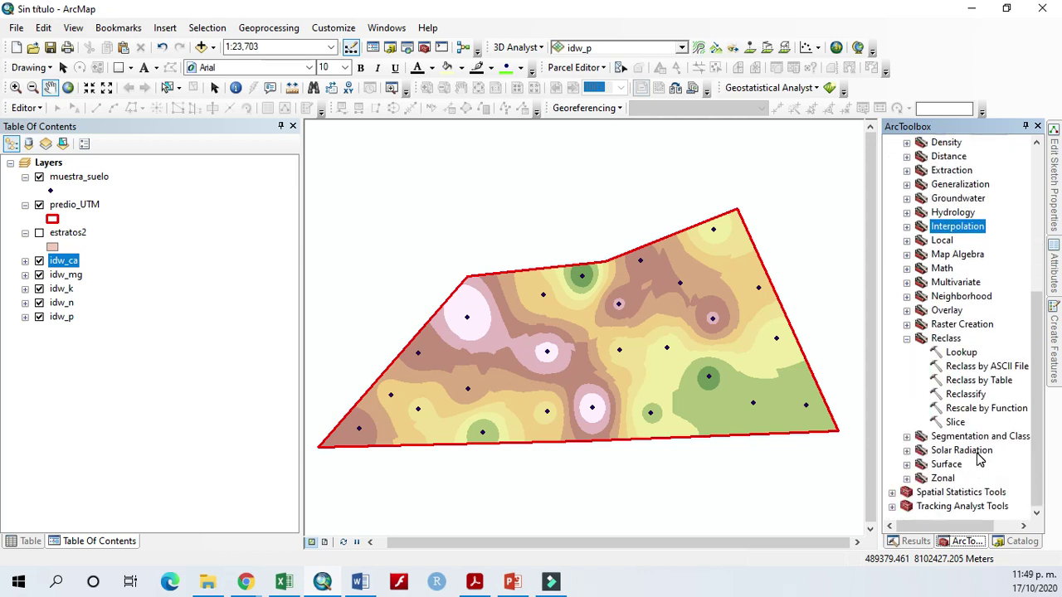
double_click(965, 394)
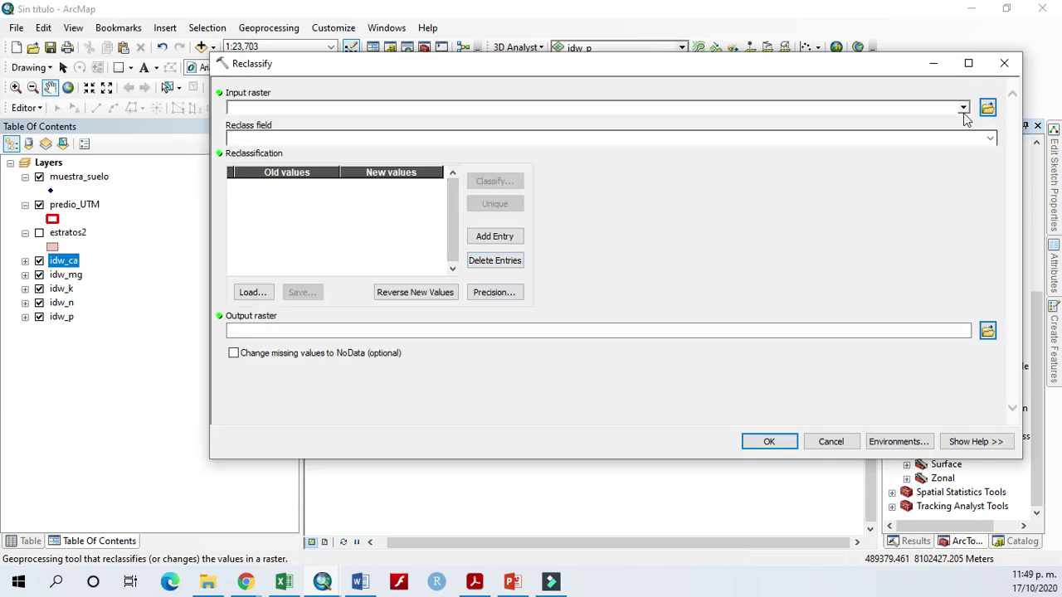
click(962, 111)
click(276, 123)
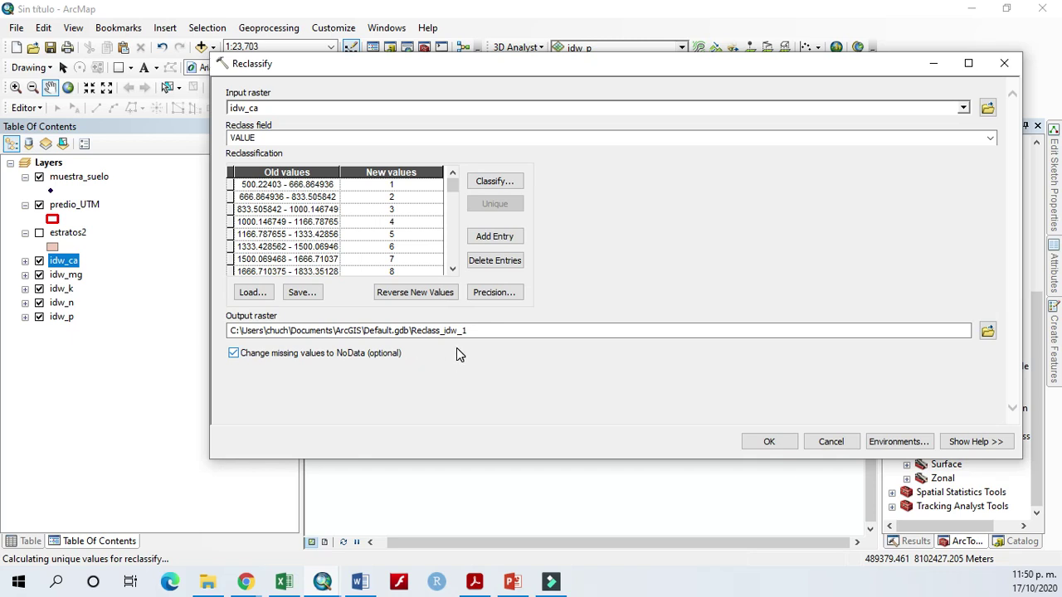
Classify the idw_ca values into 20 classes using the Equal Interval method
click(499, 181)
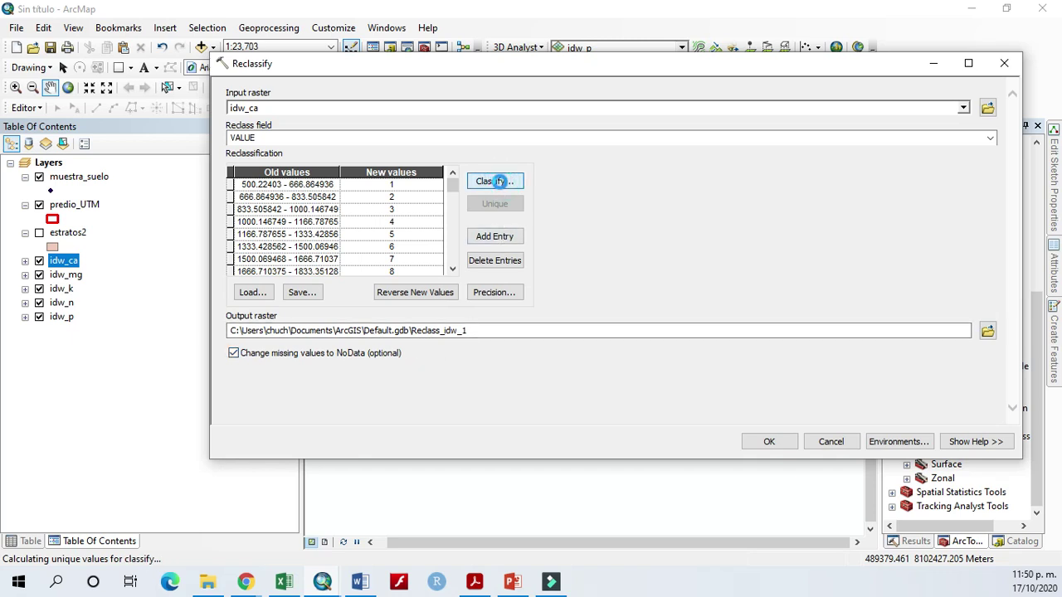
click(483, 131)
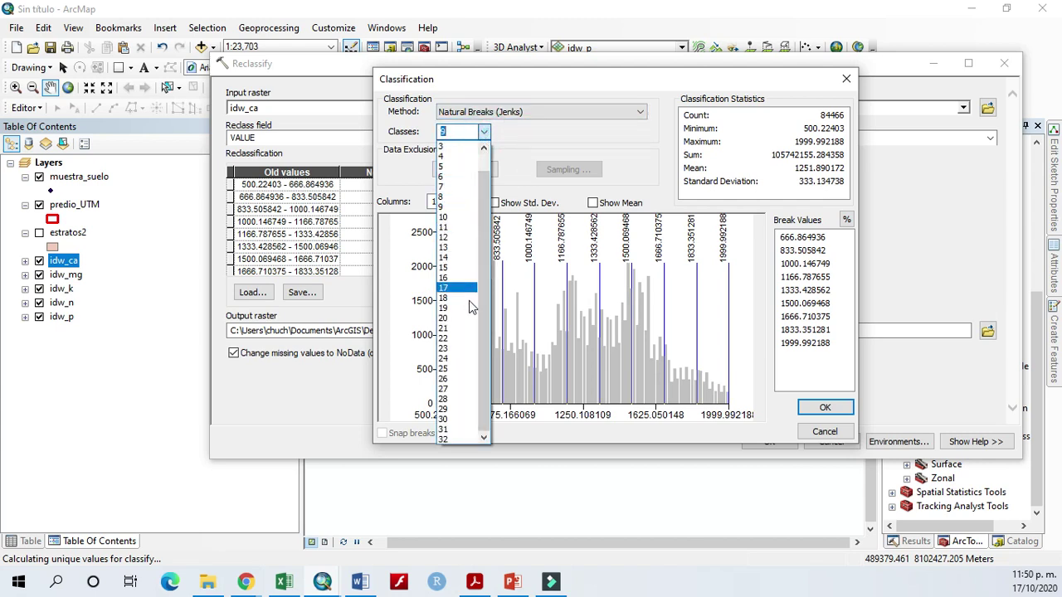
click(469, 318)
click(643, 111)
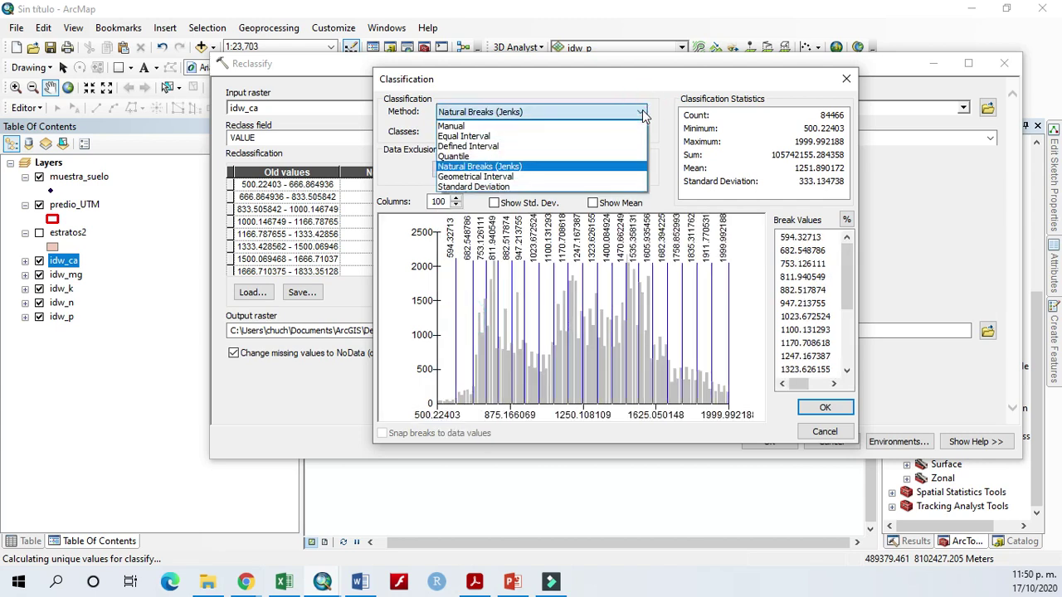
click(599, 137)
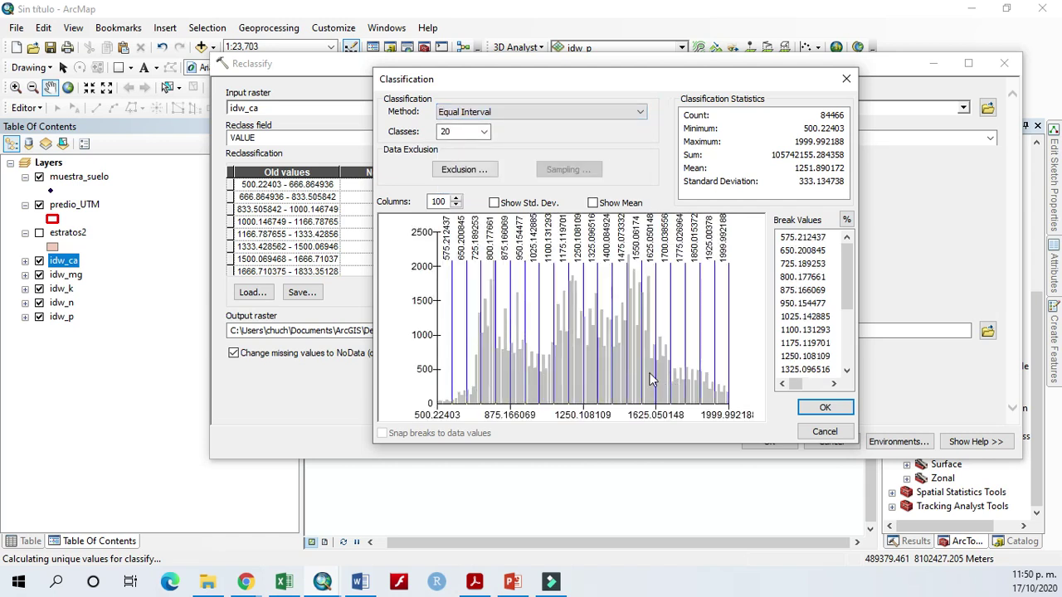
click(823, 407)
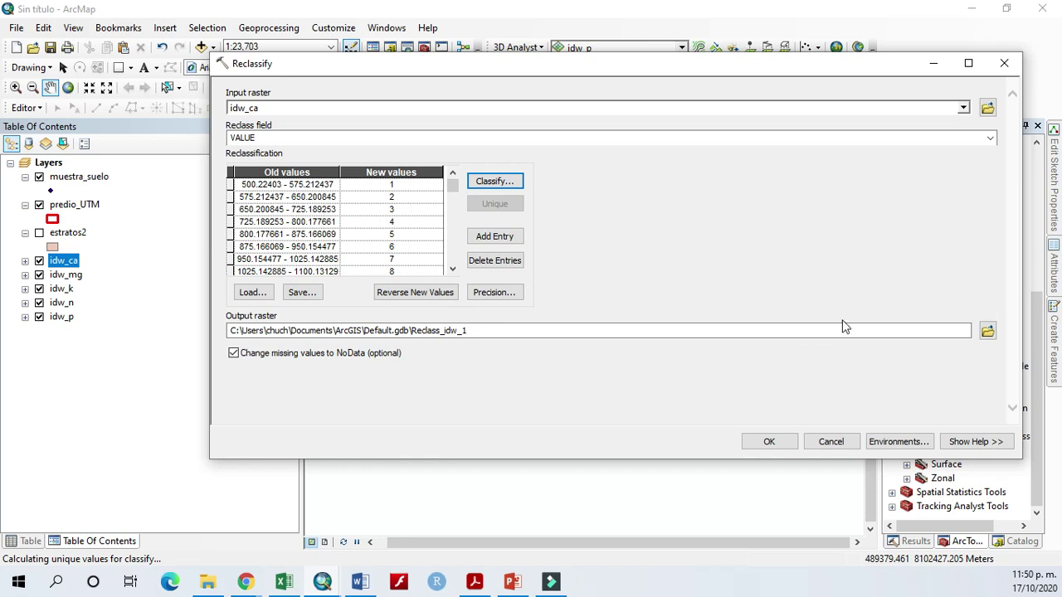
Save the reclassified output raster as ridw_ca in the Shapes folder
click(988, 332)
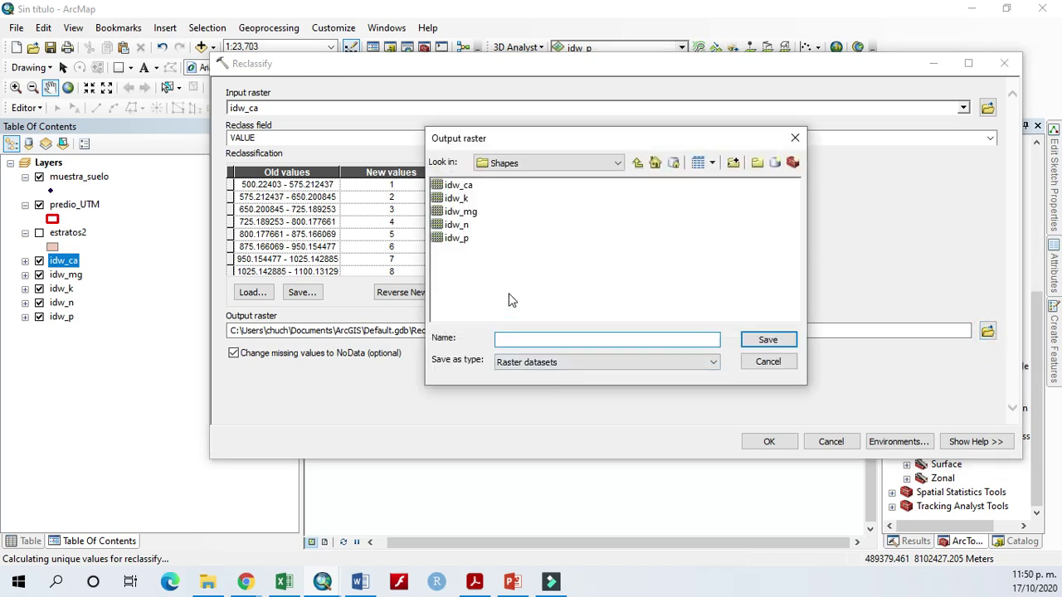
click(458, 186)
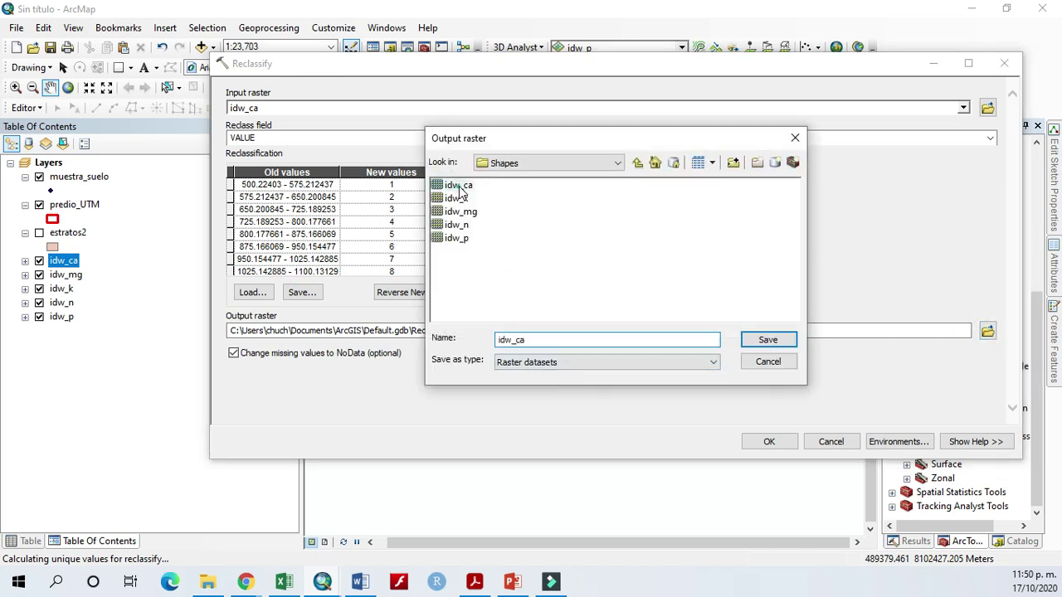
click(501, 339)
text(r)
click(767, 341)
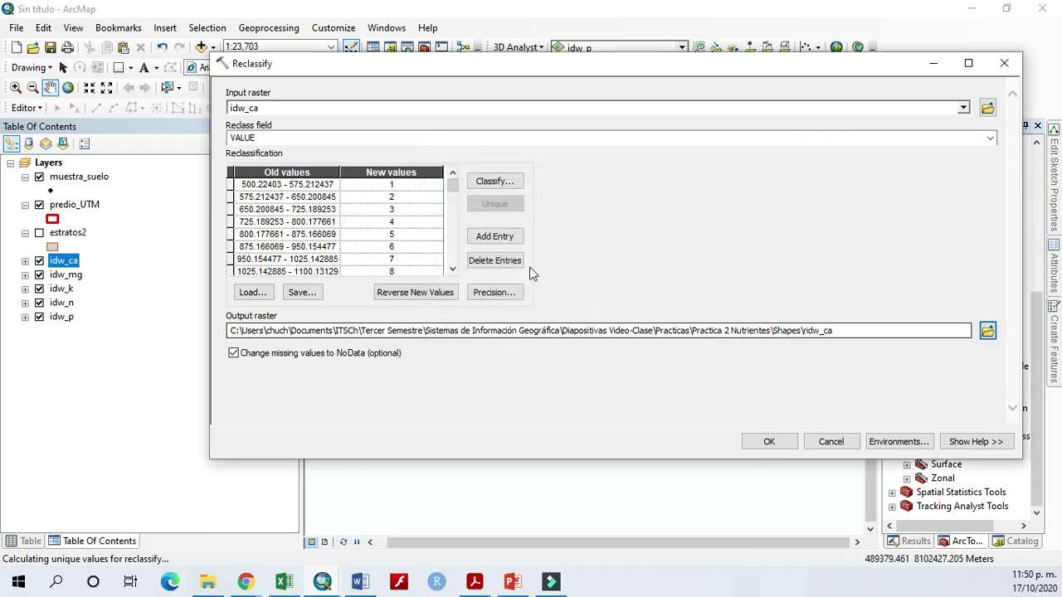
Set the new values of the first five idw_ca classes to 5, 10, 15, 20 and 25
click(408, 189)
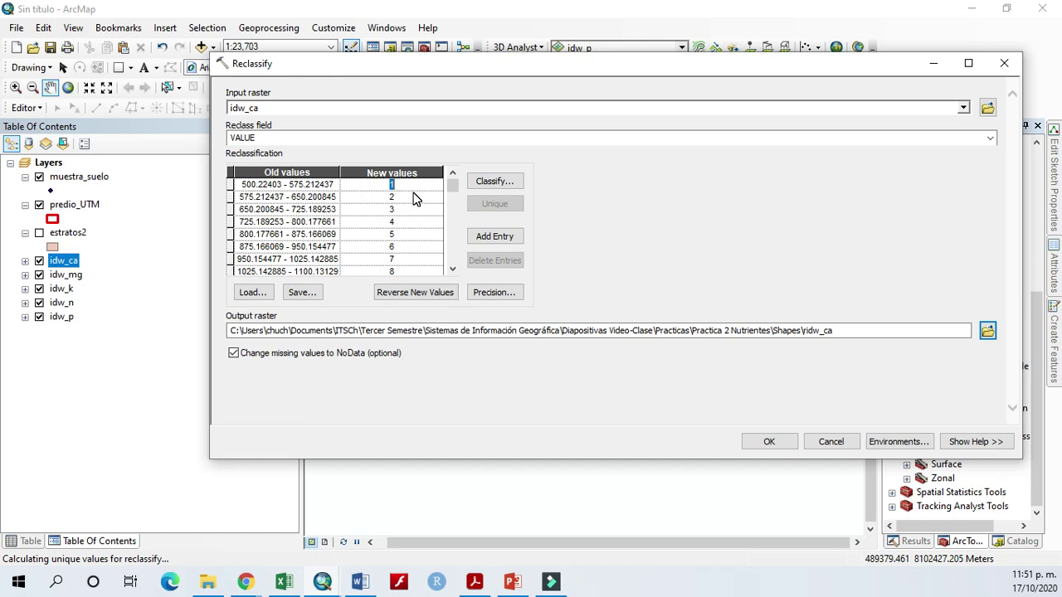
text(5)
click(414, 197)
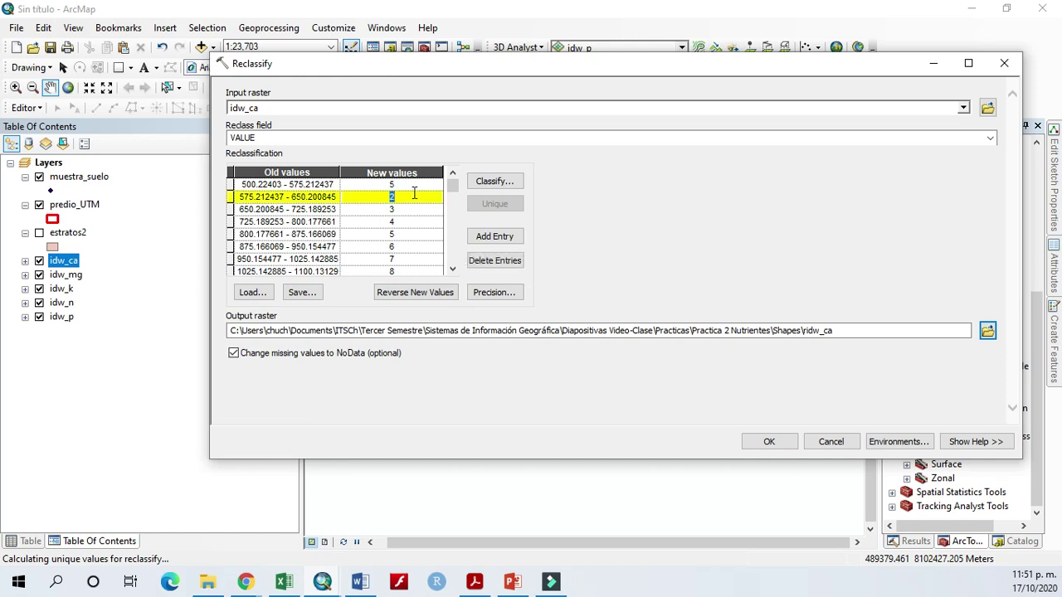
text(10)
key(Return)
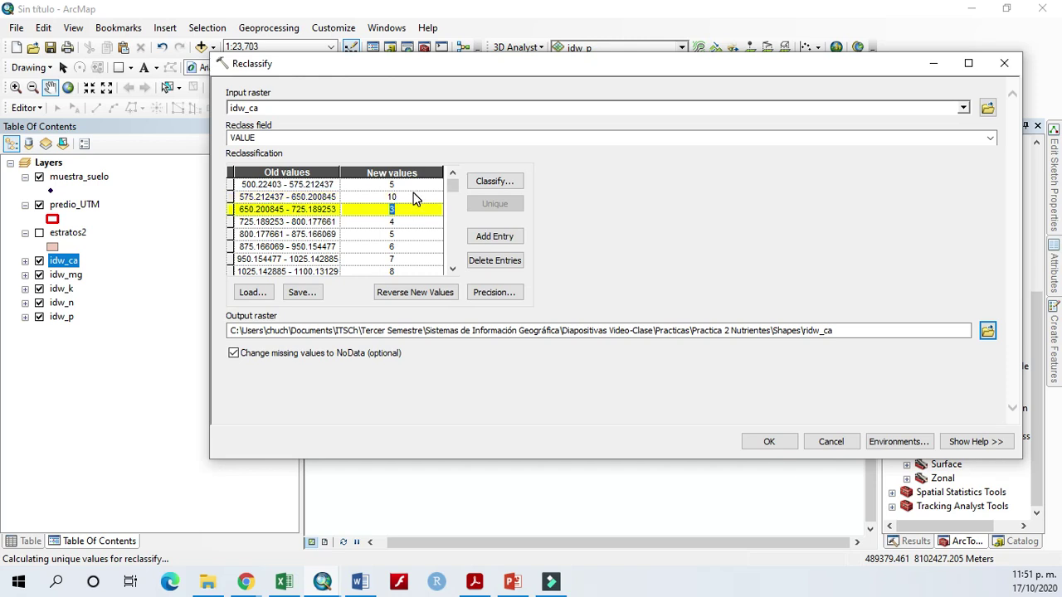
key(Return)
text(20)
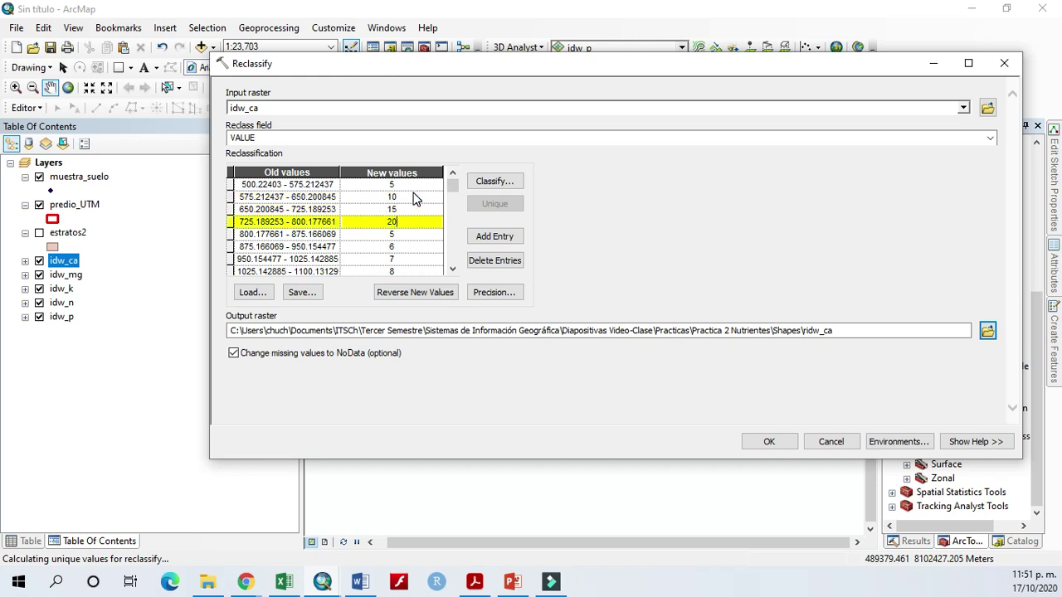
key(Return)
text(52)
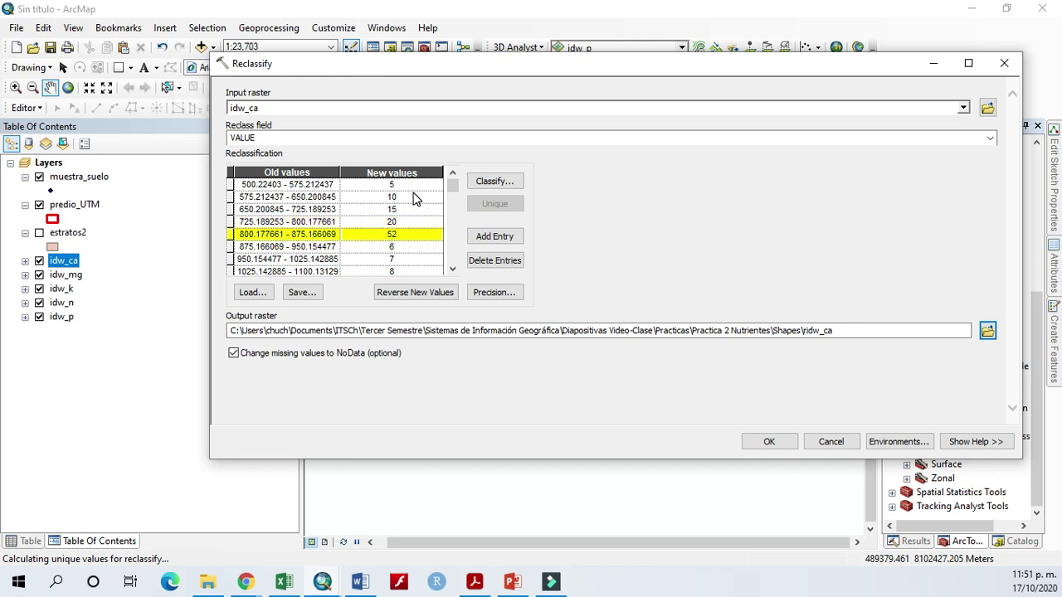
key(shift+Home)
text(25)
key(Return)
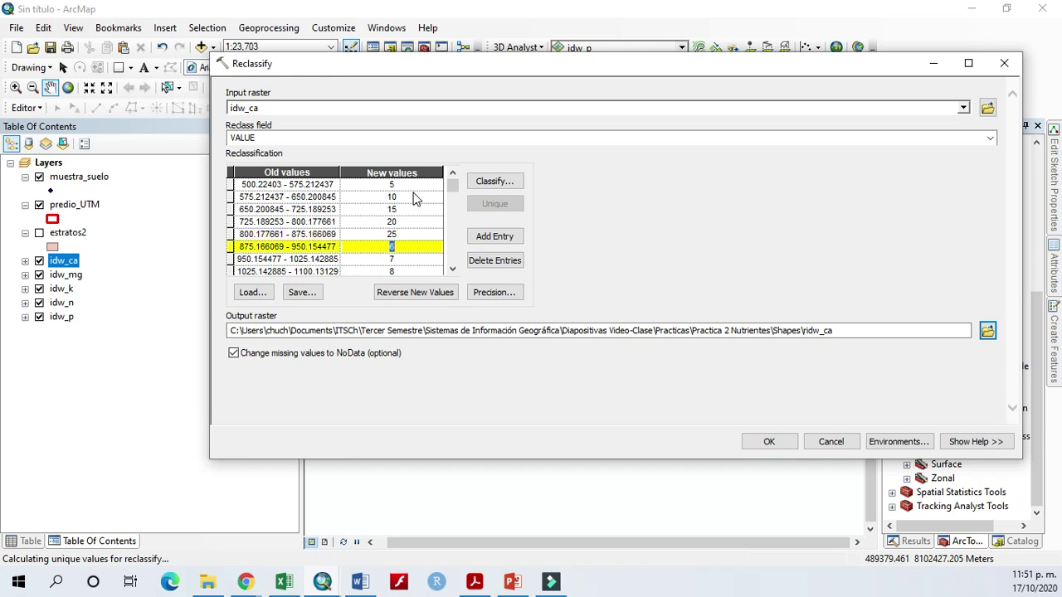
Set the new values of the sixth to tenth idw_ca classes to 30, 35, 40, 45 and 50
text(30)
key(Return)
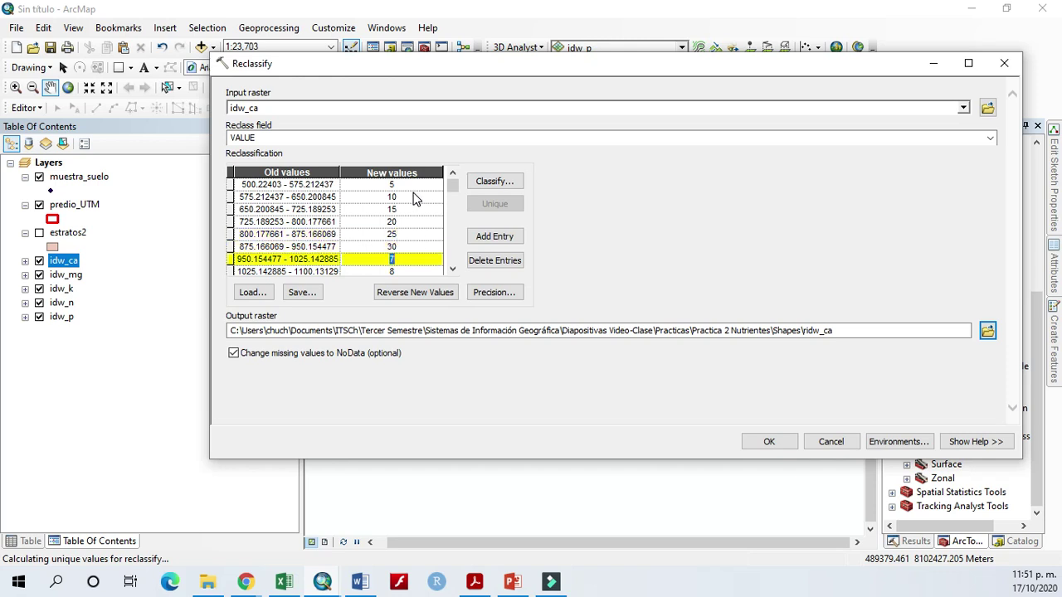
text(35)
key(Return)
text(40)
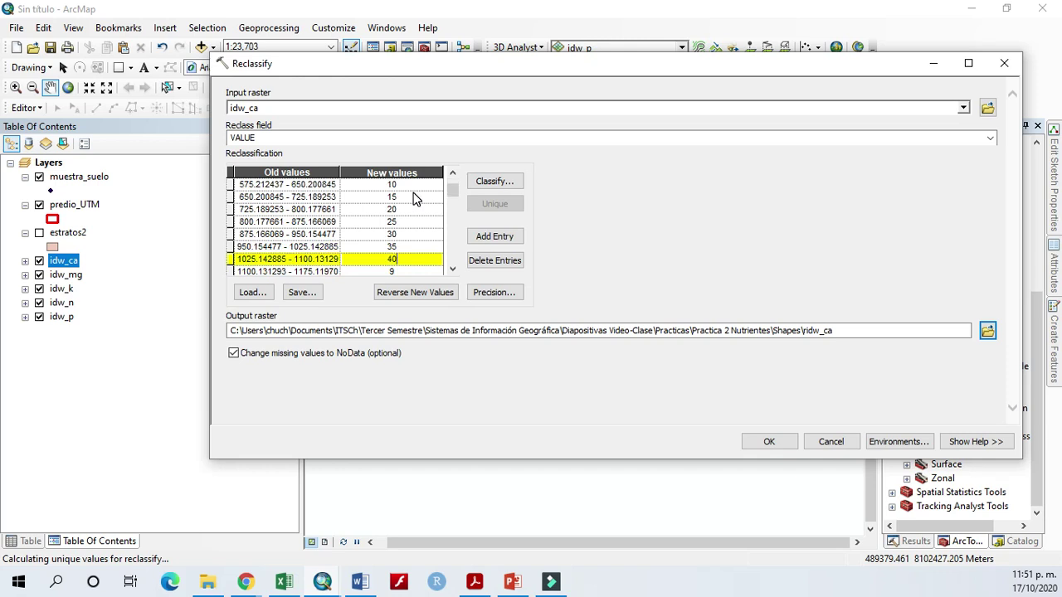
key(Return)
text(45)
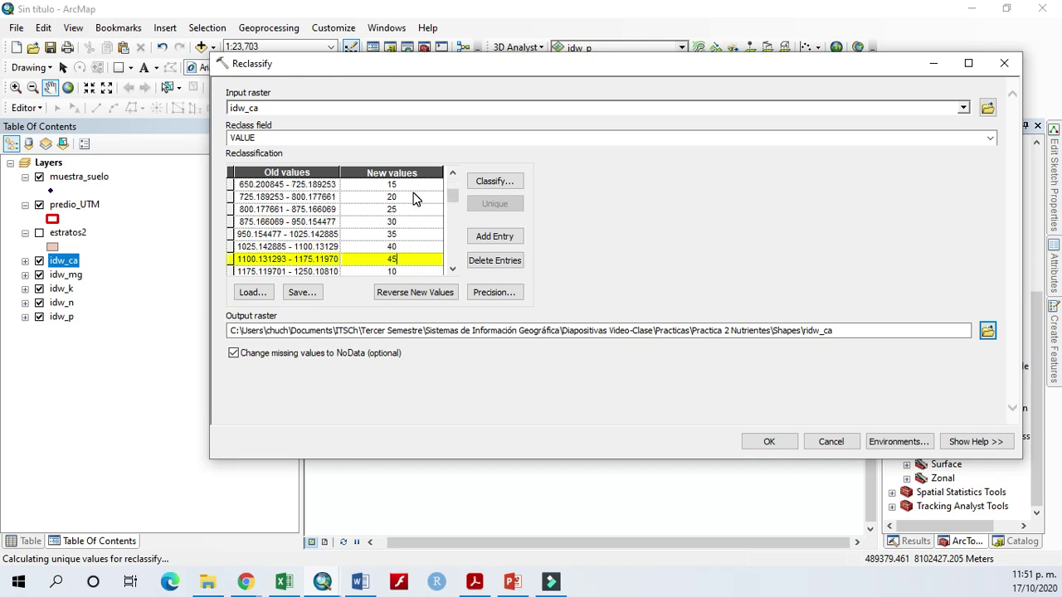
key(Return)
text(50)
key(Return)
Set the new values of the eleventh to fifteenth idw_ca classes to 55, 60, 65, 70 and 75
text(55)
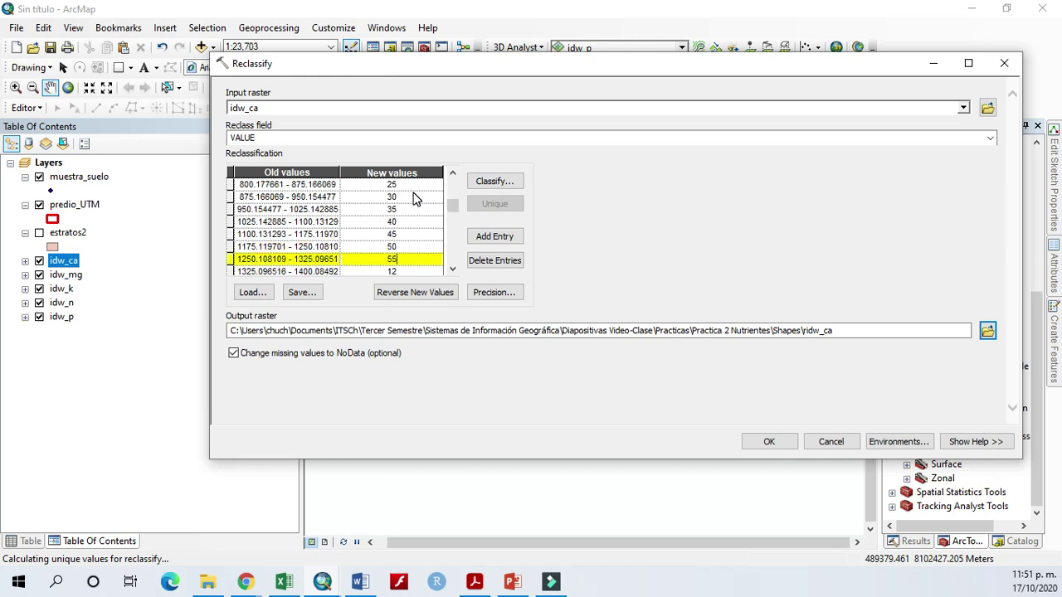
key(Return)
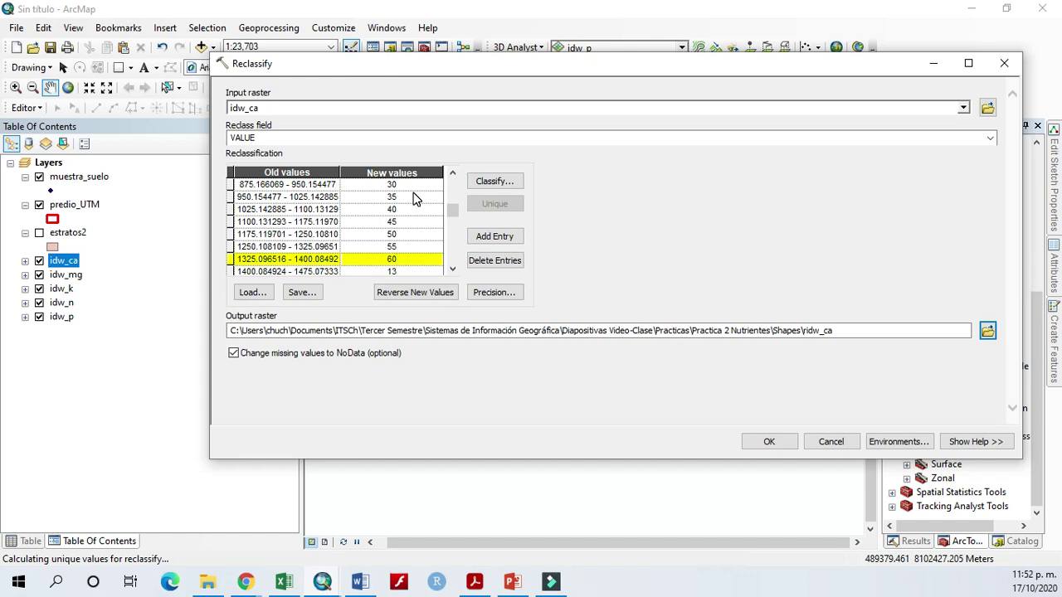
key(Return)
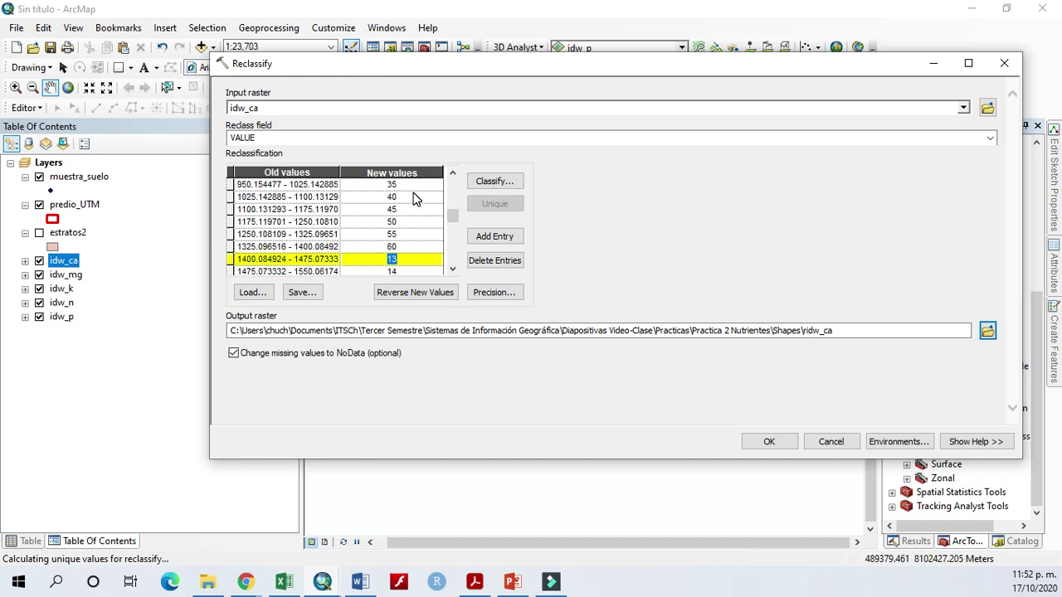
key(Return)
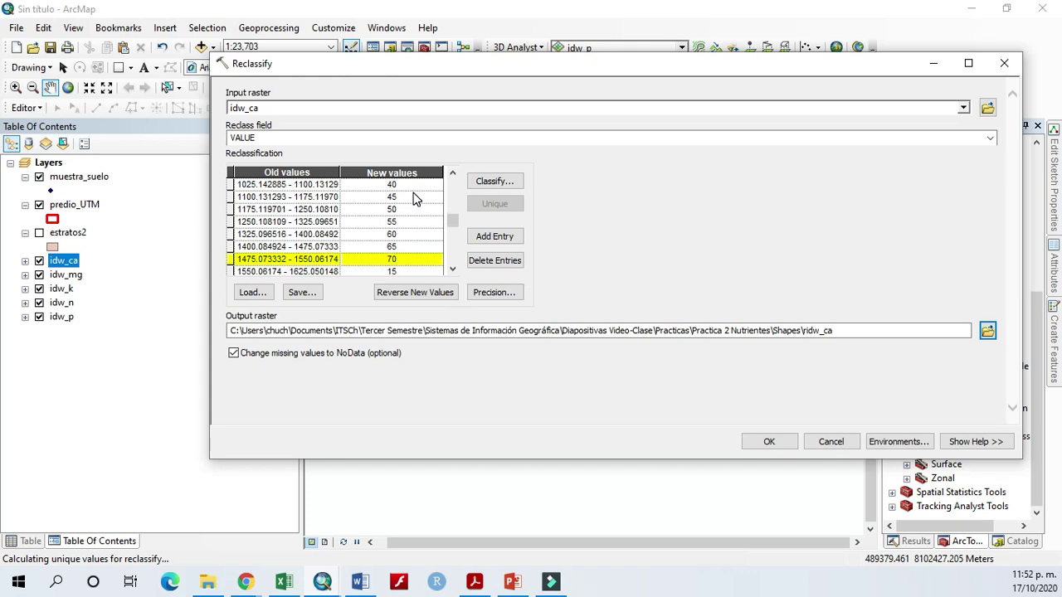
key(Return)
text(75)
key(Return)
Set the new values of the last five idw_ca classes to 80, 85, 90, 95 and 100
text(80)
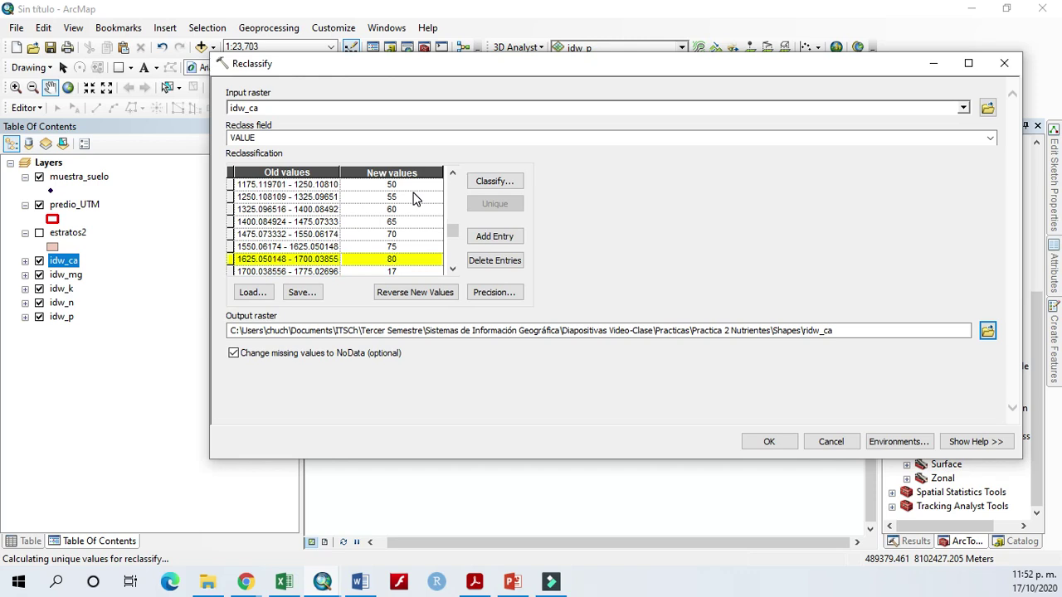
key(Down)
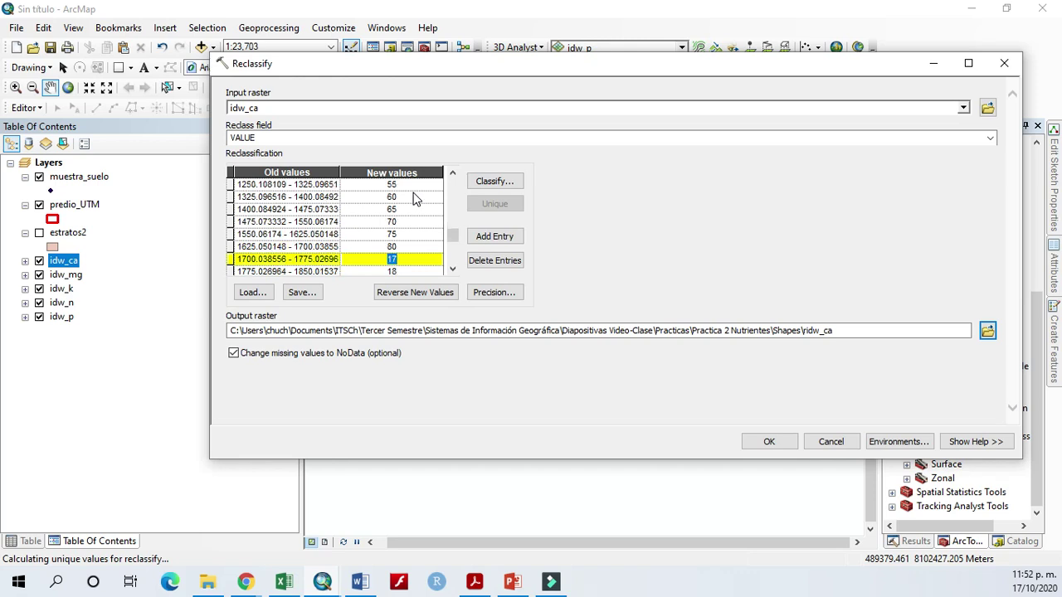
text(85)
key(Down)
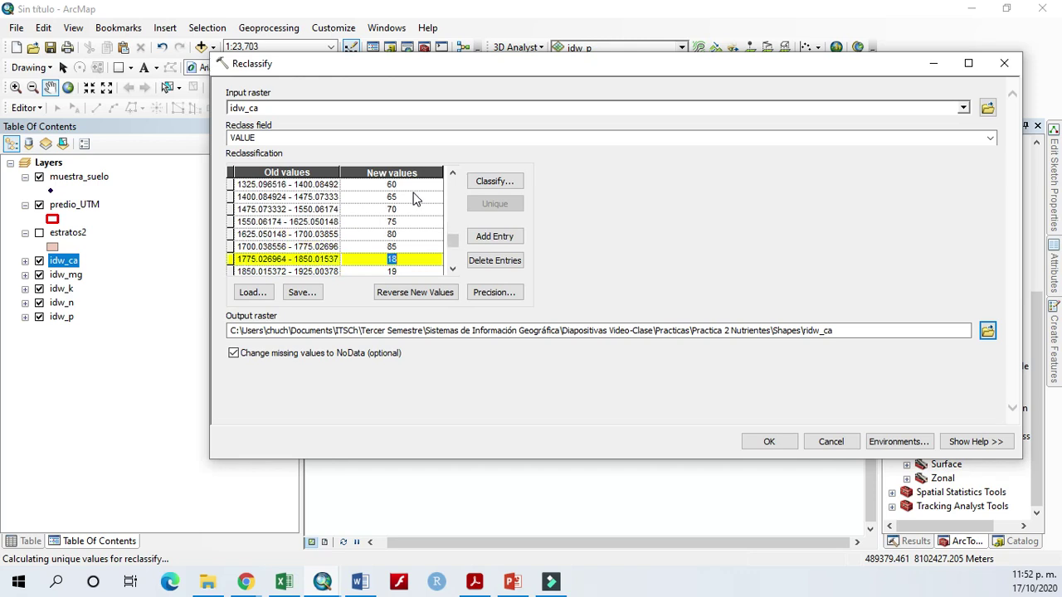
text(90)
key(Down)
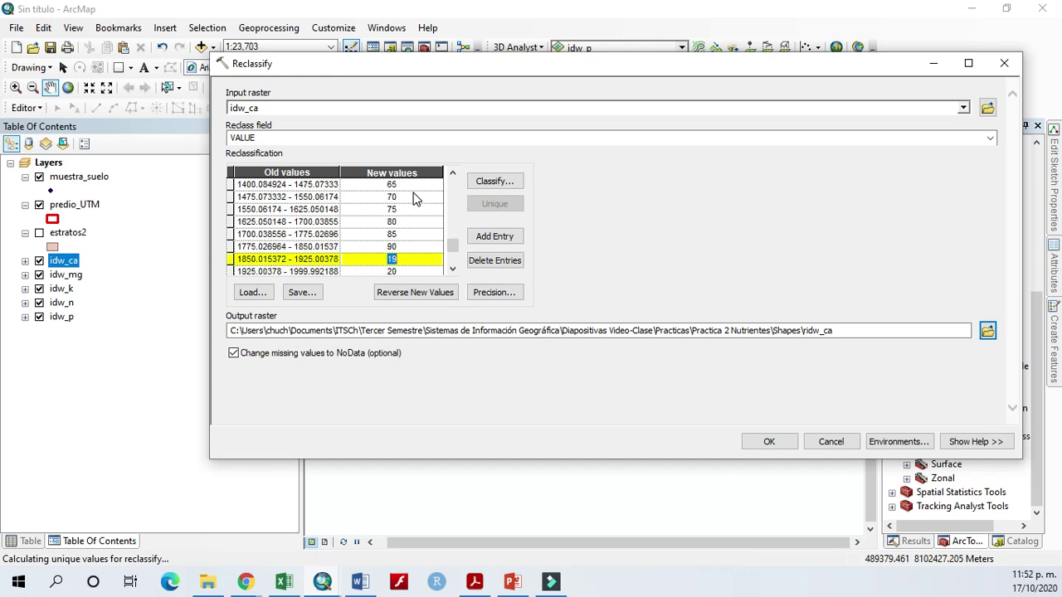
text(9)
key(Down)
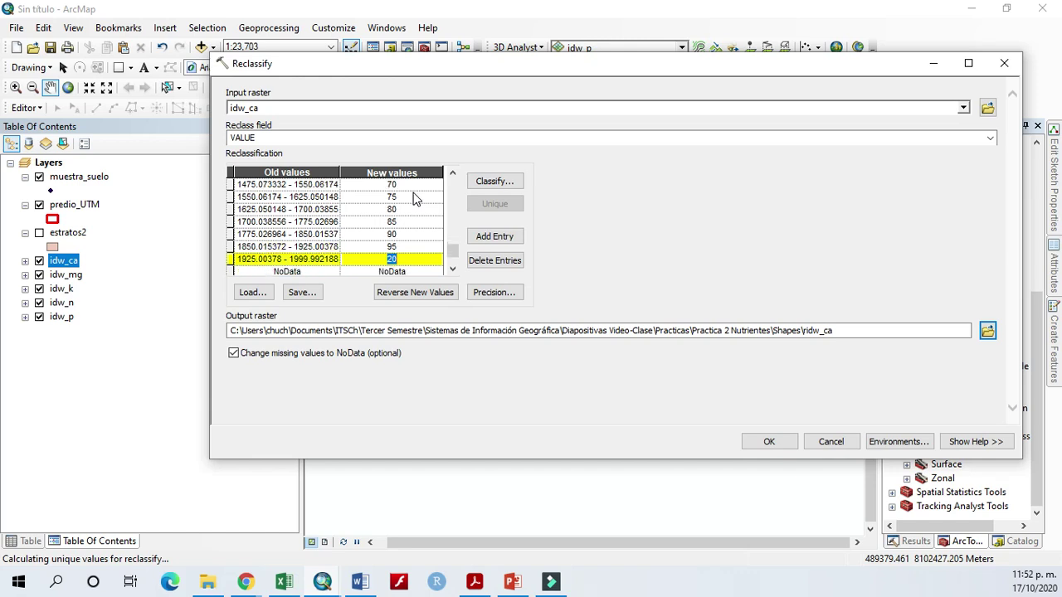
text(100)
Run the Reclassify tool on idw_ca with VALUE as the reclass field
click(991, 139)
click(991, 139)
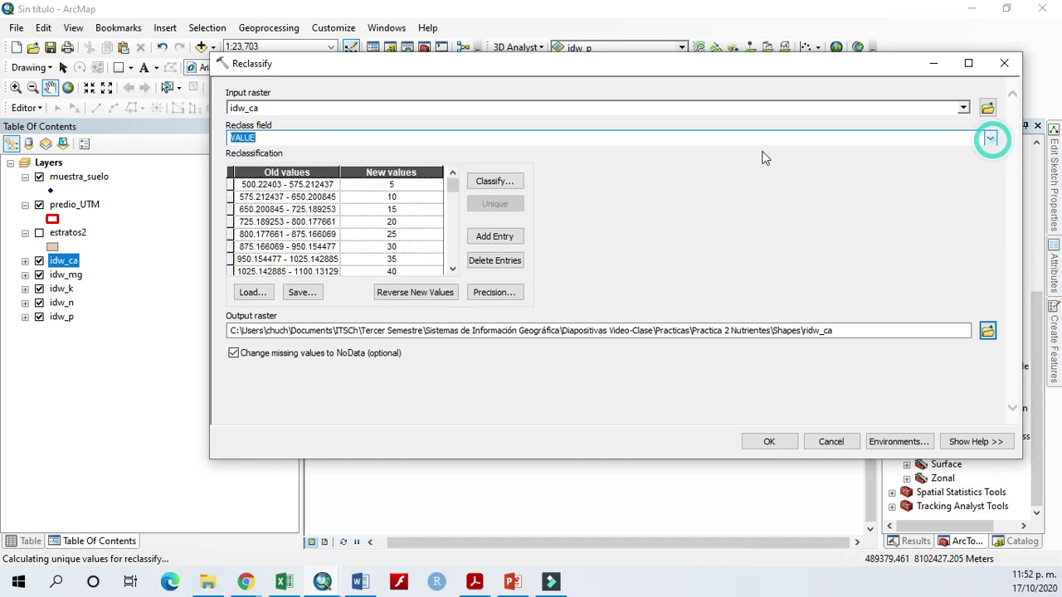
click(767, 443)
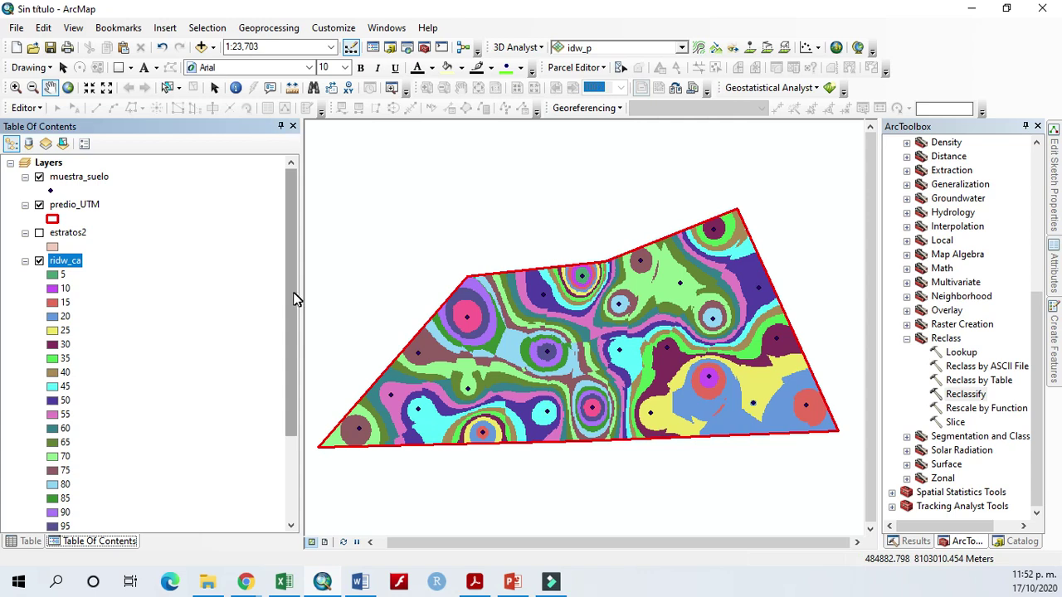
Compare ridw_ca with the layer beneath by hiding and showing it, and collapse the ridw_ca legend
click(39, 262)
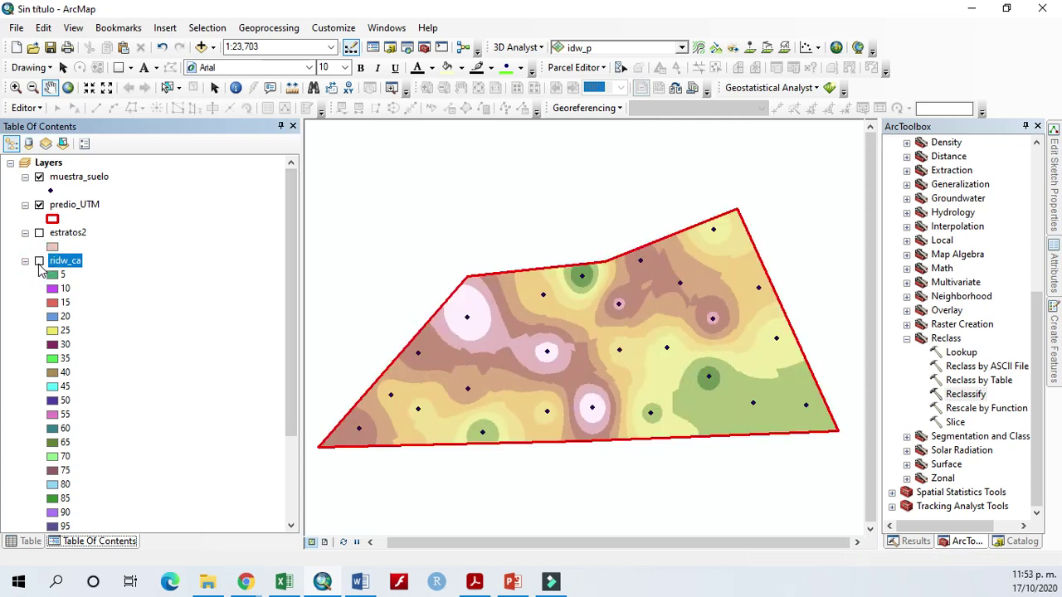
click(39, 262)
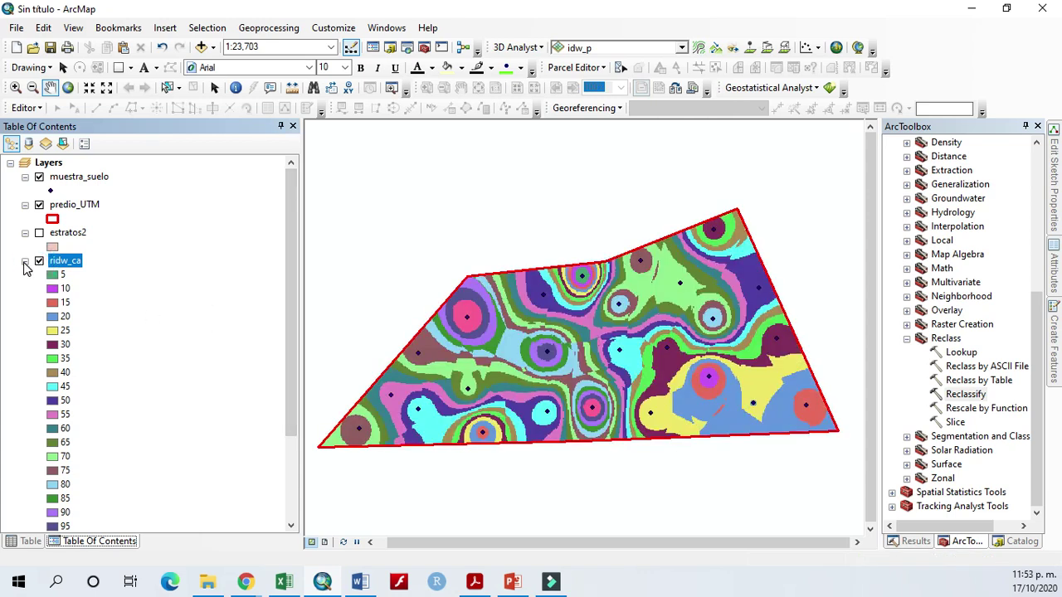
click(25, 262)
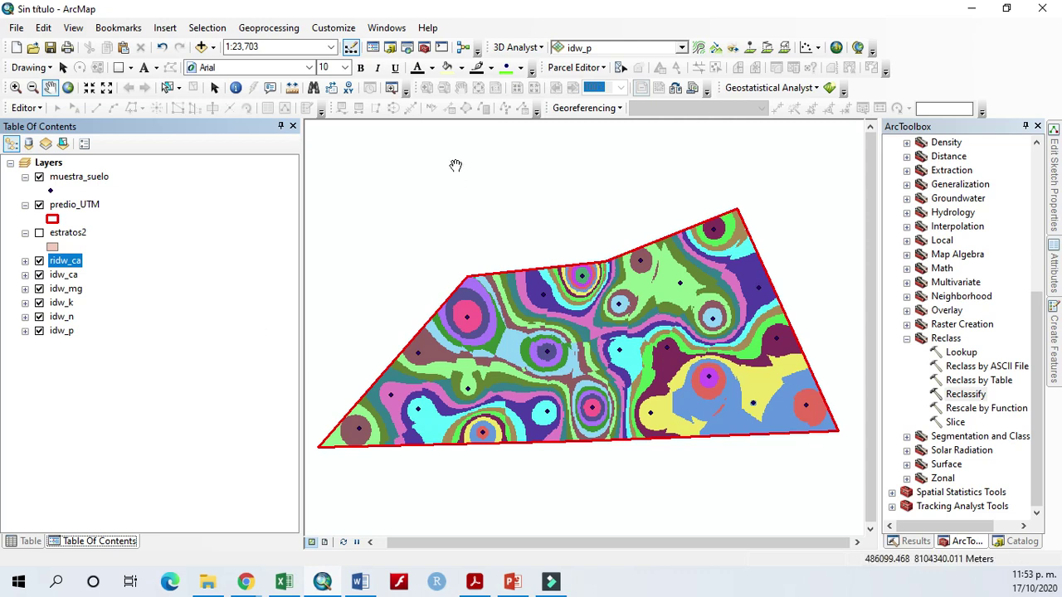
Open the Reclassify tool in batch mode and choose idw_mg as the input raster of the first row
right_click(964, 395)
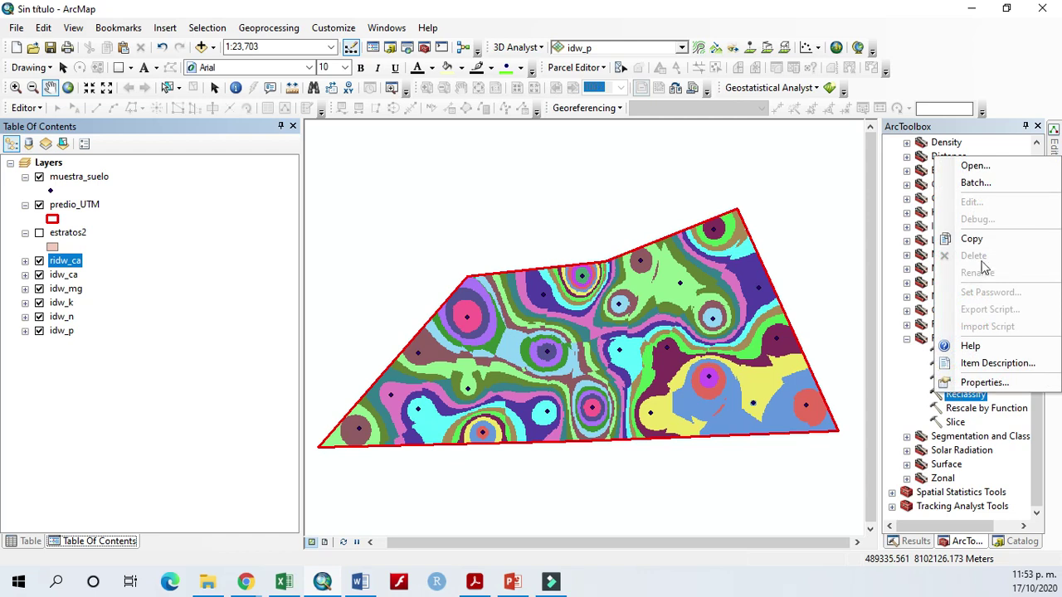
click(971, 166)
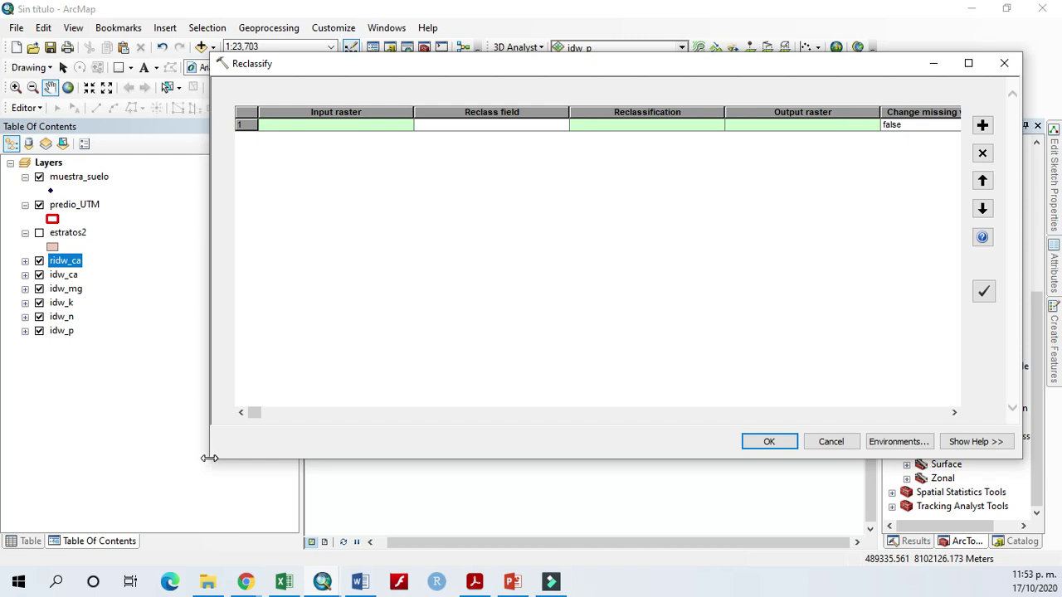
drag(210, 461, 77, 453)
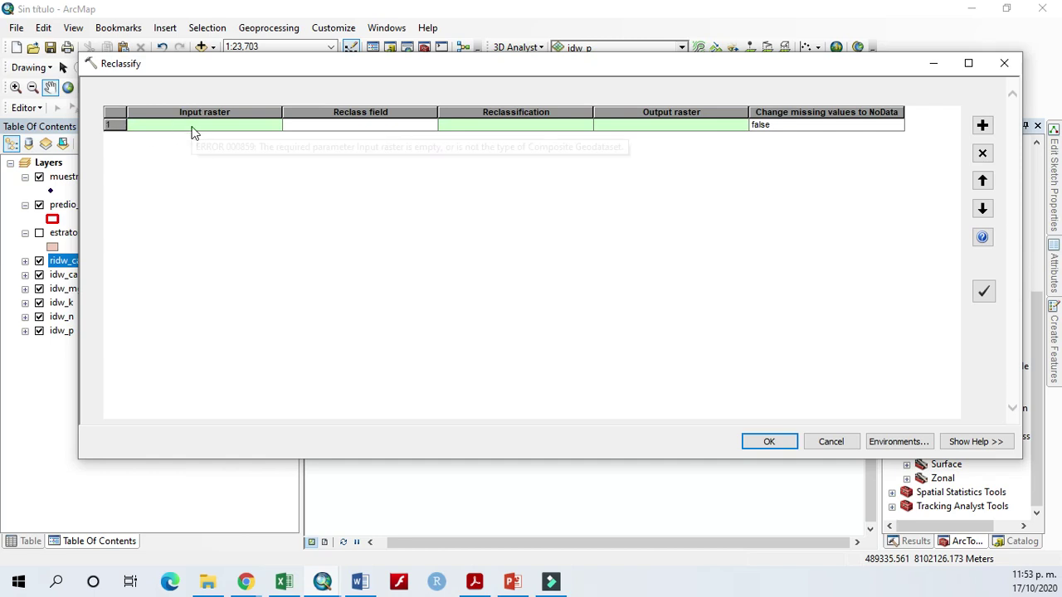
drag(240, 66, 339, 69)
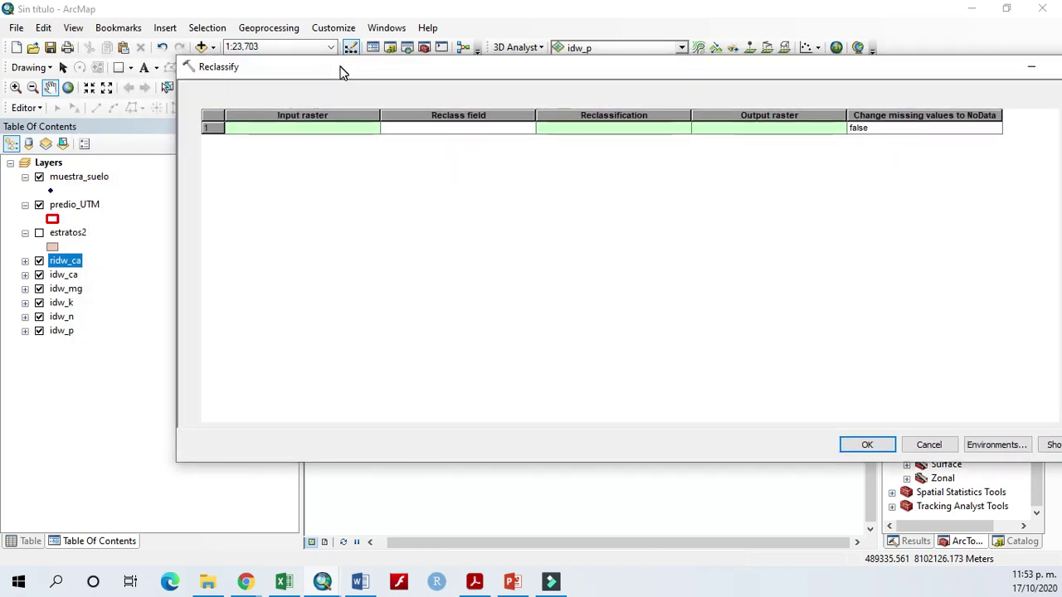
click(326, 127)
click(372, 128)
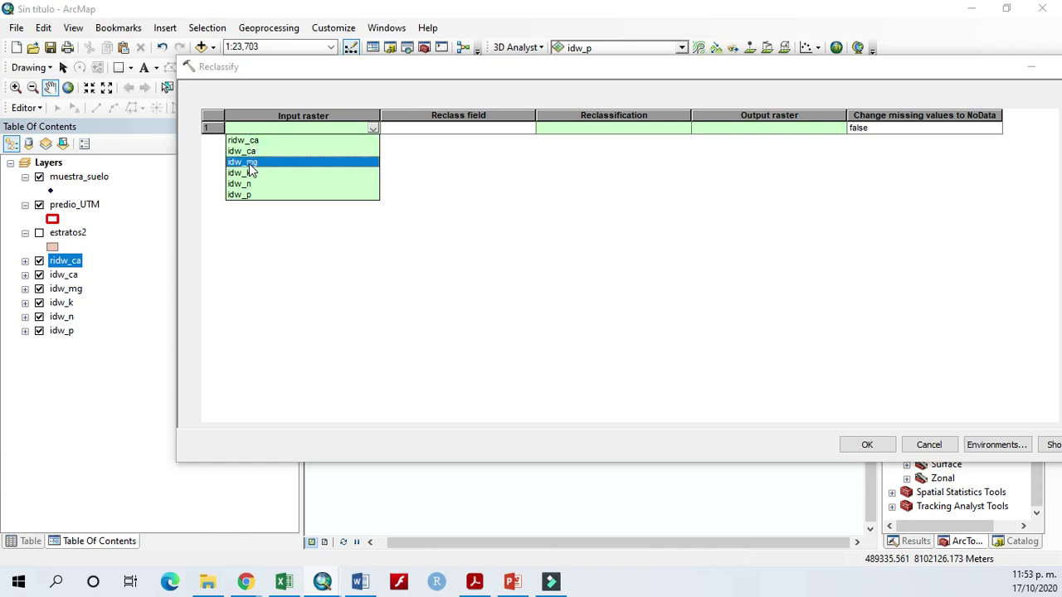
click(249, 163)
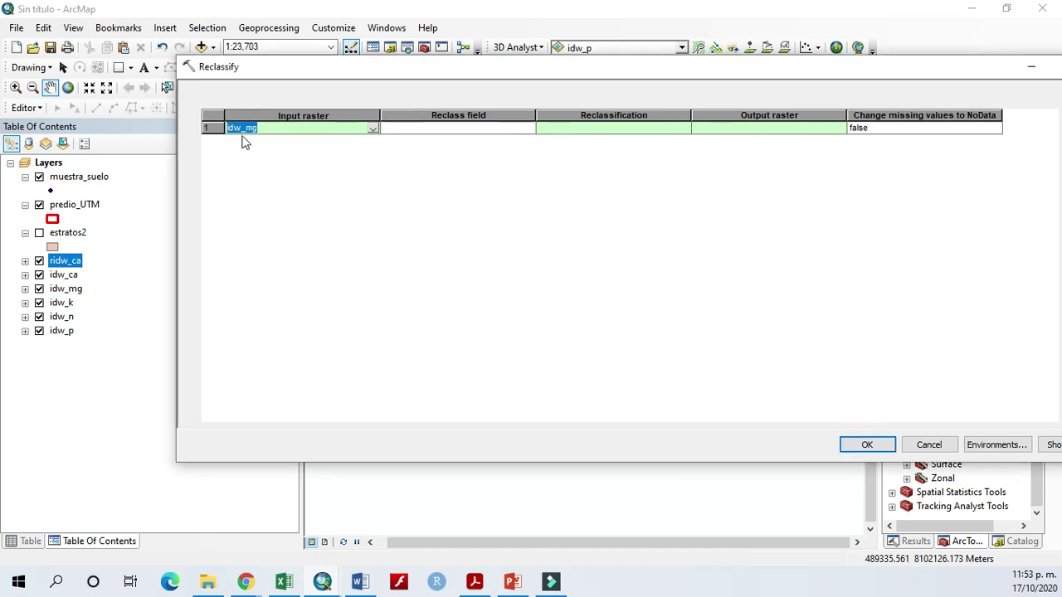
Check the reclass field setting of the idw_mg batch row
click(476, 128)
double_click(475, 128)
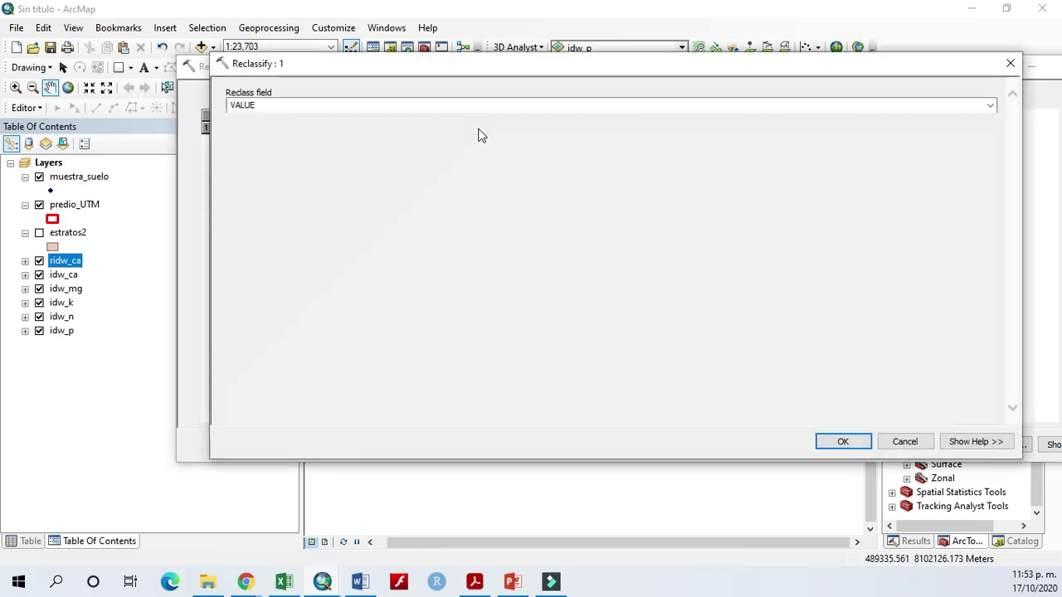
click(1010, 63)
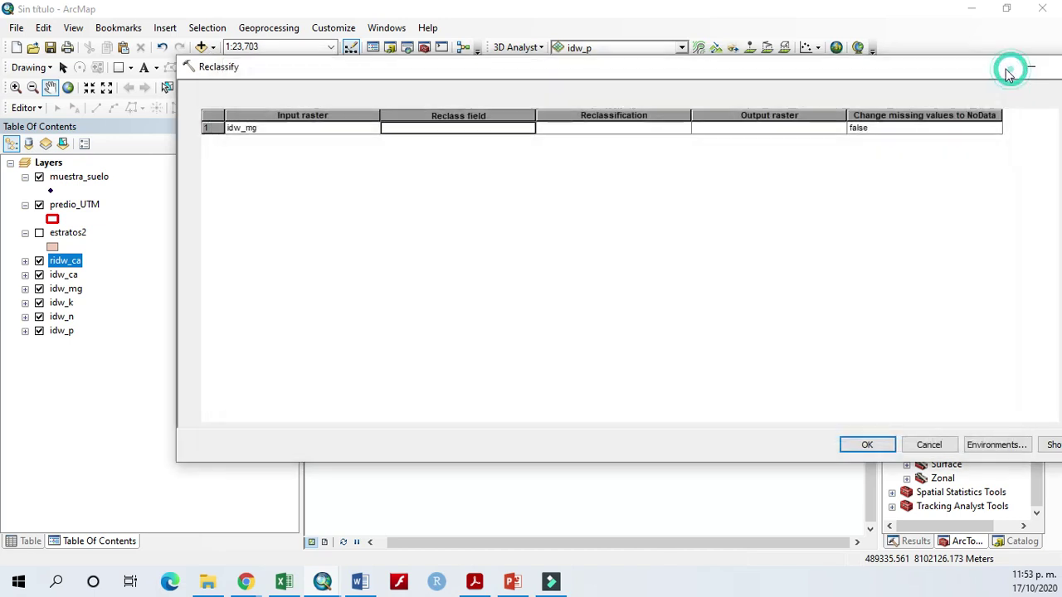
Classify the idw_mg batch row into 20 classes using the Equal Interval method and accept the reclassification
click(629, 130)
click(629, 131)
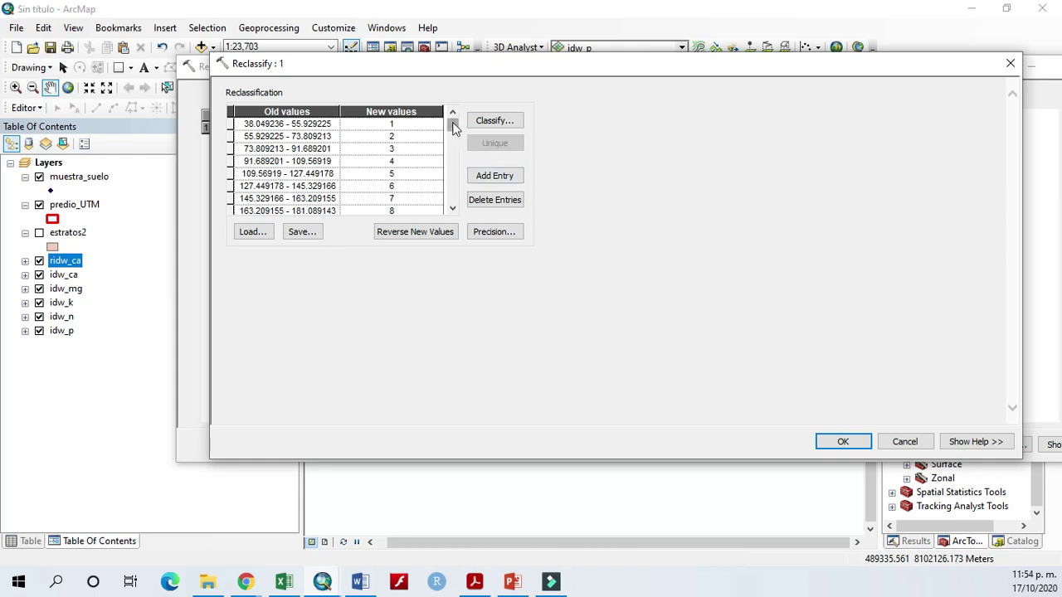
click(496, 122)
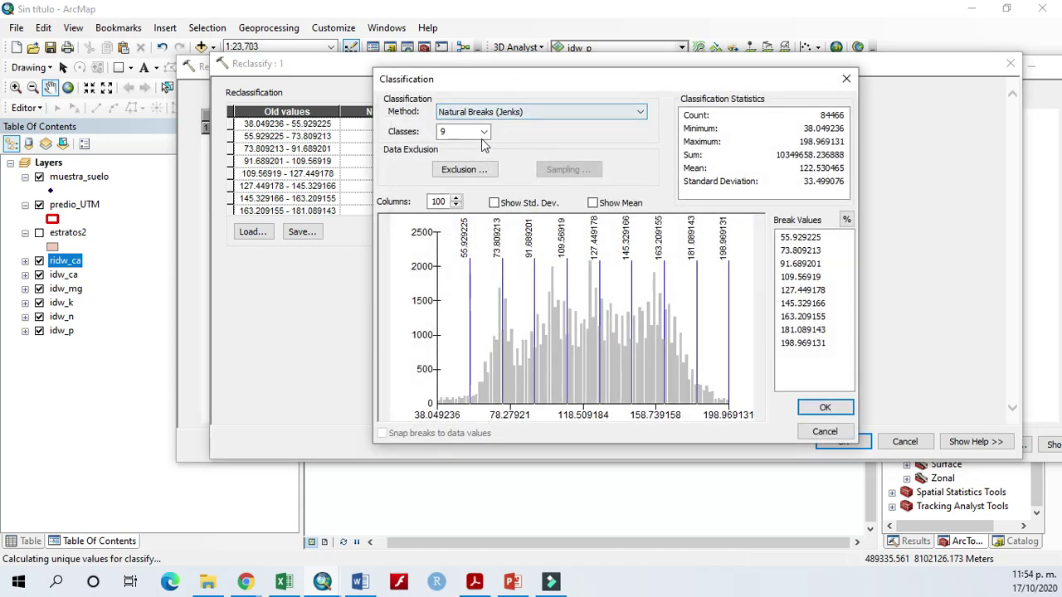
click(484, 131)
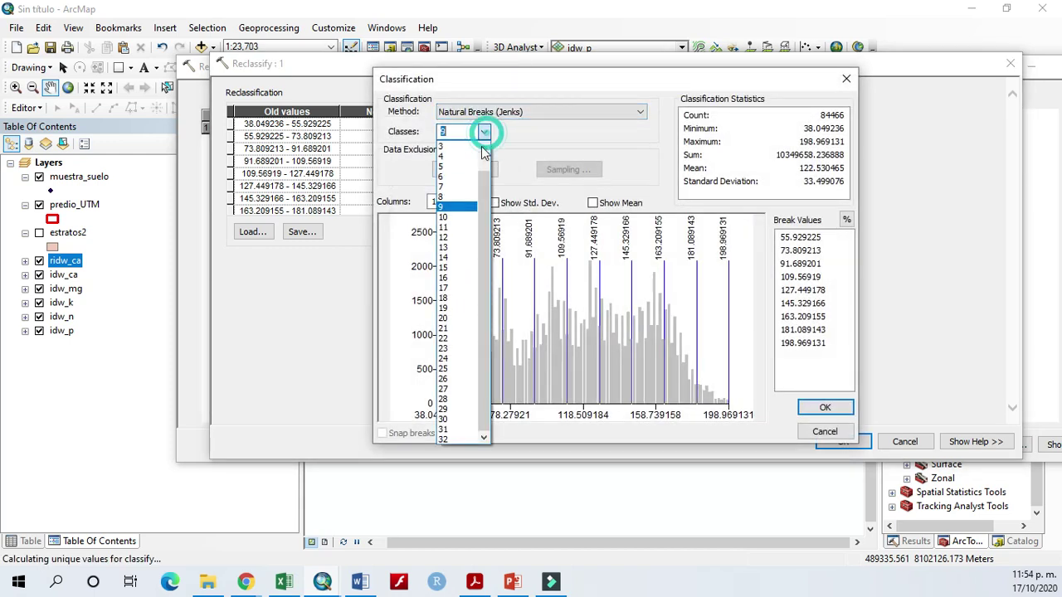
click(459, 330)
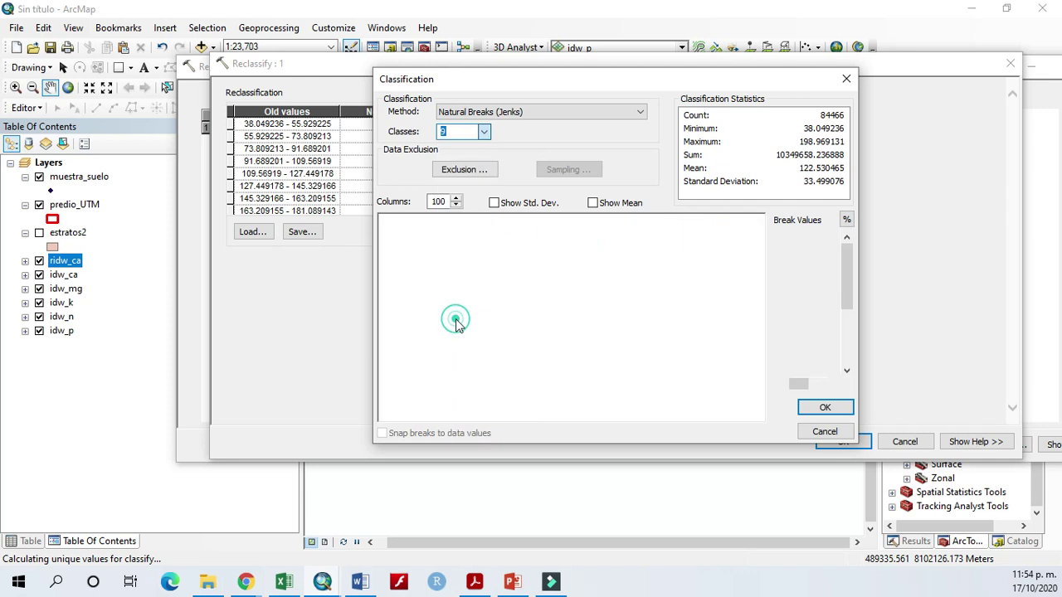
click(641, 113)
click(540, 136)
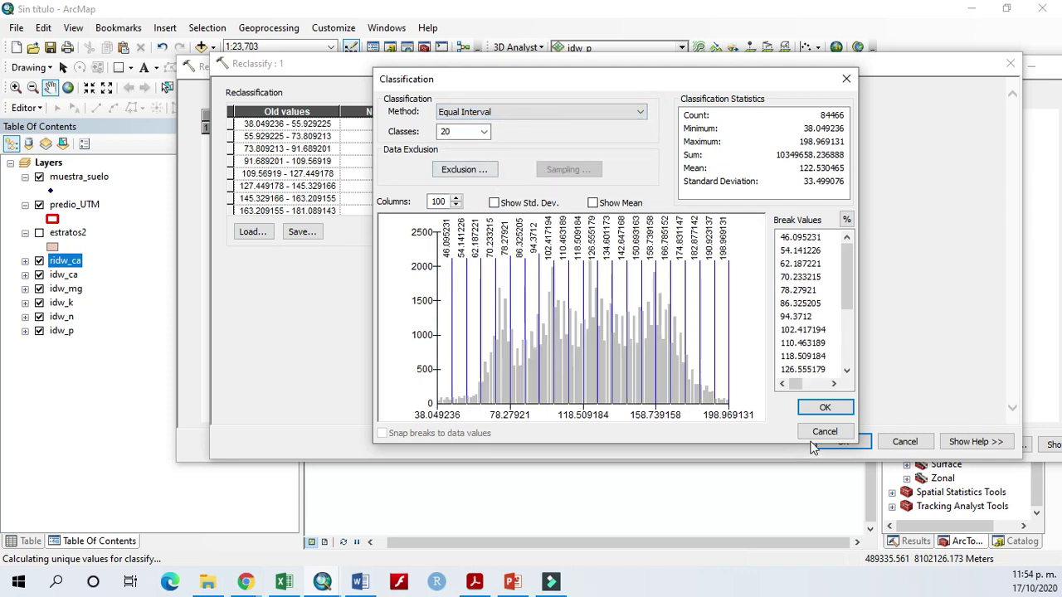
click(827, 407)
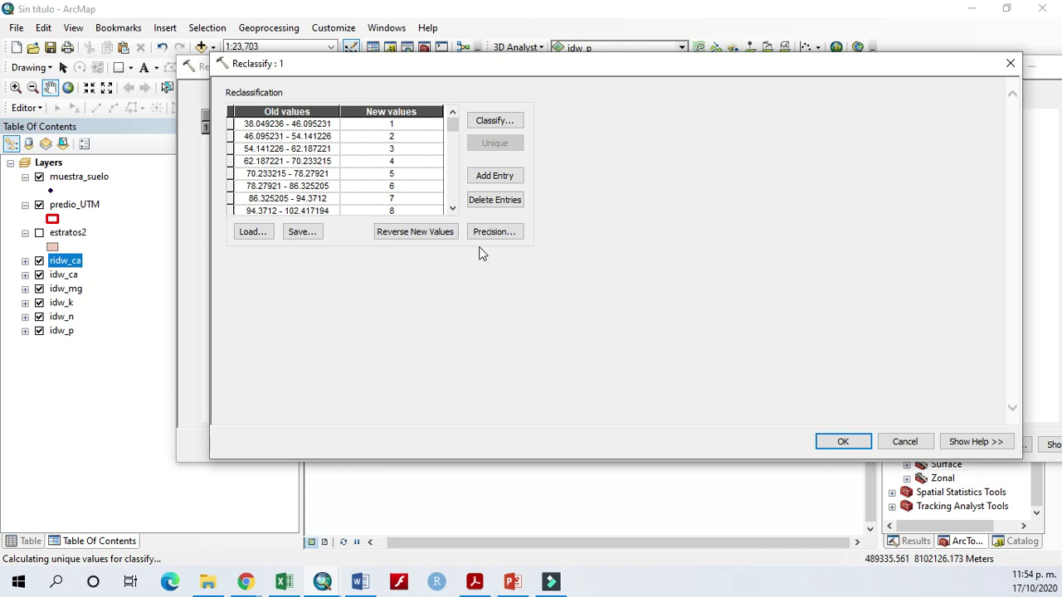
click(844, 441)
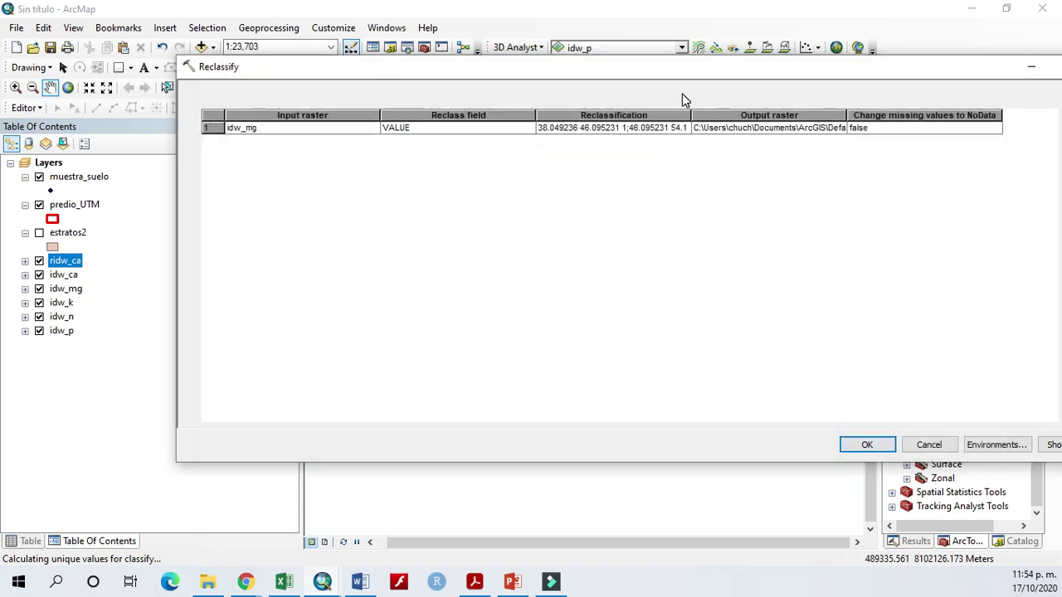
Reopen the idw_mg reclassification and set the new values of the first six classes to 5 through 30 in increments of 5
click(631, 129)
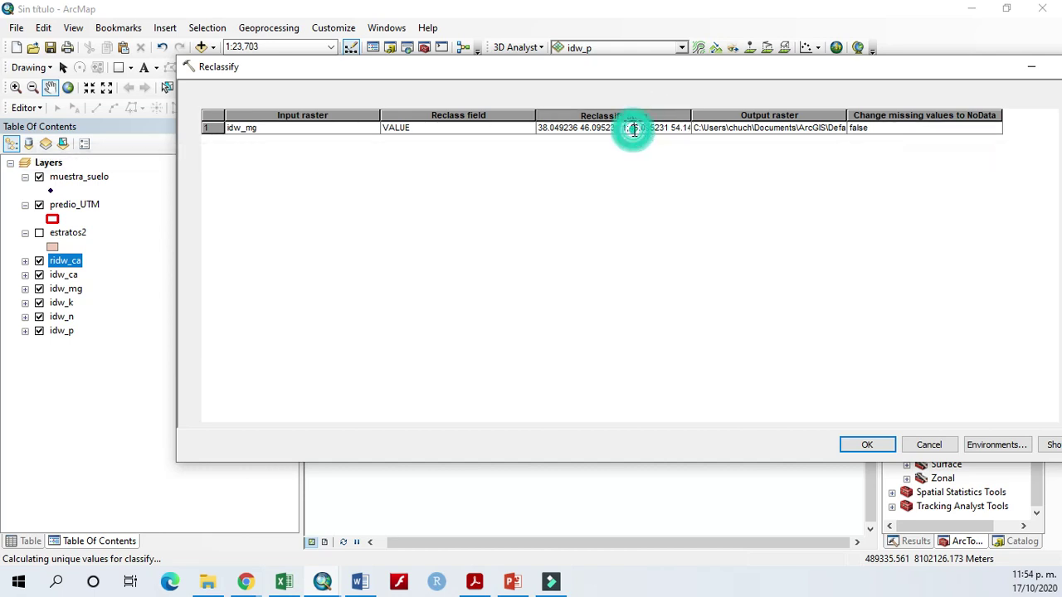
click(580, 128)
right_click(579, 128)
click(608, 137)
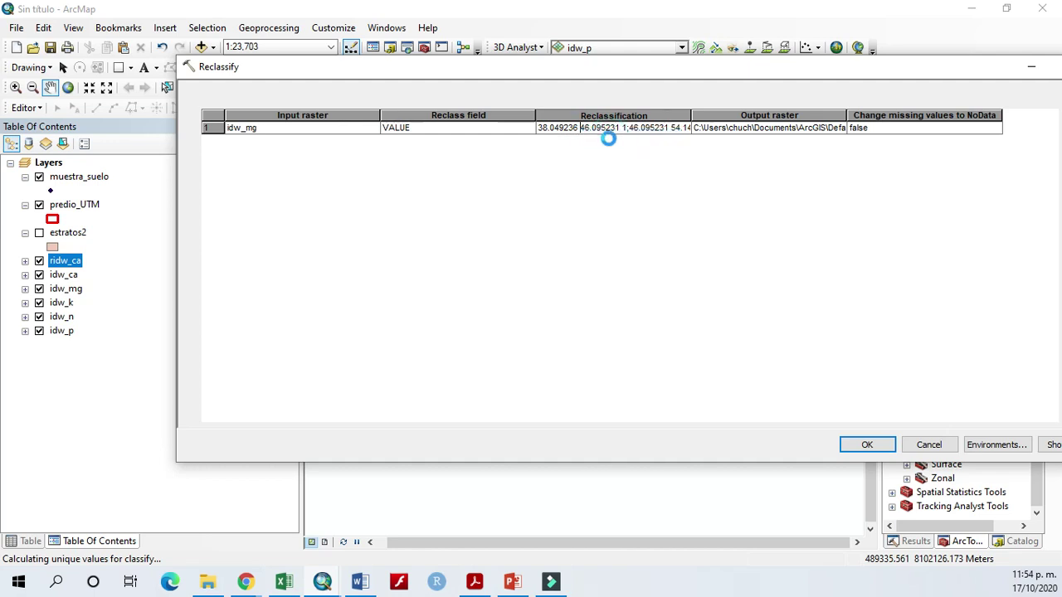
click(408, 124)
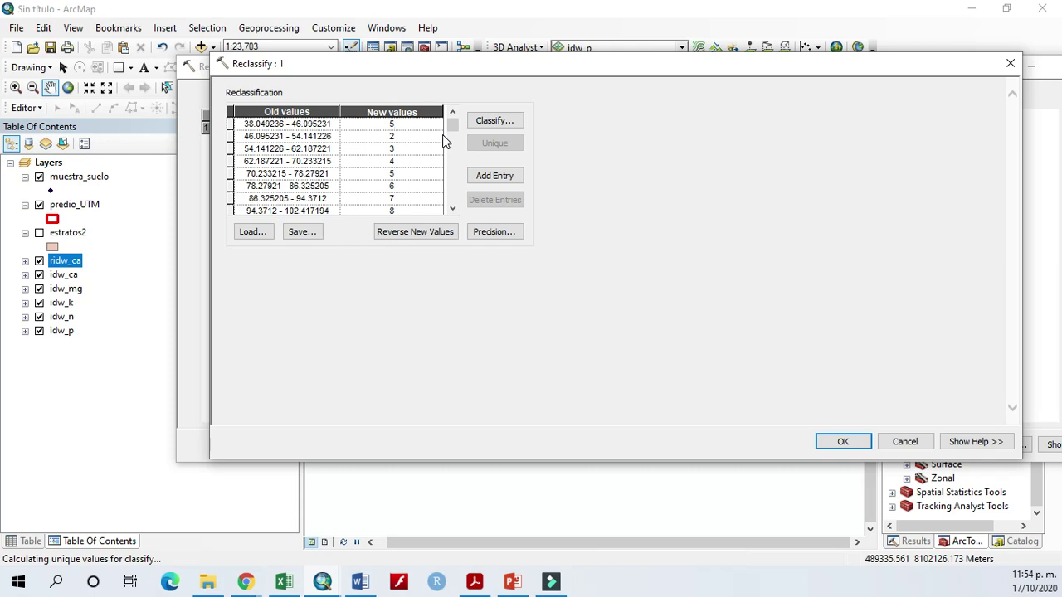
text(5)
click(398, 139)
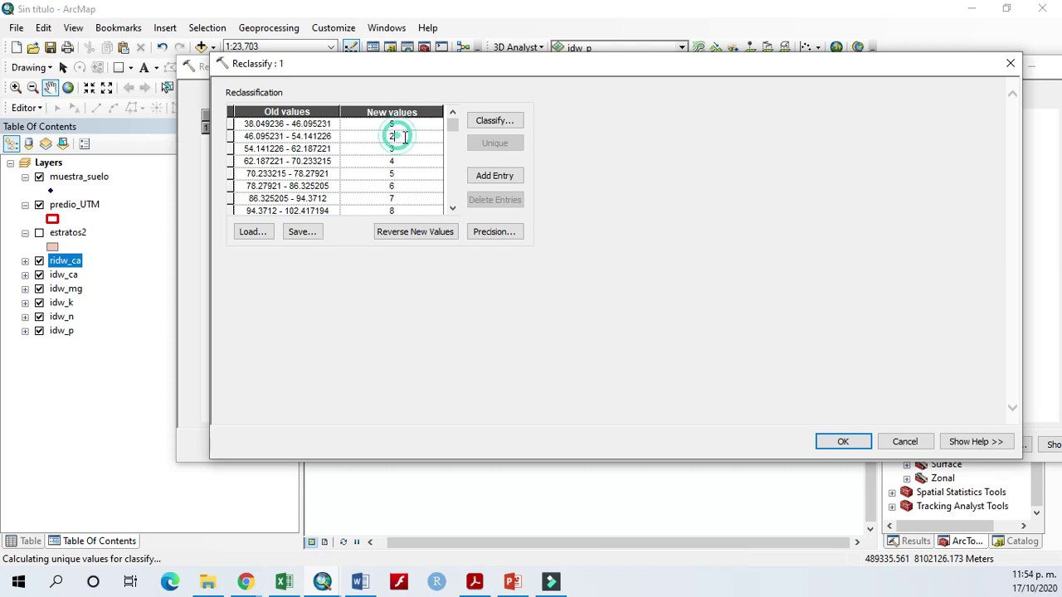
text(10)
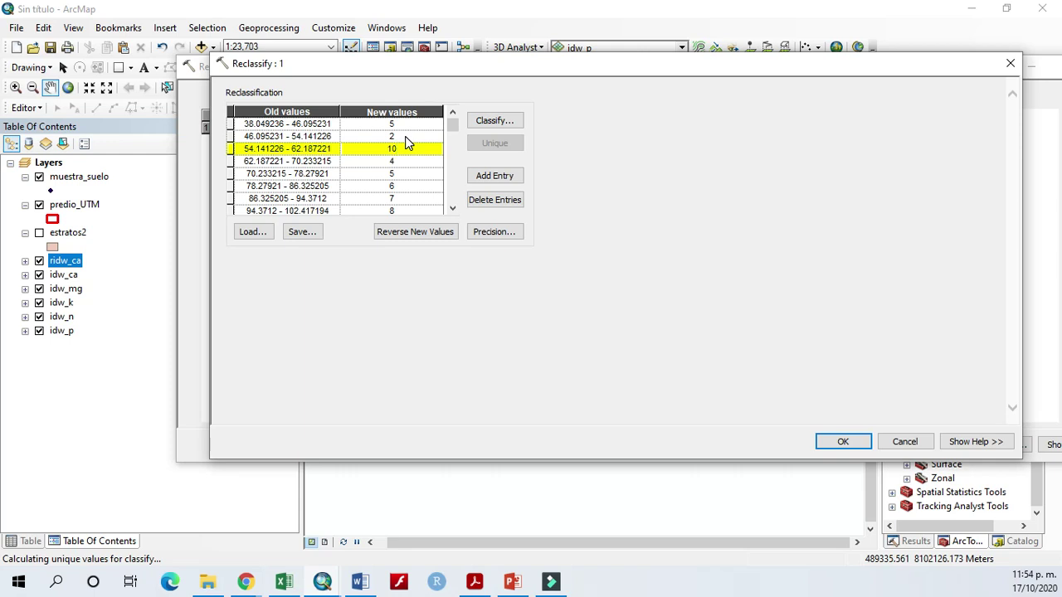
click(405, 136)
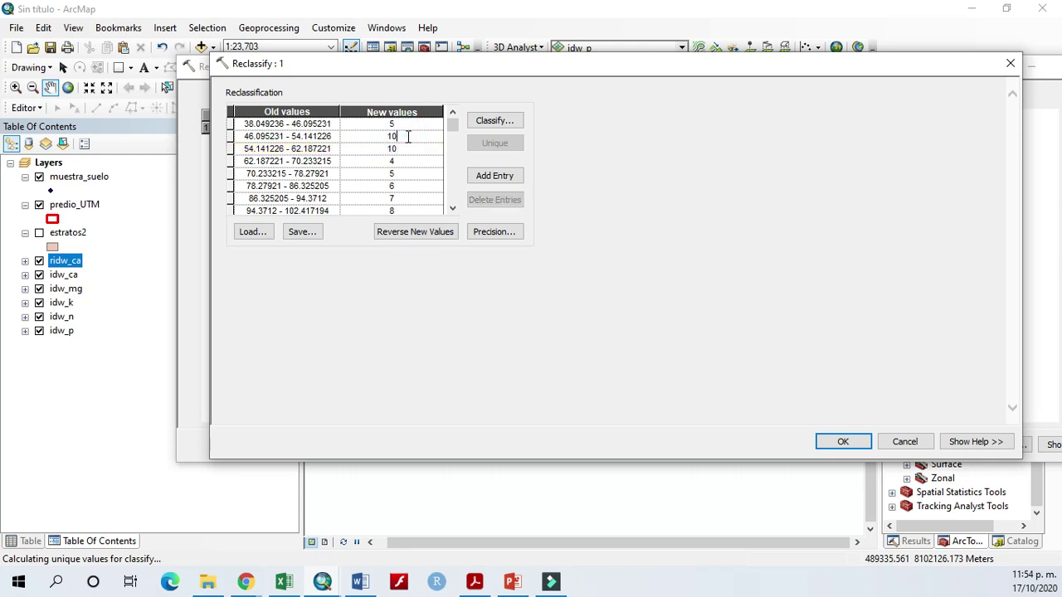
text(10)
key(Return)
text(15)
key(Return)
text(20)
key(Return)
text(25)
key(Return)
text(6)
key(BackSpace)
text(30)
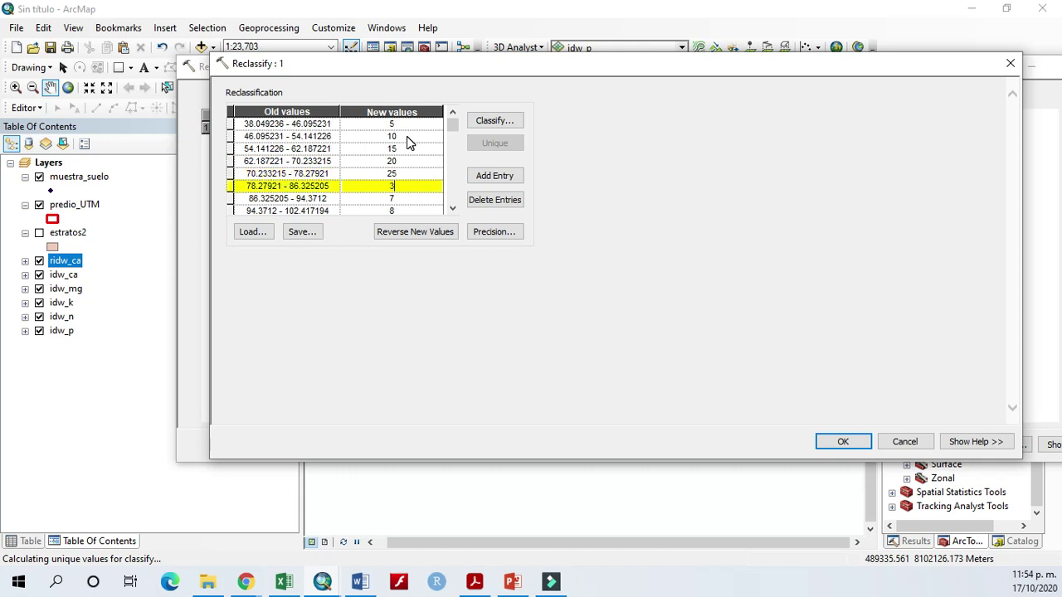
Set the new values of the seventh through twelfth idw_mg classes to 35 through 60 in increments of 5
key(Return)
text(35)
key(Return)
text(40)
key(Return)
text(45)
key(Return)
text(50)
key(Return)
text(55)
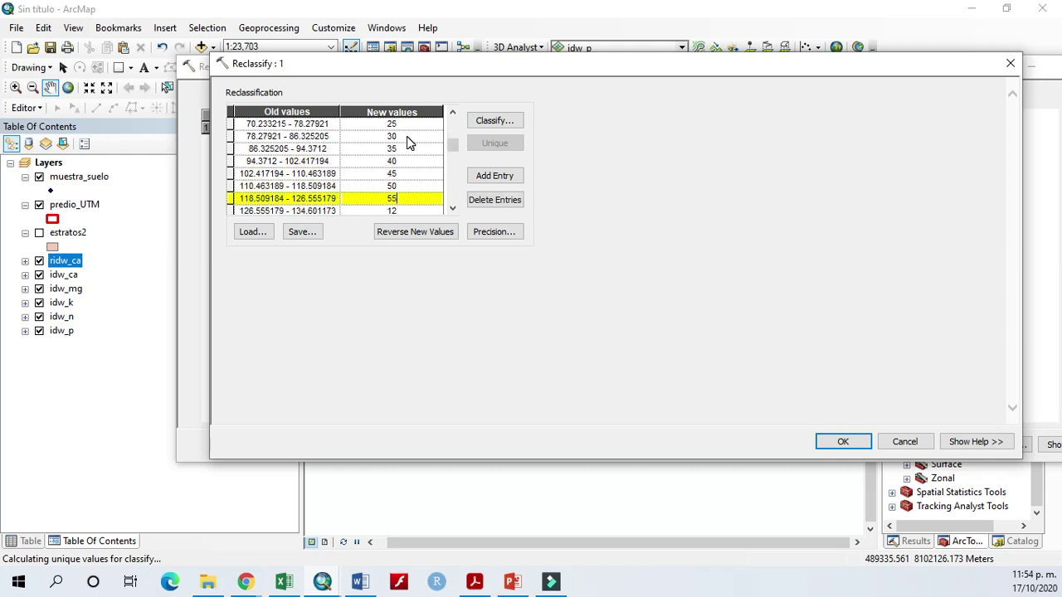
key(Return)
text(60)
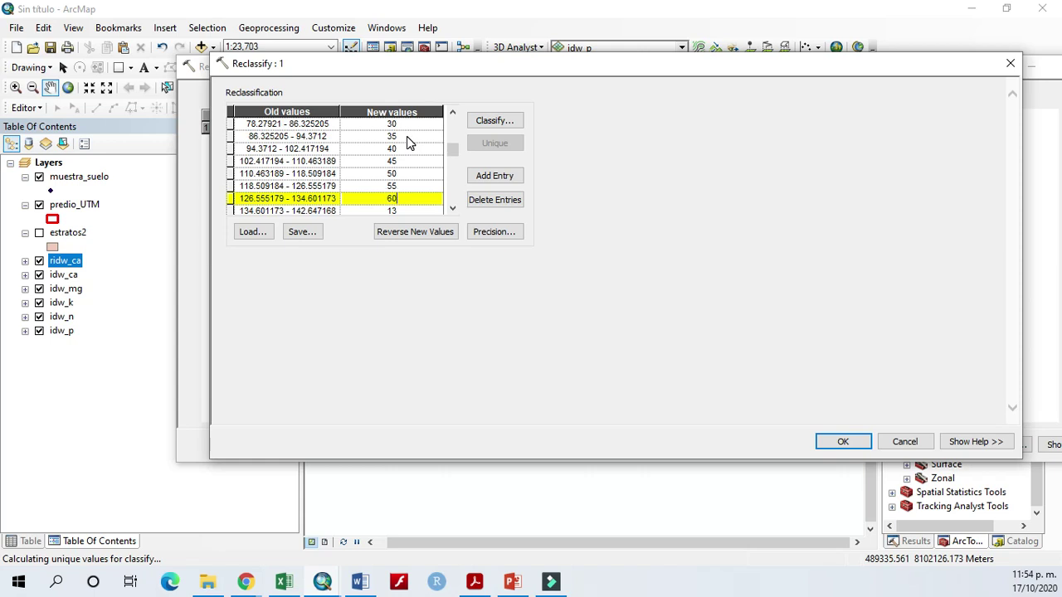
Set the new values of the last eight idw_mg classes to 65 through 100 in increments of 5 and accept the reclassification
key(Return)
text(65)
key(Return)
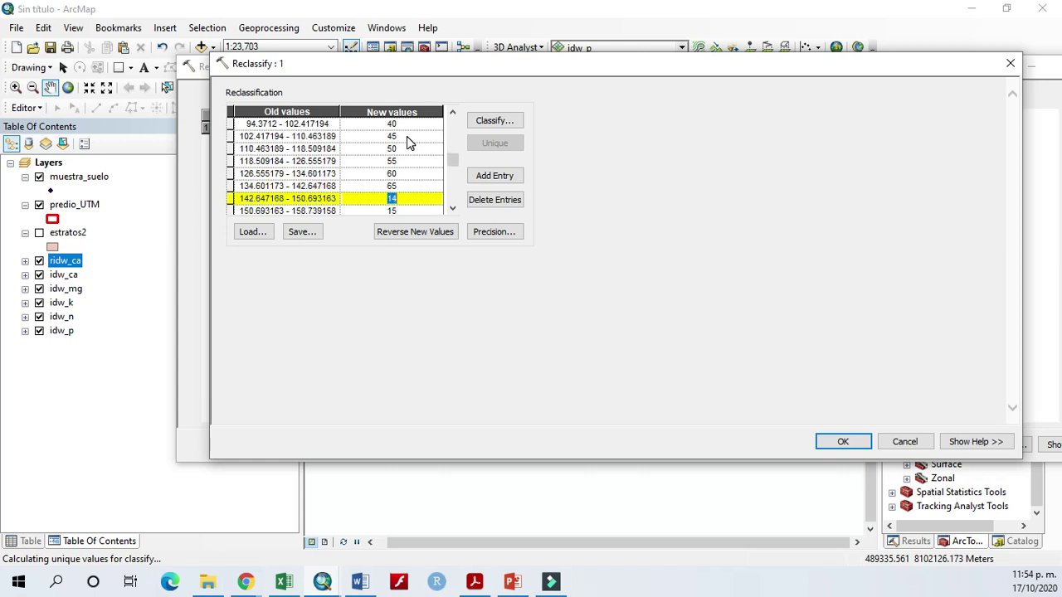
text(70)
key(Return)
text(75)
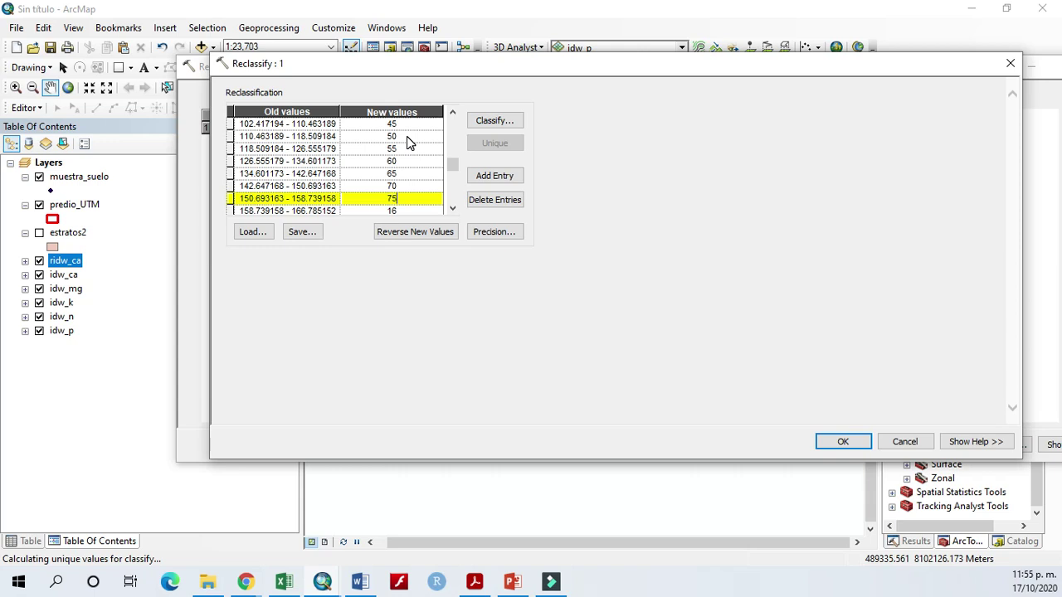
key(Return)
text(80)
key(Return)
text(85)
key(Return)
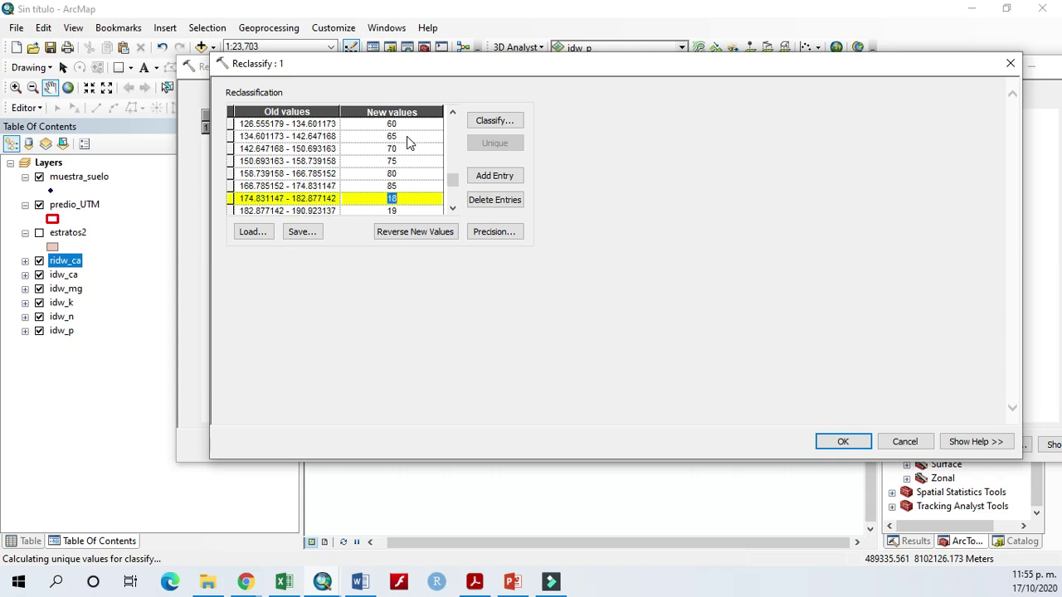
text(90)
key(Return)
text(95)
key(Return)
text(100)
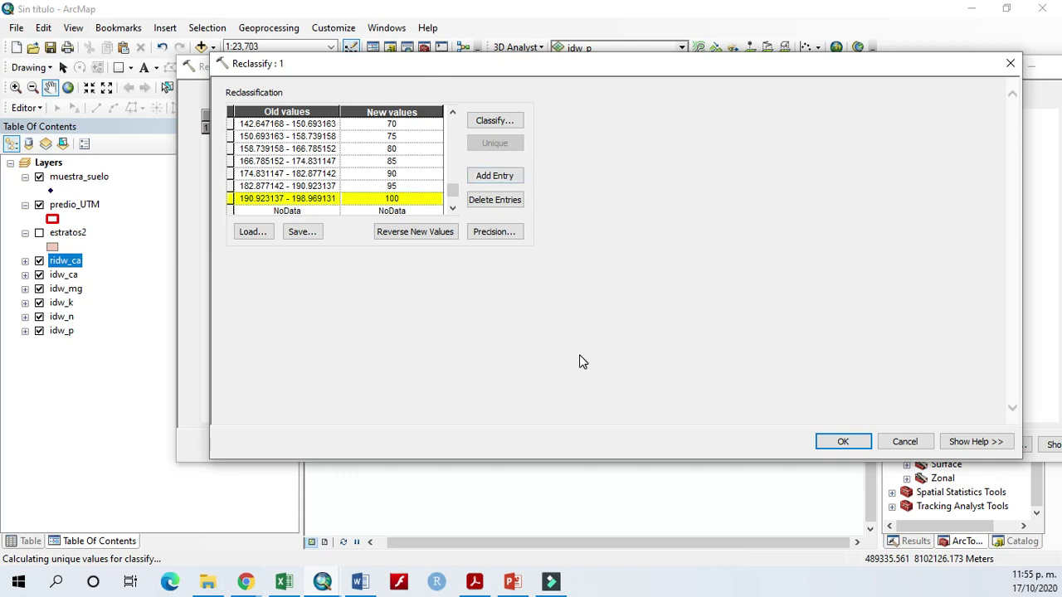
click(846, 444)
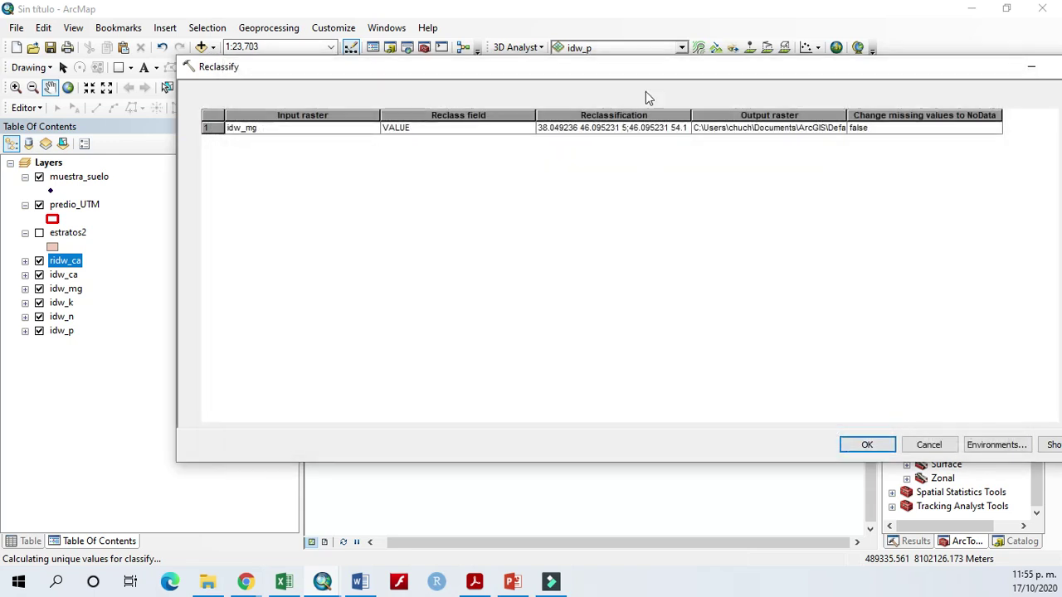
Bring the whole batch Reclassify dialog into view and open the output raster setting of the idw_mg row
drag(635, 71, 548, 78)
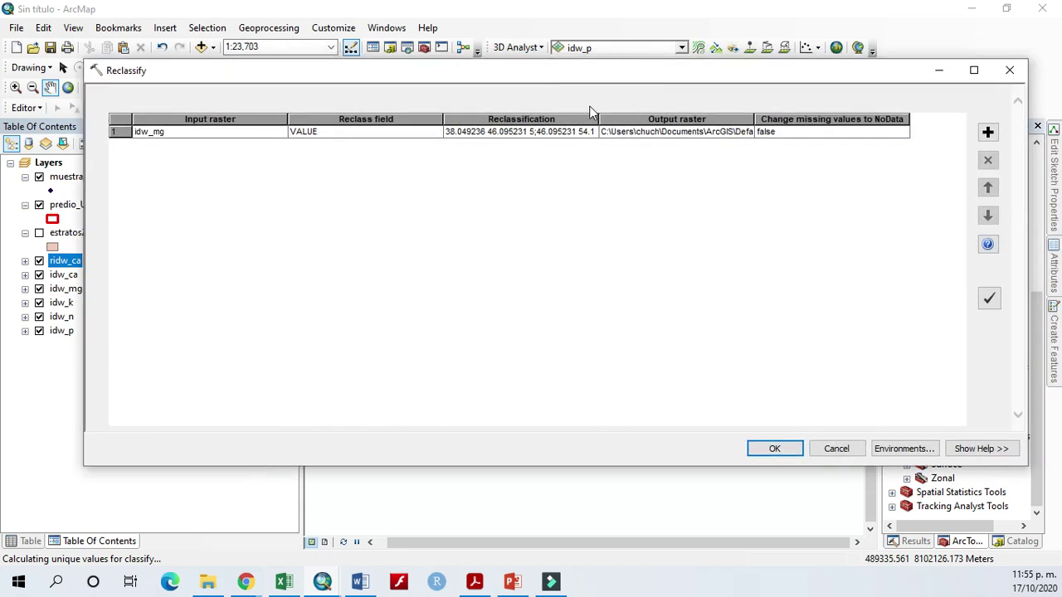
click(676, 131)
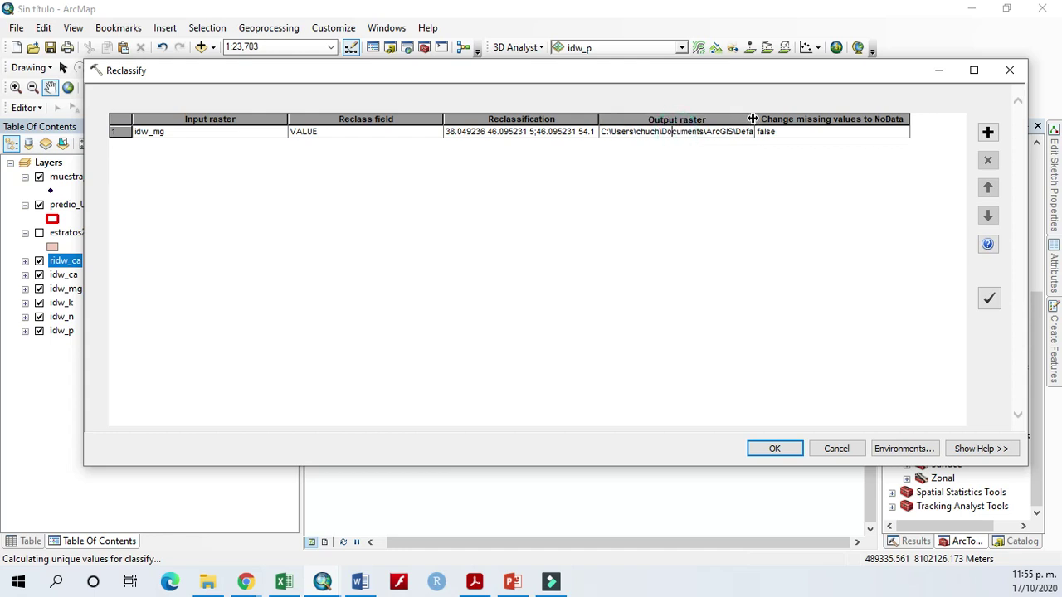
right_click(697, 133)
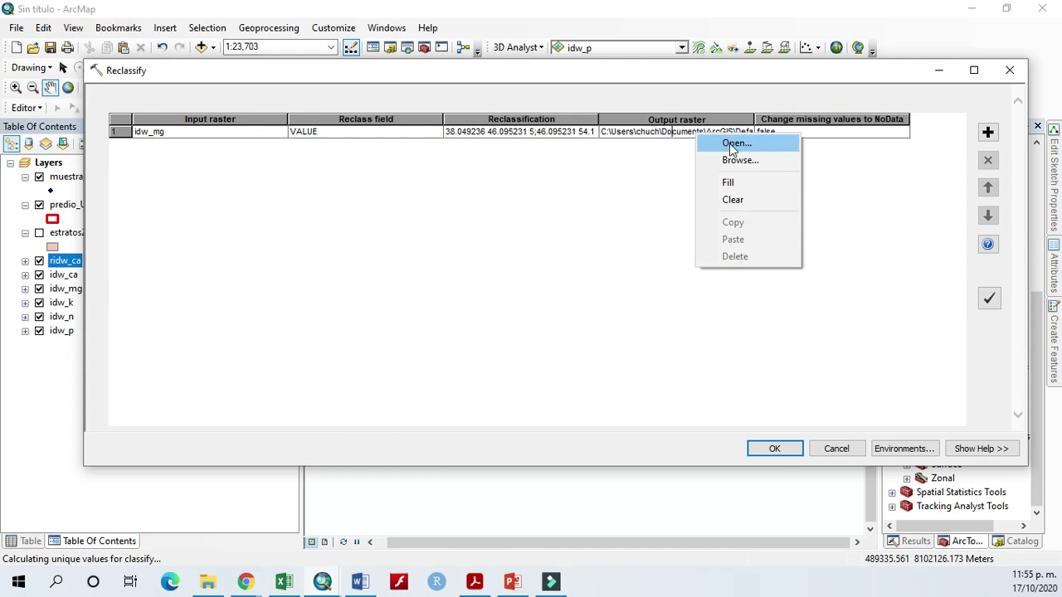
click(737, 145)
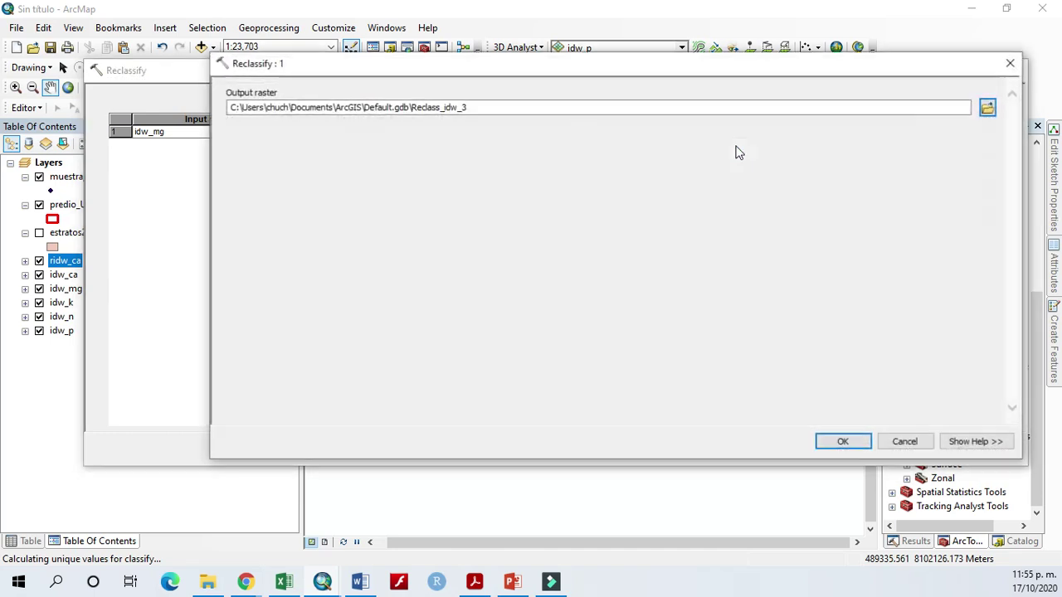
Set the output raster of the idw_mg row to ridw_mg in the Shapes folder
click(986, 108)
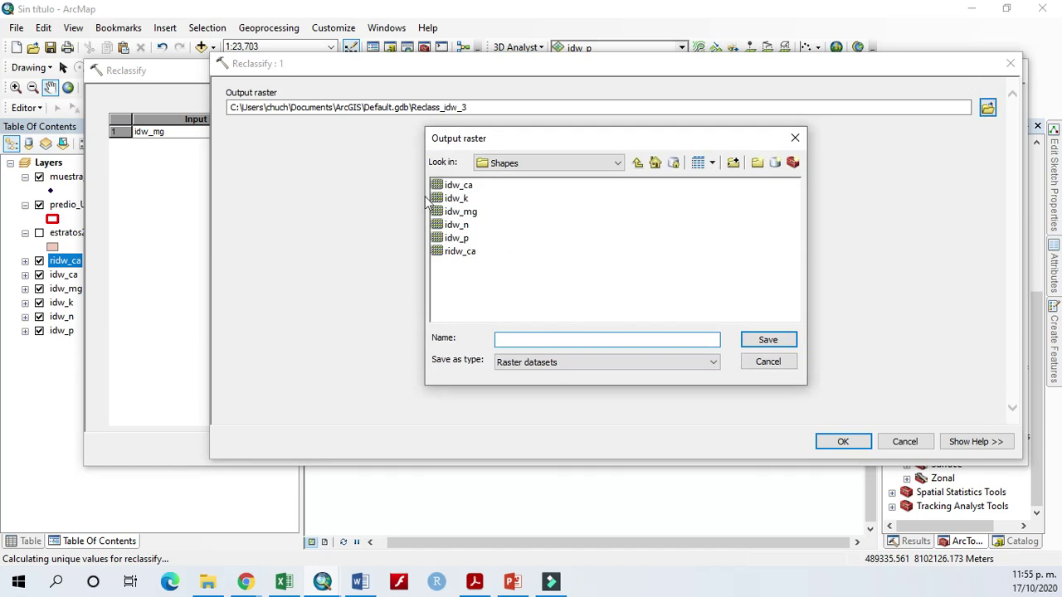
click(469, 214)
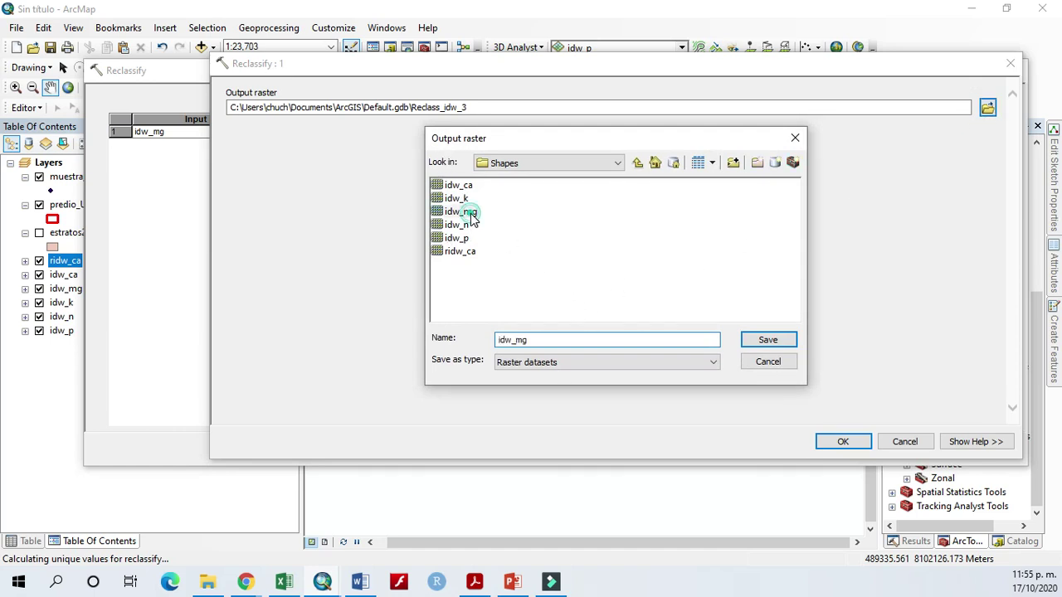
click(499, 340)
text(r)
click(767, 340)
click(830, 446)
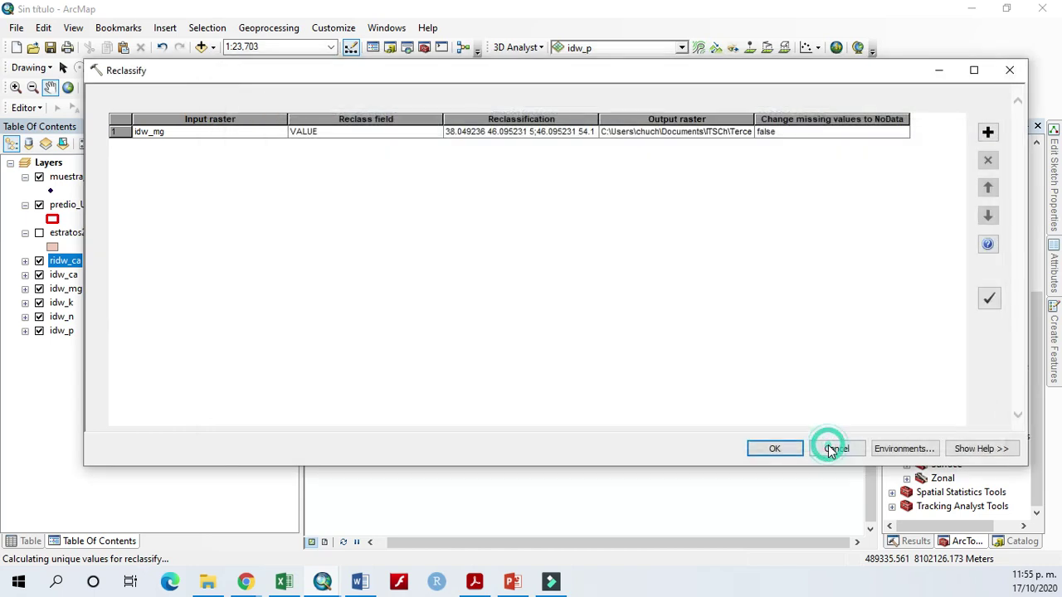
Enable changing missing values to NoData for the idw_mg row
double_click(836, 136)
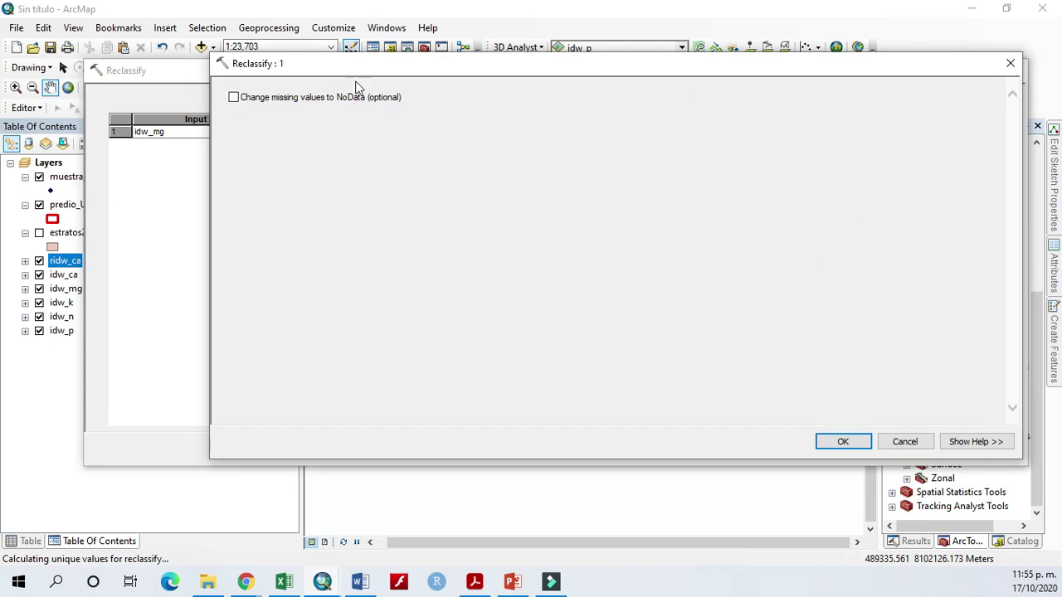
click(251, 100)
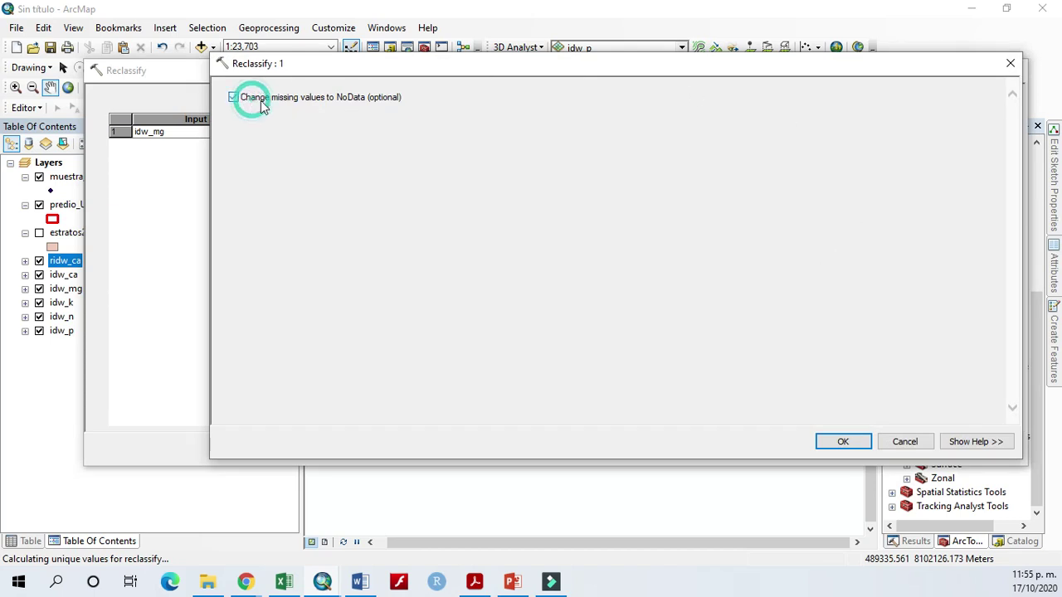
click(844, 442)
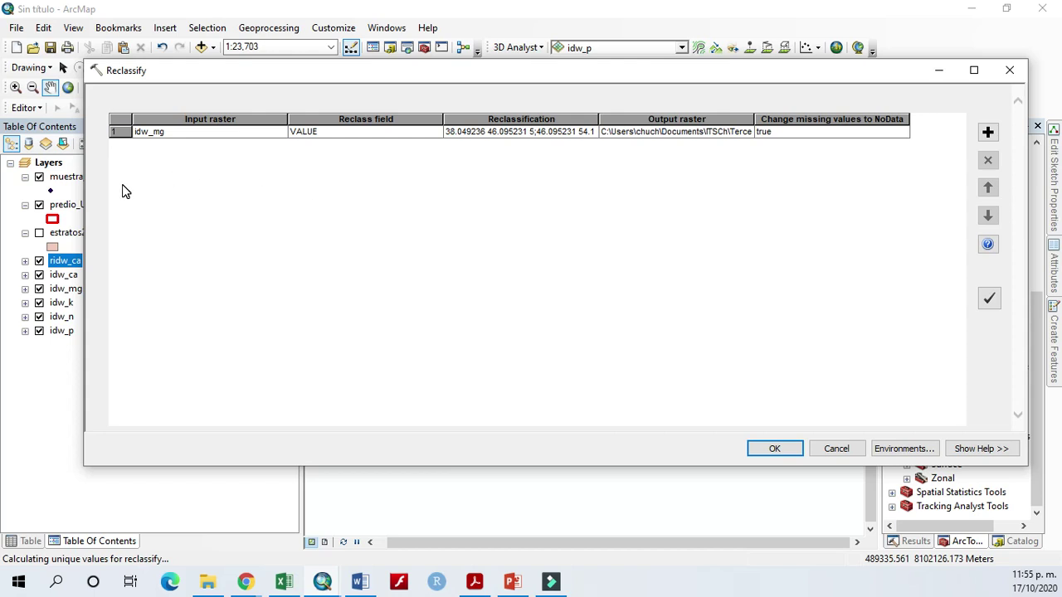
Add three more batch rows copied from the idw_mg row
click(117, 131)
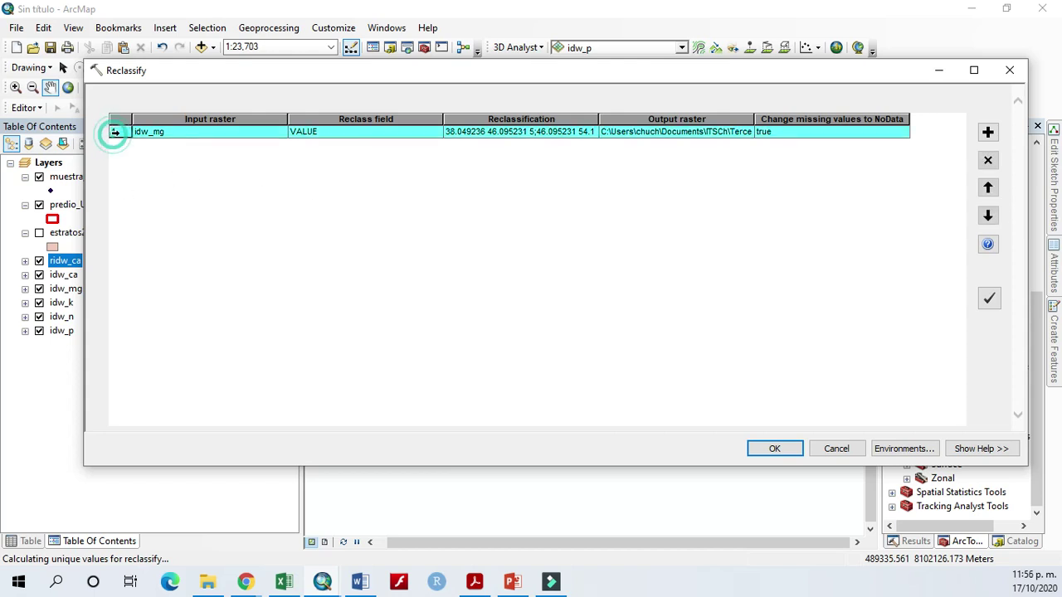
click(988, 133)
click(988, 133)
click(987, 133)
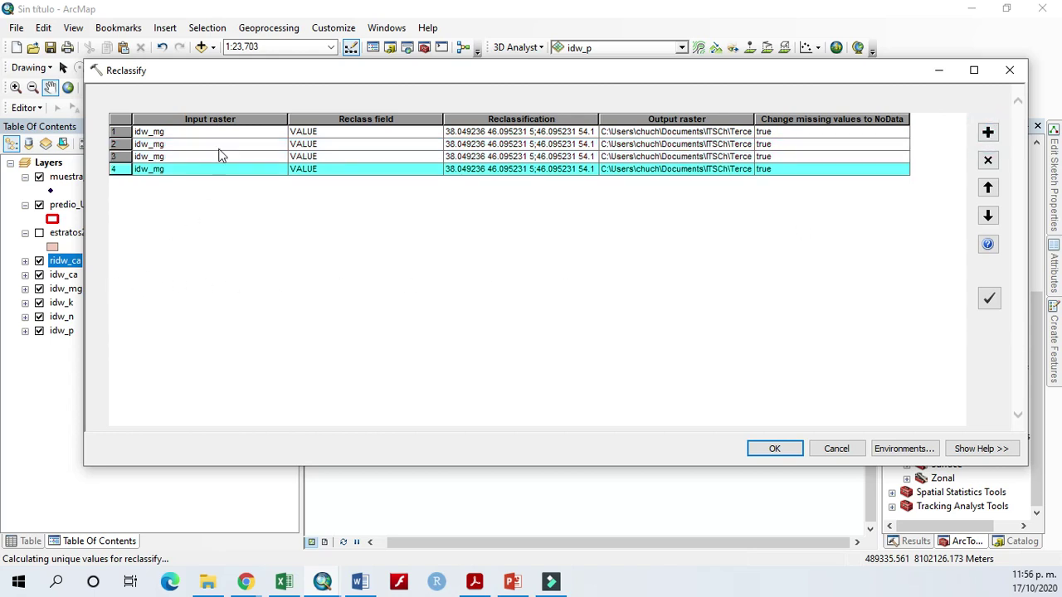
Set the input rasters of batch rows 2, 3 and 4 to idw_k, idw_n and idw_p respectively
drag(197, 73, 312, 86)
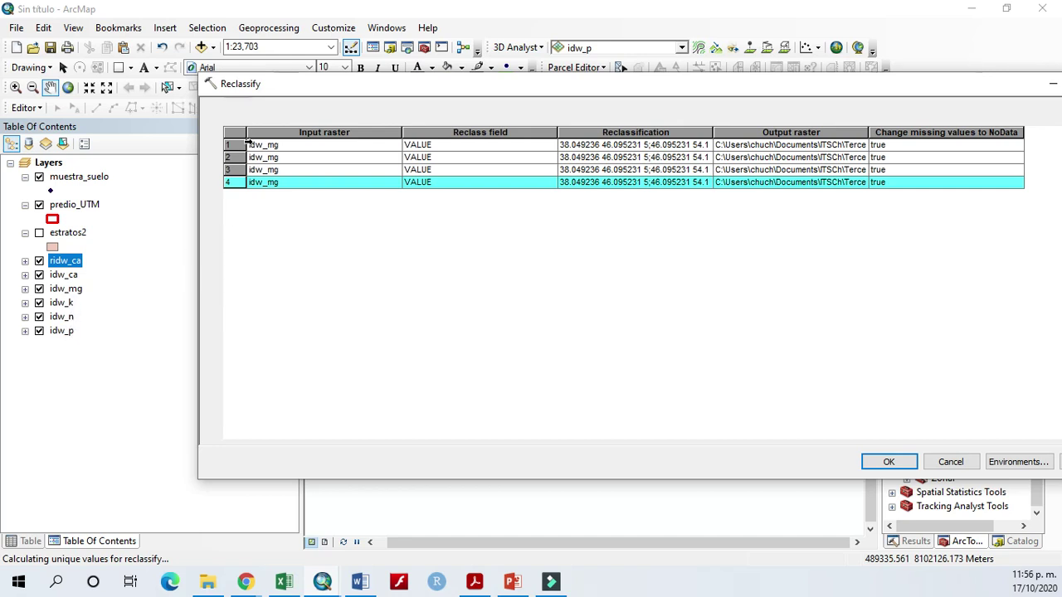
click(295, 158)
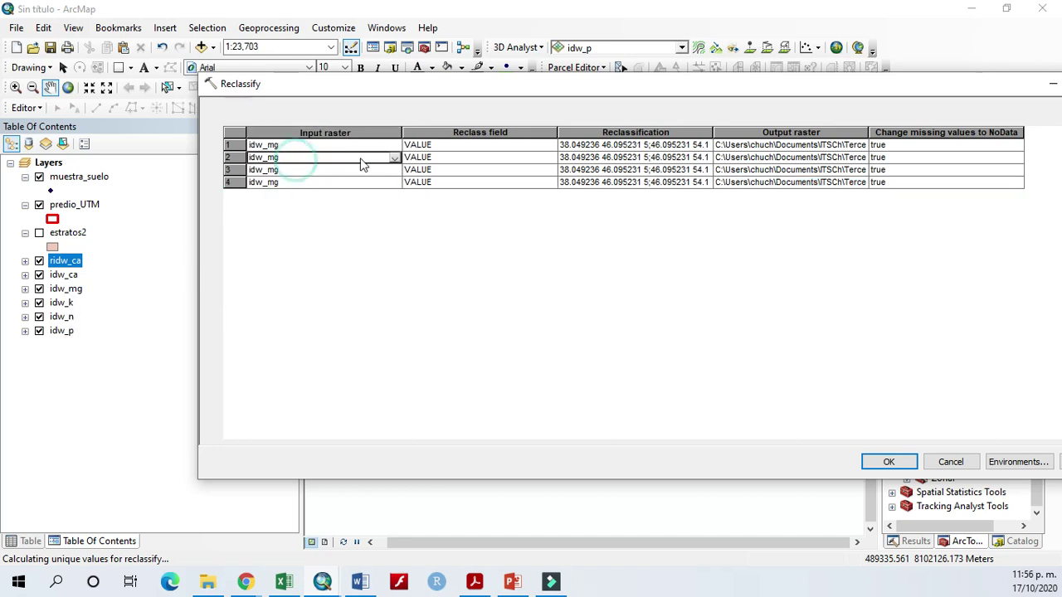
click(395, 158)
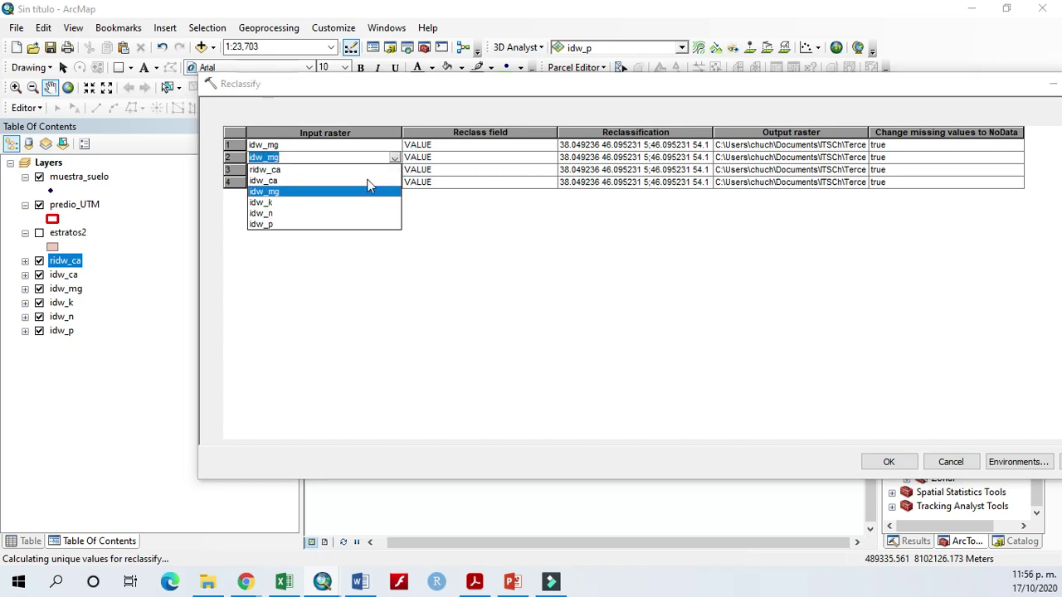
click(277, 203)
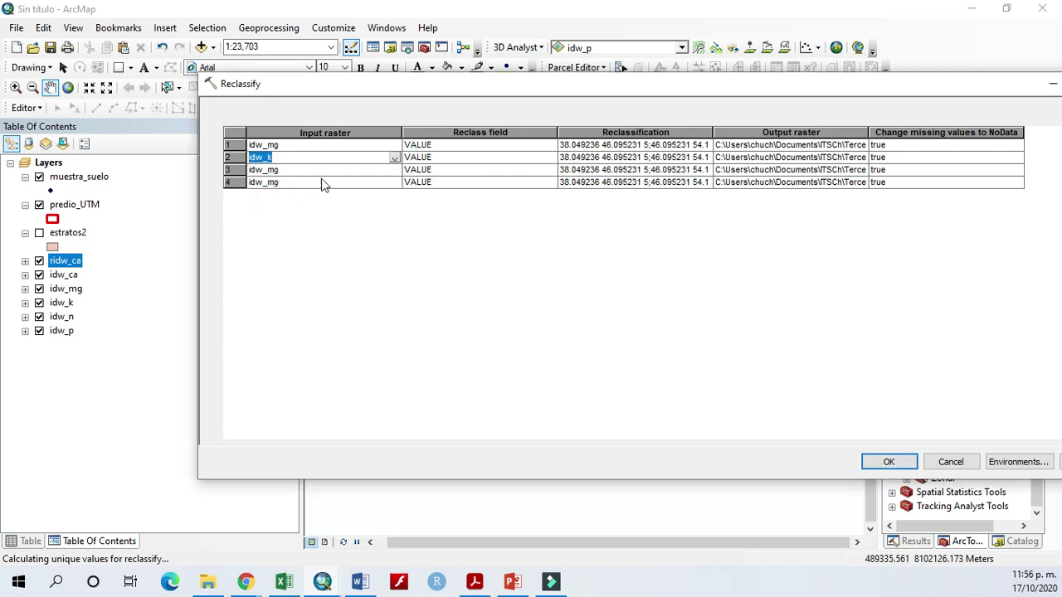
click(346, 169)
click(393, 170)
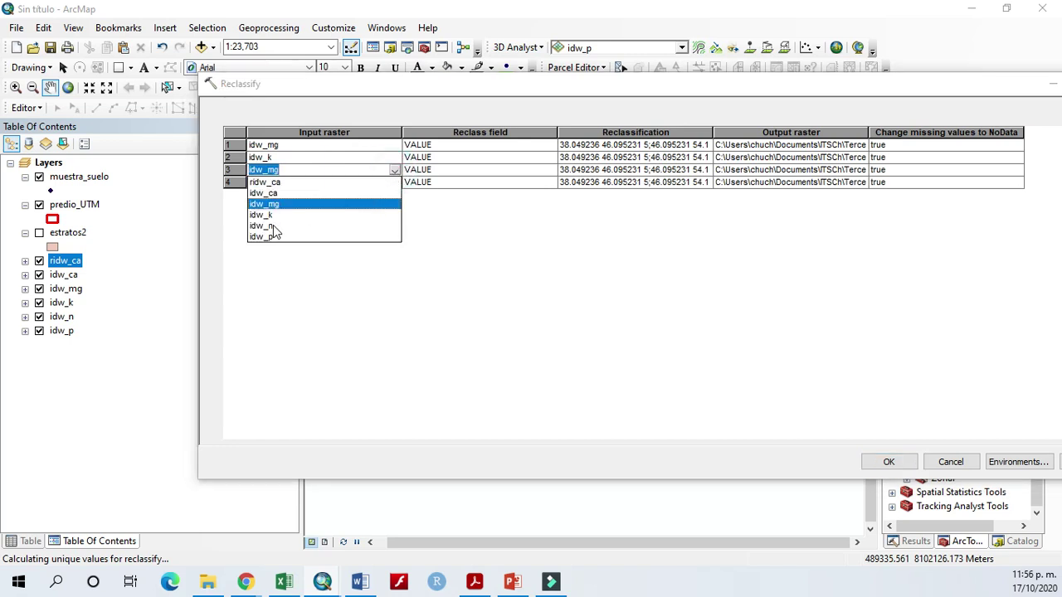
click(273, 225)
click(368, 183)
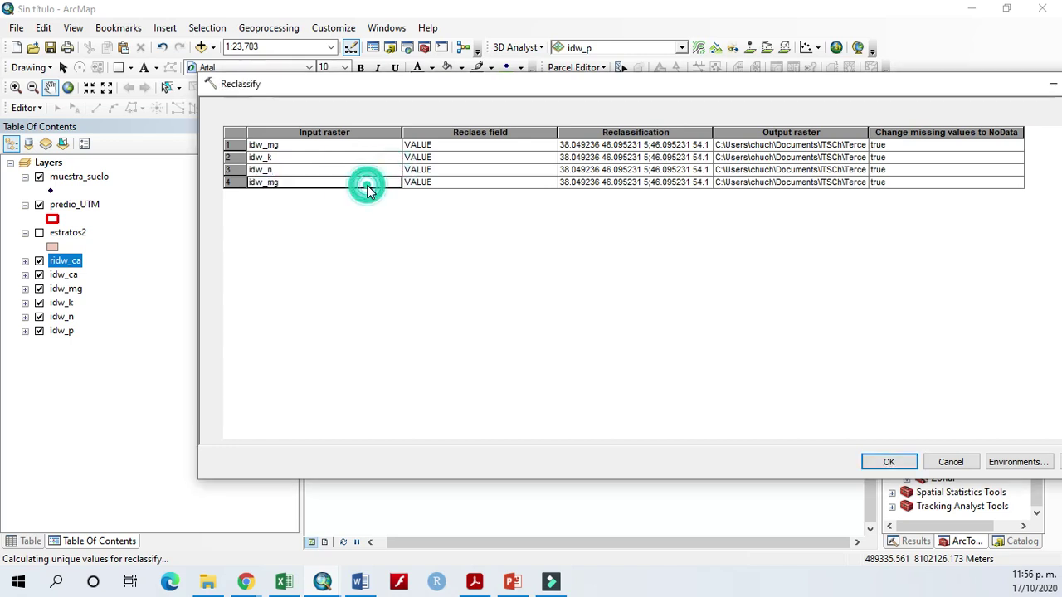
click(378, 184)
click(394, 182)
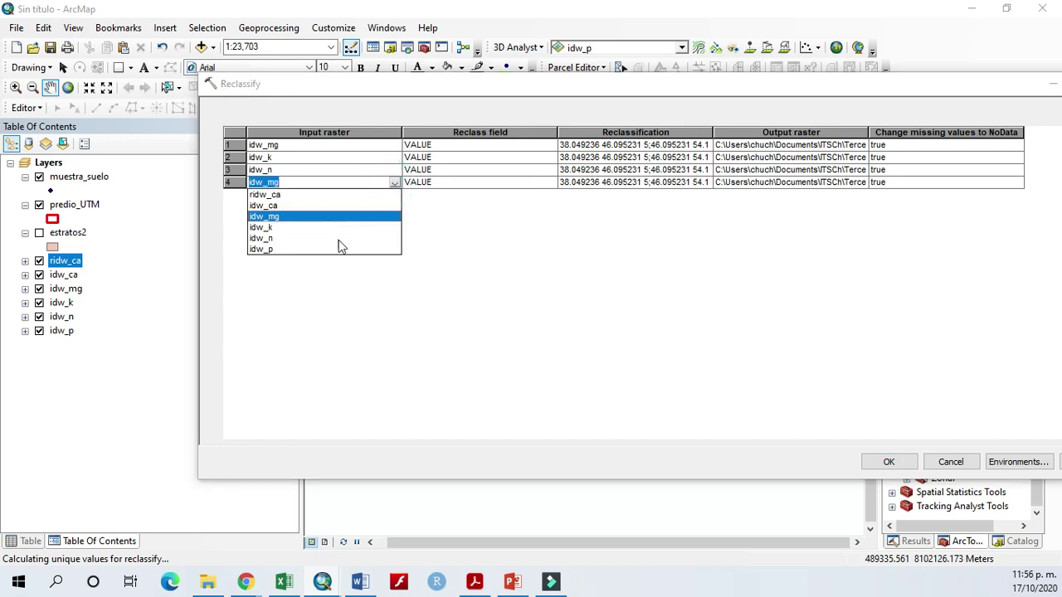
click(264, 249)
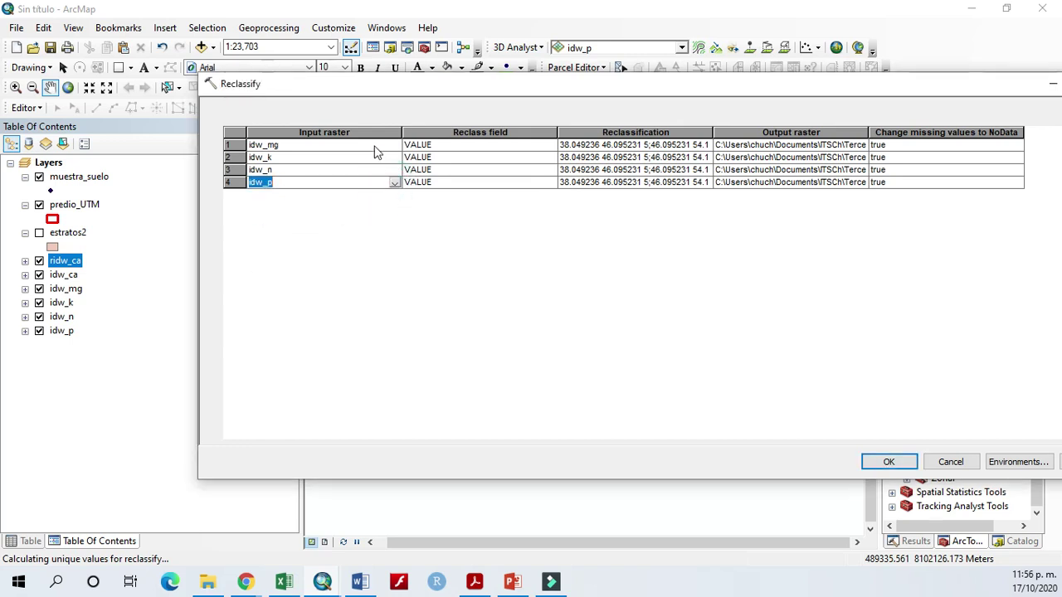
Examine the reclassification ranges and new values of the idw_k row, and close its settings without changing them
drag(351, 86, 206, 86)
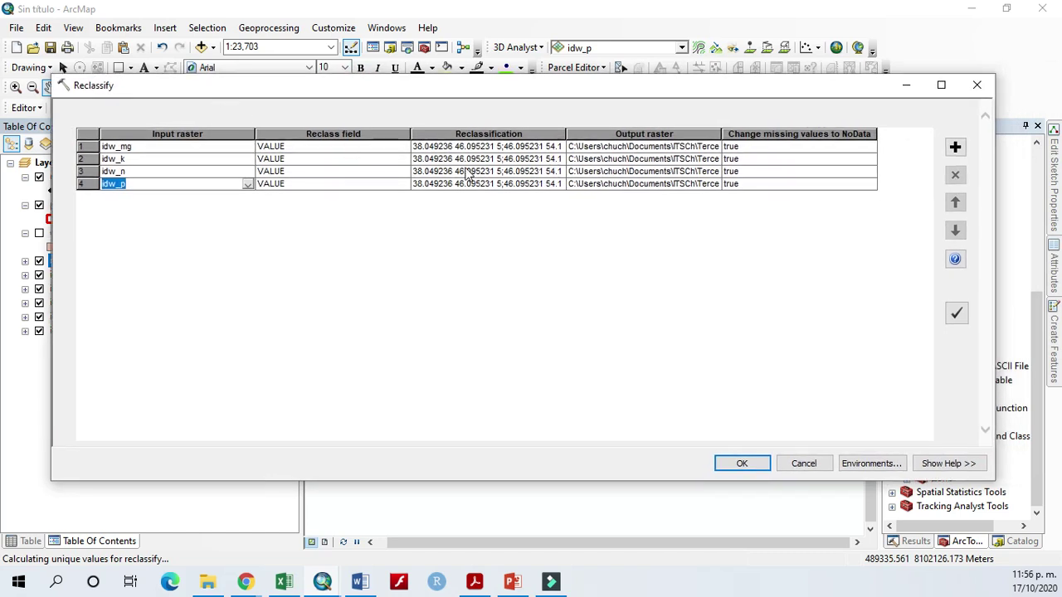
click(491, 161)
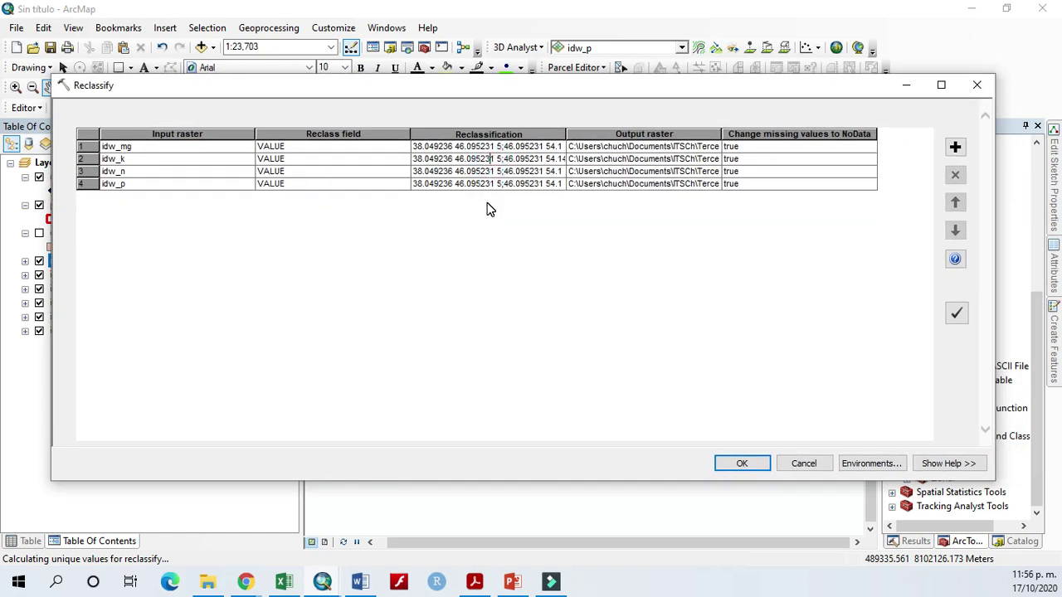
double_click(519, 162)
double_click(494, 159)
click(494, 159)
double_click(494, 159)
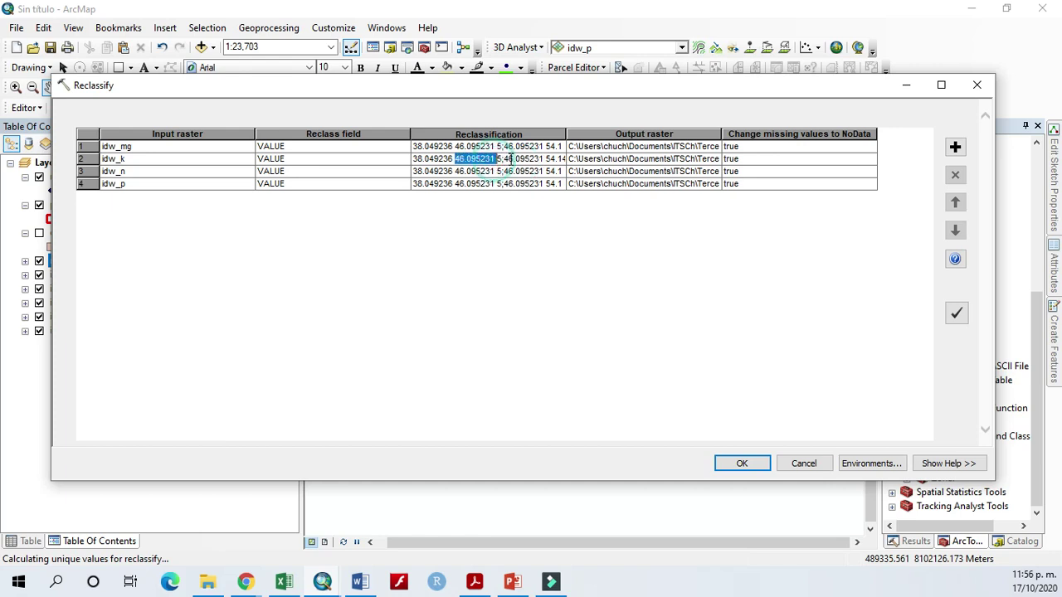
right_click(511, 161)
click(531, 170)
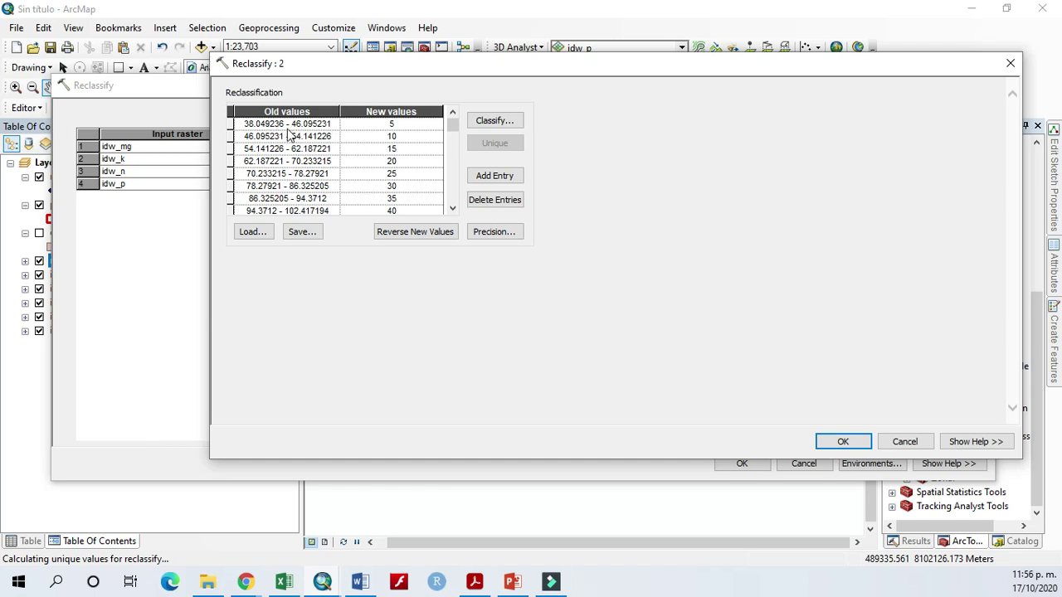
click(1010, 64)
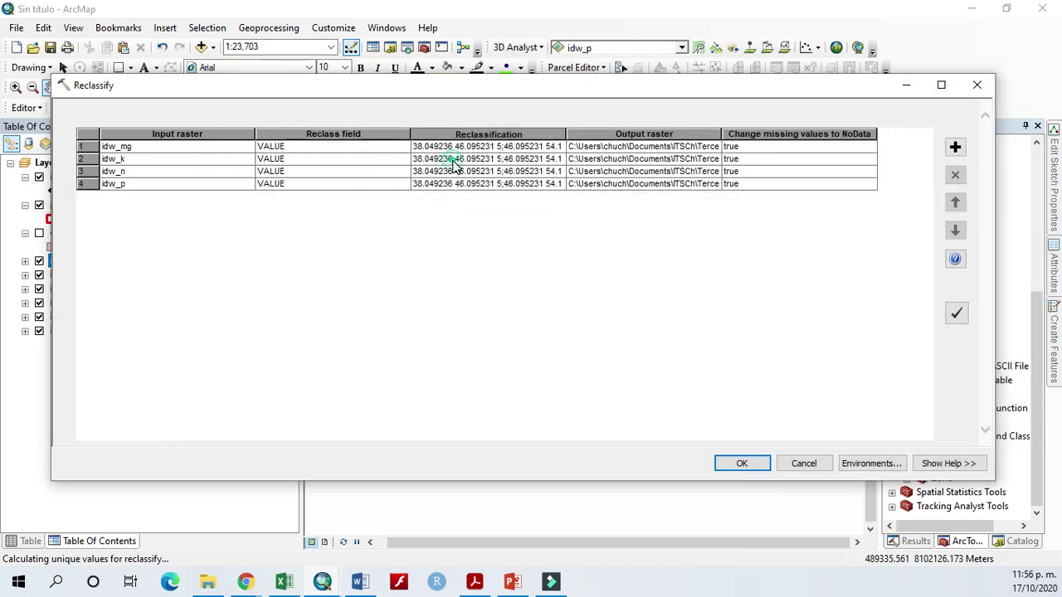
click(446, 162)
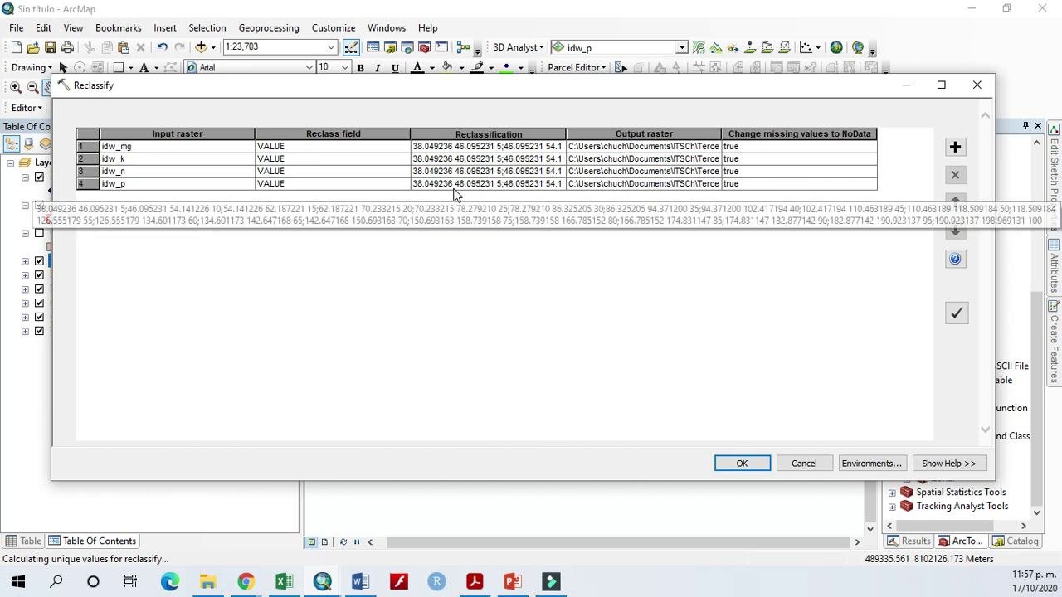
click(485, 162)
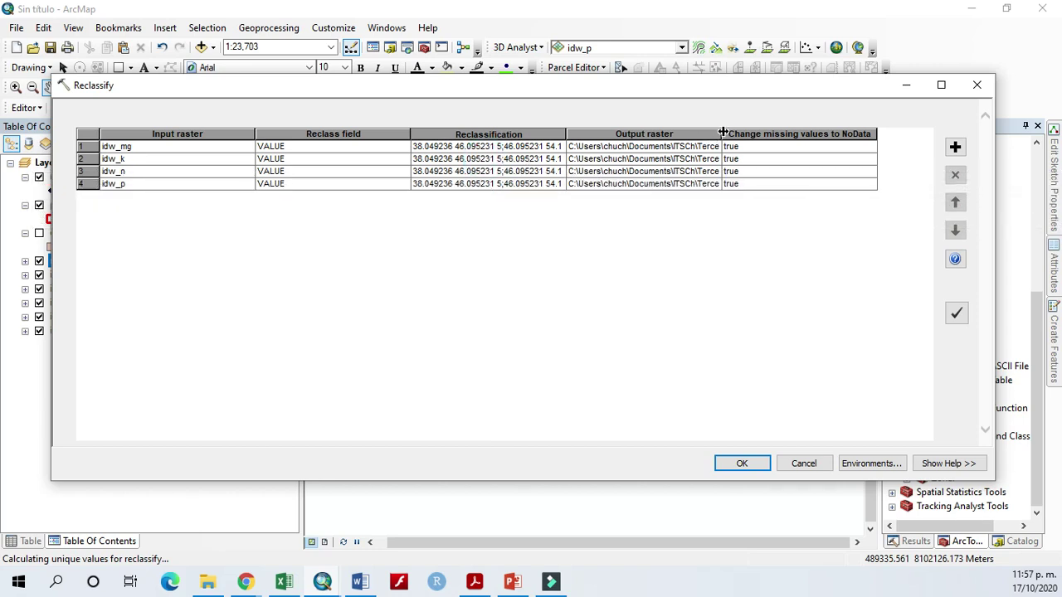
Narrow the Reclass field and Reclassification columns and widen the Output raster column until the full paths fit
drag(720, 133, 780, 133)
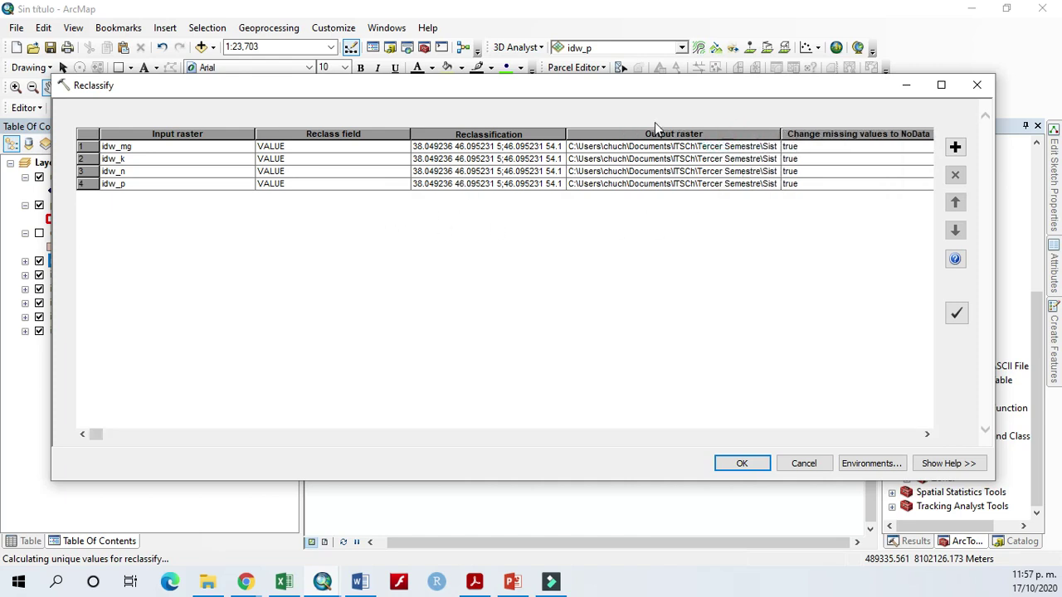
drag(410, 134, 306, 135)
drag(459, 133, 371, 135)
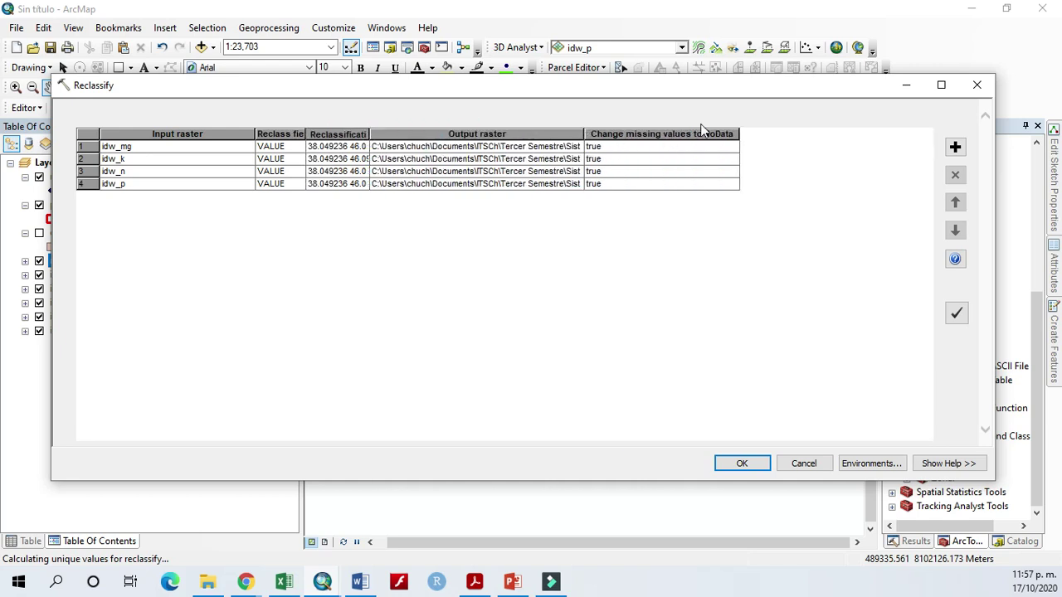
drag(737, 132, 822, 135)
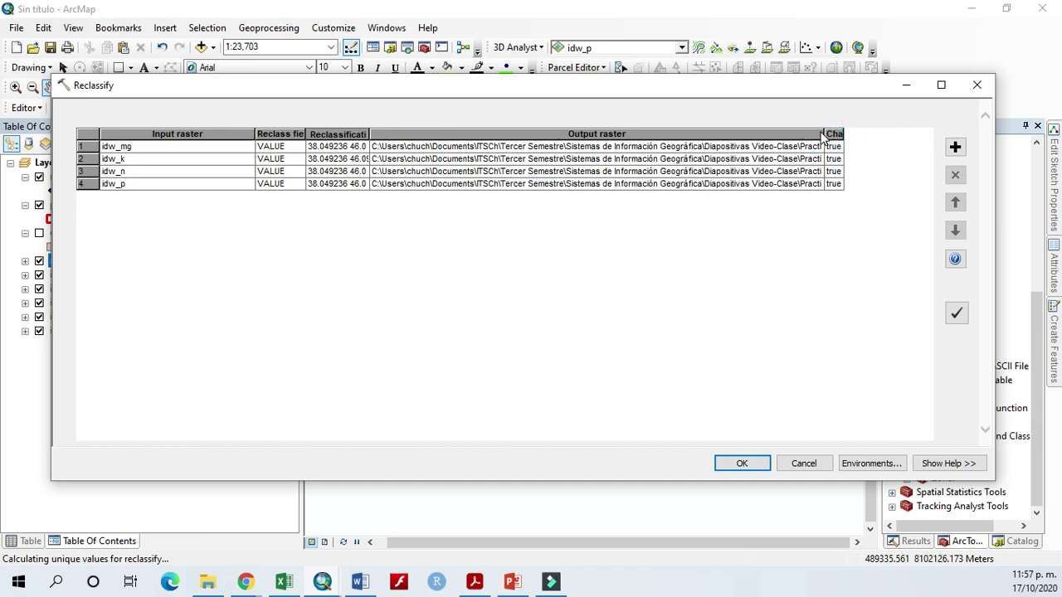
drag(822, 134, 919, 135)
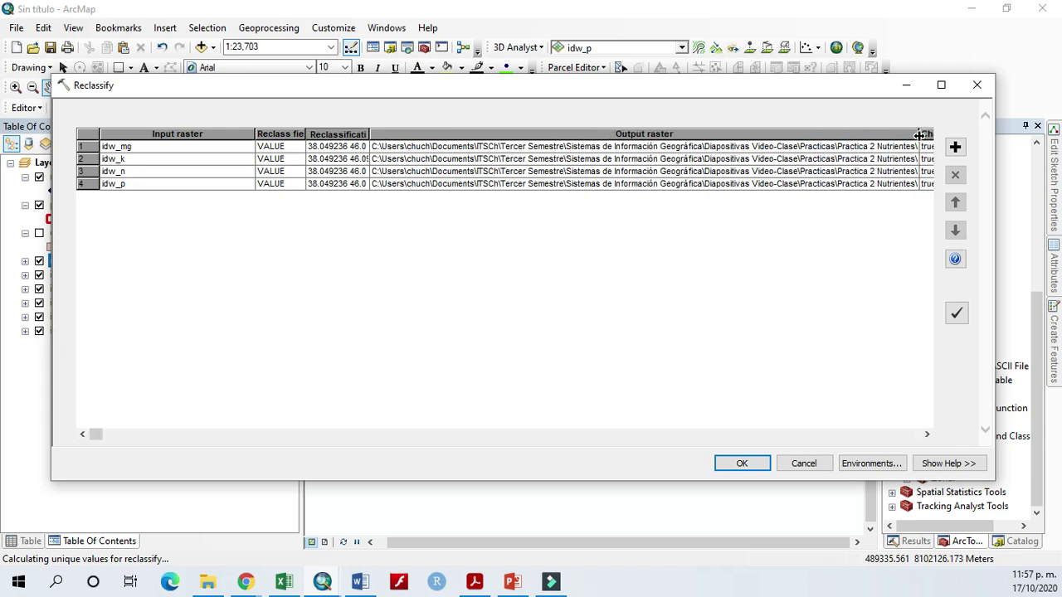
click(923, 434)
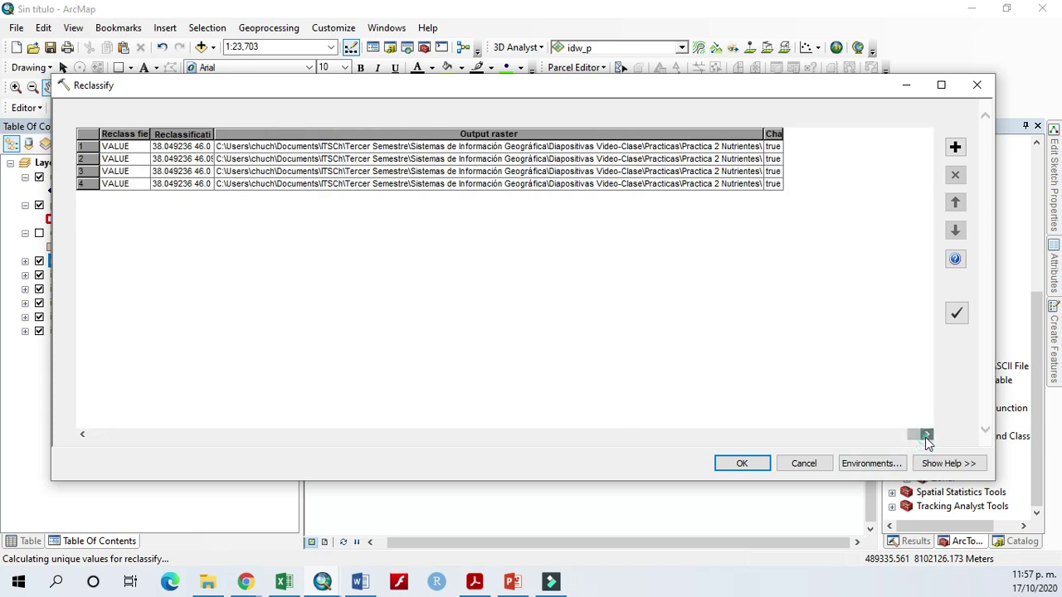
drag(763, 135, 909, 137)
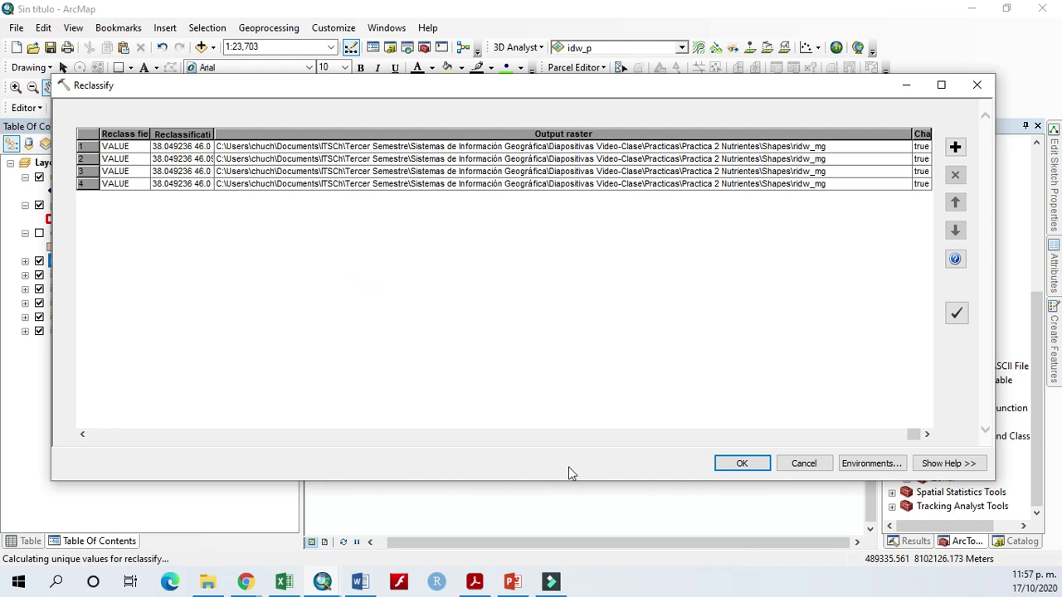
Rename the output raster of the idw_k row to ridw_k, keeping it in the Shapes folder
click(909, 434)
click(106, 437)
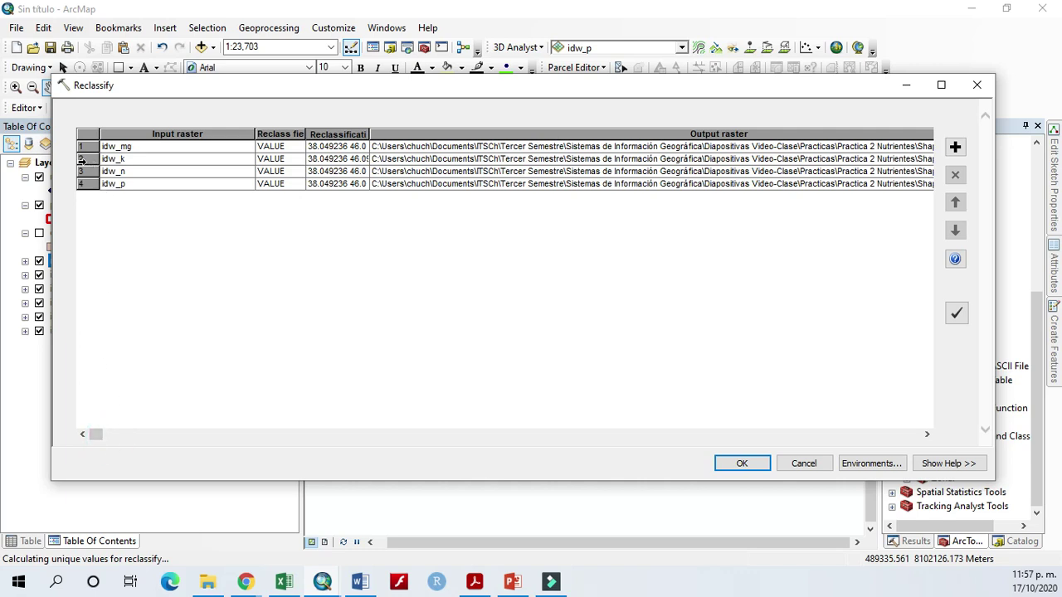
click(80, 158)
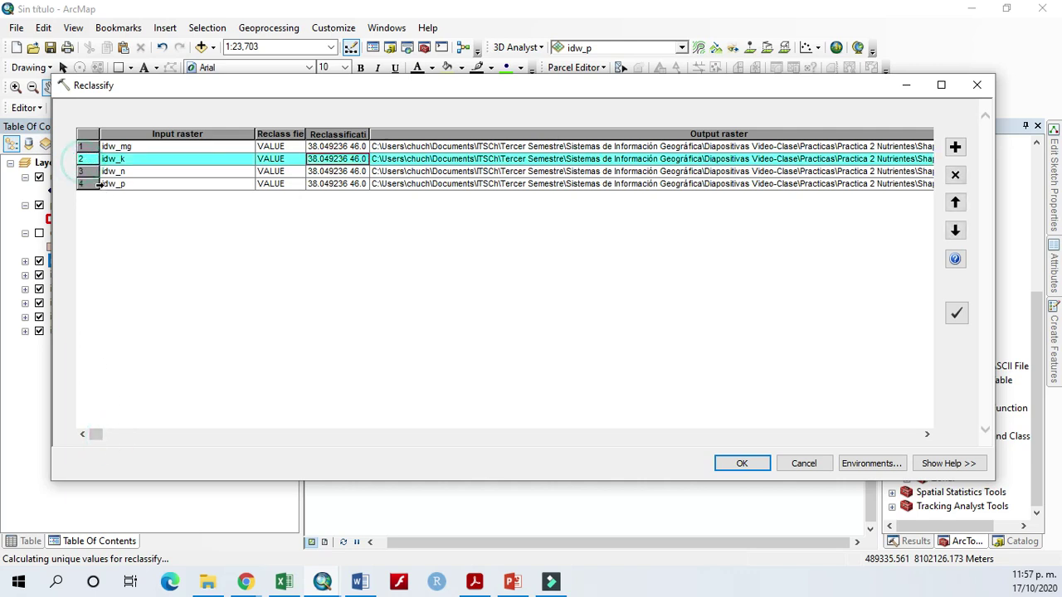
click(927, 434)
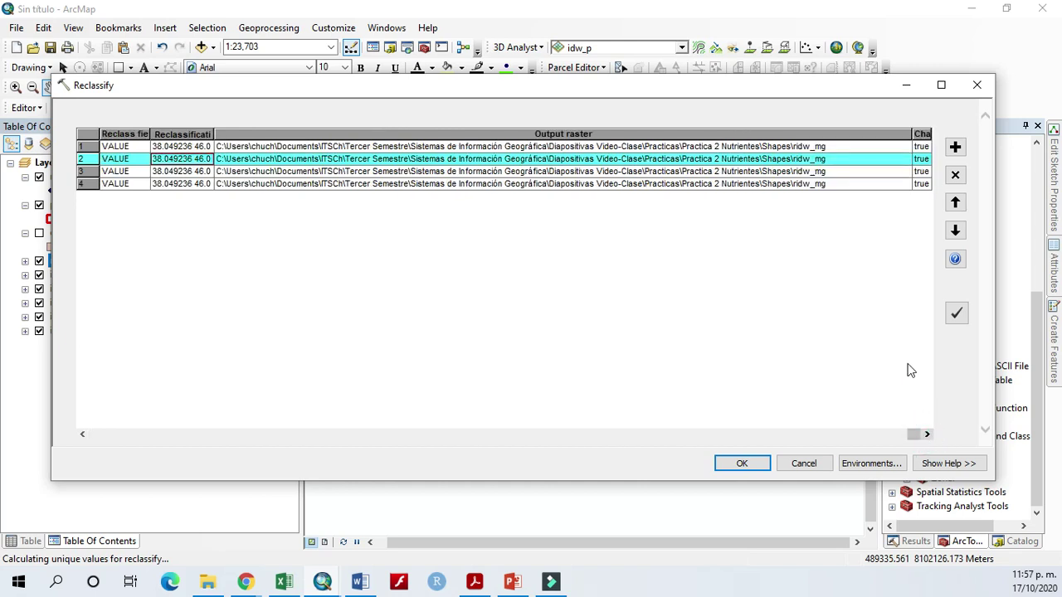
click(826, 160)
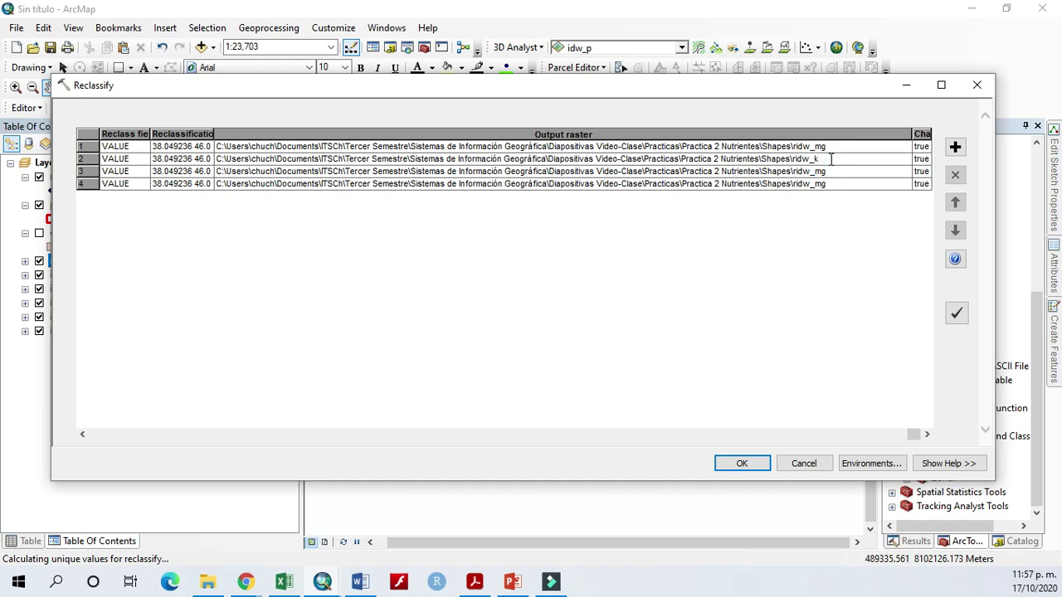
Rename the output raster of the idw_n row to ridw_n, keeping it in the Shapes folder
click(99, 435)
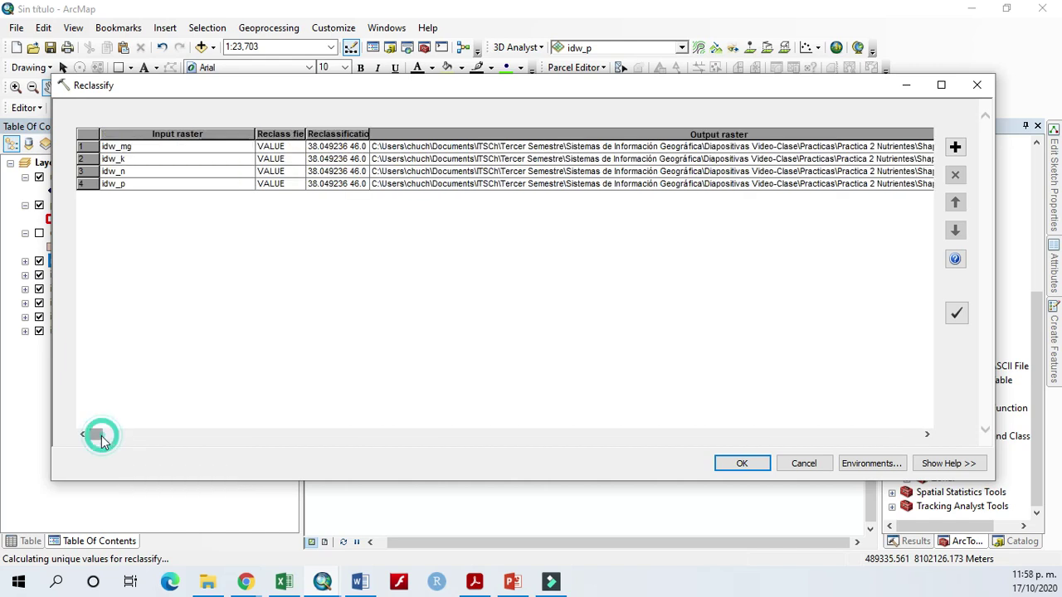
click(84, 172)
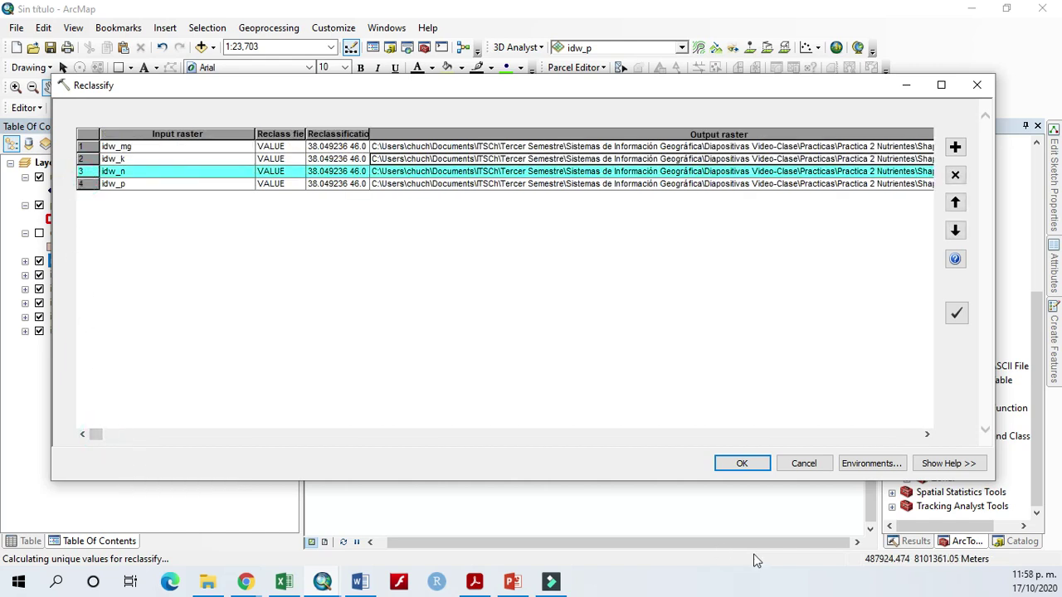
click(927, 435)
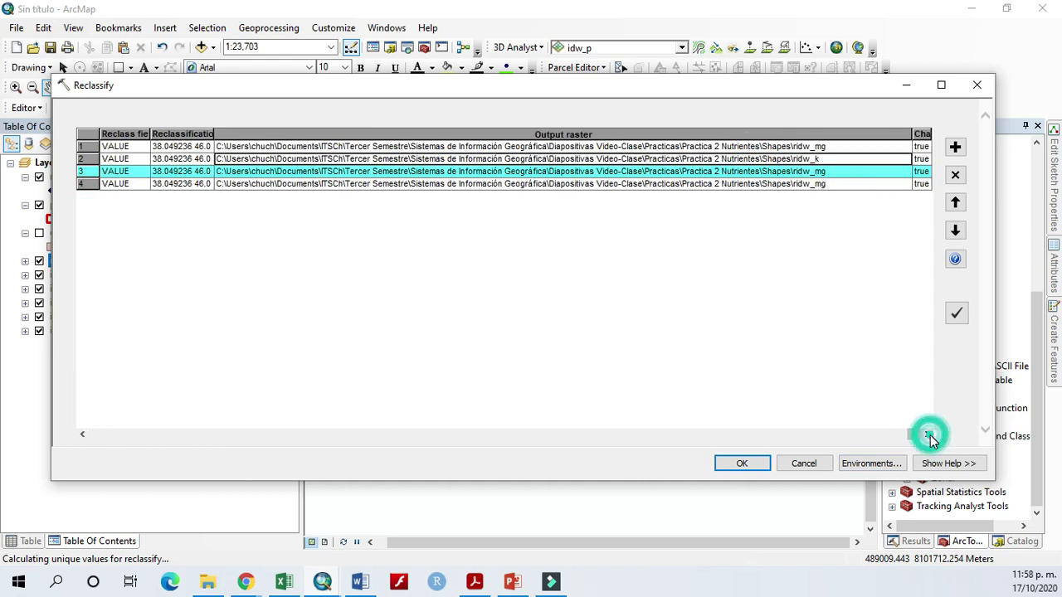
click(839, 170)
double_click(839, 171)
click(859, 107)
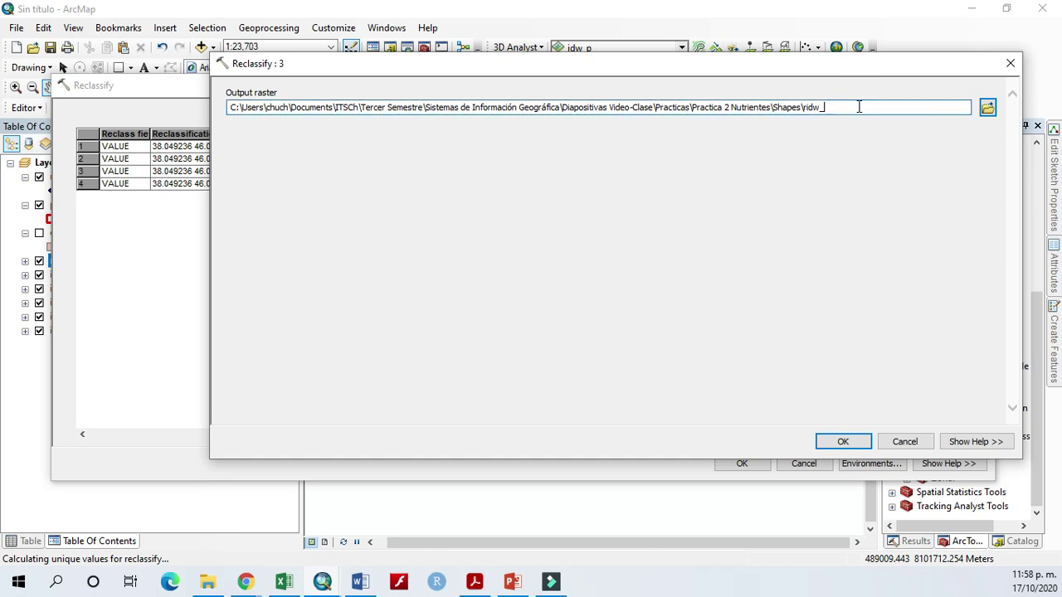
click(843, 441)
Rename the output raster of the idw_p row to ridw_p, keeping it in the Shapes folder
double_click(826, 183)
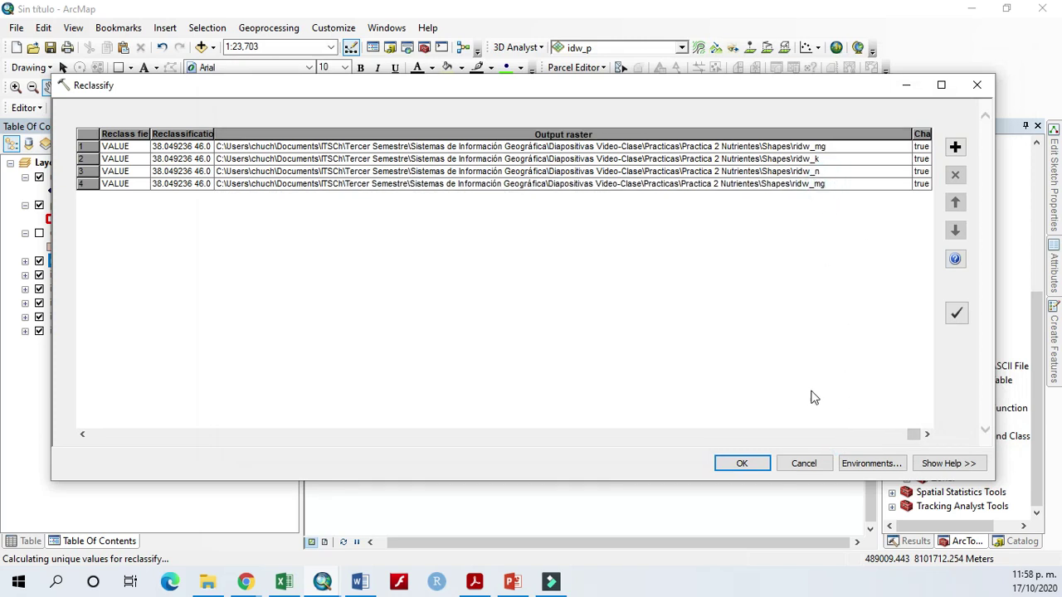
drag(912, 434, 62, 427)
click(95, 434)
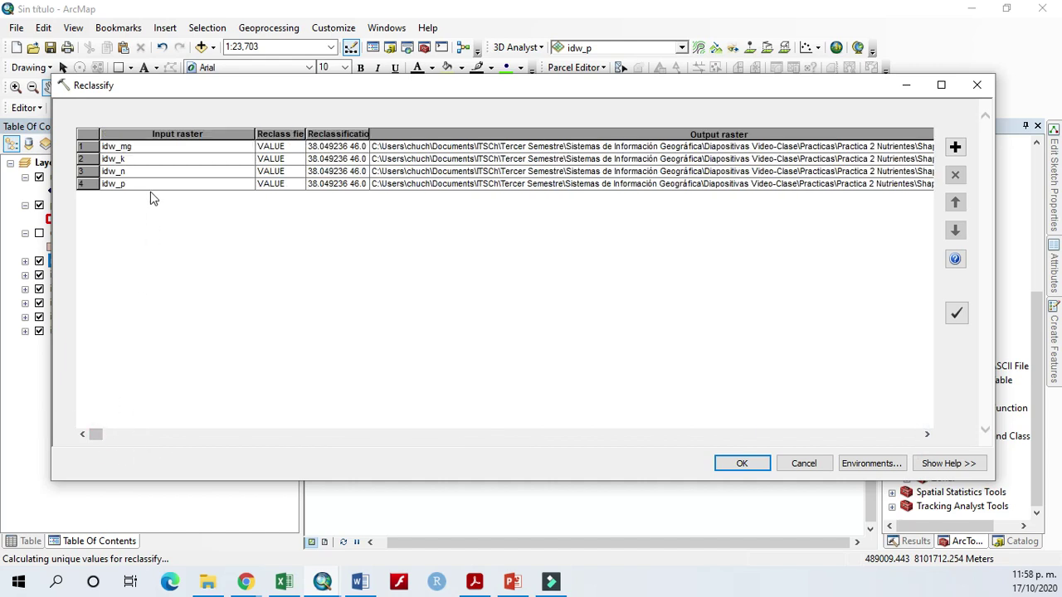
click(913, 434)
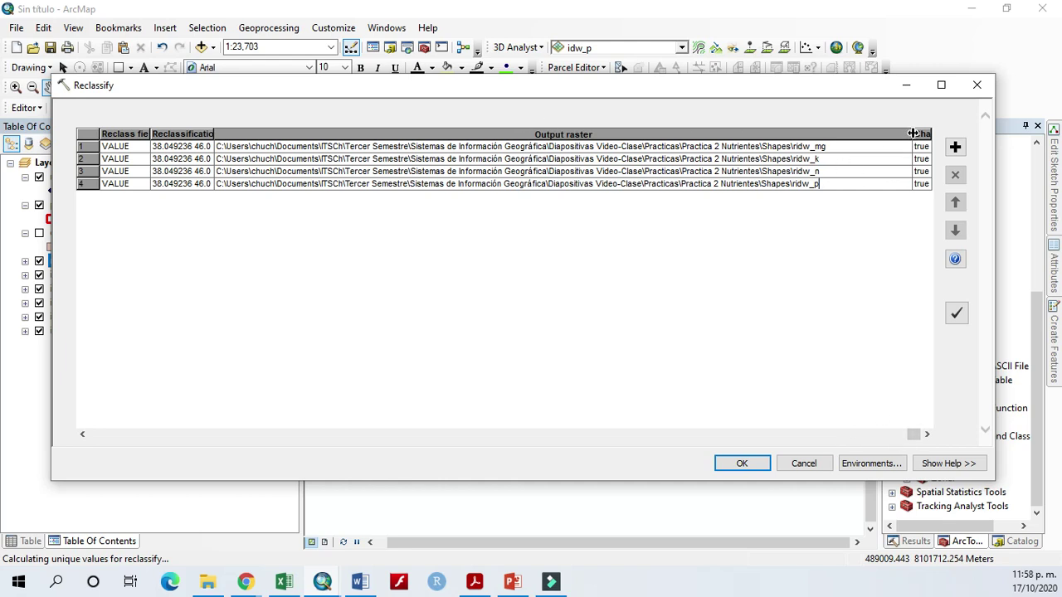
Widen the Reclassification column and examine the ranges, new values and classification settings of batch row 2, closing them without changes
drag(912, 134, 489, 133)
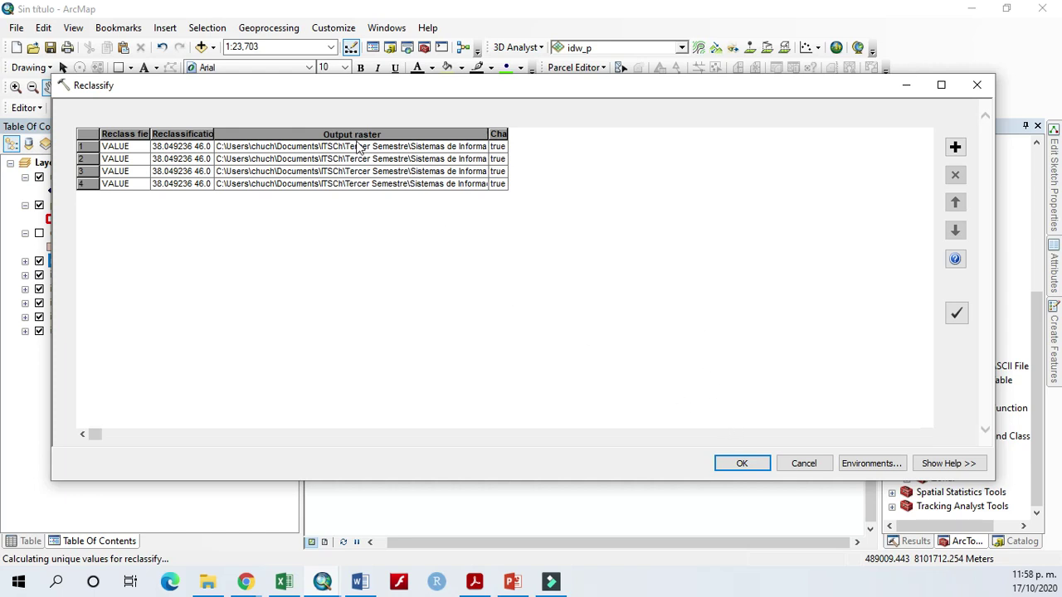
drag(215, 133, 572, 134)
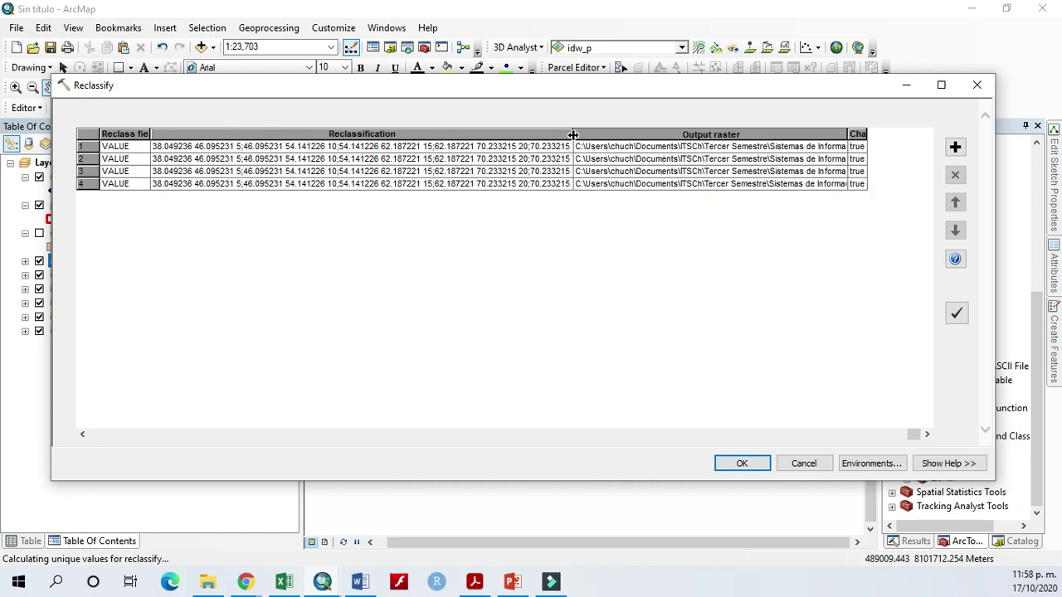
right_click(191, 163)
click(234, 171)
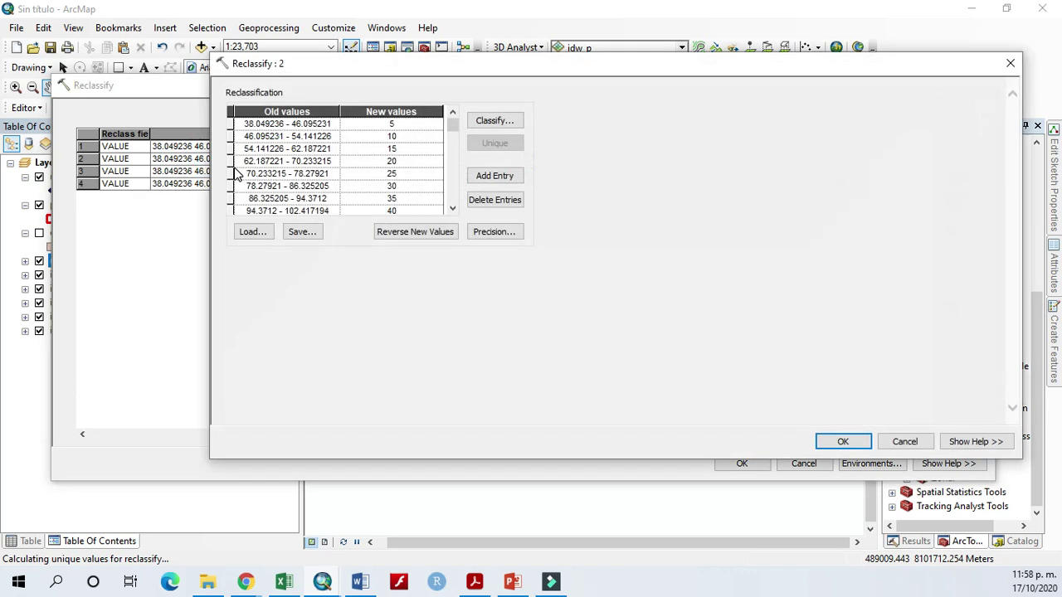
drag(455, 181, 446, 204)
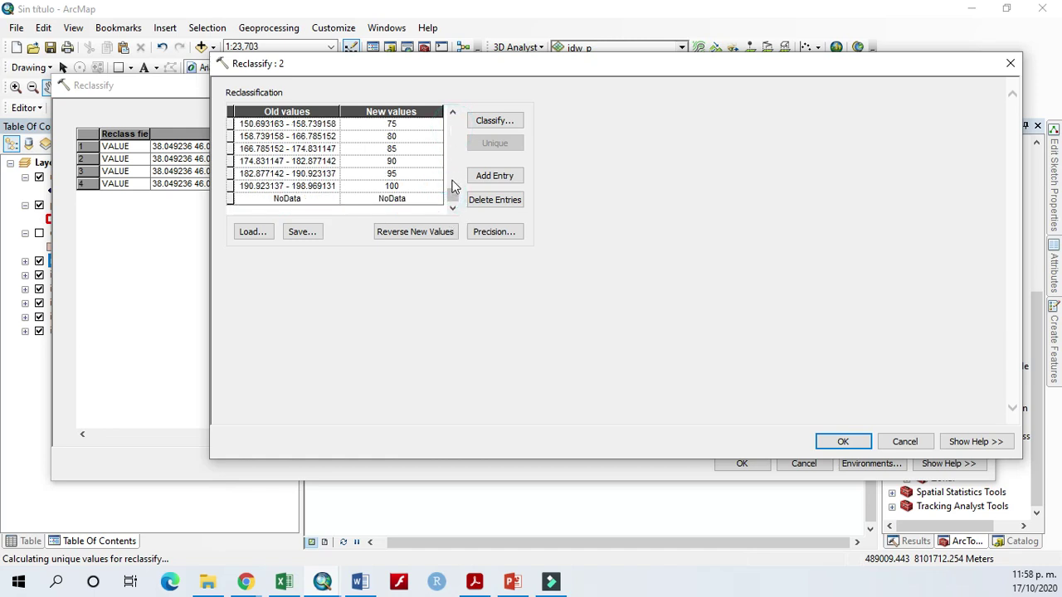
drag(452, 193, 455, 108)
click(497, 121)
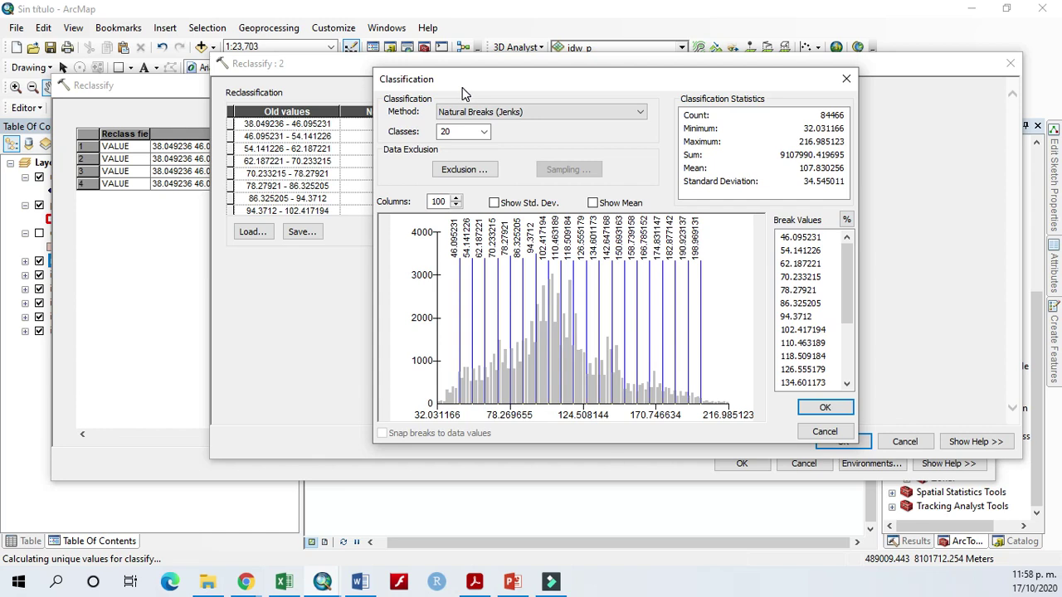
click(846, 80)
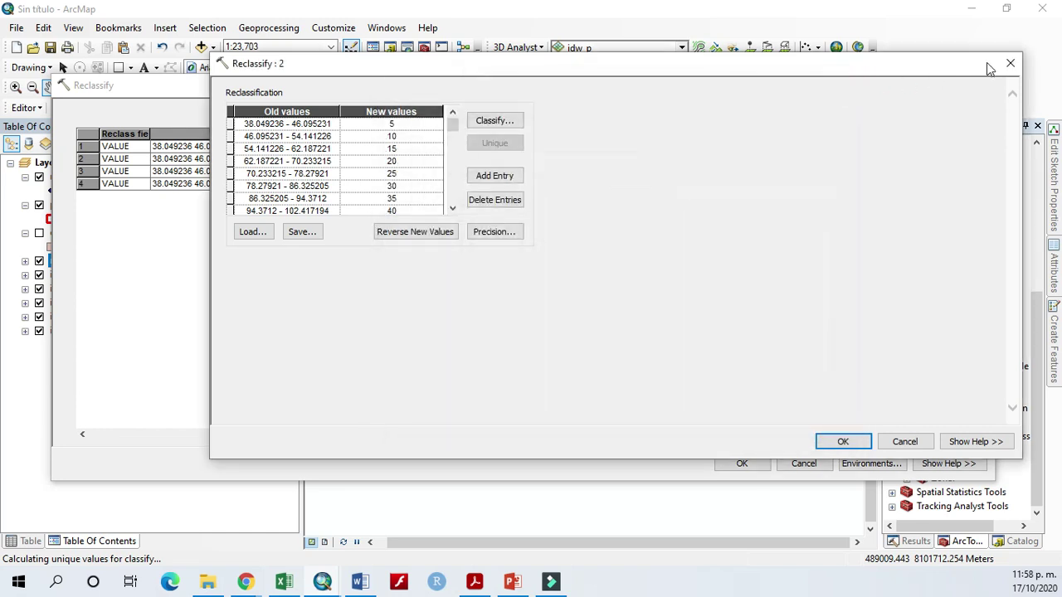
click(1009, 63)
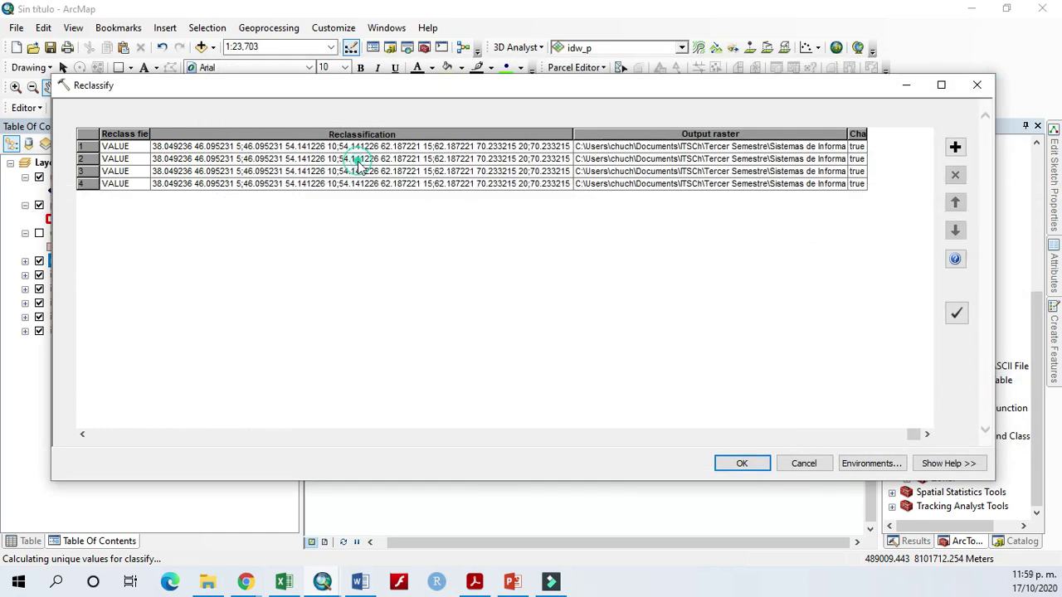
Check the reclassification ranges and new values of batch row 3, and close its settings without changing them
right_click(265, 171)
click(304, 185)
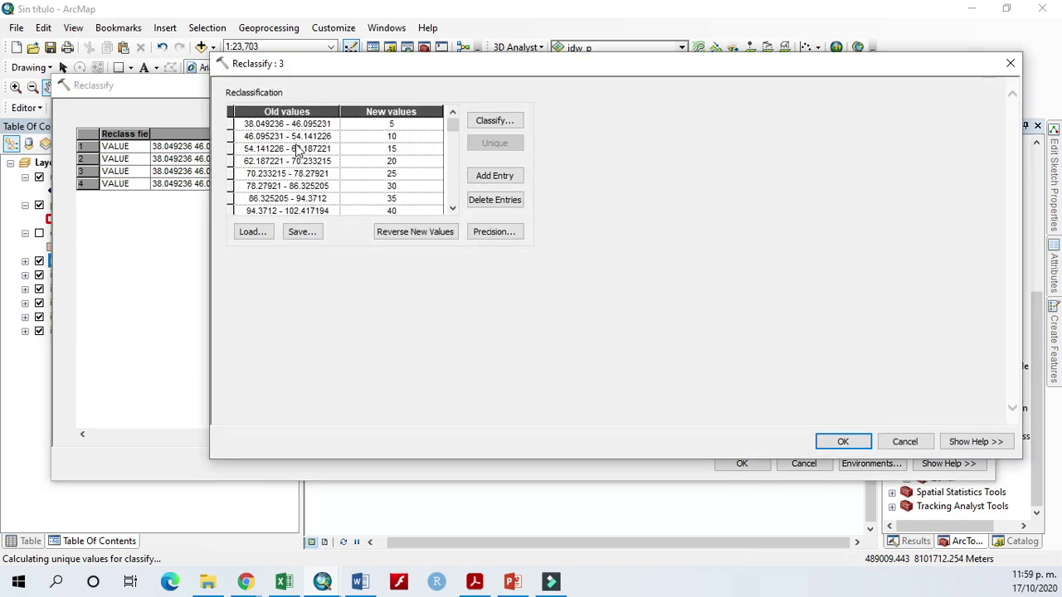
click(1009, 63)
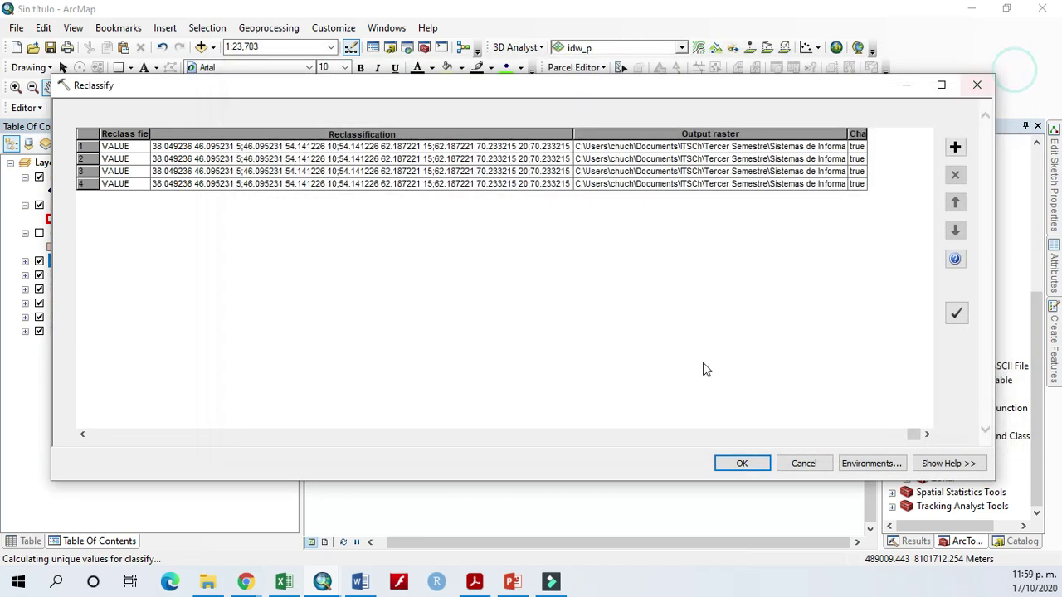
Reselect idw_k as the input raster of batch row 2
drag(913, 434, 73, 413)
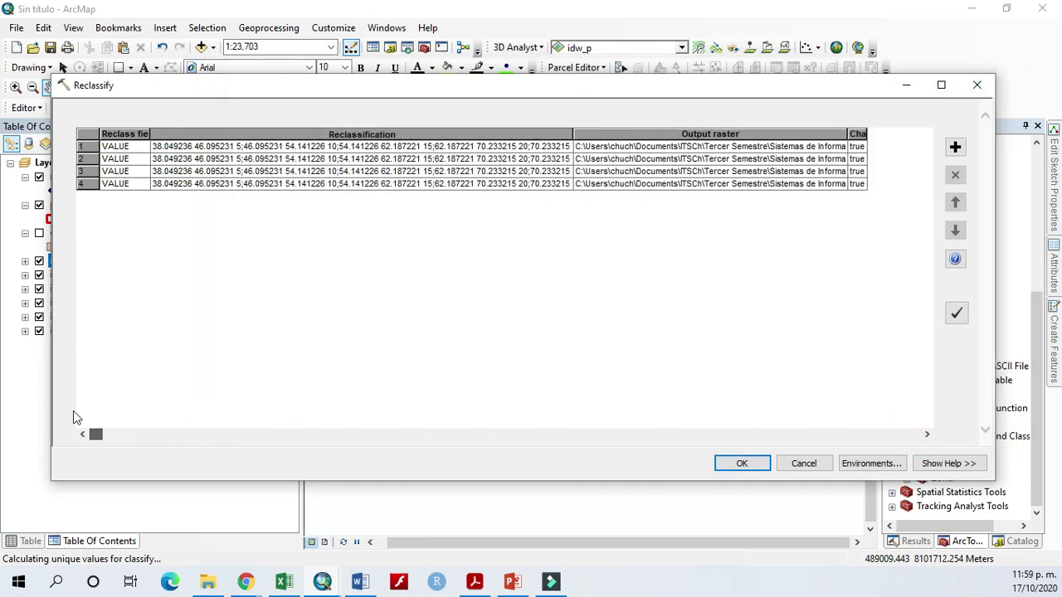
click(179, 159)
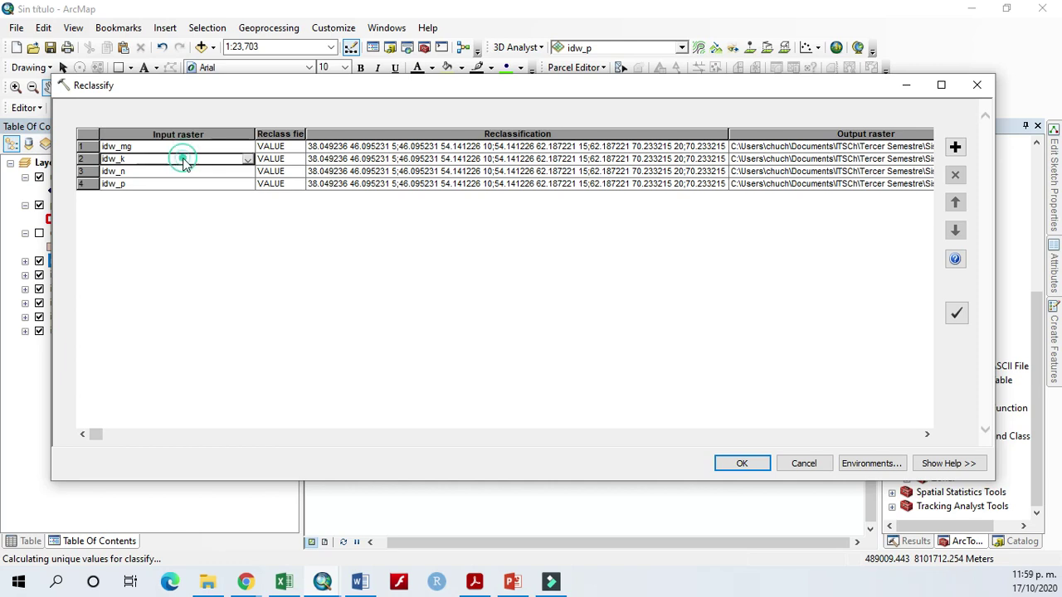
click(247, 160)
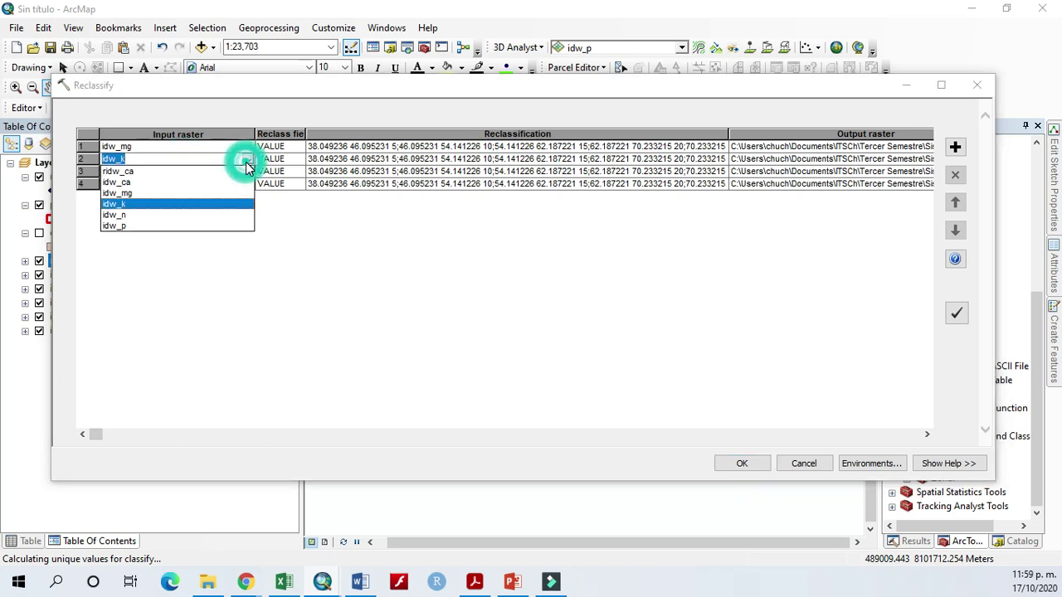
click(190, 205)
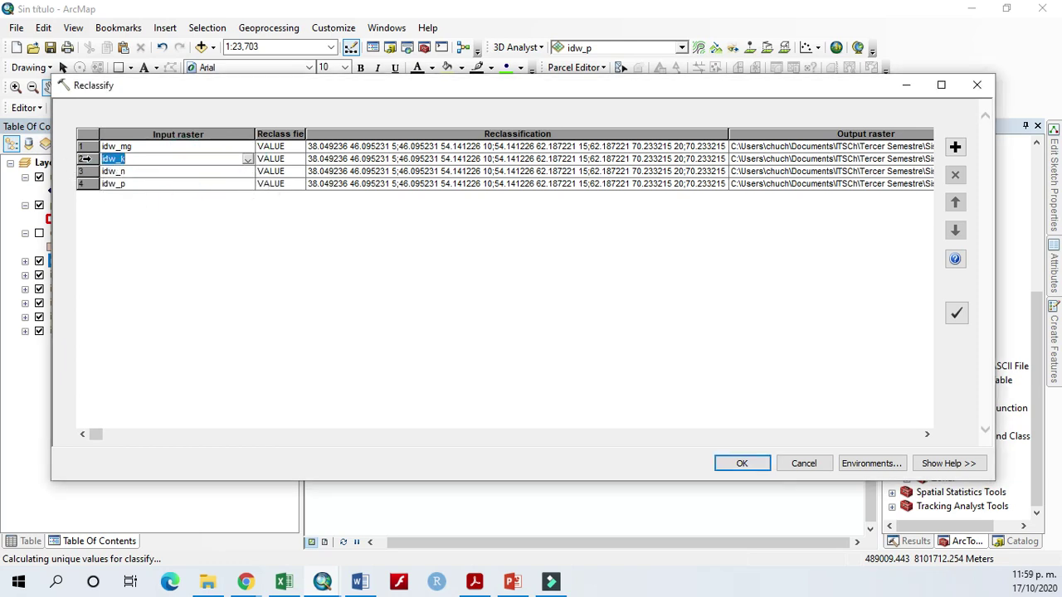
click(86, 158)
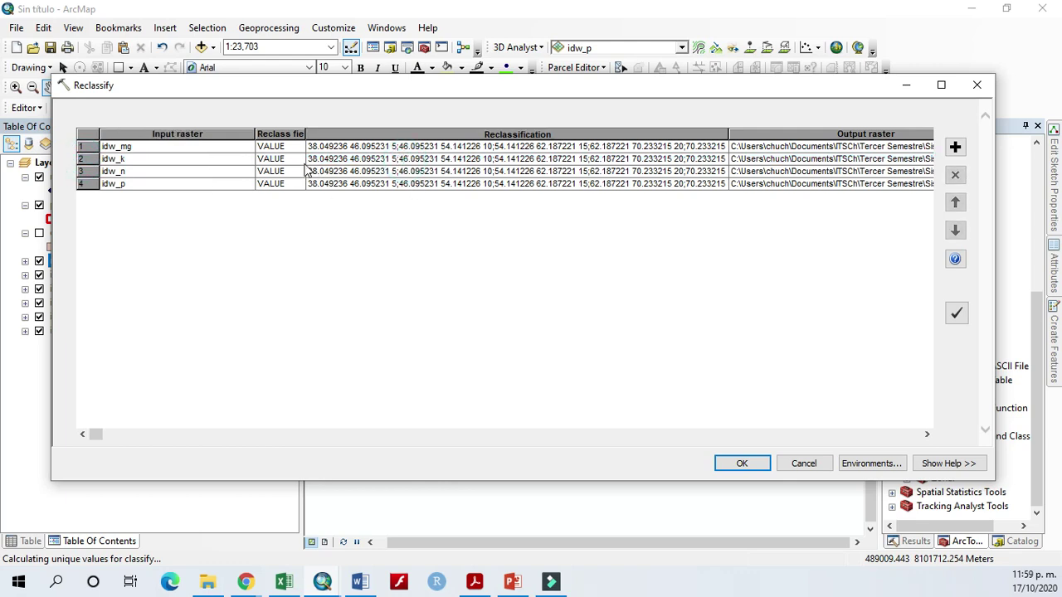
Reclassify the idw_k row's ranges with the Equal Interval method and 20 classes
right_click(581, 160)
click(617, 170)
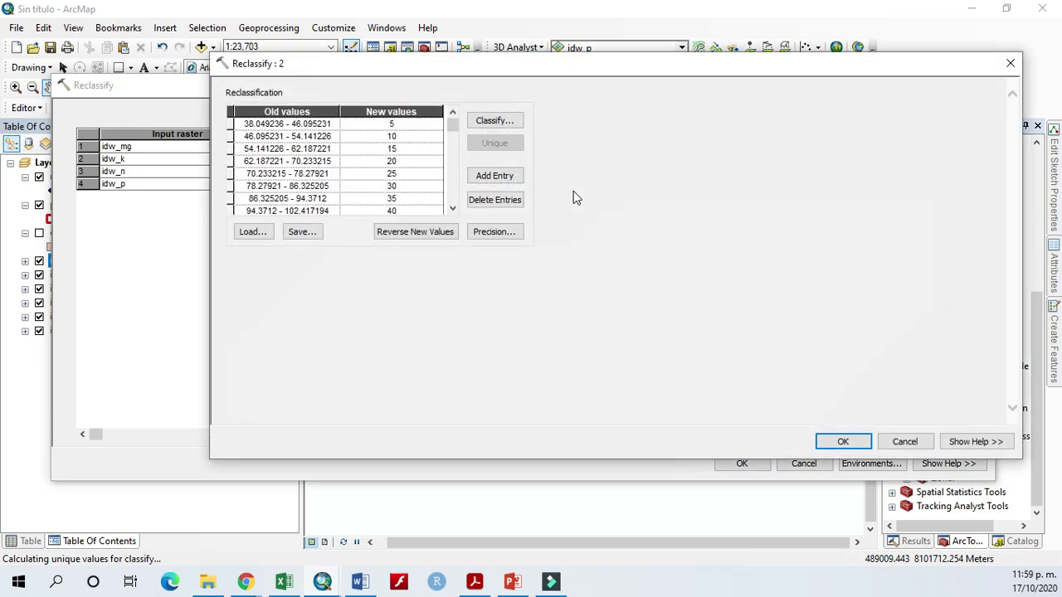
click(471, 121)
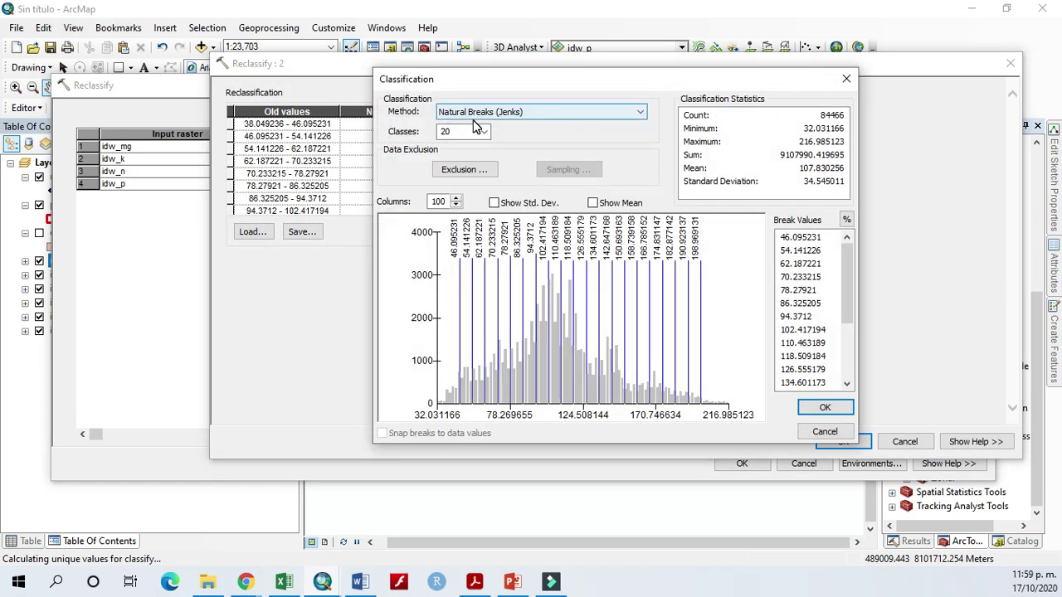
click(485, 135)
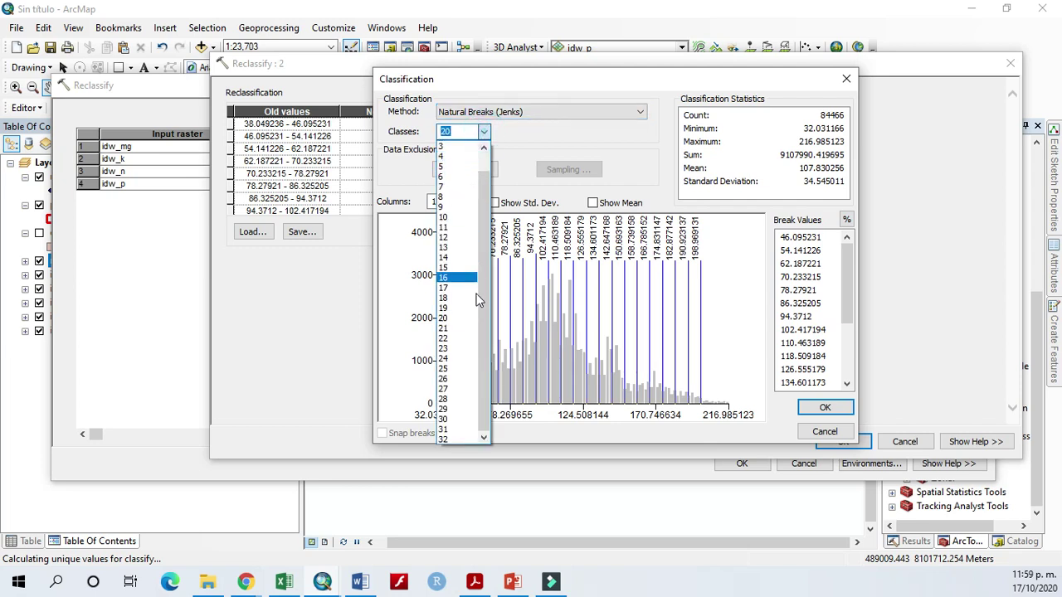
click(469, 320)
click(524, 111)
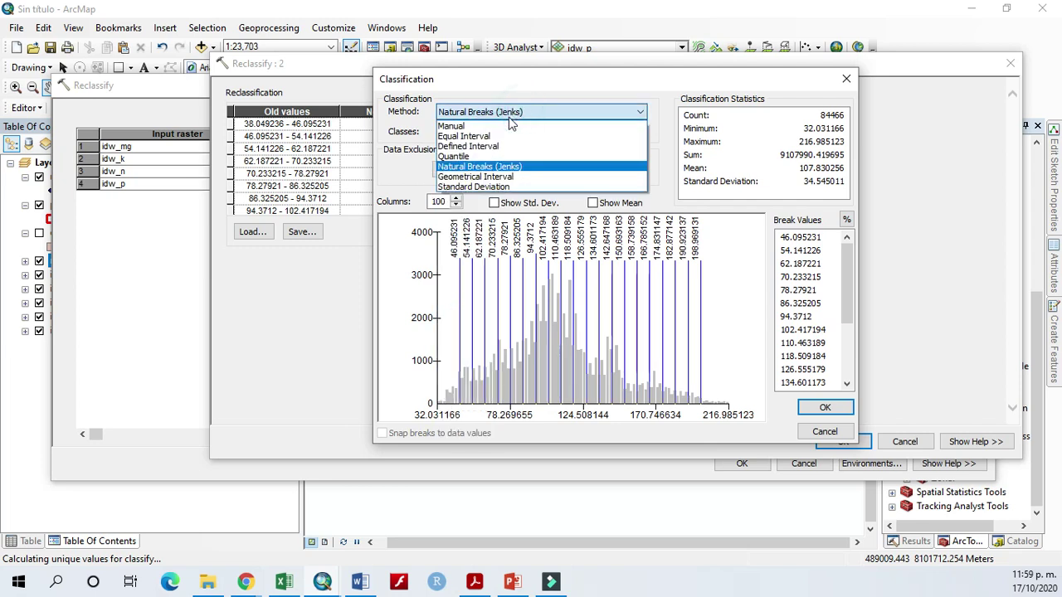
click(495, 135)
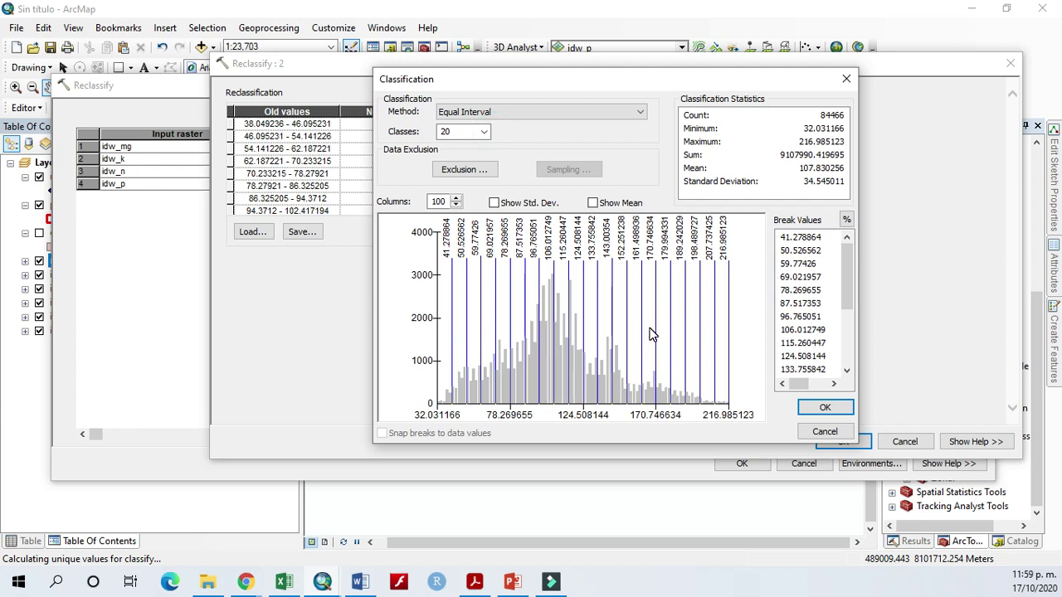
click(846, 410)
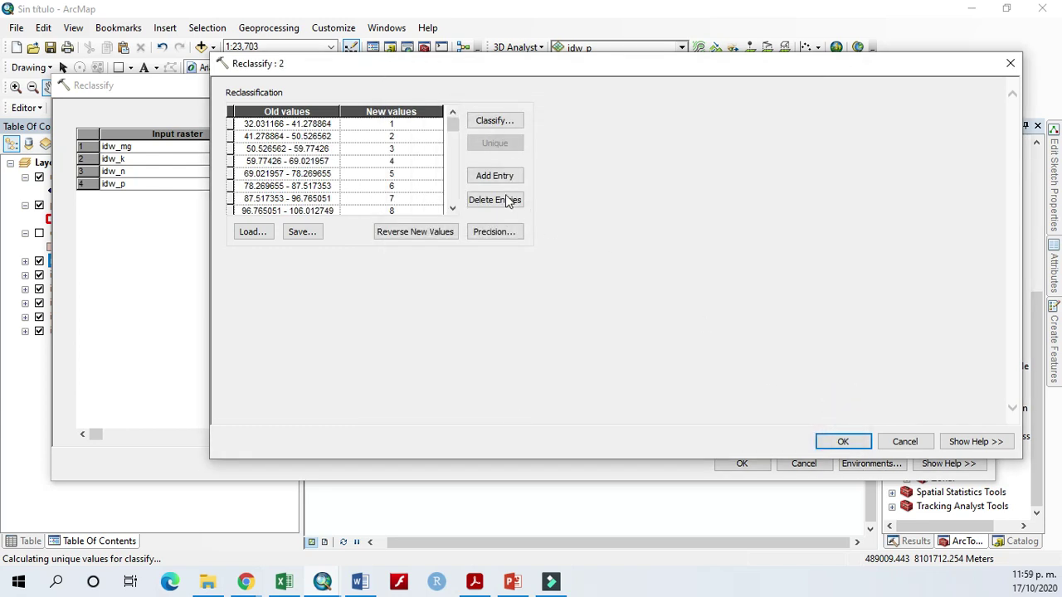
Set the new values of the idw_k row's first ten classes to 5 through 50 in increments of 5
drag(441, 69, 429, 263)
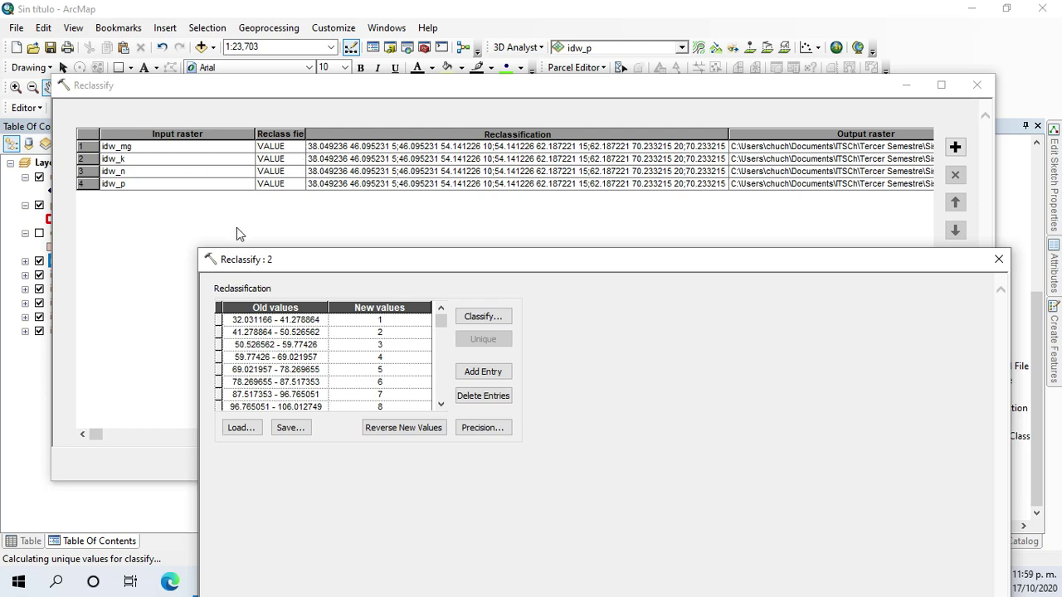
click(394, 320)
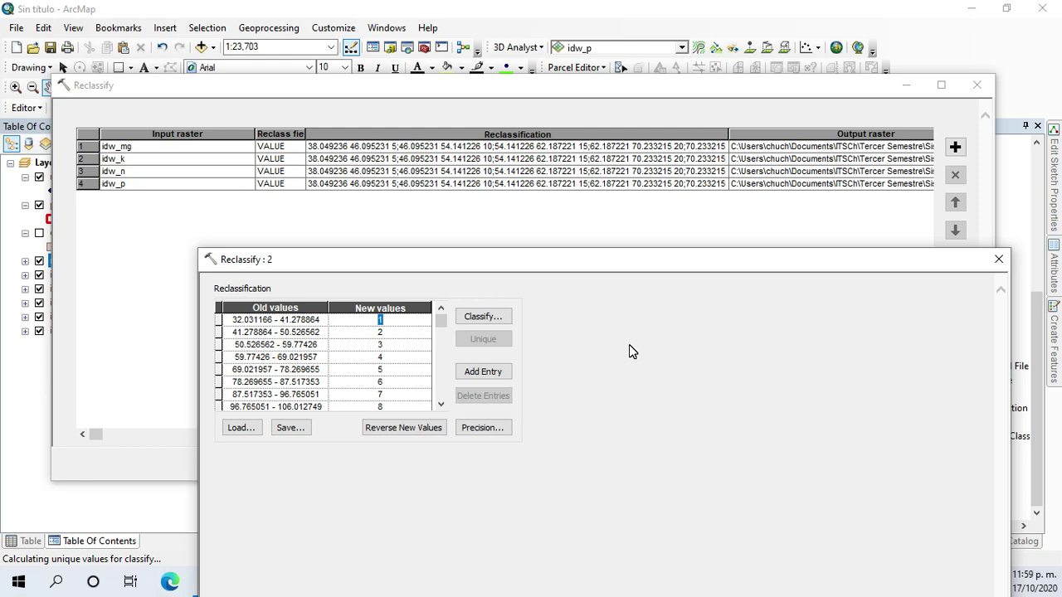
key(Down)
key(Down)
text(15)
key(Down)
text(20)
key(Down)
text(25)
key(Down)
key(Down)
key(Down)
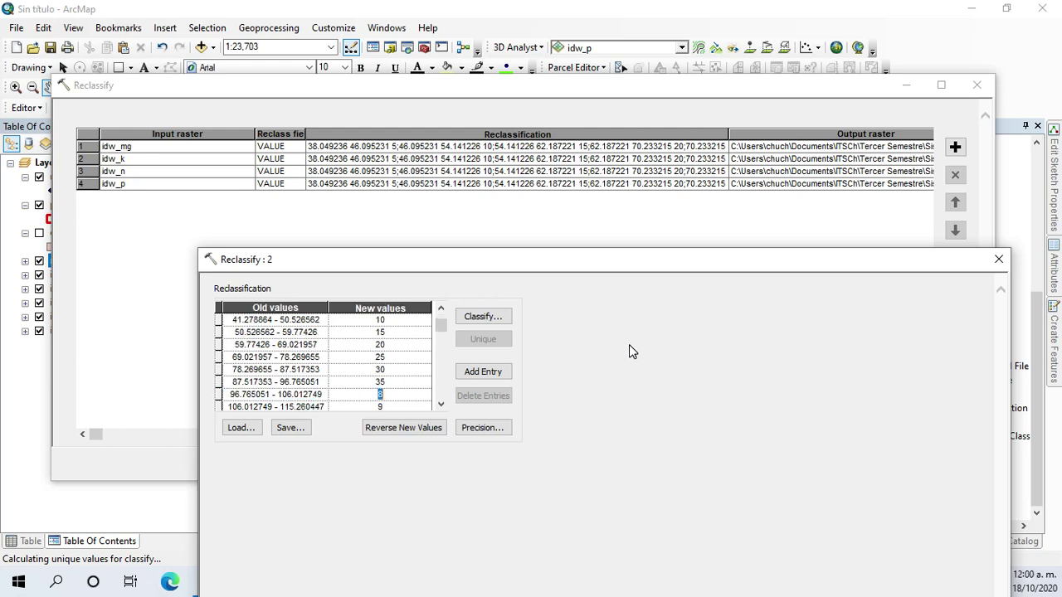
key(Down)
text(4)
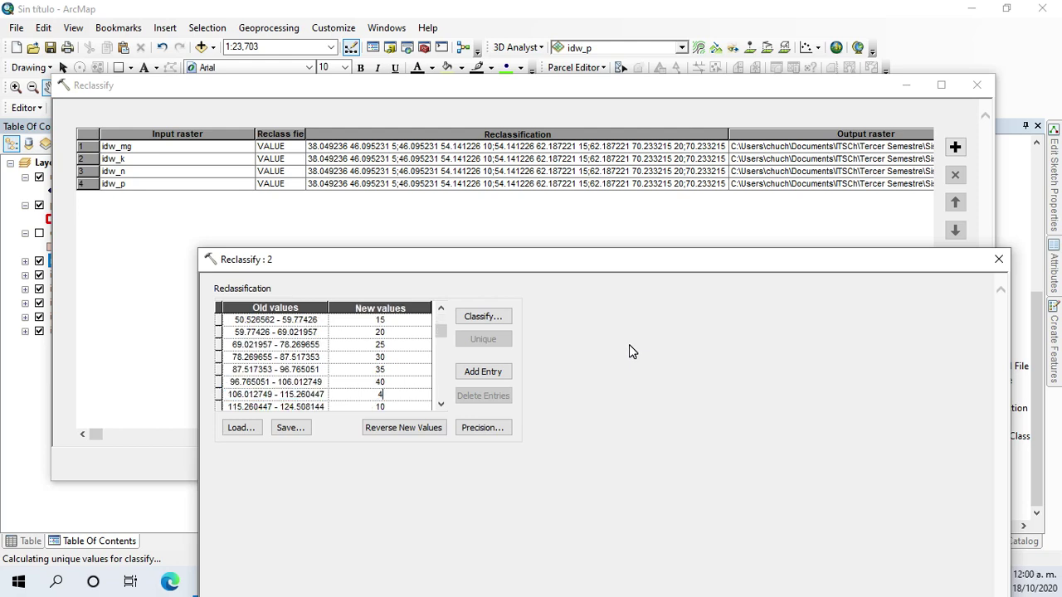
text(5)
key(Down)
key(Right)
text(5)
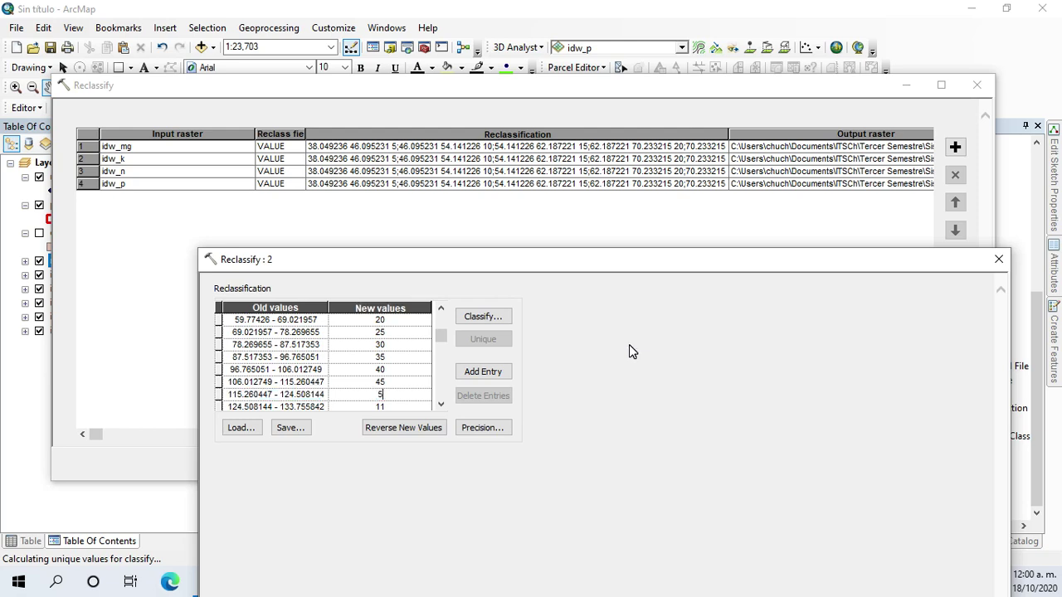
text(0)
Set the new values of the idw_k row's last ten classes to 55 through 100 in increments of 5 and apply the reclassification
key(Down)
text(55)
key(Down)
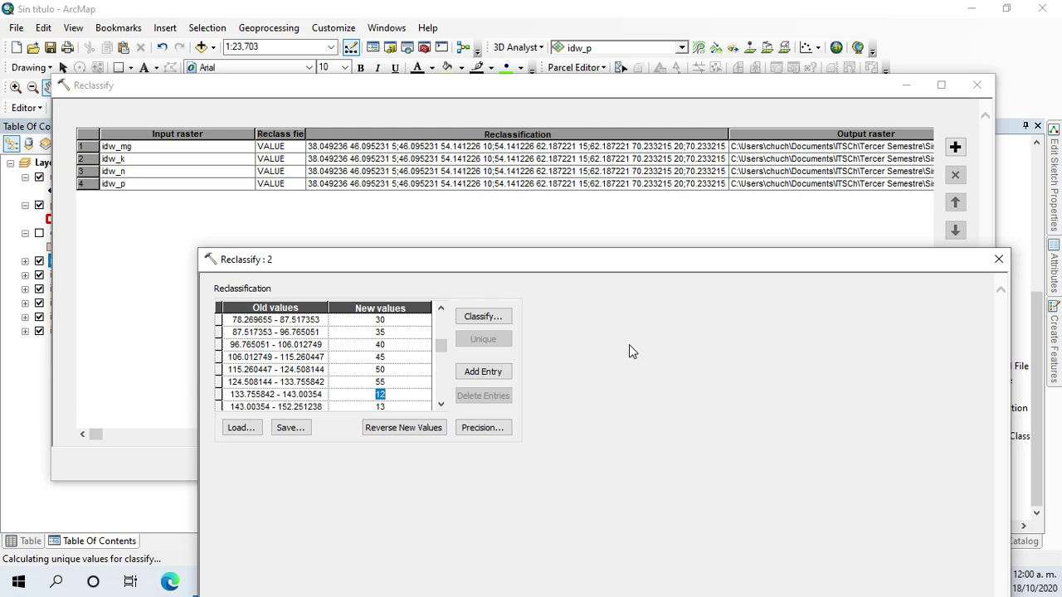
text(60)
key(Down)
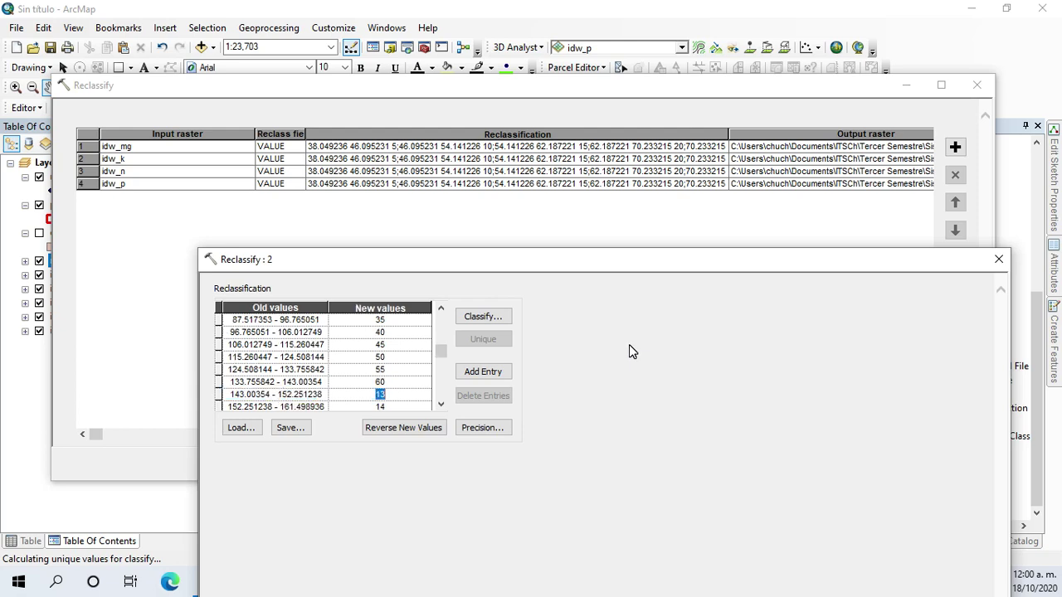
text(65)
key(Down)
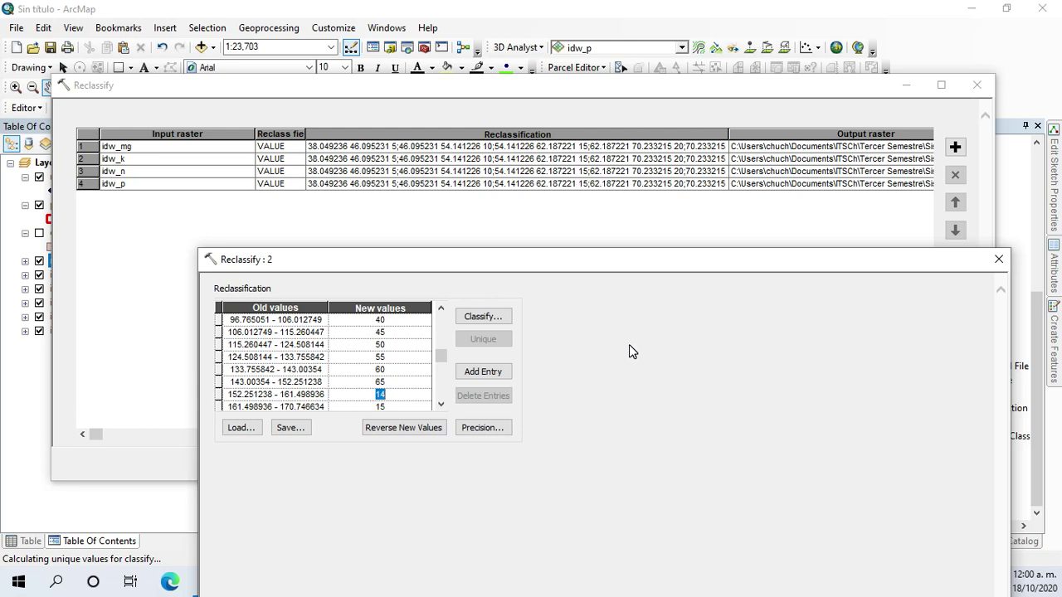
text(70)
key(Down)
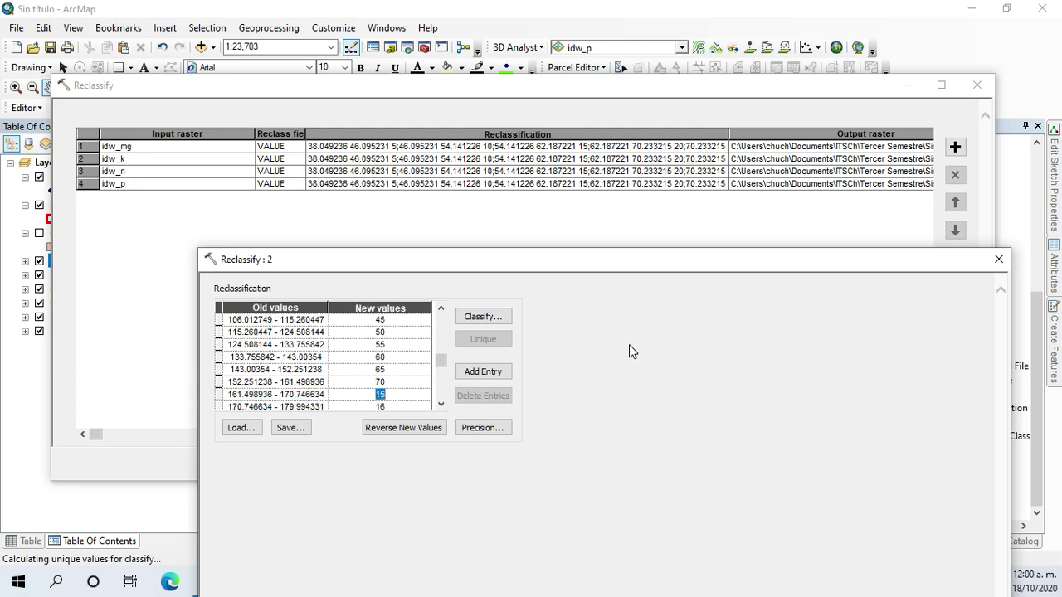
text(75)
key(Down)
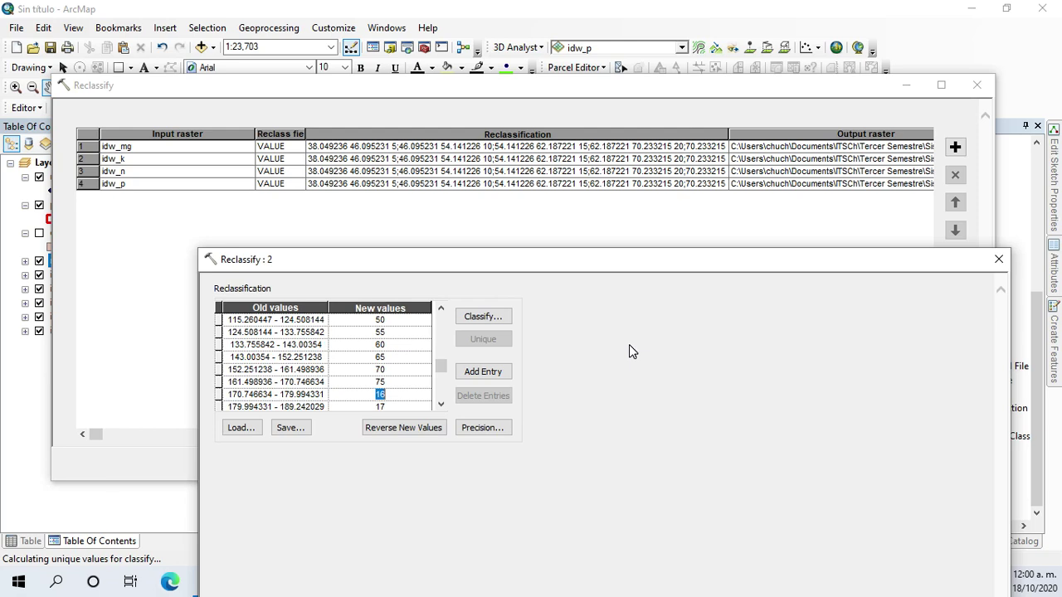
key(Down)
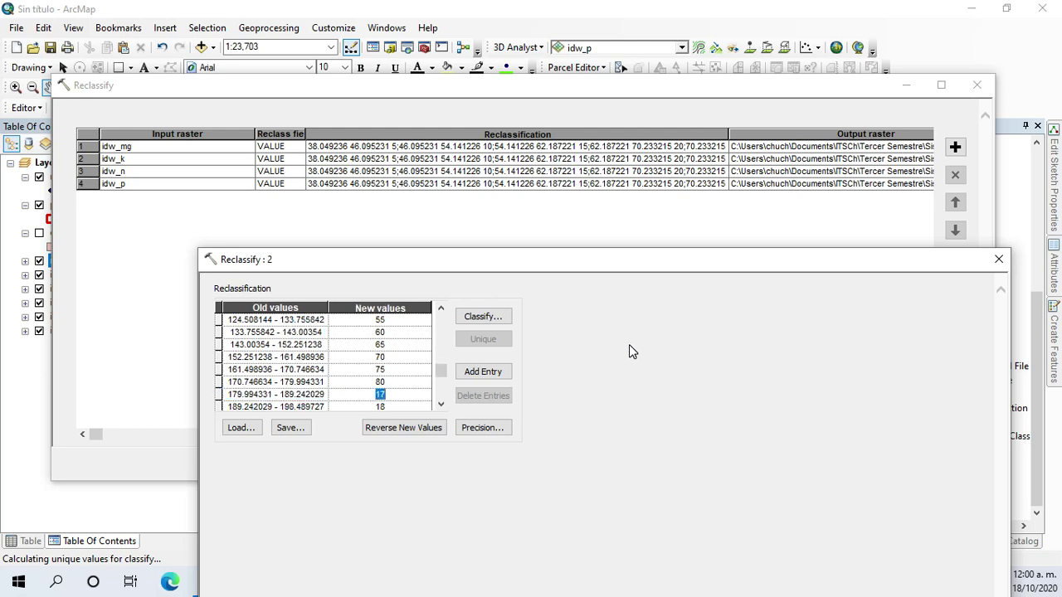
text(85)
key(Down)
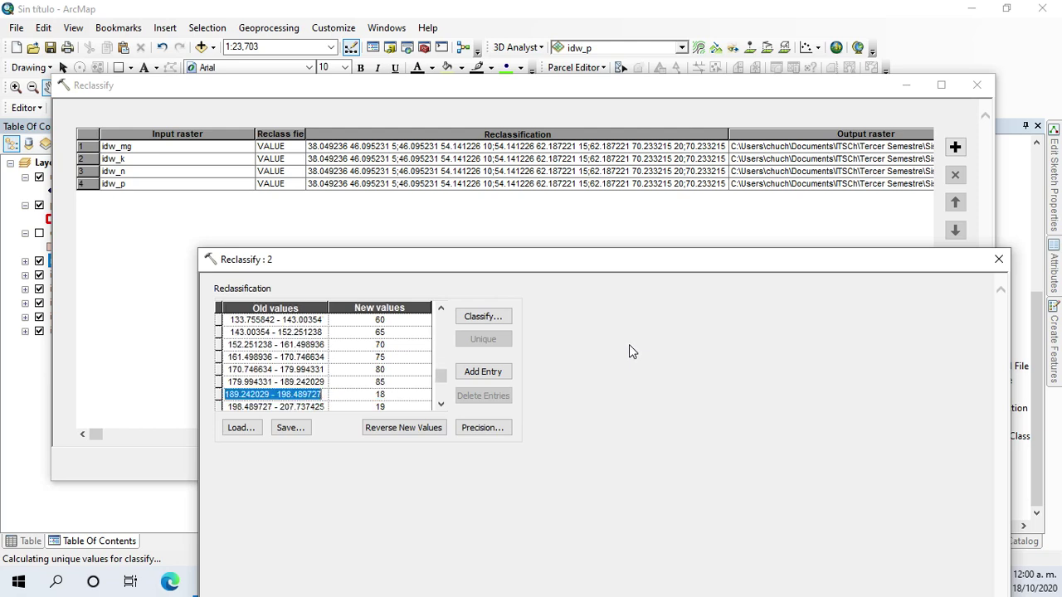
text(90)
key(Down)
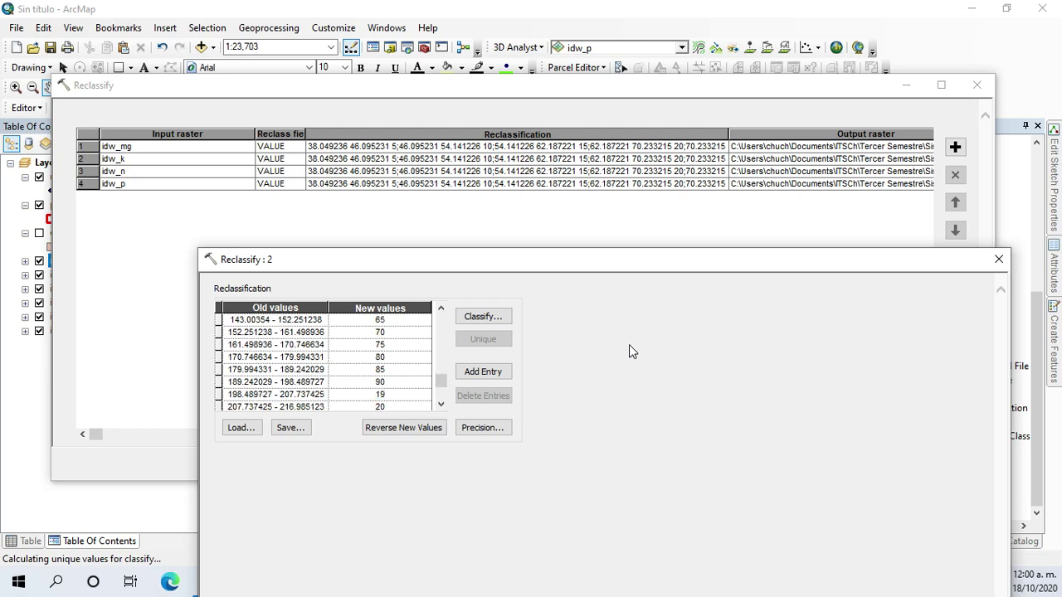
text(95)
key(Down)
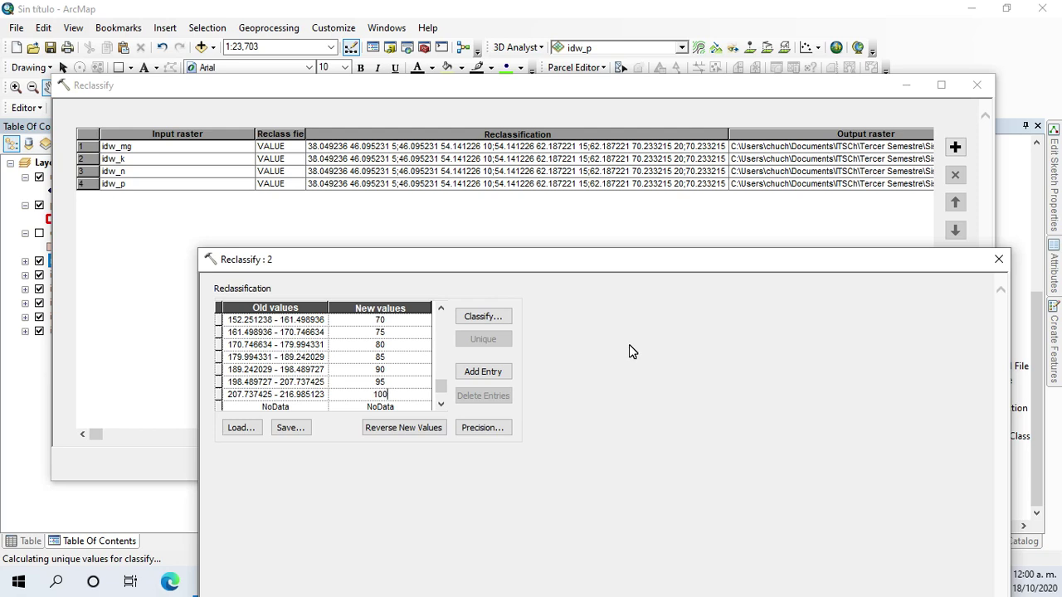
drag(625, 269, 516, 146)
click(720, 514)
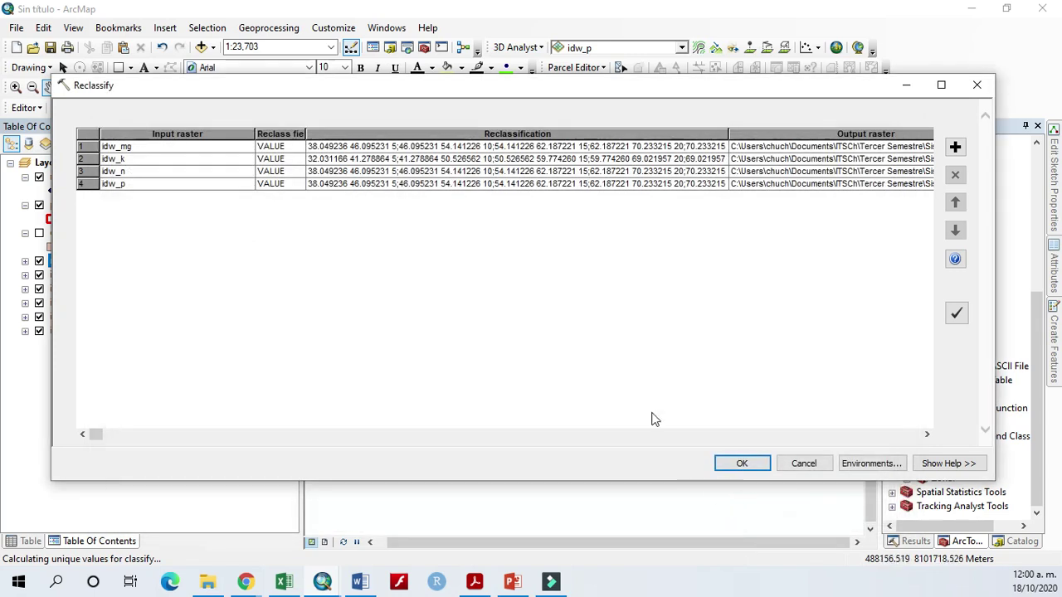
Reclassify the idw_n row's ranges with the Equal Interval method and 20 classes
right_click(355, 170)
click(436, 180)
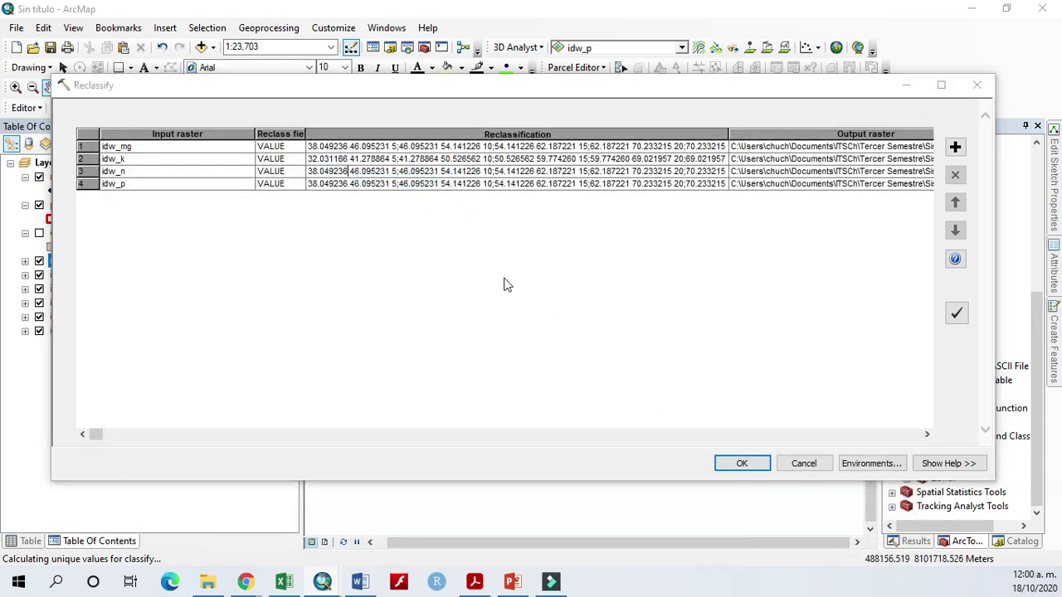
click(383, 193)
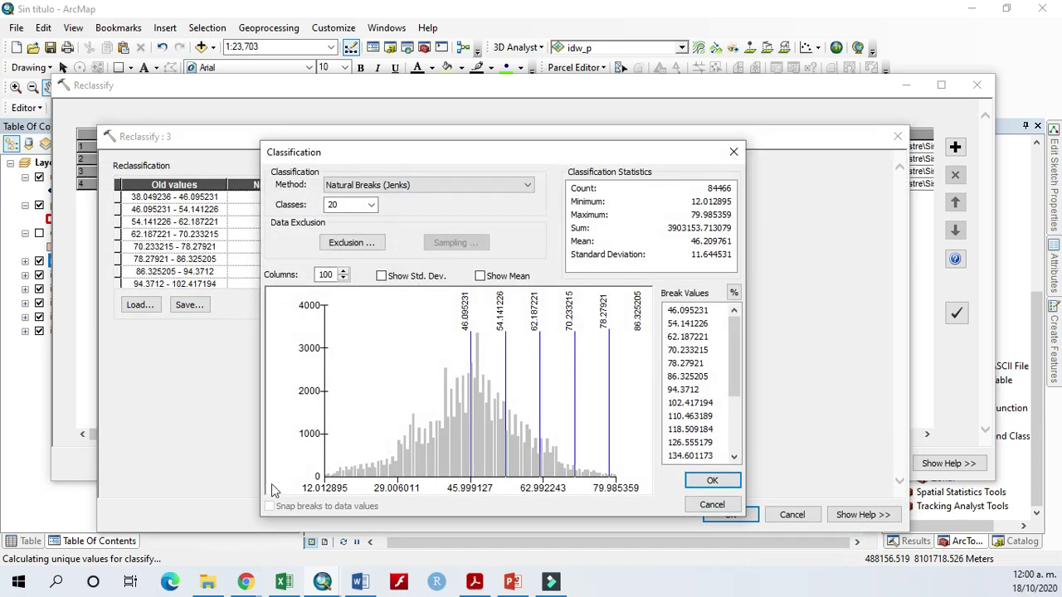
click(371, 204)
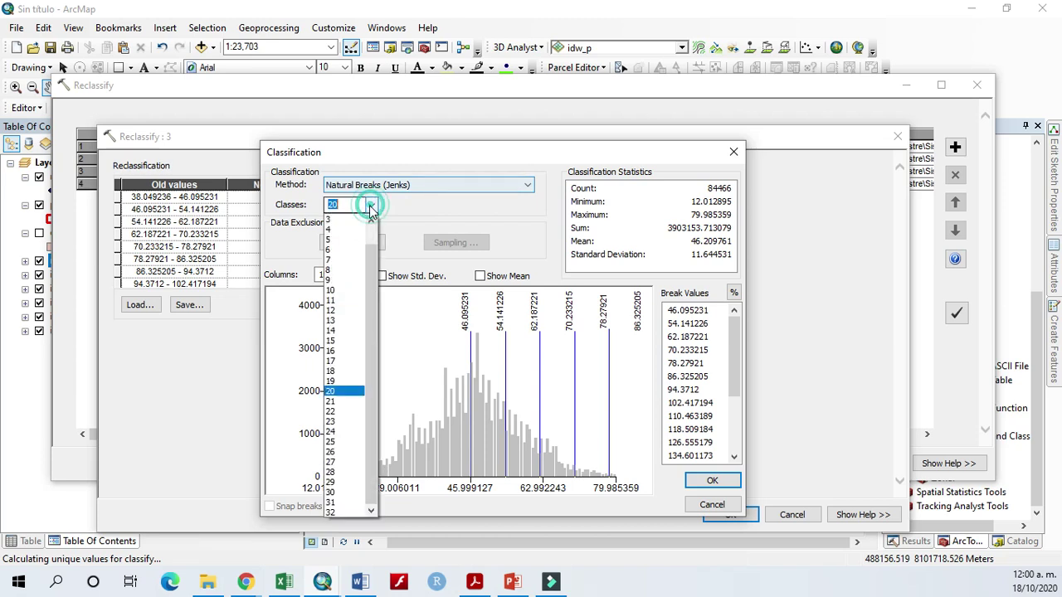
click(357, 394)
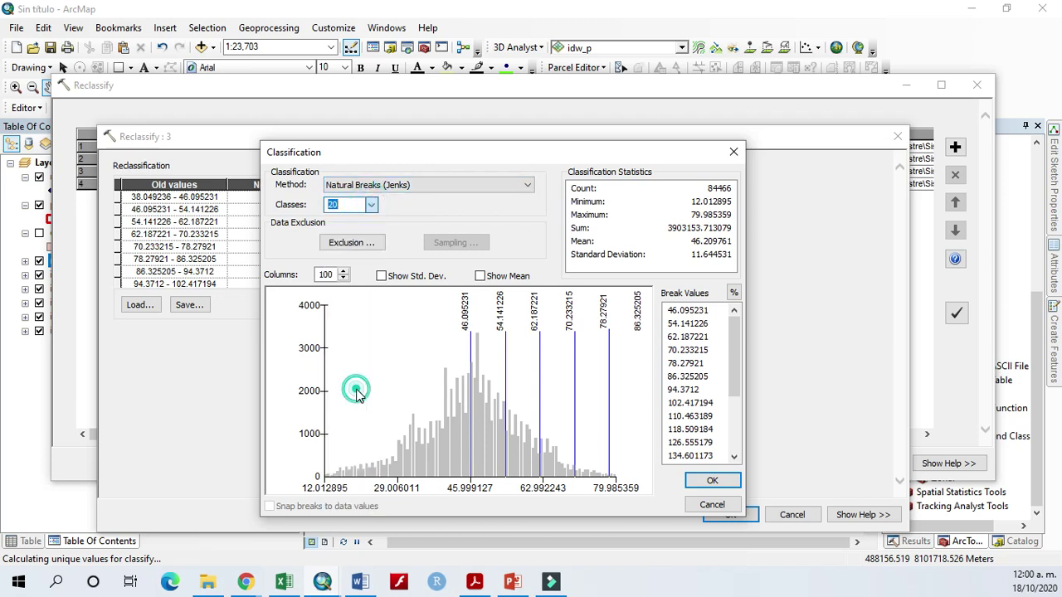
click(462, 185)
click(380, 213)
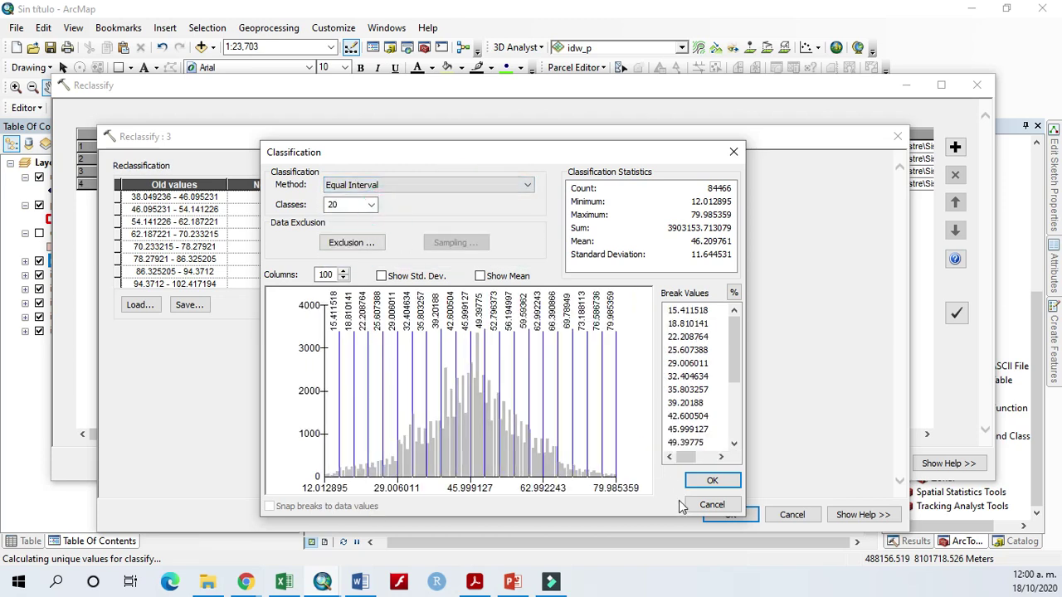
click(703, 482)
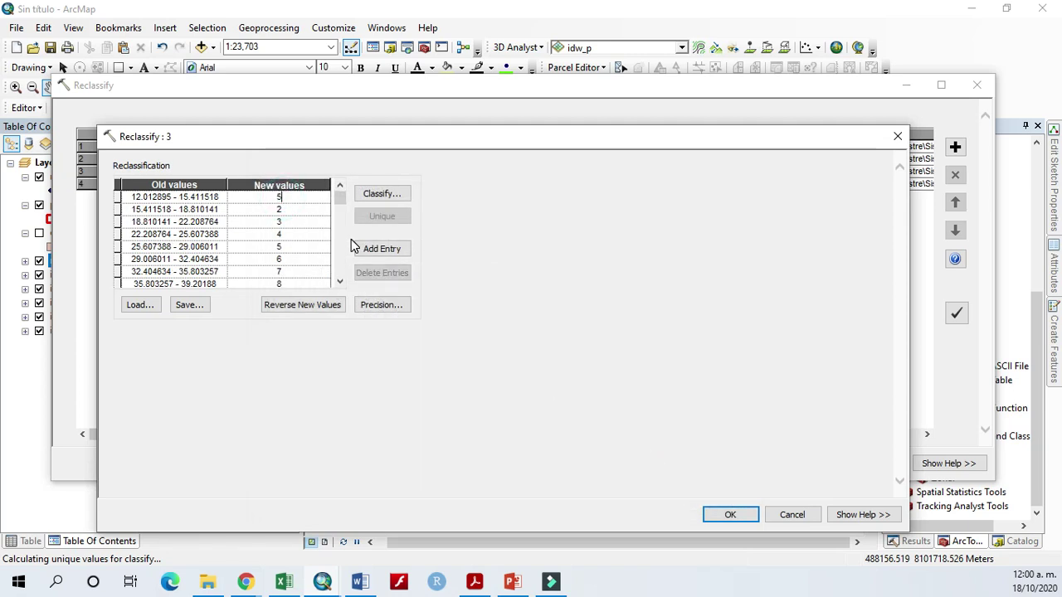
Set the new values of the idw_n row's first ten classes to 5 through 50 in increments of 5
key(Down)
text(10)
key(Down)
text(15)
key(Down)
text(20)
key(Down)
text(2)
key(Down)
text(30)
key(Down)
text(3)
key(Down)
key(Down)
text(45)
key(Down)
text(4)
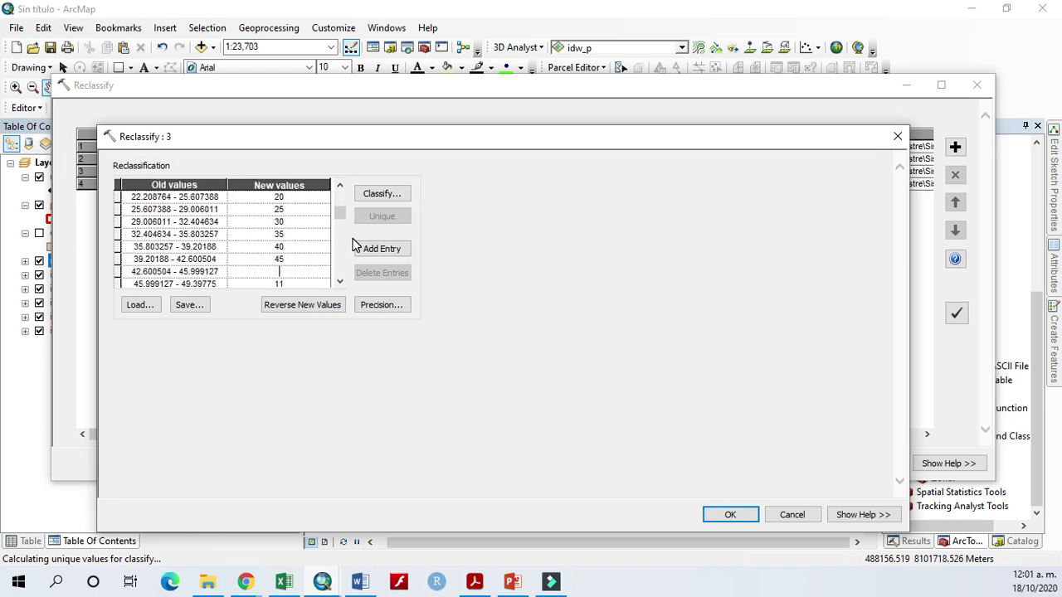
text(0)
Set the new values of the idw_n row's last ten classes to 55 through 100 in increments of 5 and apply the reclassification
key(Down)
text(55)
key(Down)
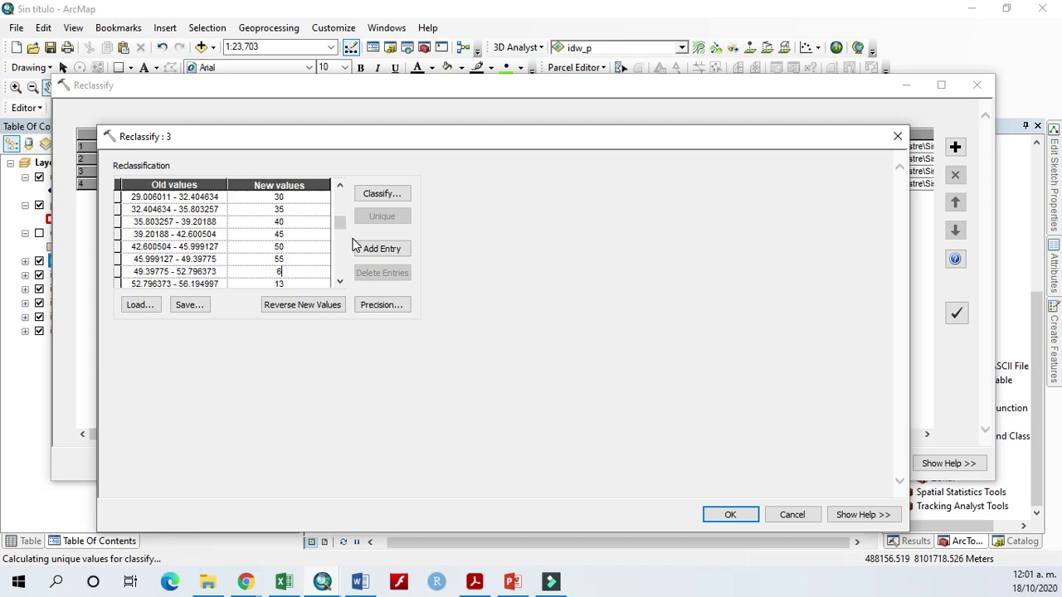
key(Down)
key(Down)
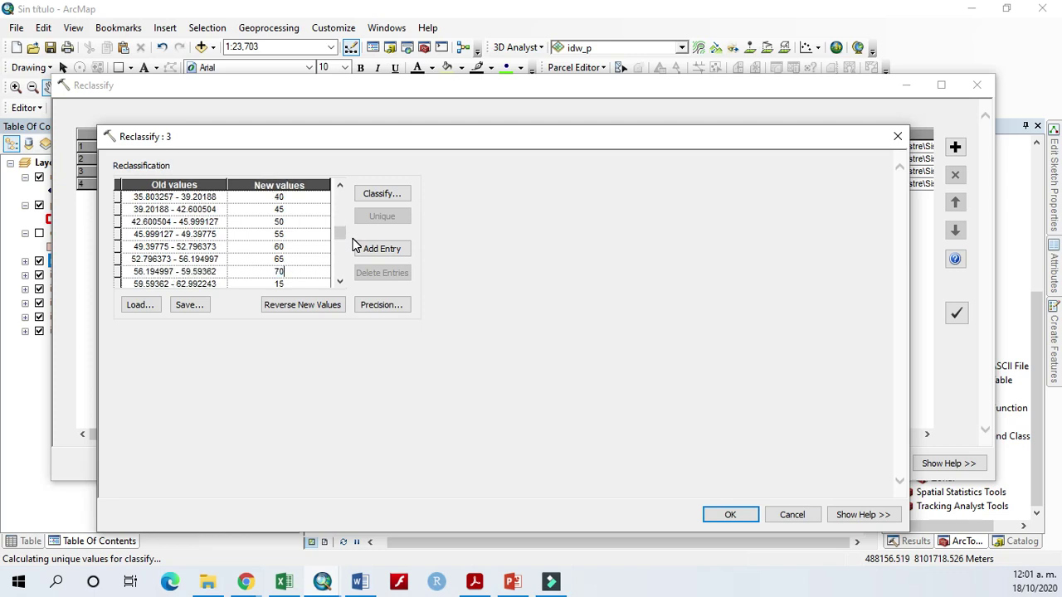
key(Down)
text(75)
key(Down)
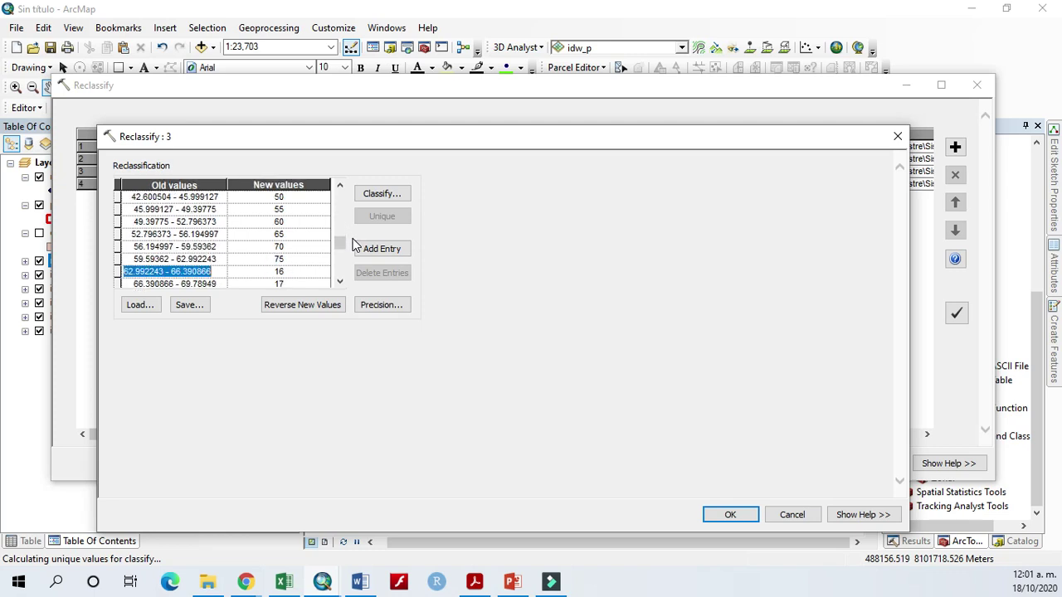
key(Down)
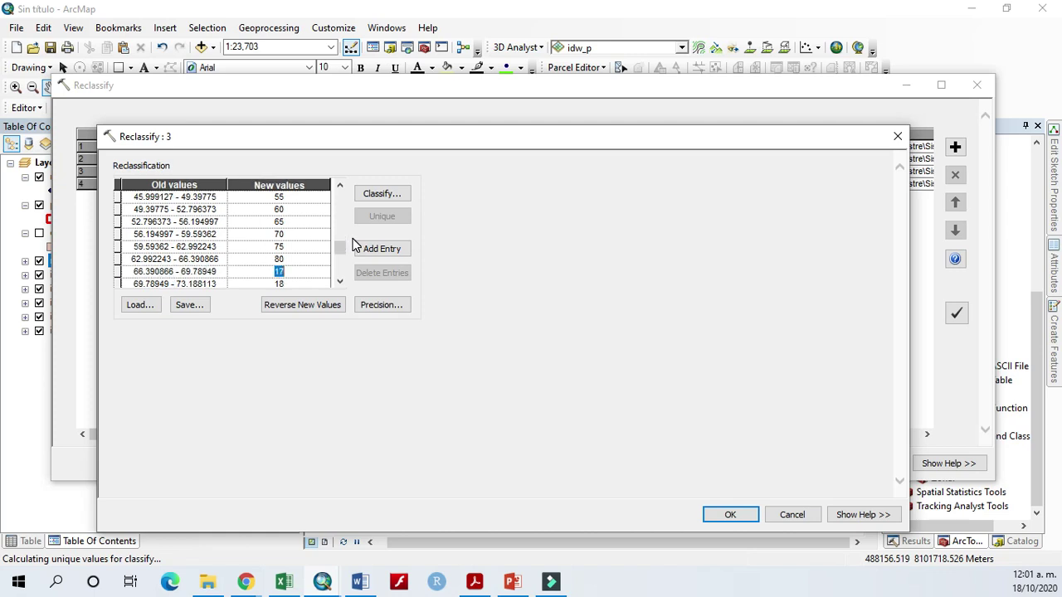
key(Down)
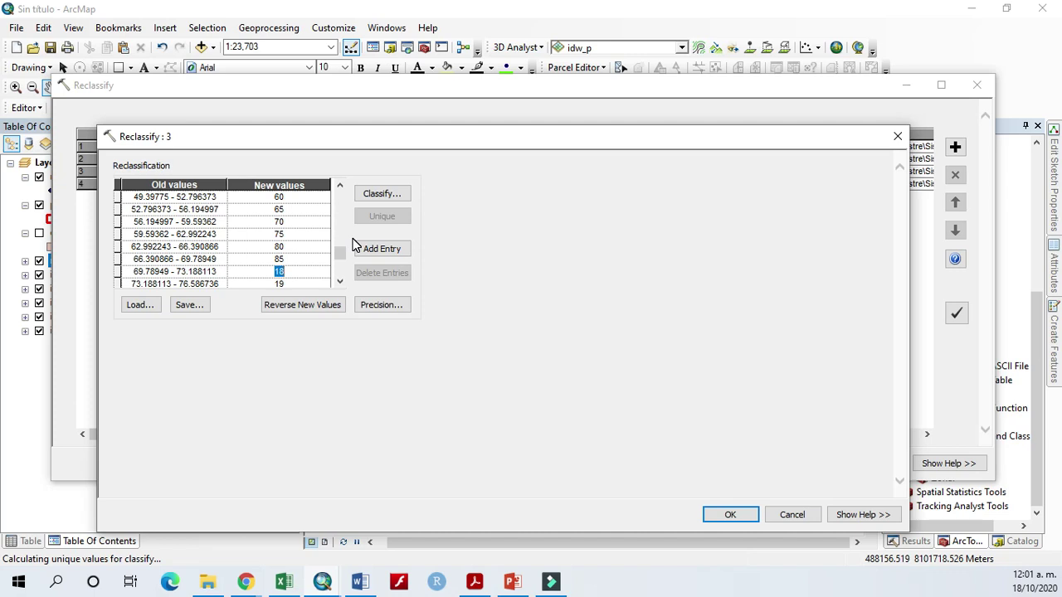
key(Down)
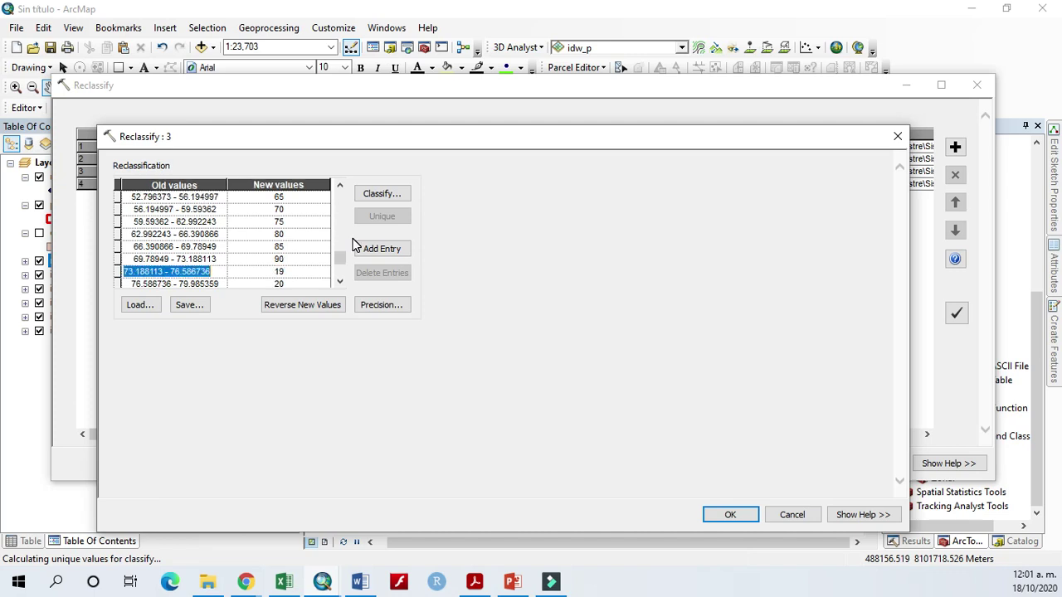
key(Tab)
text(95)
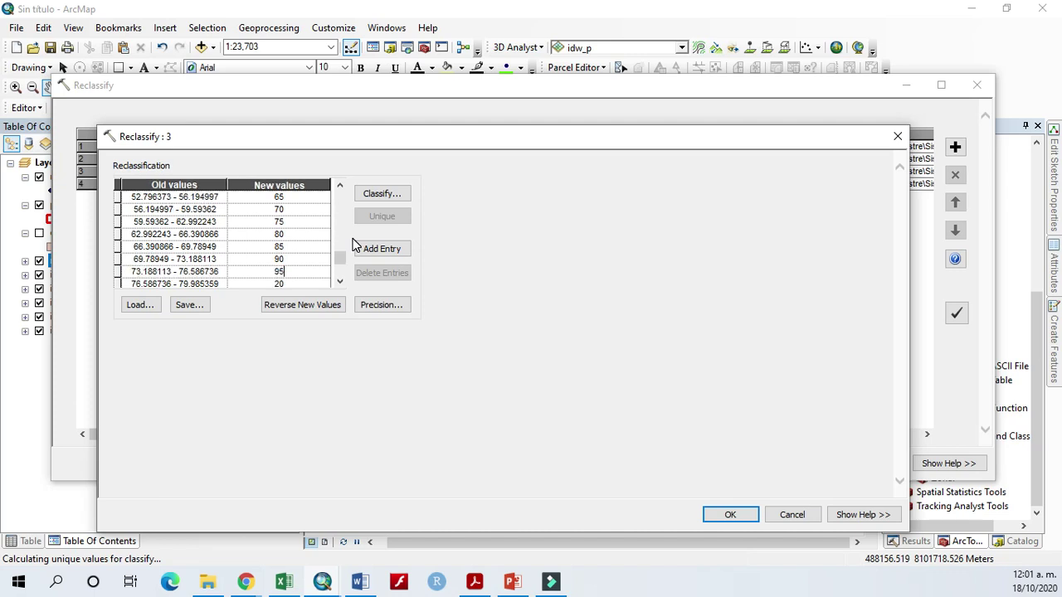
key(Down)
key(Tab)
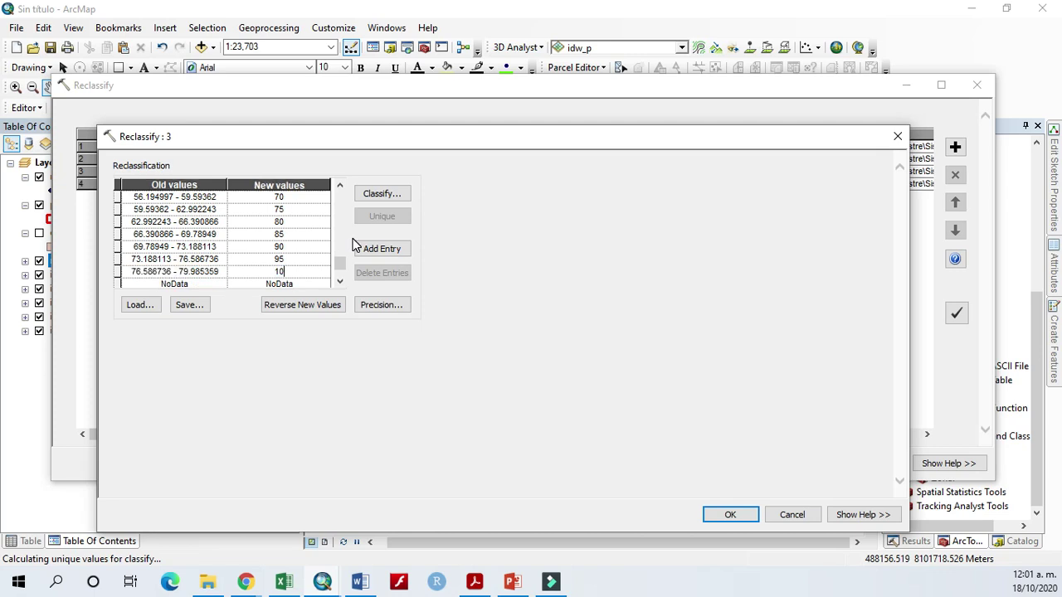
click(721, 515)
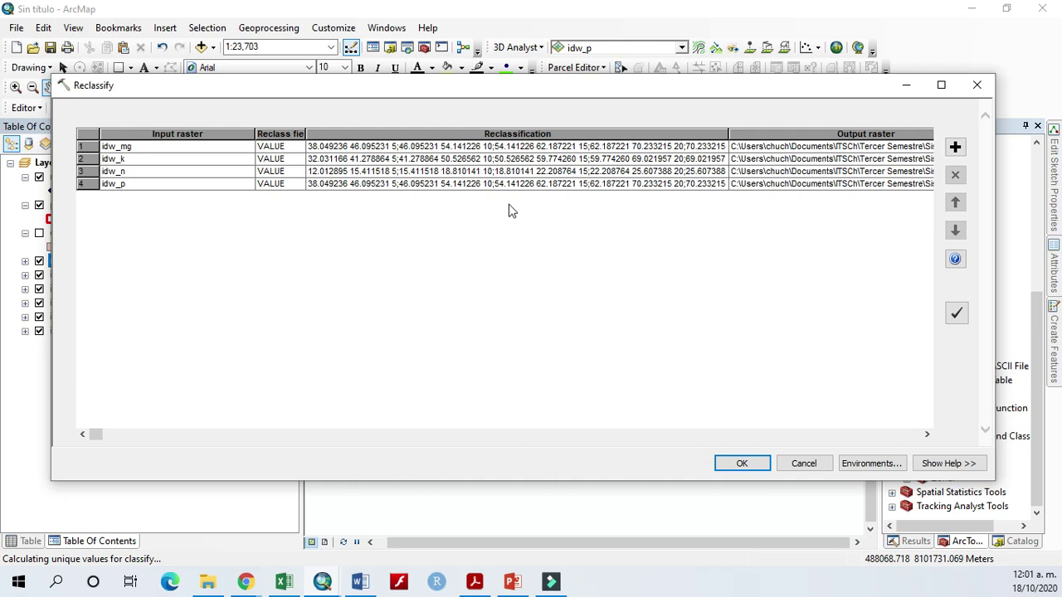
Reclassify the idw_p row's ranges with the Equal Interval method and 20 classes
click(342, 185)
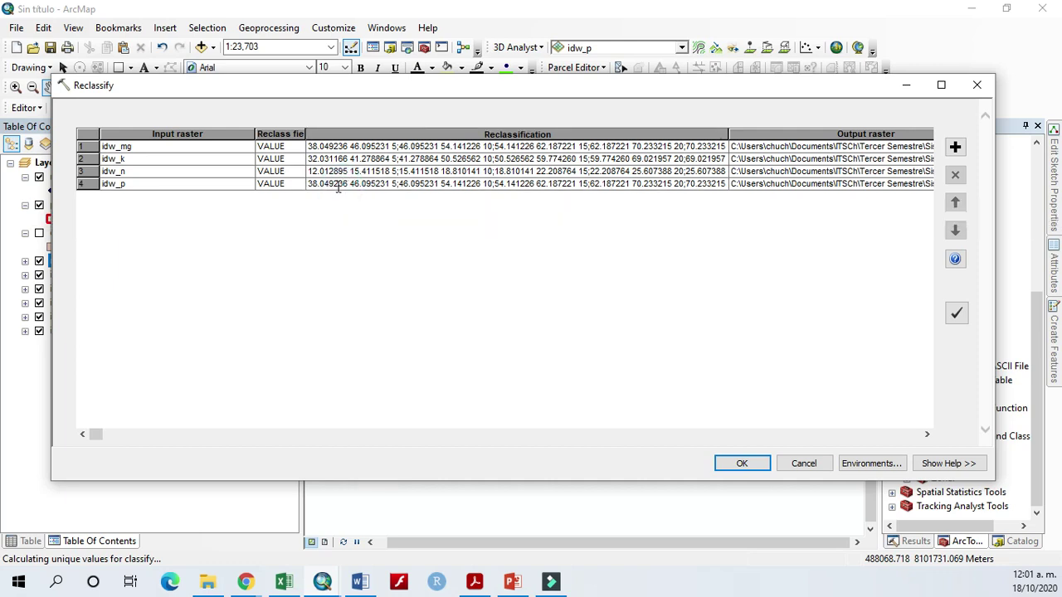
right_click(340, 186)
click(377, 202)
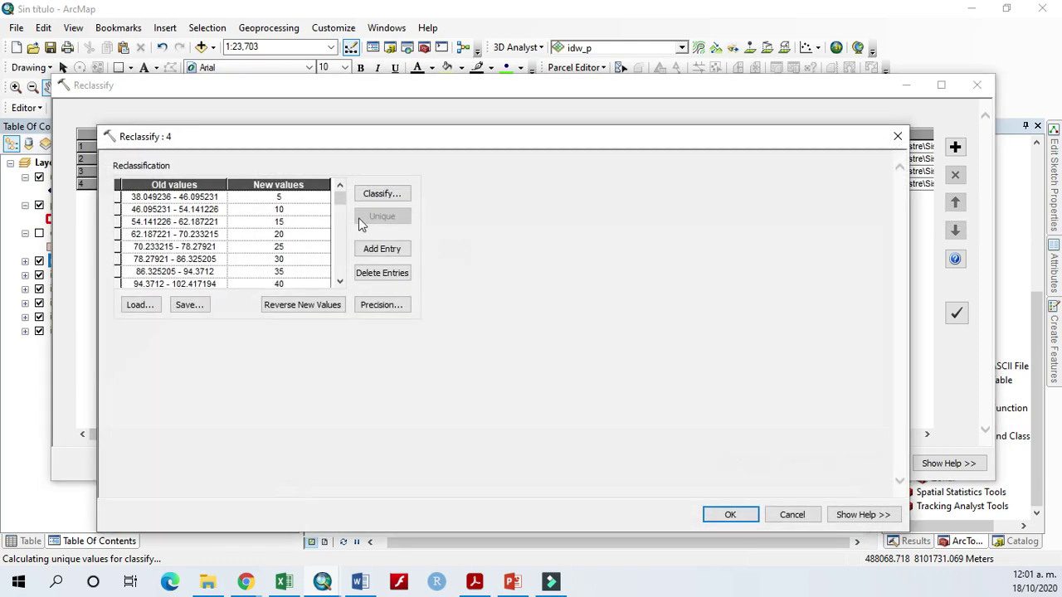
click(373, 193)
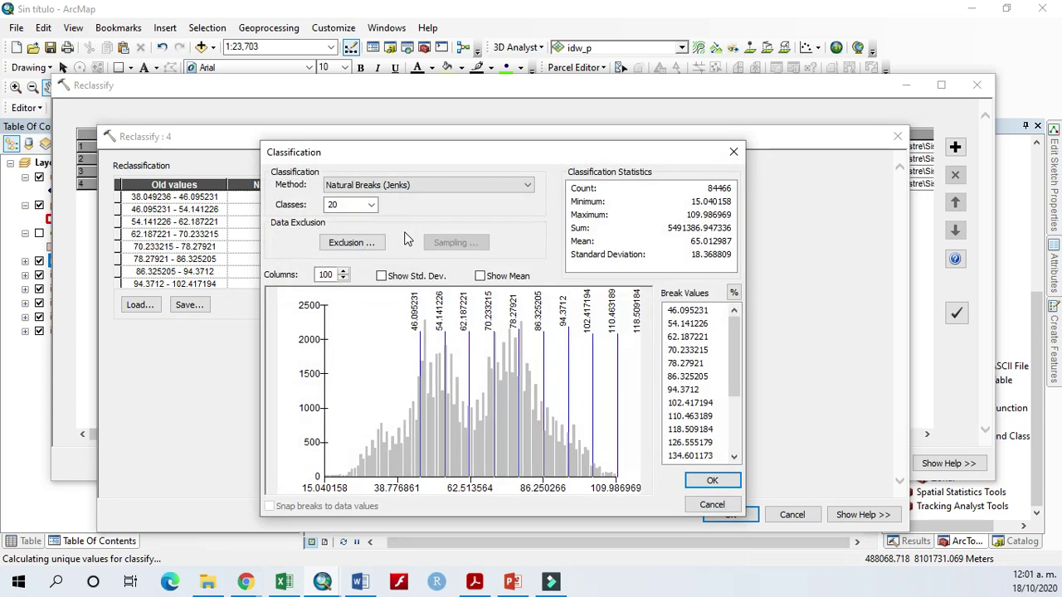
click(371, 205)
click(352, 388)
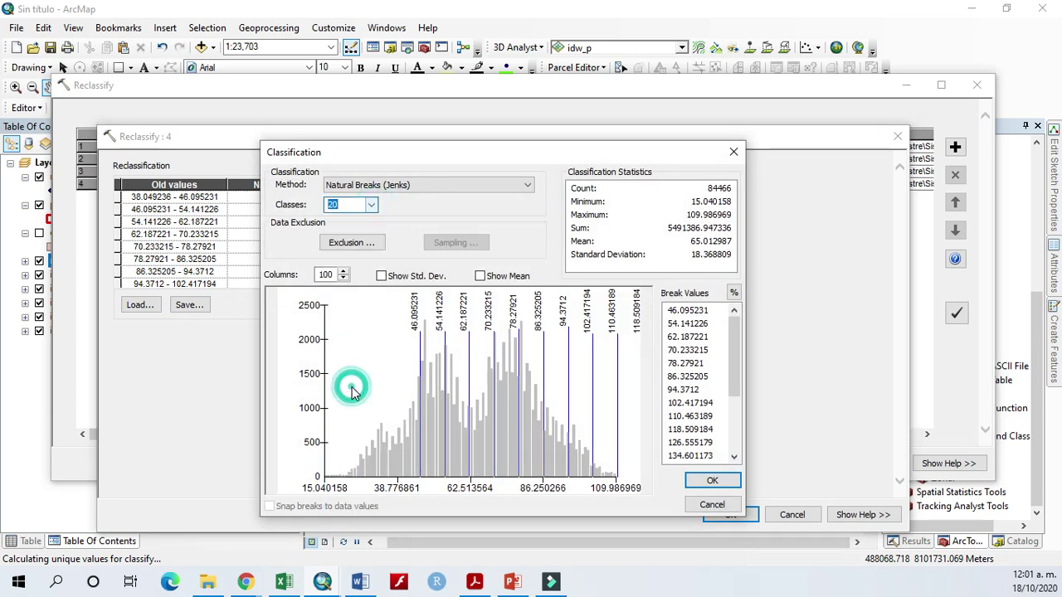
click(373, 185)
click(381, 209)
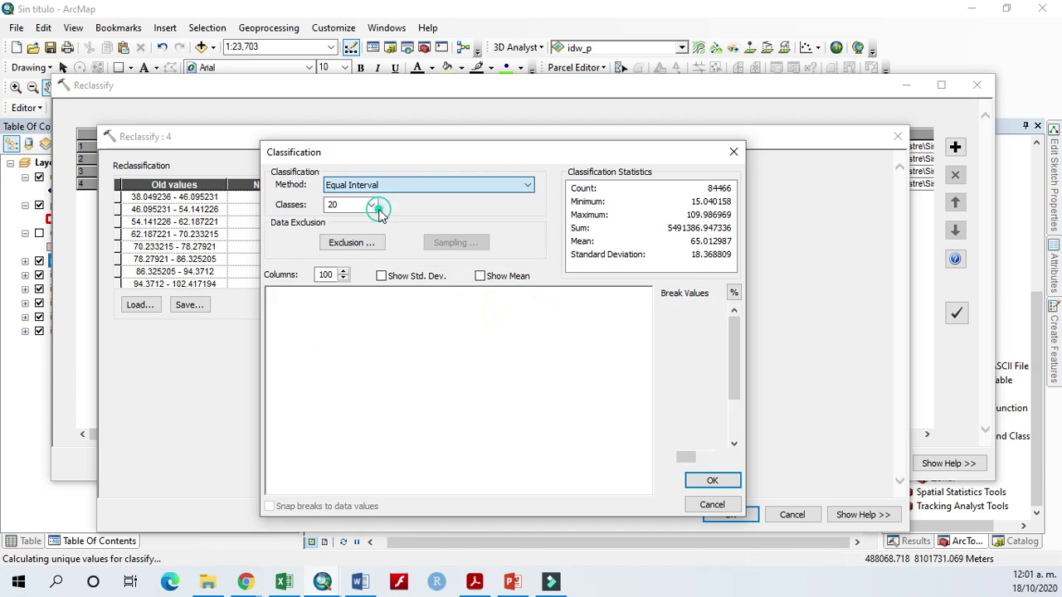
click(709, 481)
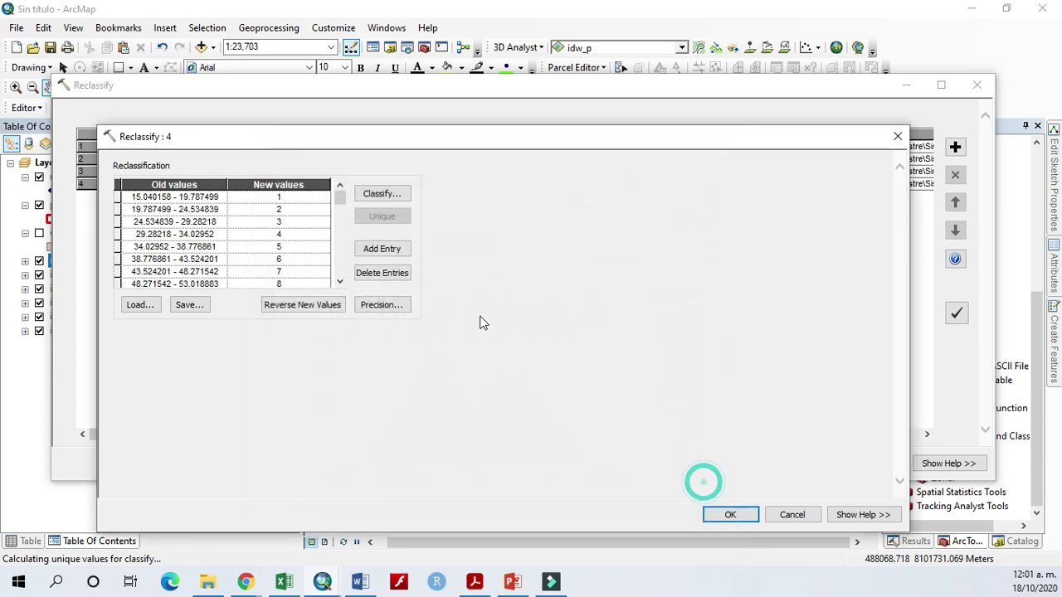
Set the new values of the idw_p row's first ten classes to 5 through 50 in increments of 5
click(286, 197)
text(5)
key(Down)
text(10)
key(Down)
text(15)
key(Down)
text(20)
key(Down)
text(25)
key(Down)
text(30)
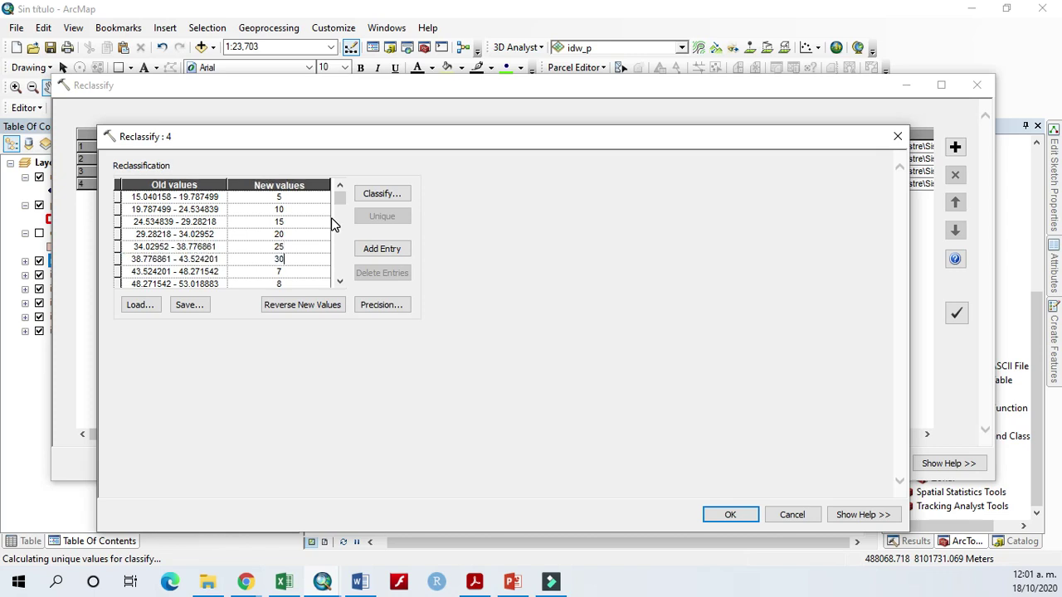
key(Down)
text(35)
key(Down)
text(40)
key(Down)
text(45)
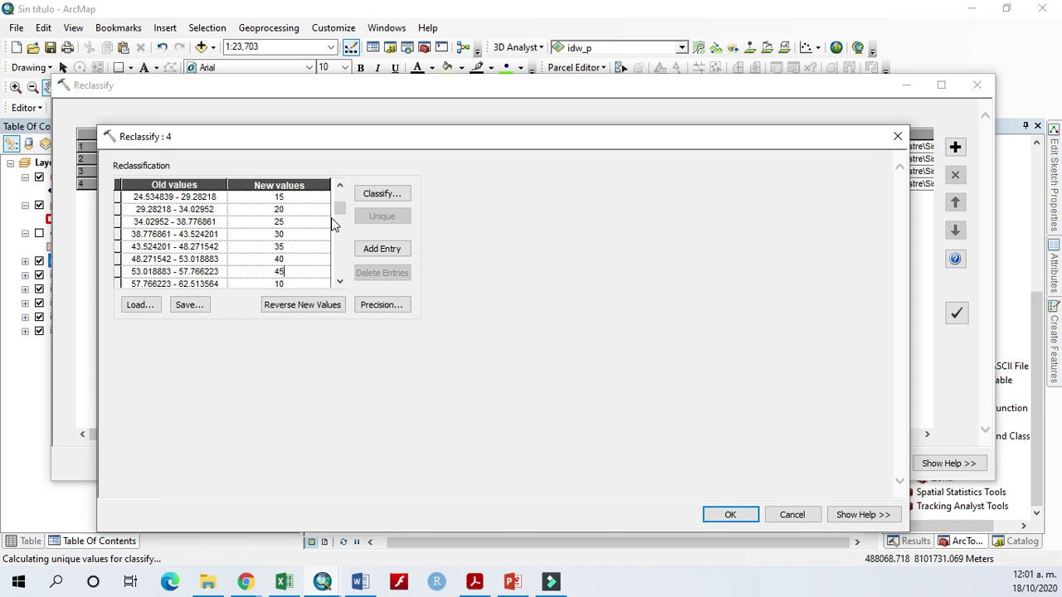
key(Down)
text(50)
Set the new values of the idw_p row's last ten classes to 55 through 100 in increments of 5 and apply the reclassification
key(Down)
text(55)
key(Down)
text(60)
key(Down)
text(65)
key(Down)
text(70)
key(Down)
text(75)
key(Down)
text(80)
key(Down)
text(85)
key(Down)
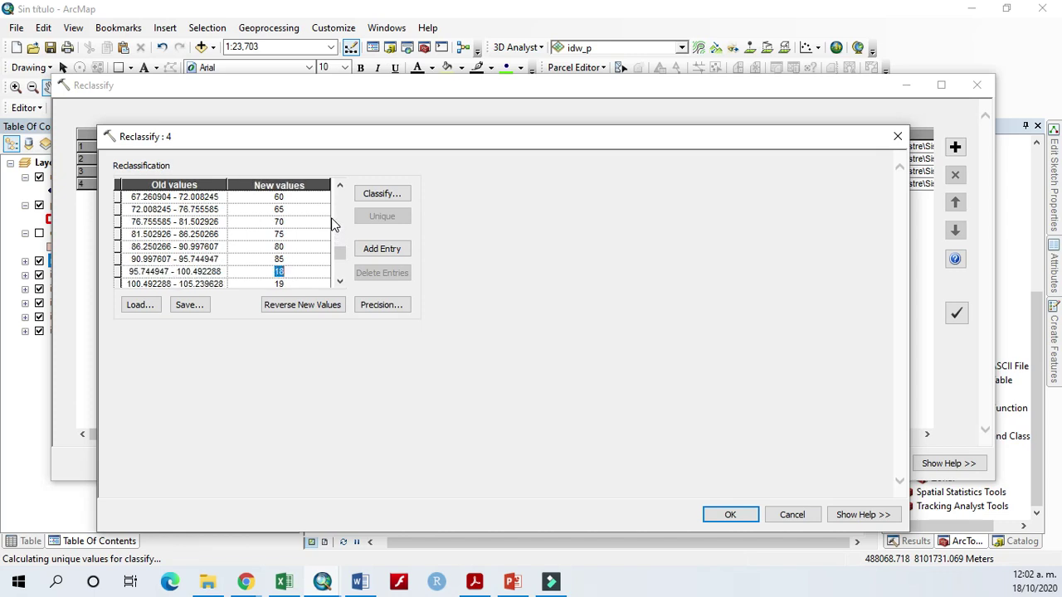
key(Down)
text(95)
key(Tab)
text(100)
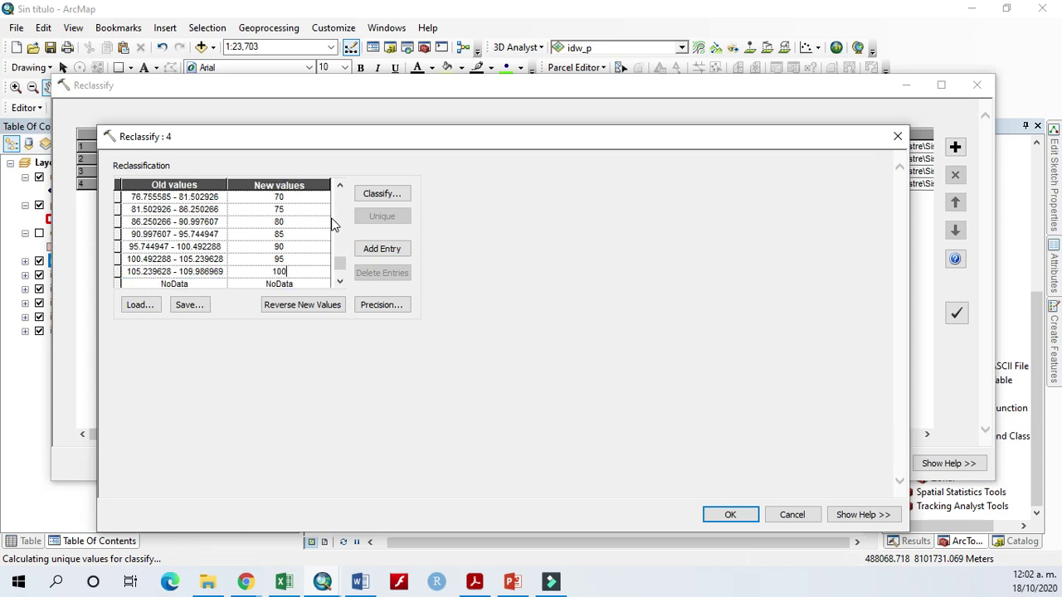
click(730, 514)
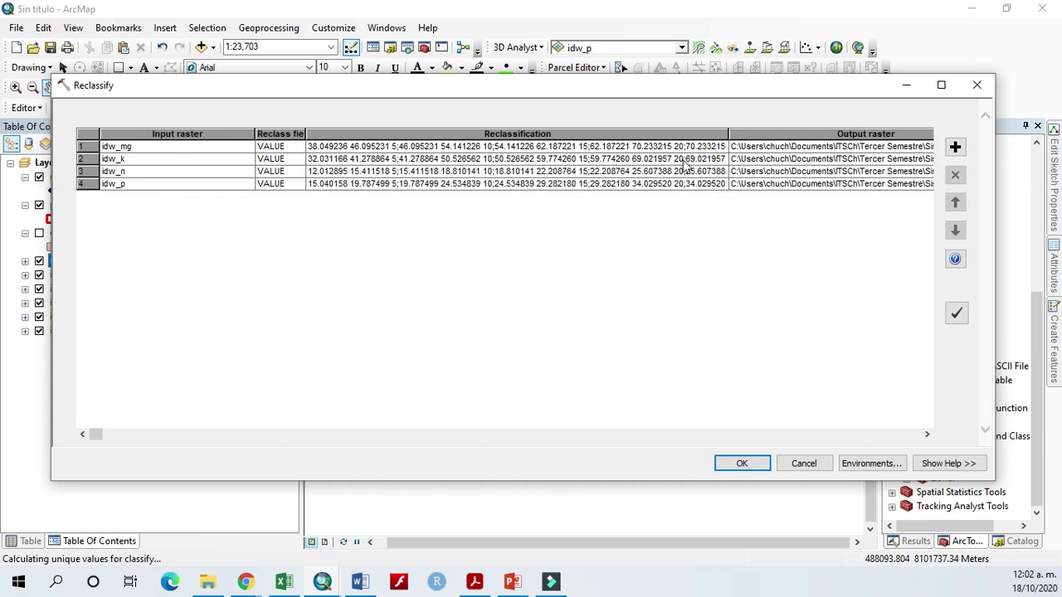
Run the batch reclassification of the four rasters and collapse the ridw_p layer's legend
click(730, 469)
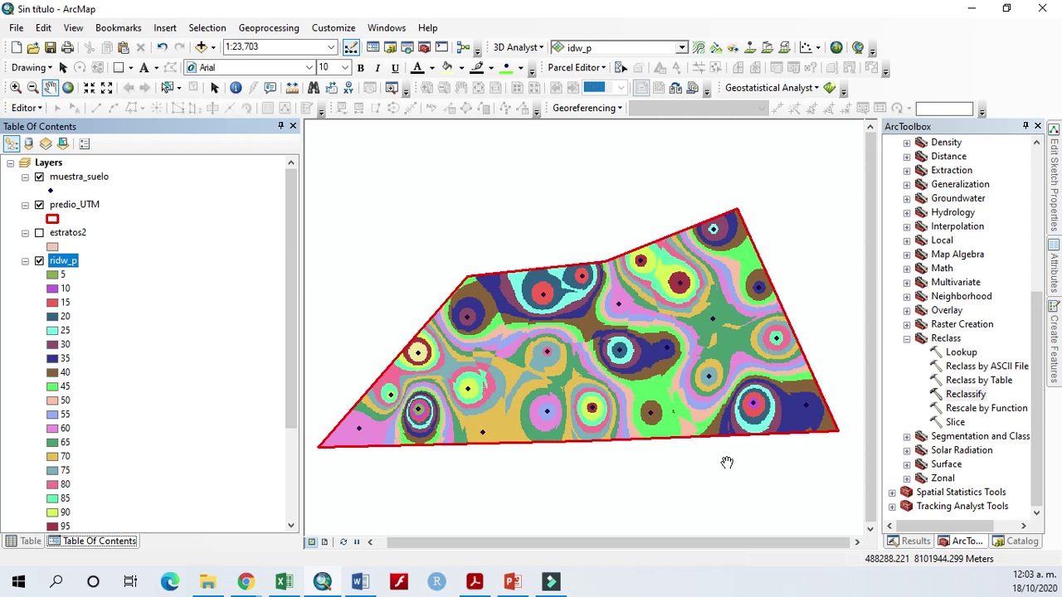
drag(293, 351, 280, 478)
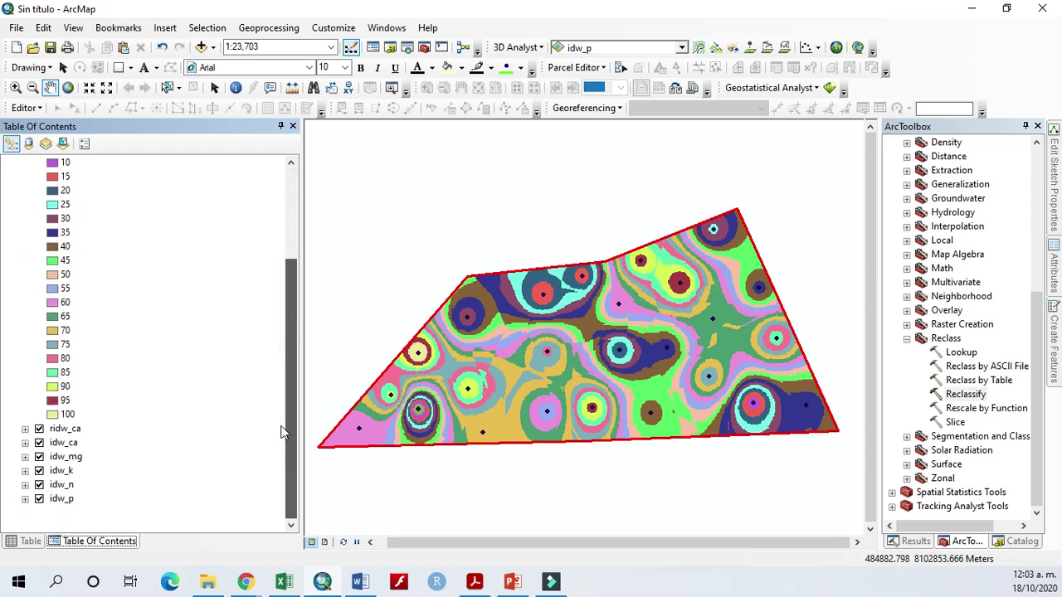
drag(282, 426, 266, 355)
click(25, 261)
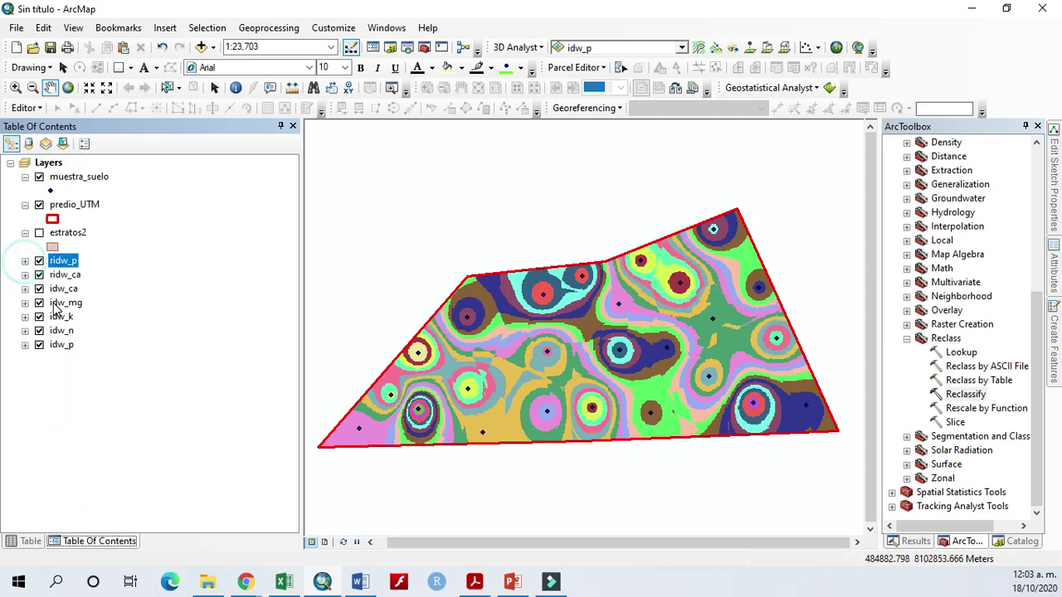
Add the reclassified rasters ridw_mg, ridw_k and ridw_n from the Shapes folder to the map
click(202, 47)
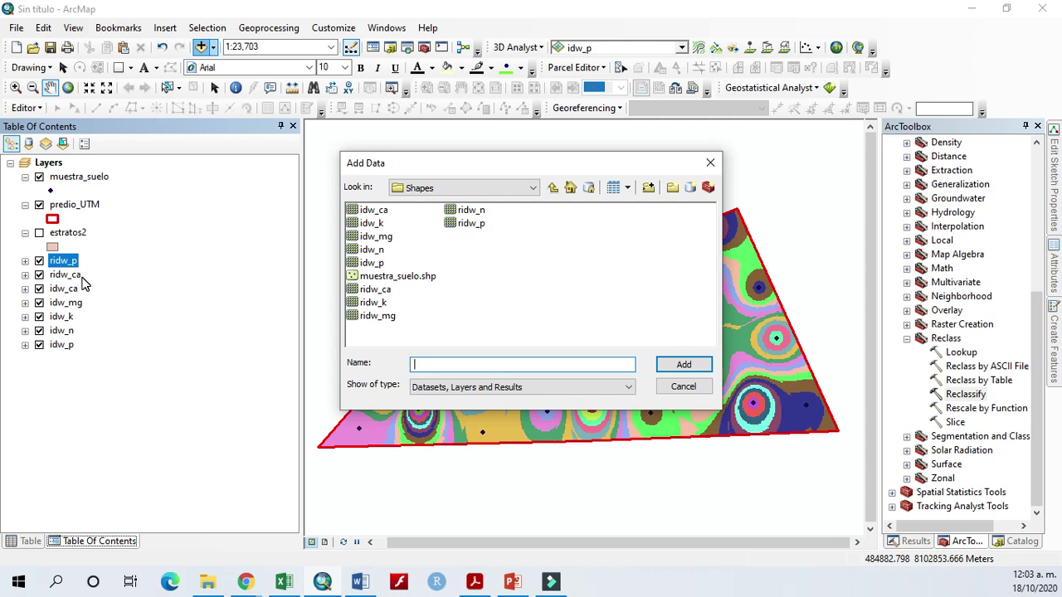
click(385, 322)
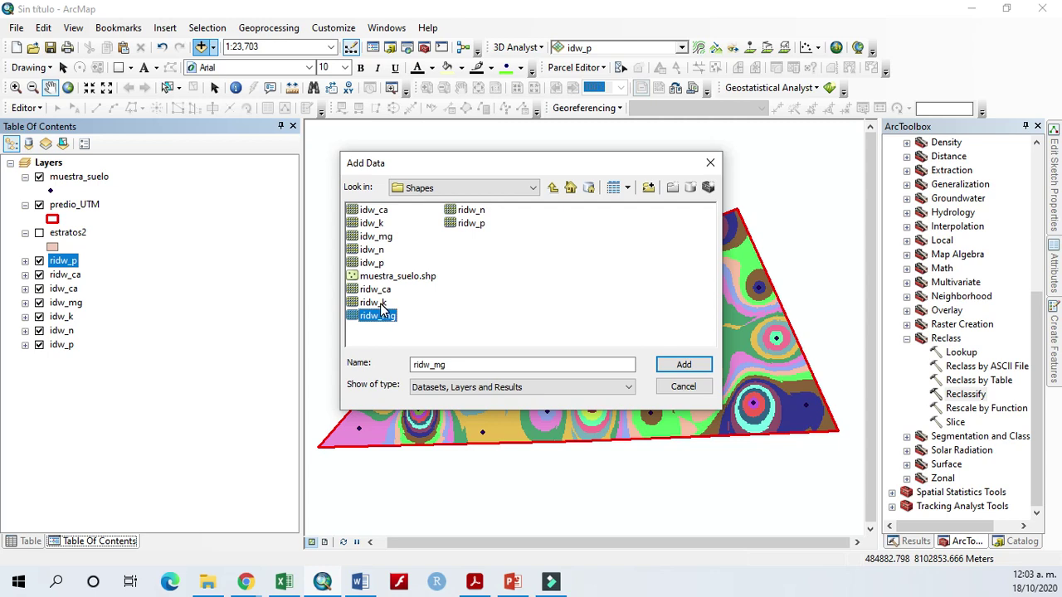
ctrl+click(380, 303)
ctrl+click(467, 214)
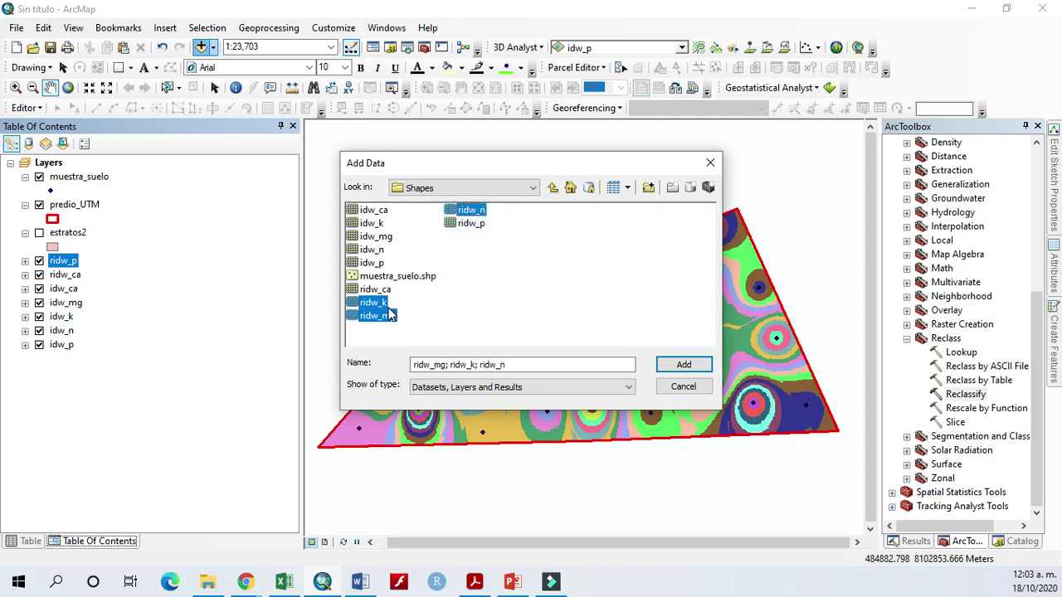
click(684, 365)
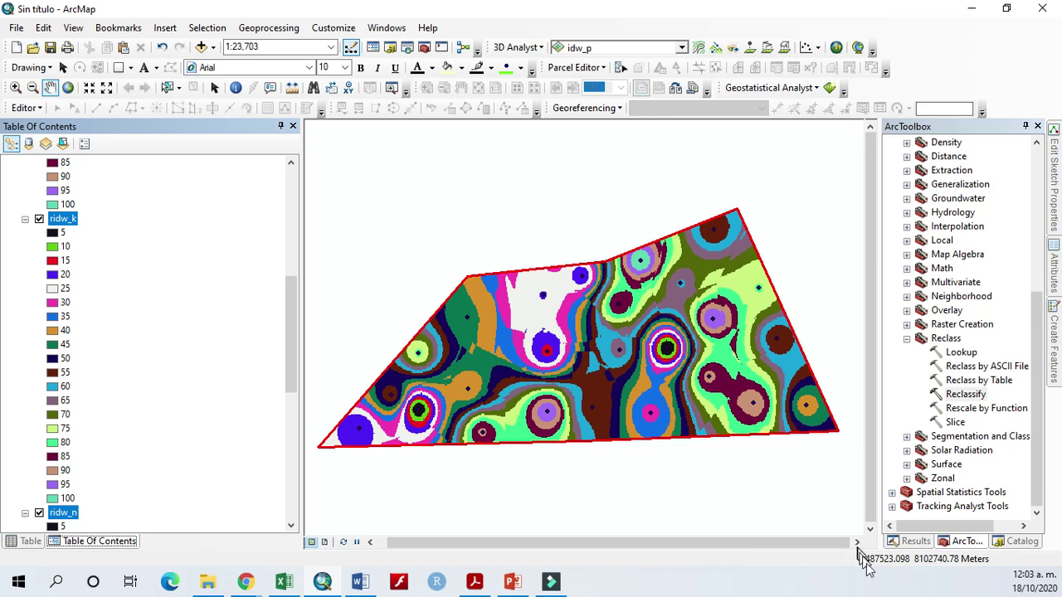
click(877, 584)
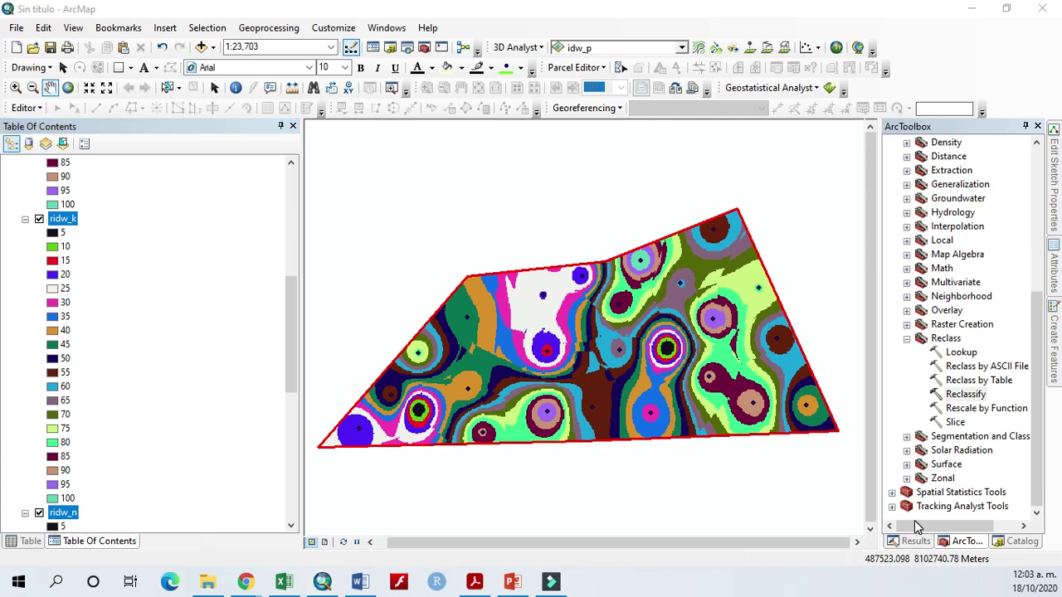
mouse_move(921, 535)
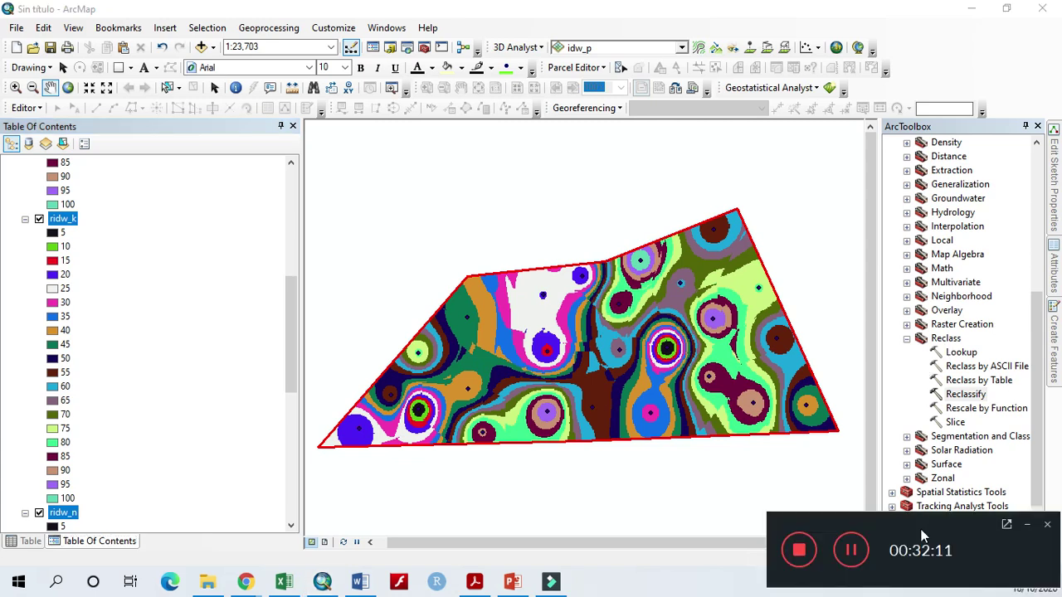
click(850, 550)
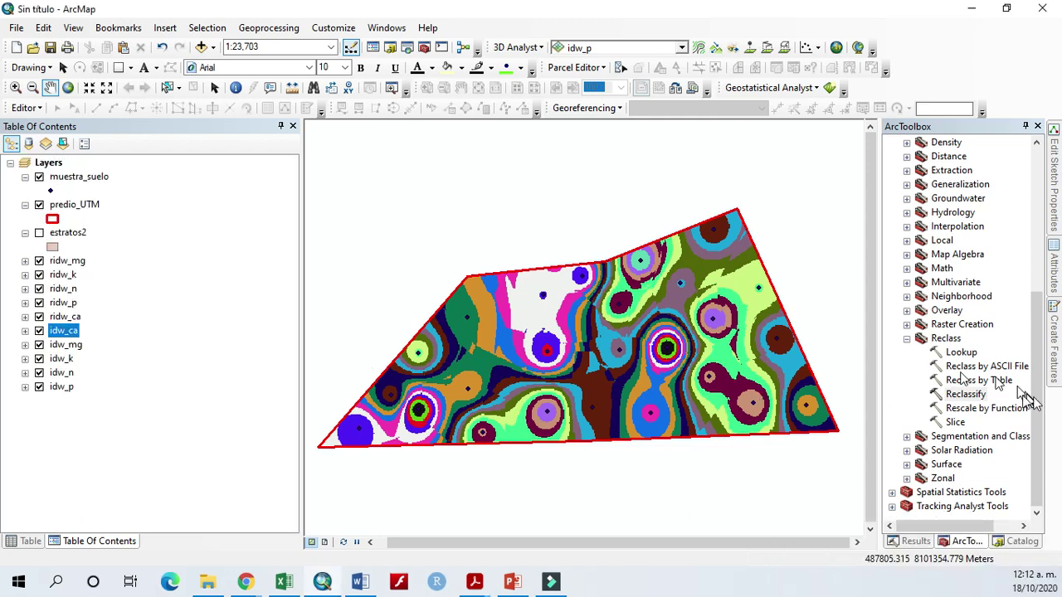
Examine the class values in the ridw_mg layer's legend, then collapse it
click(69, 262)
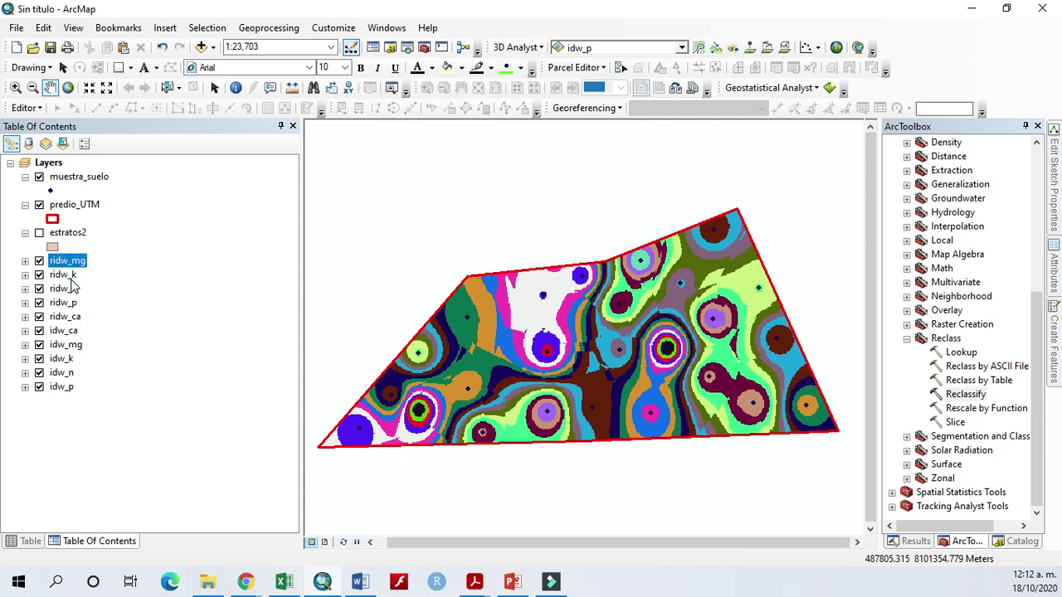
click(25, 260)
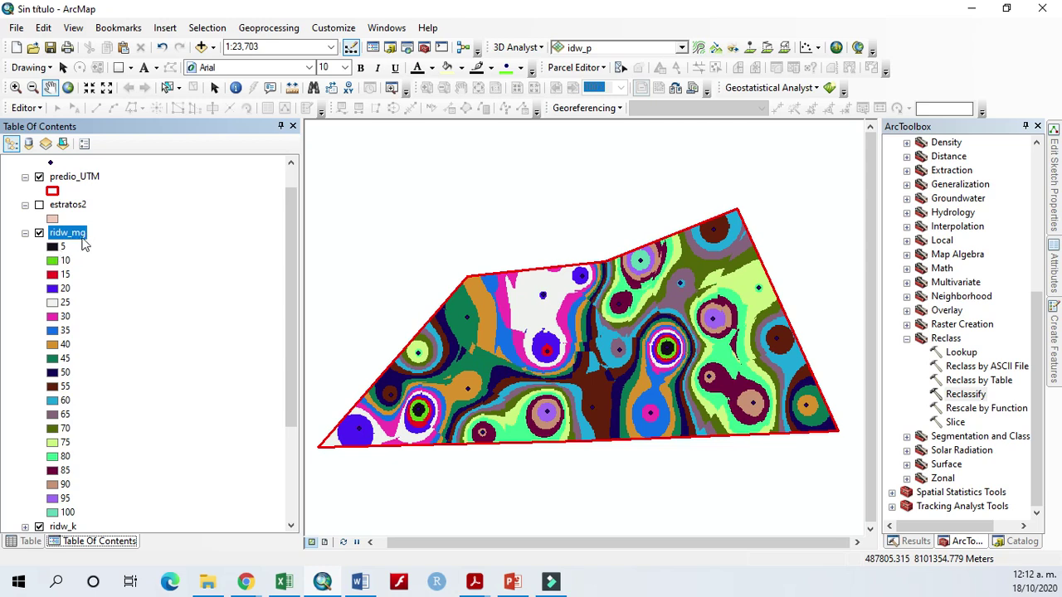
click(25, 233)
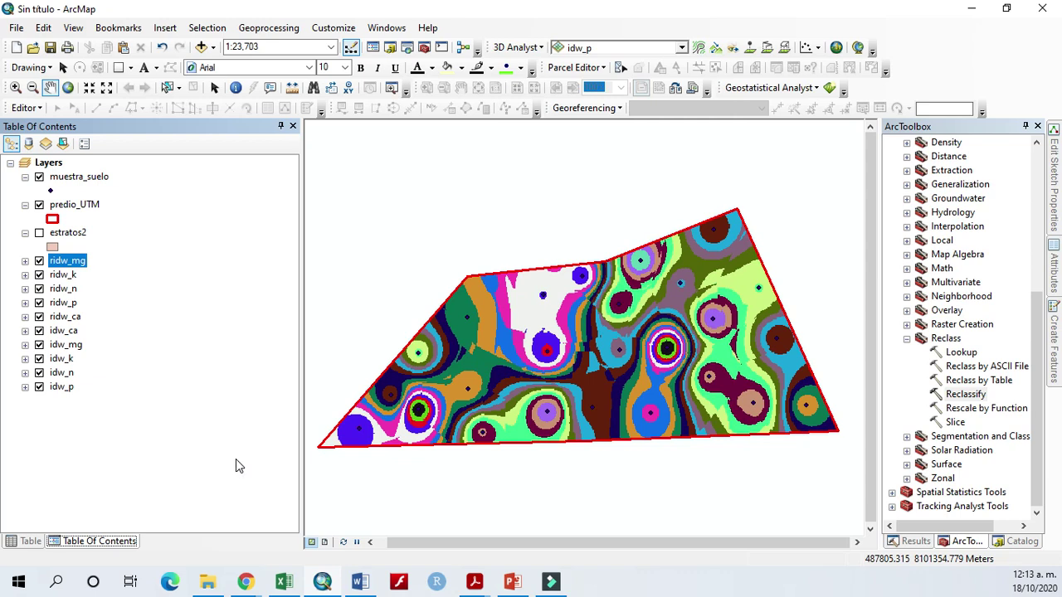
Open the Map Algebra Raster Calculator and start the expression with the Float function
double_click(919, 340)
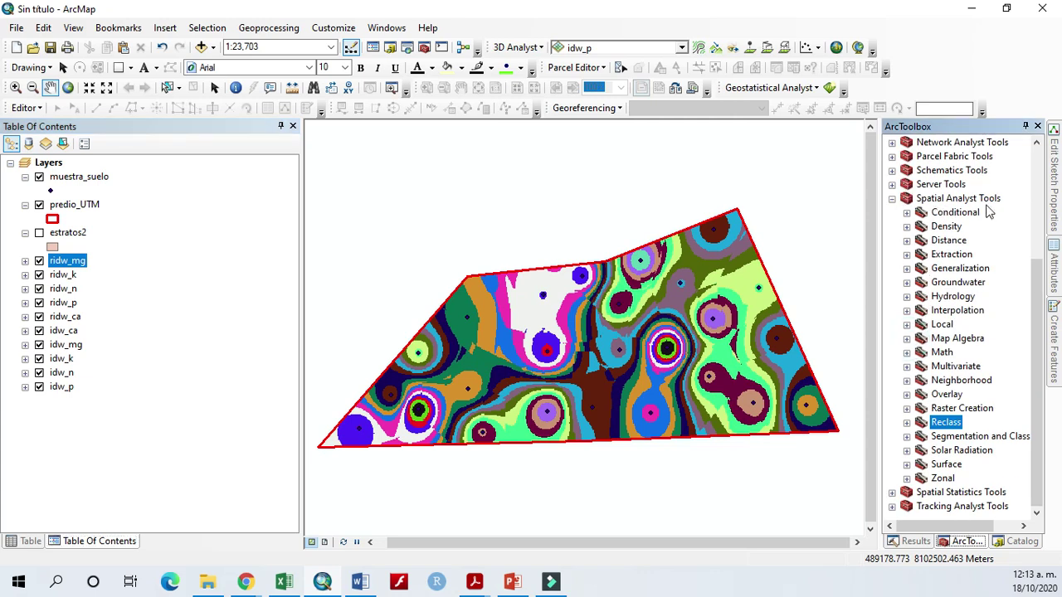
click(907, 338)
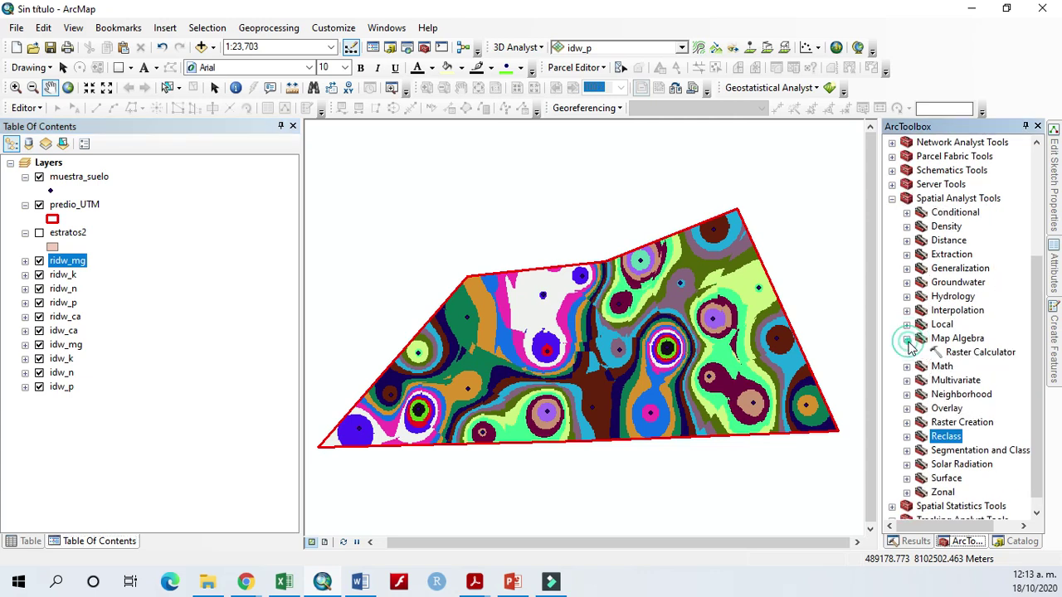
double_click(964, 352)
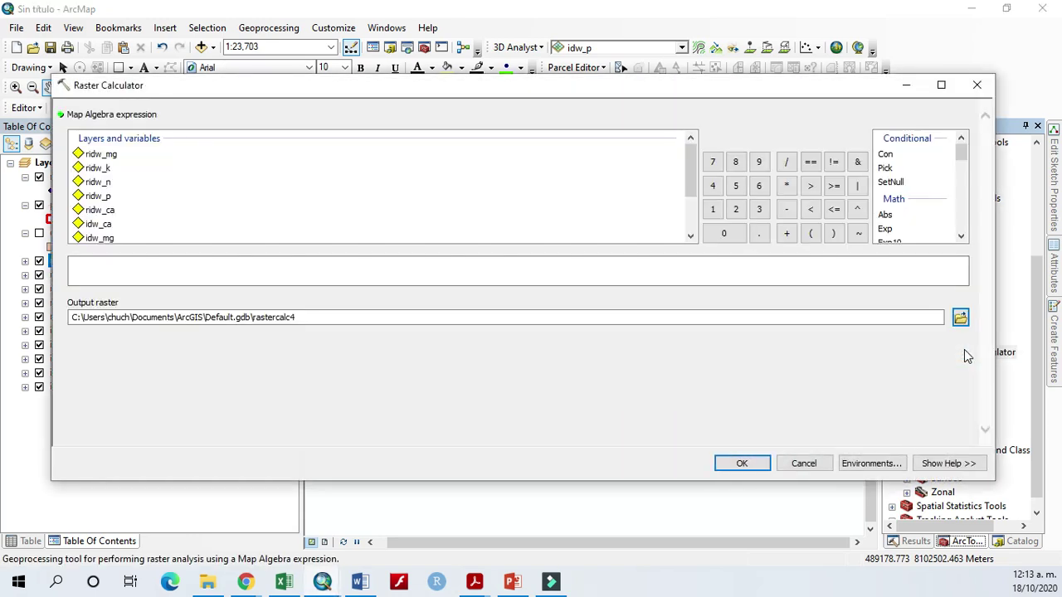
click(964, 238)
double_click(886, 204)
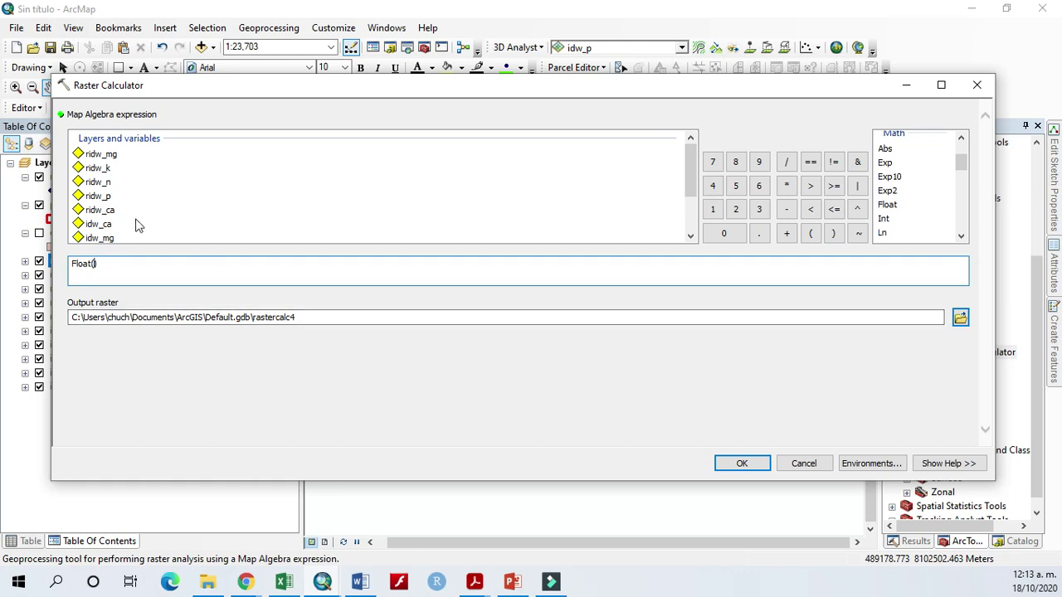
Build the expression Float("ridw_mg" + "ridw_k" + "ridw_n" + "ridw_p" + "ridw_ca")/5 to average the five reclassified rasters
double_click(99, 155)
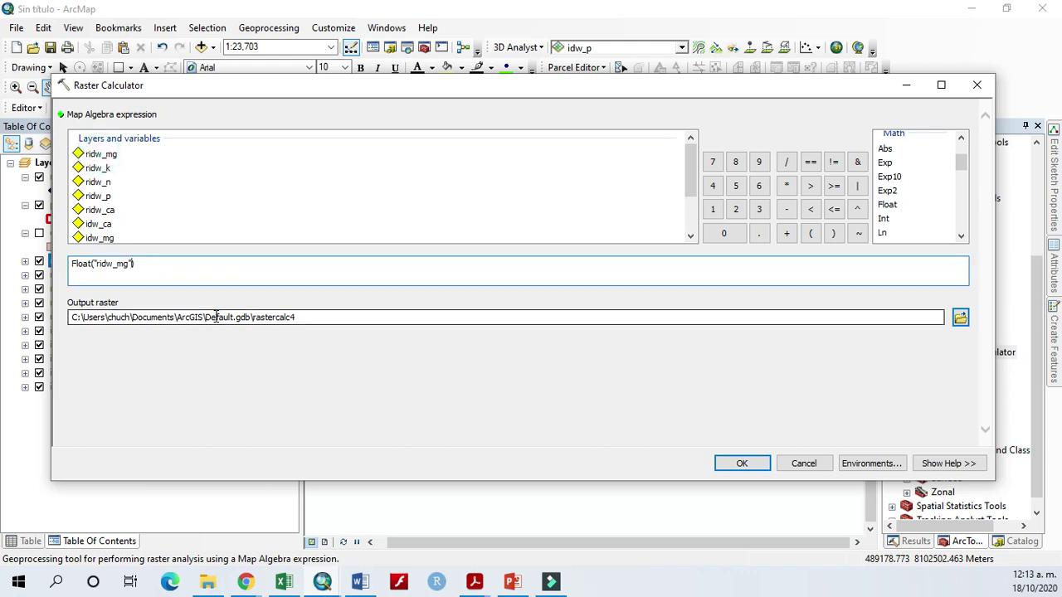
click(787, 233)
double_click(98, 168)
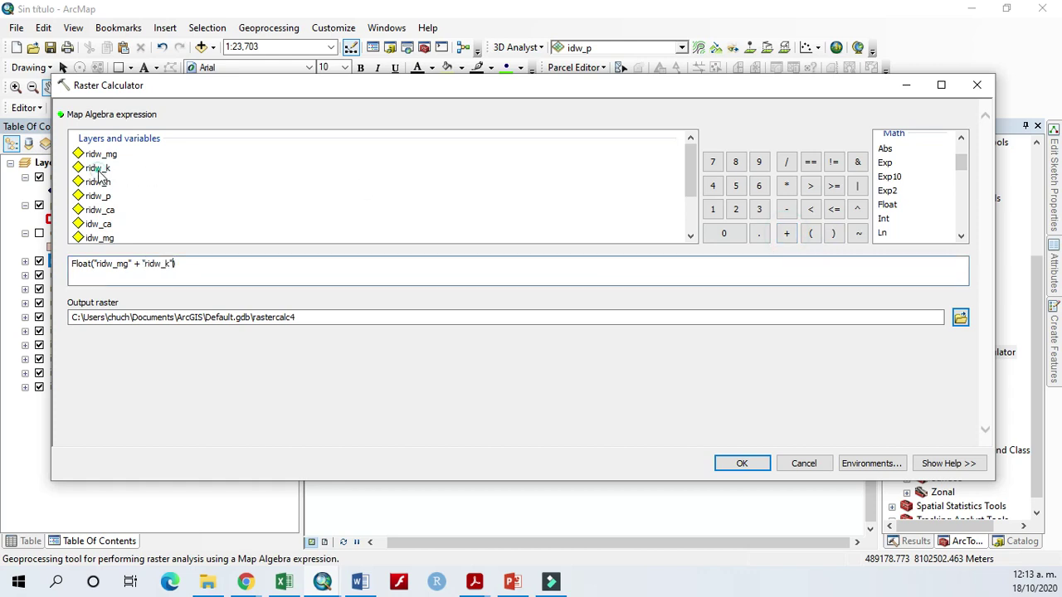
click(787, 233)
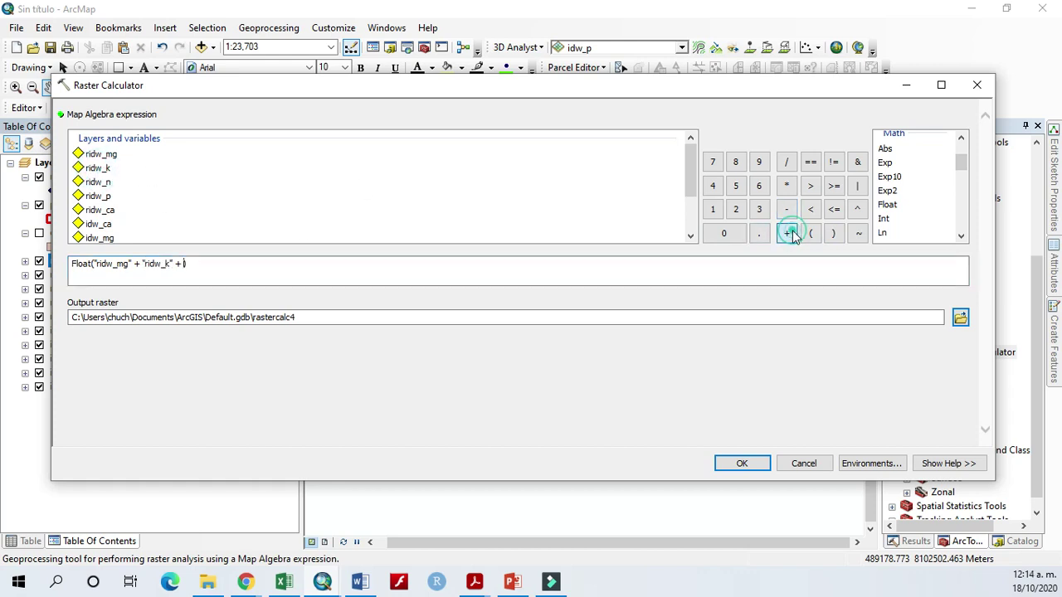
double_click(99, 182)
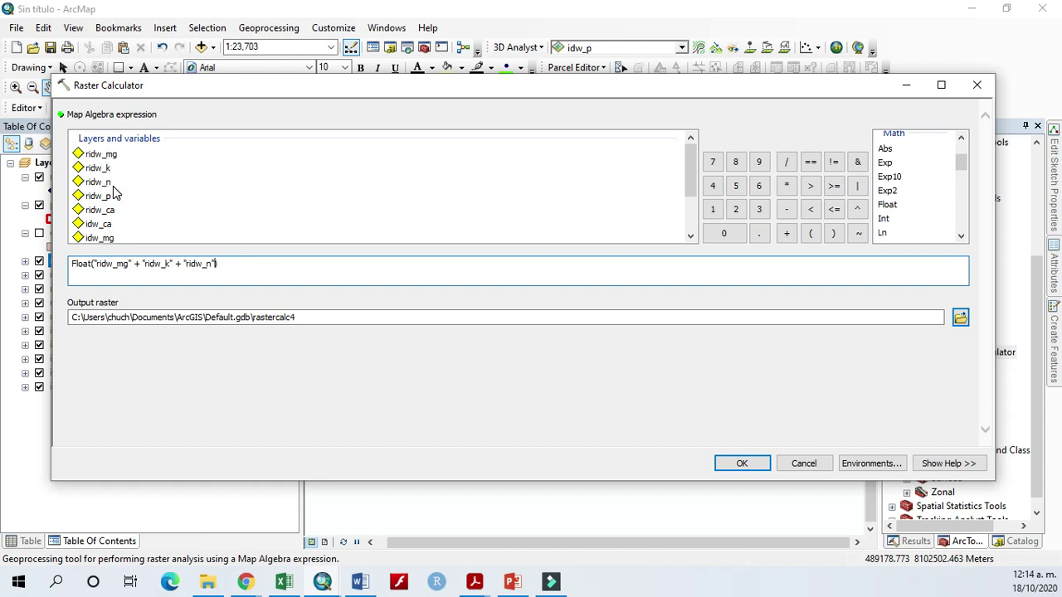
click(786, 235)
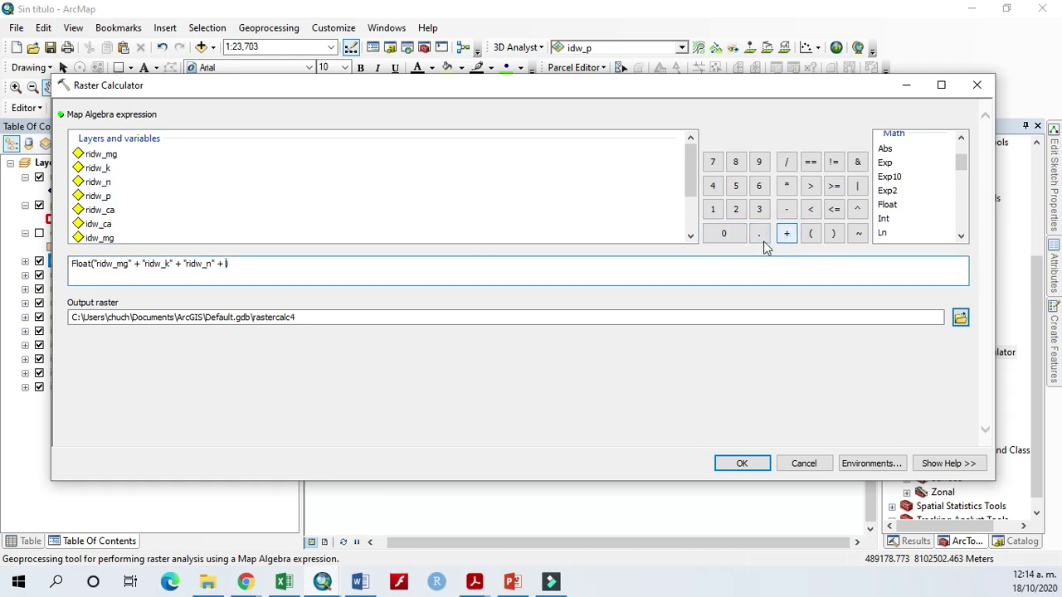
double_click(97, 198)
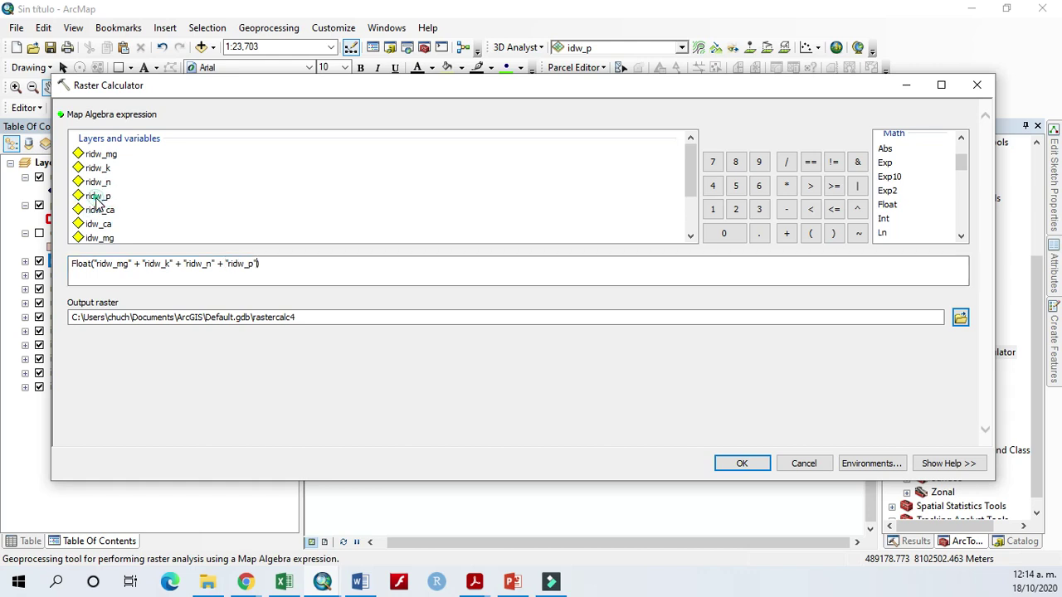
click(786, 234)
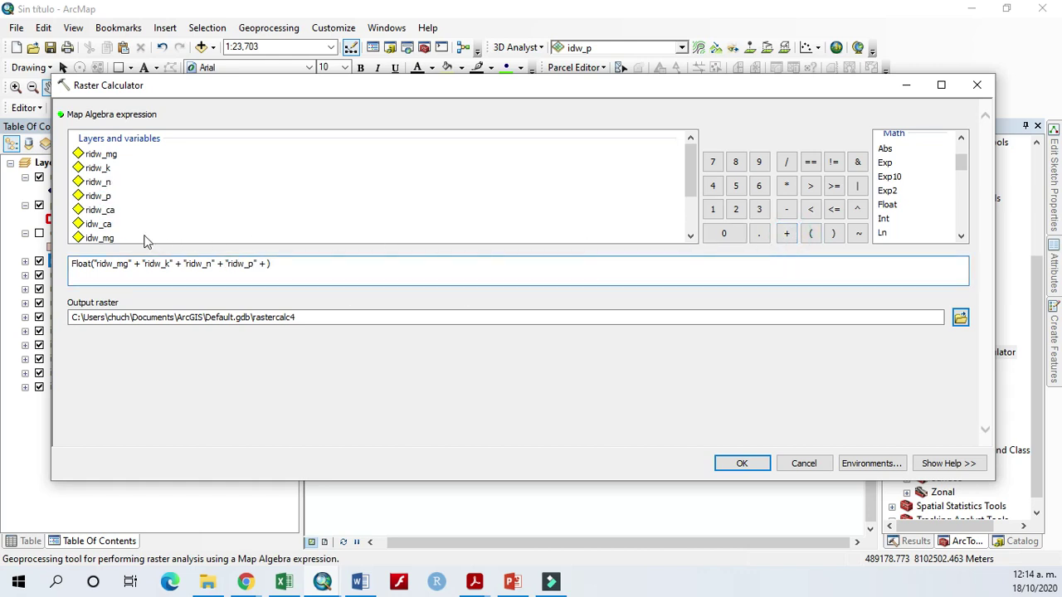
double_click(104, 212)
click(332, 265)
Save the output raster as macro_fert in the Shapes folder and run the calculation
click(958, 317)
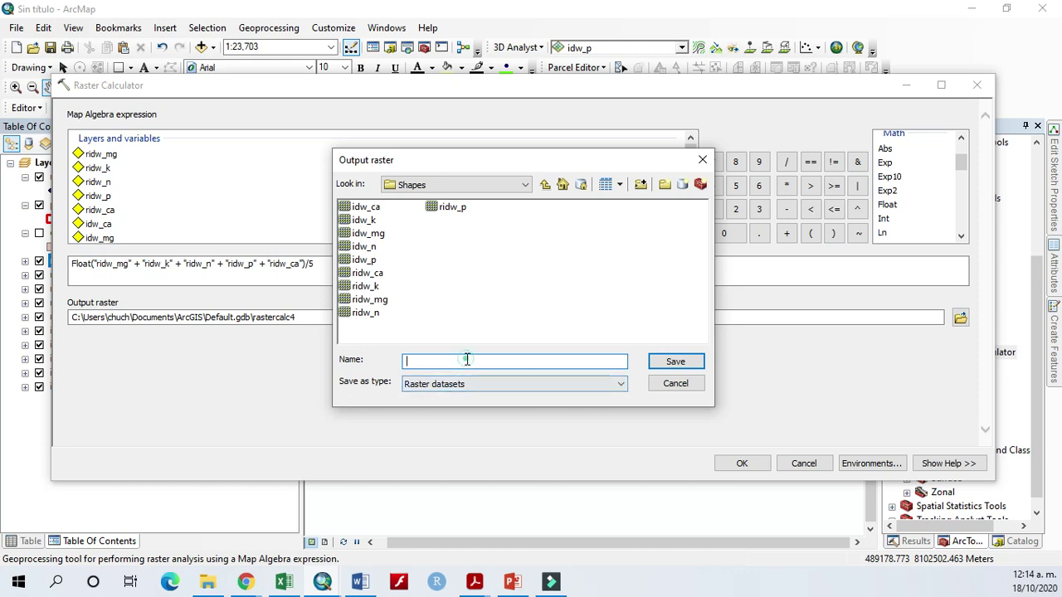
text(macro_fert)
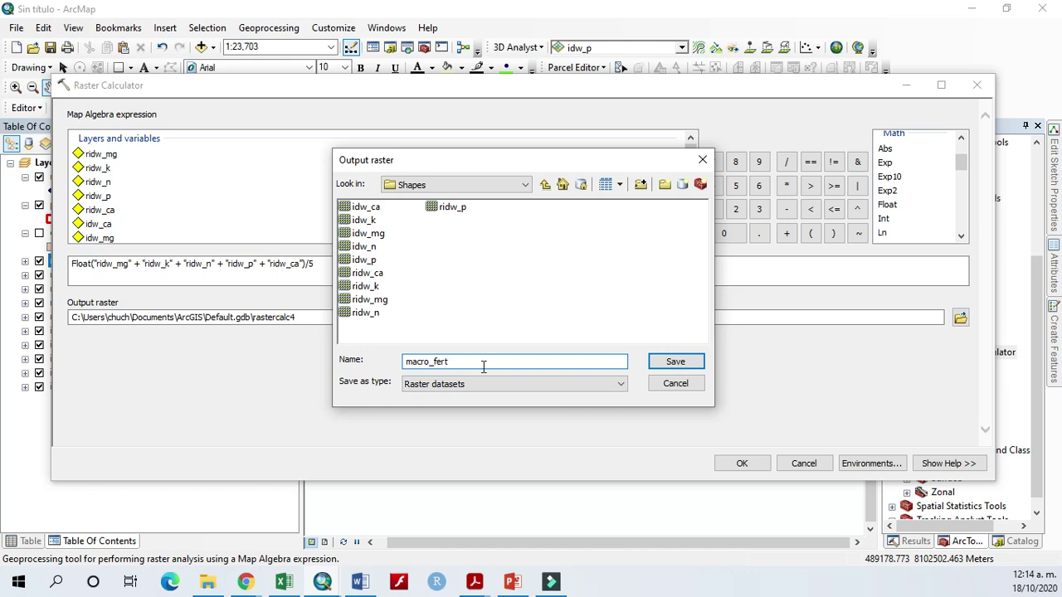
click(685, 364)
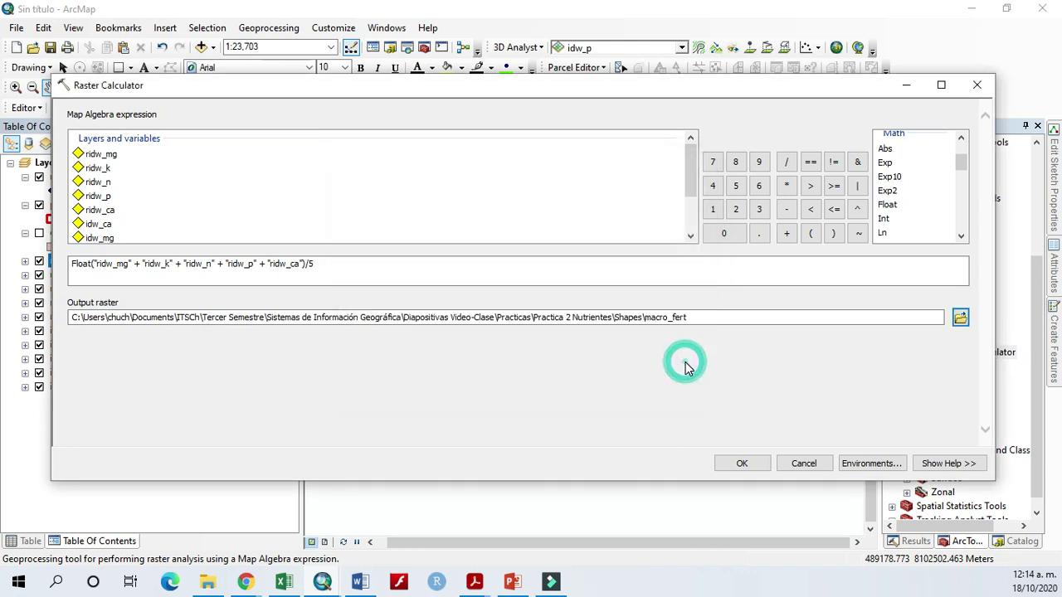
click(747, 464)
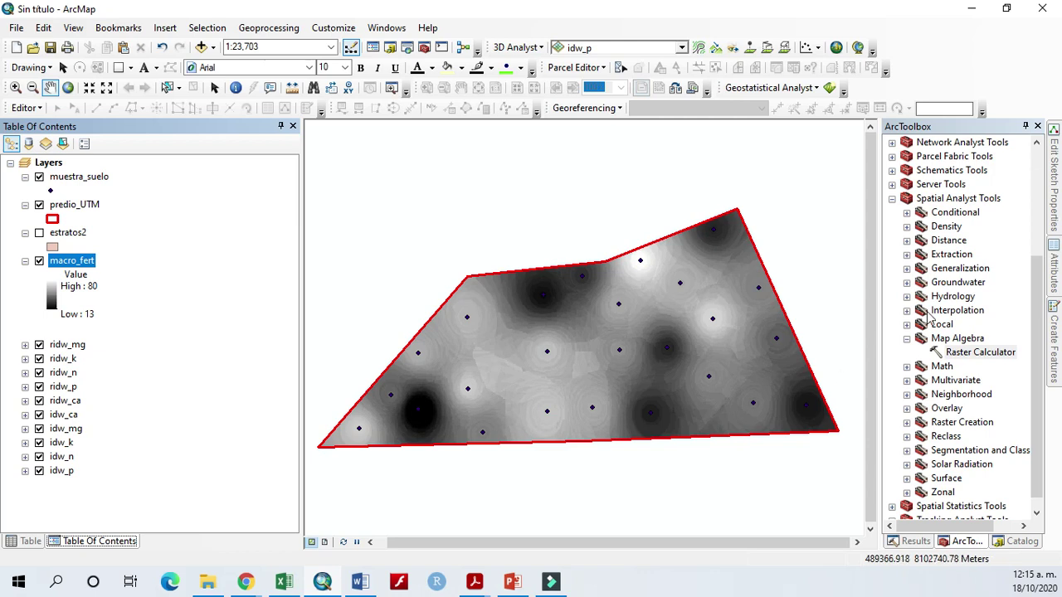
Turn off all the reclassified and interpolated raster layers, from ridw_mg through idw_p
click(70, 346)
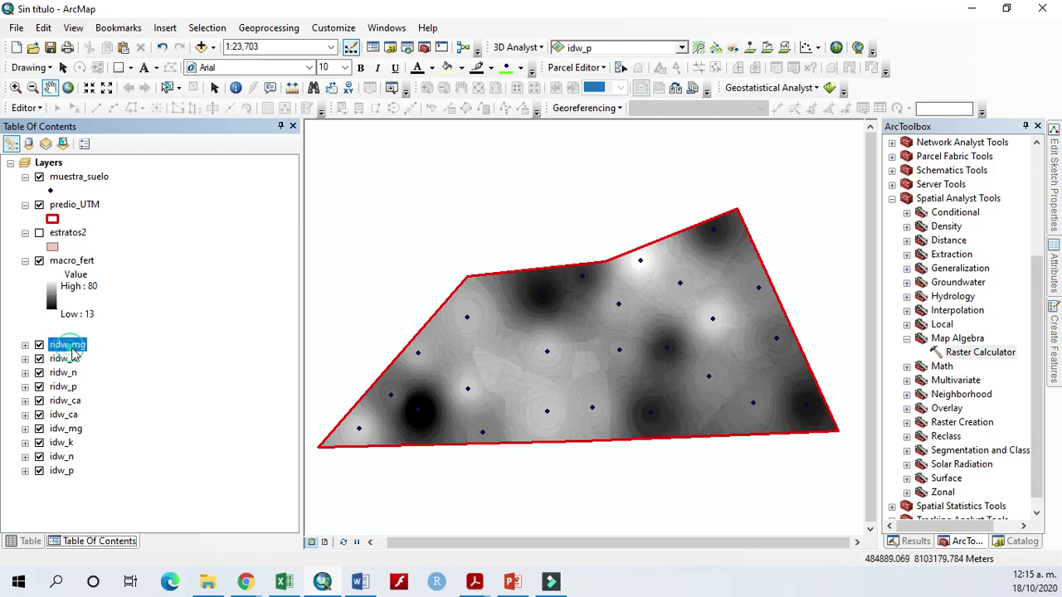
shift+click(61, 471)
right_click(61, 473)
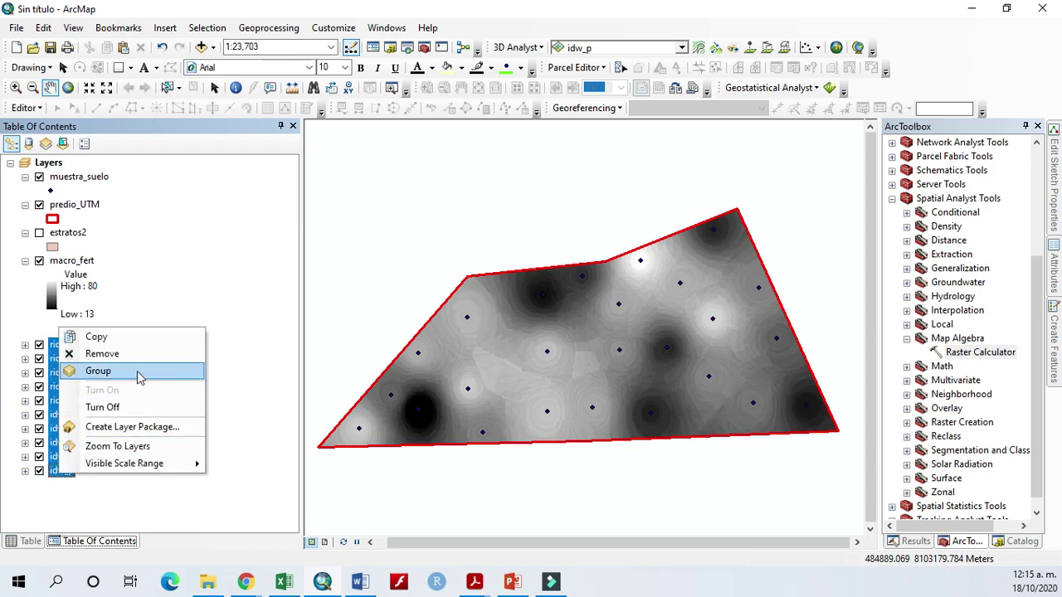
click(145, 408)
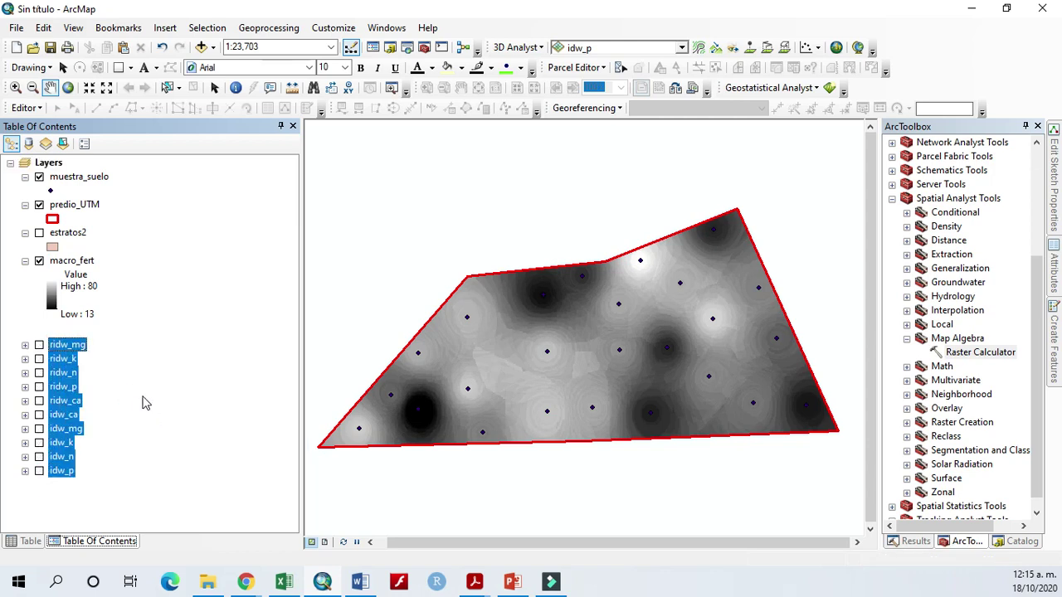
Switch the macro_fert layer's symbology to Classified, computing its histogram, and set 4 classes
right_click(79, 264)
click(203, 496)
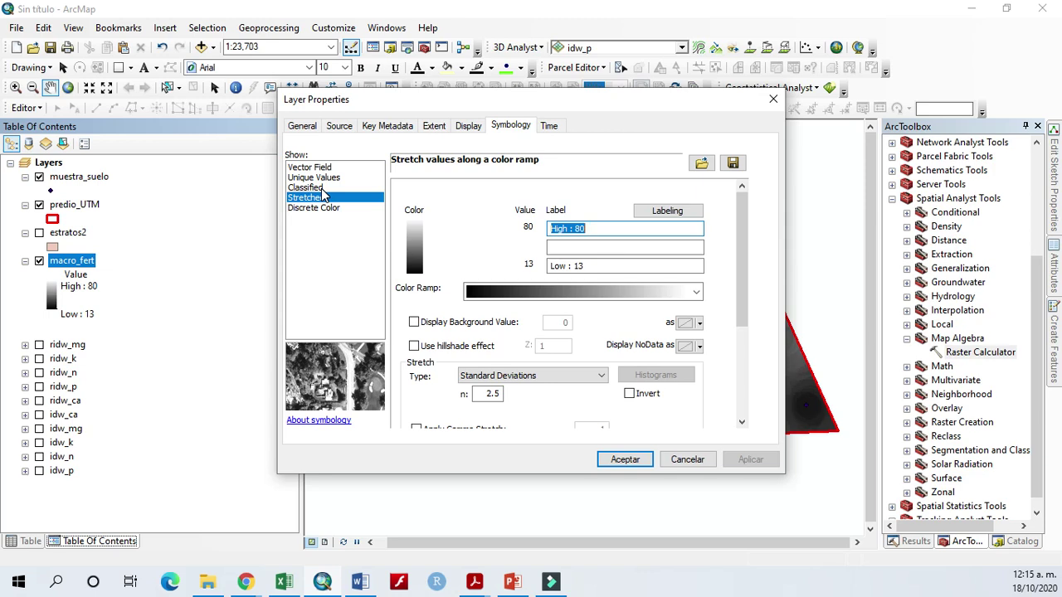
click(322, 190)
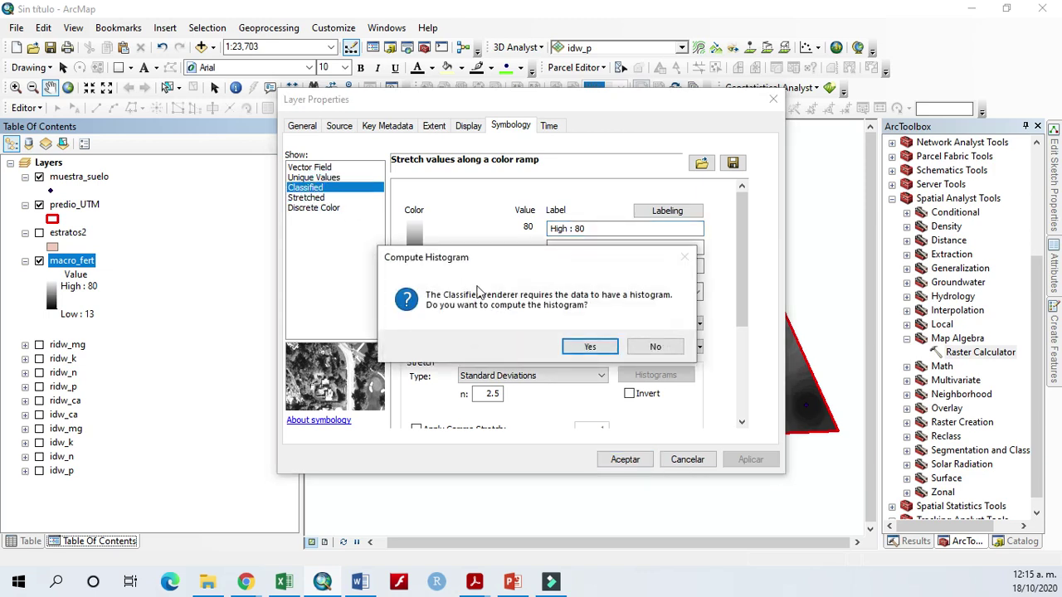
click(651, 351)
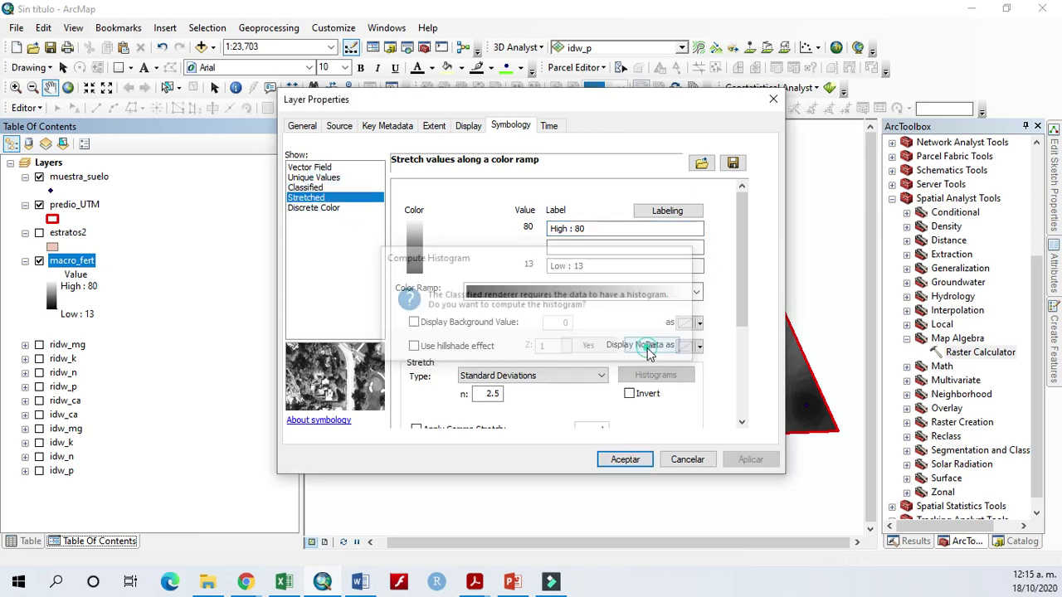
click(319, 189)
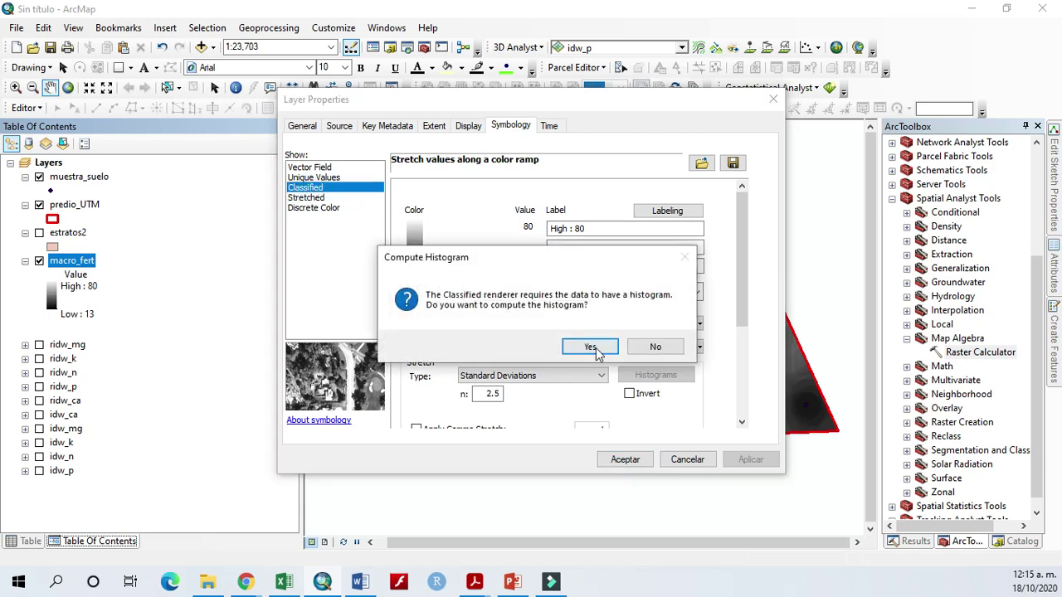
click(591, 347)
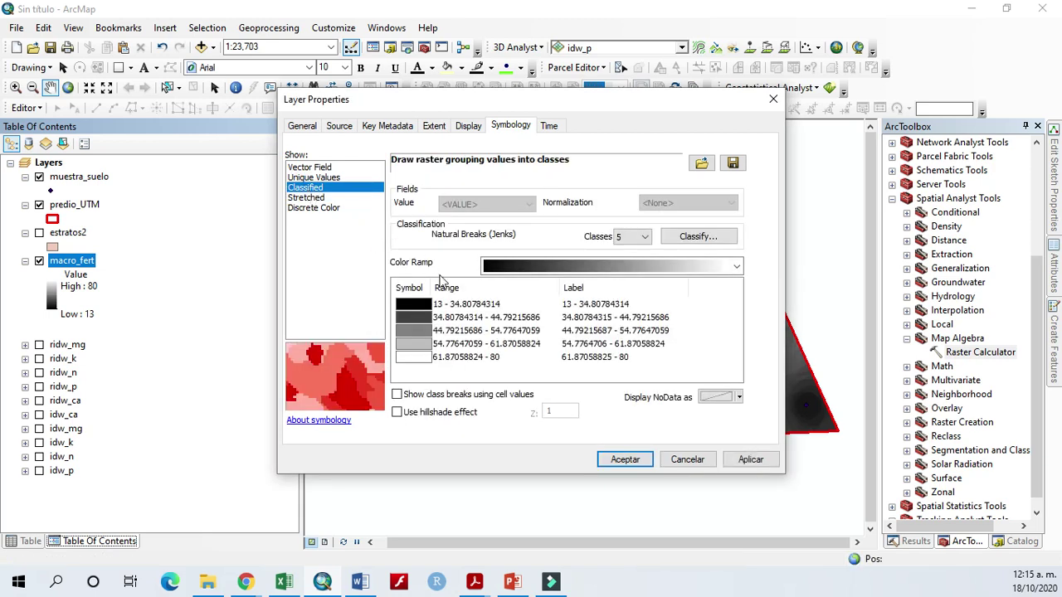
click(627, 238)
click(621, 287)
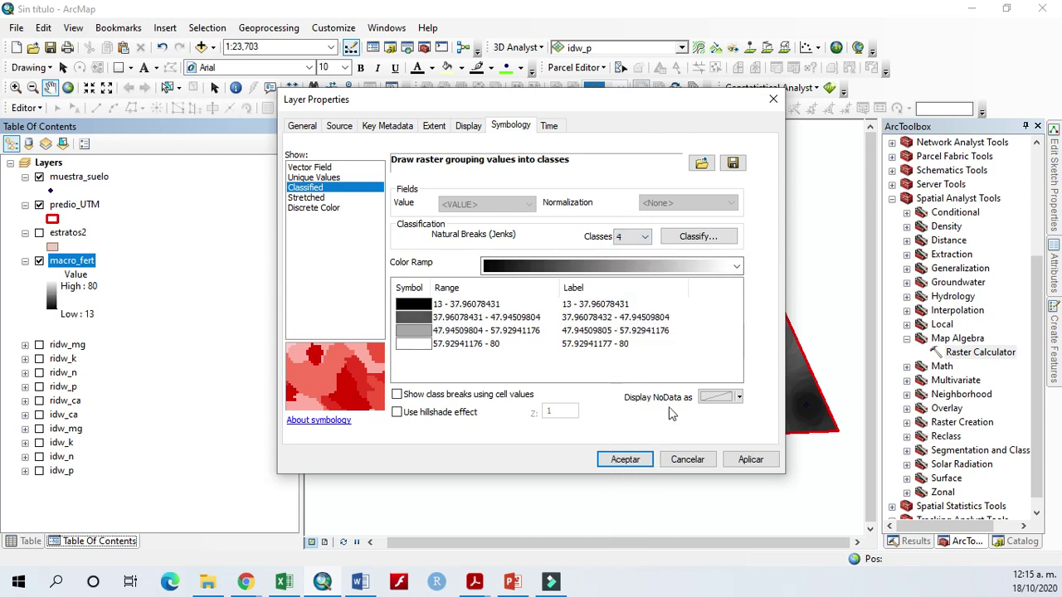
Apply the red-yellow-green color ramp to the macro_fert classes and check the result on the map
click(690, 267)
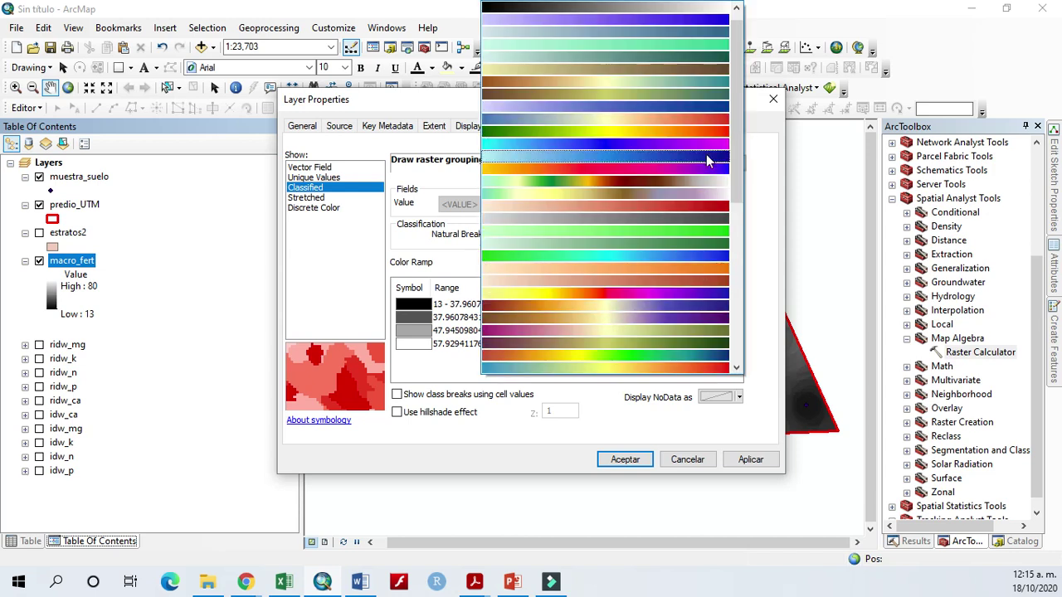
click(736, 369)
click(736, 368)
click(736, 249)
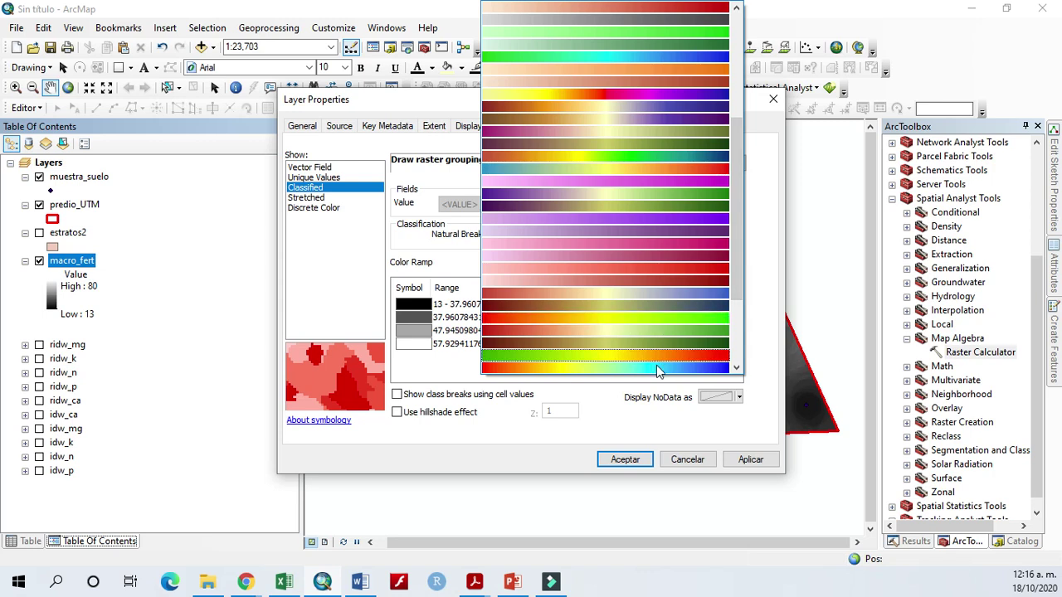
click(658, 318)
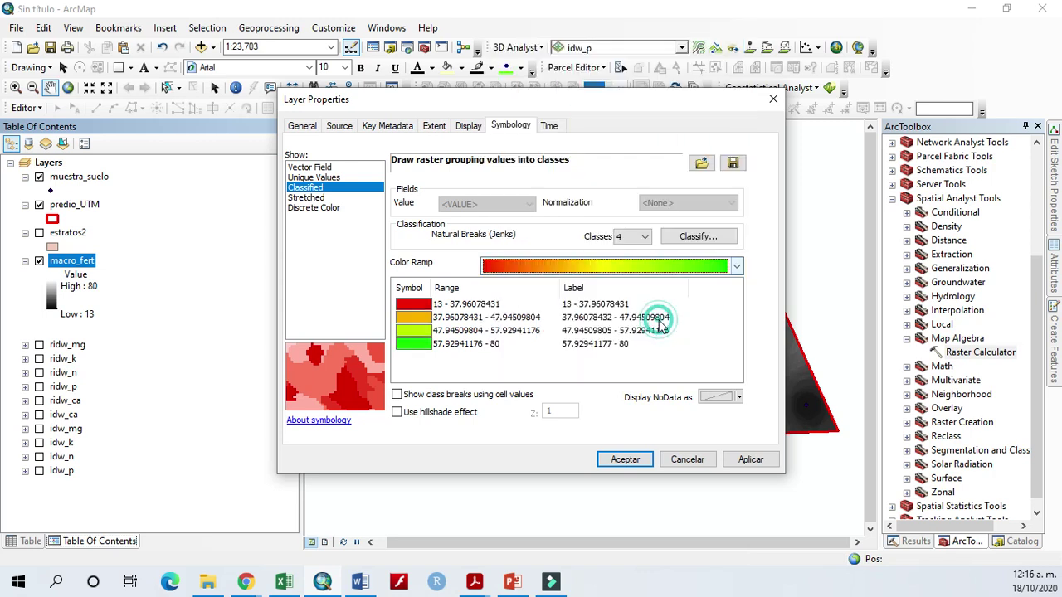
click(751, 460)
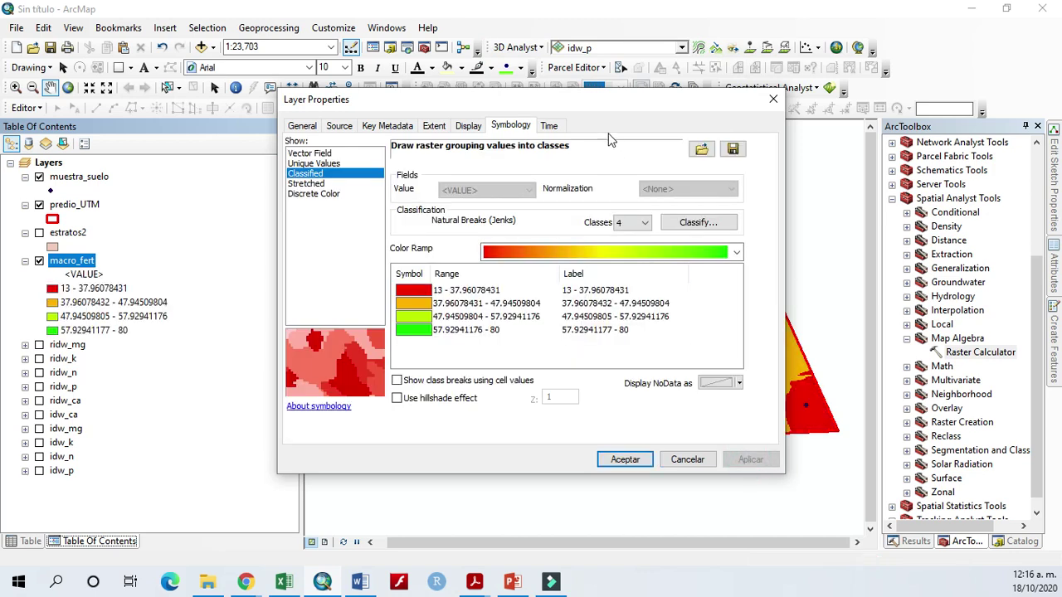
drag(597, 100, 914, 46)
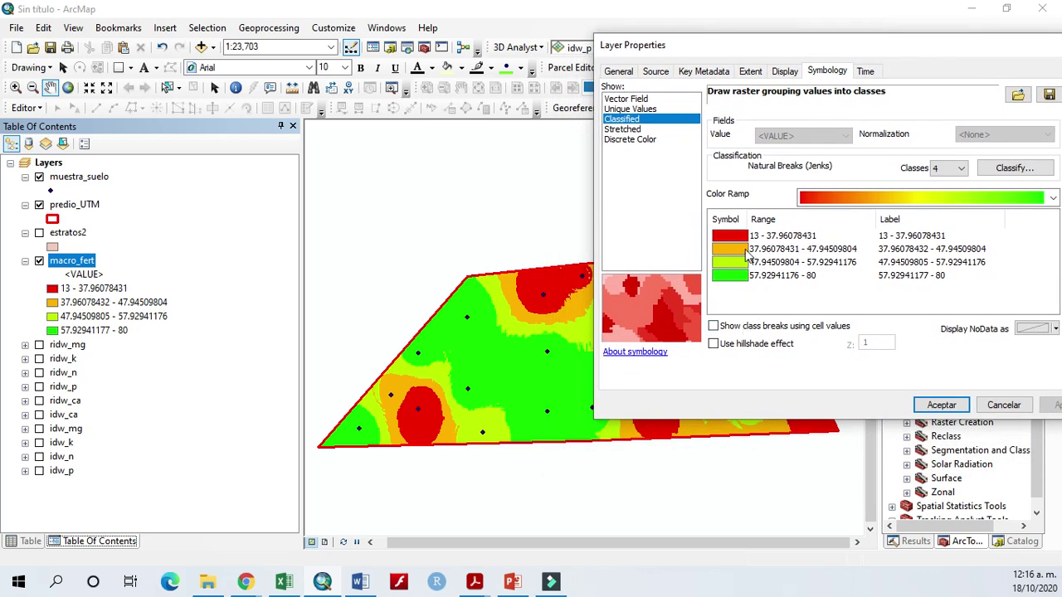
drag(691, 45, 381, 147)
Label the four macro_fert classes Bajo, Medio, Alto and Muy Alto from lowest to highest, and apply the labels
double_click(599, 338)
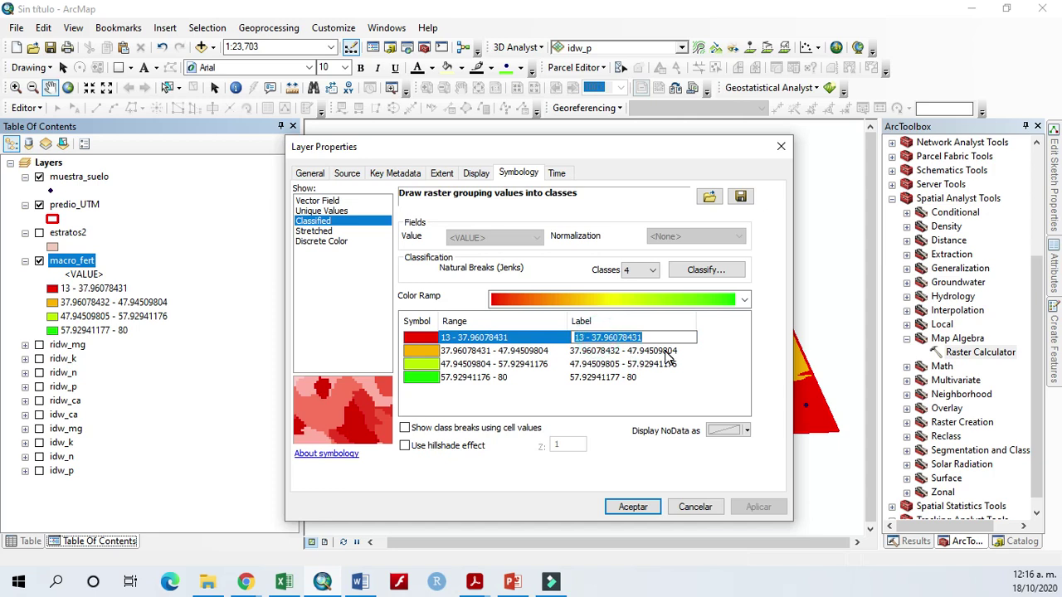
text(Mal)
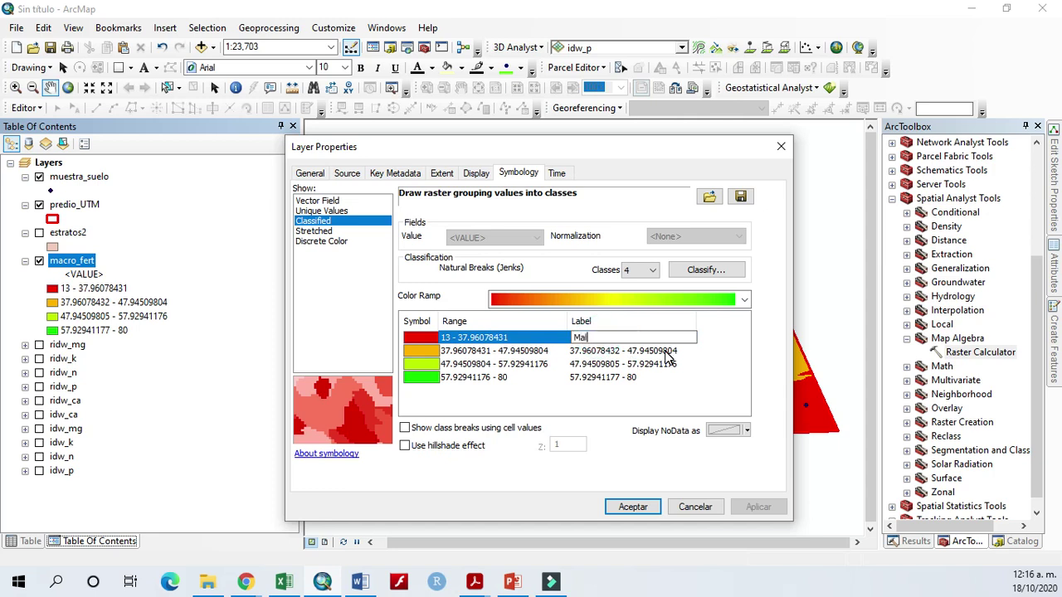
key(BackSpace)
key(BackSpace)
double_click(667, 351)
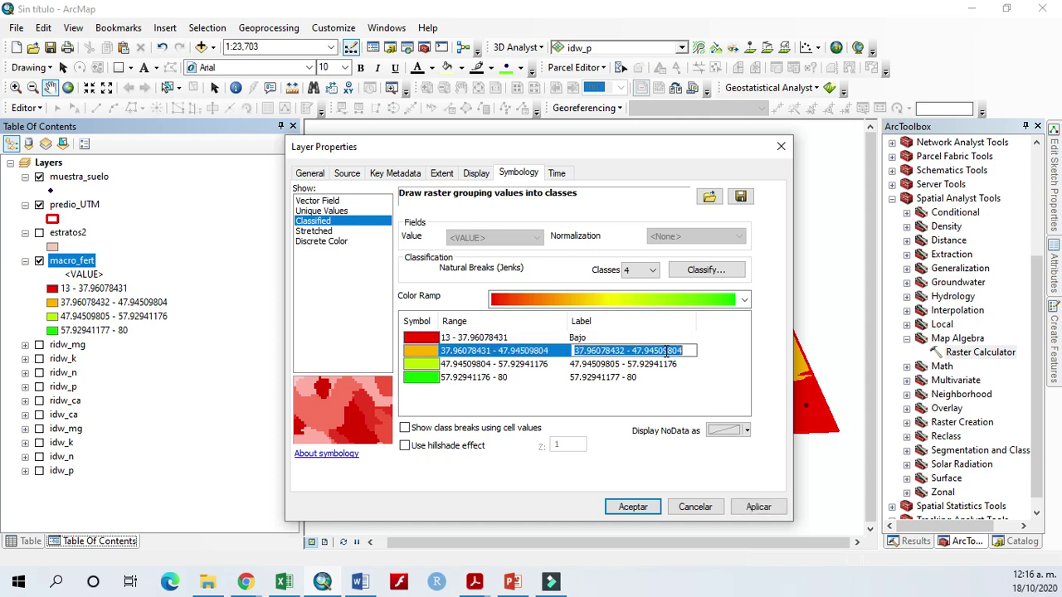
text(Medio)
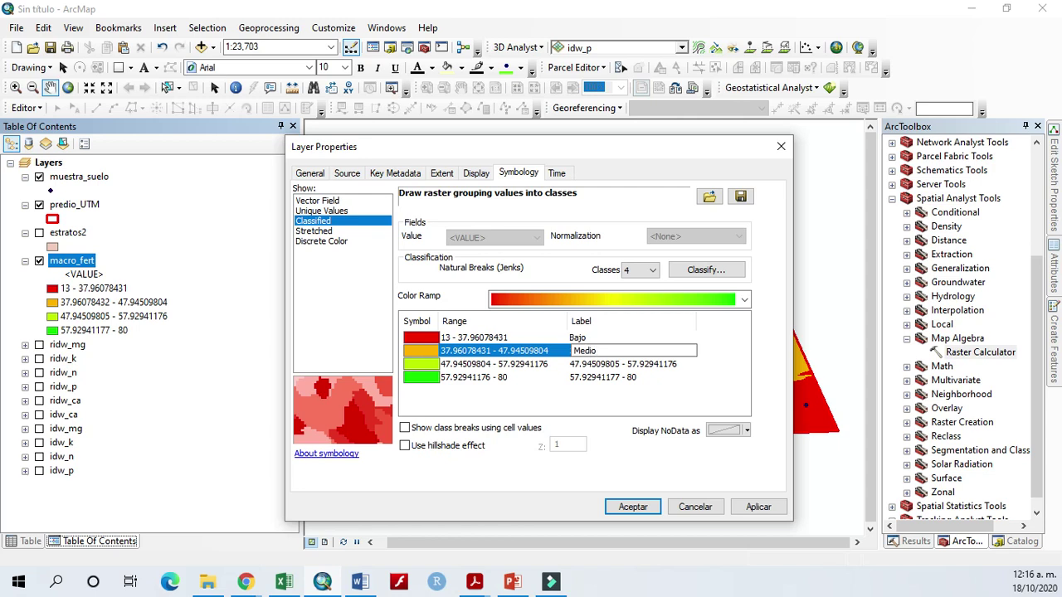
key(Return)
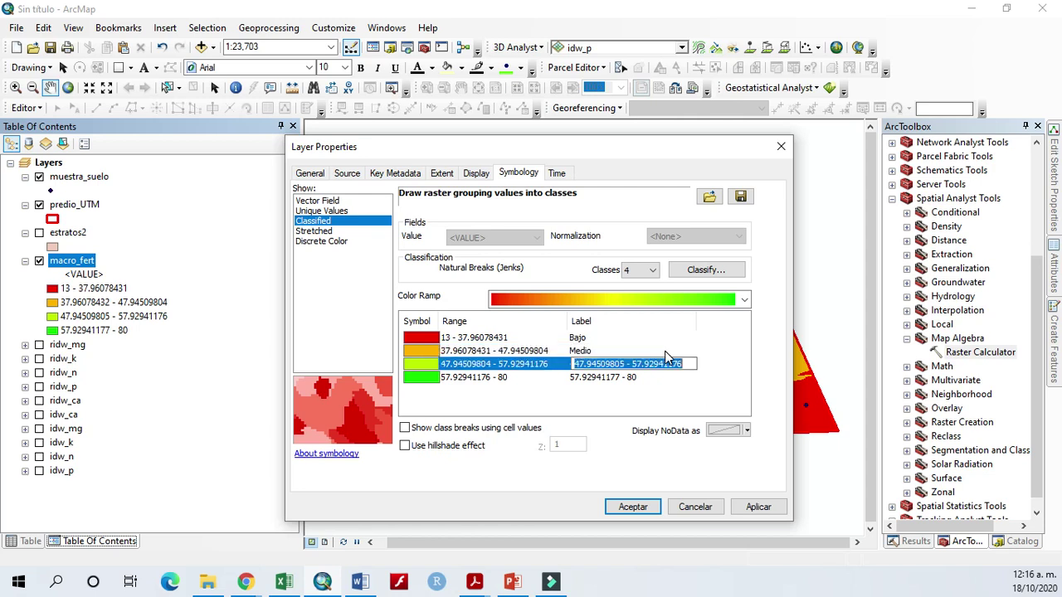
text(Alto)
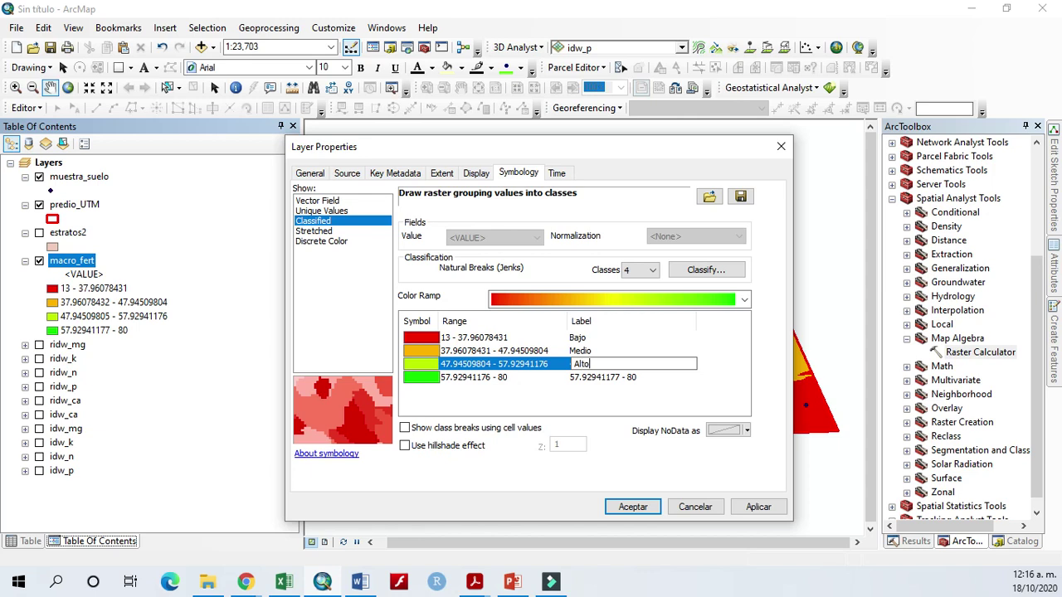
key(Return)
text(Muy Alto)
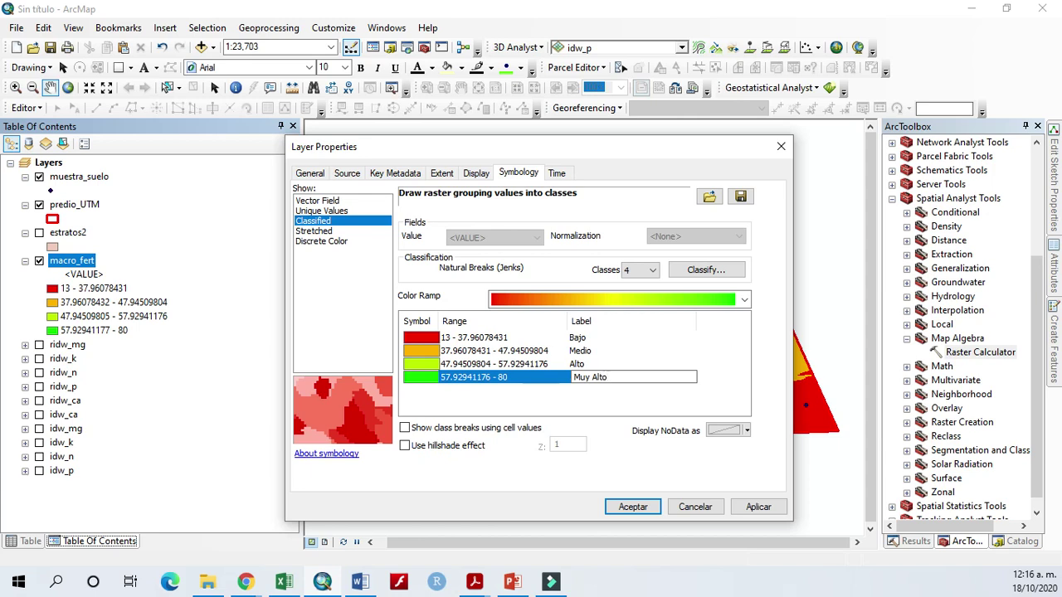
click(757, 507)
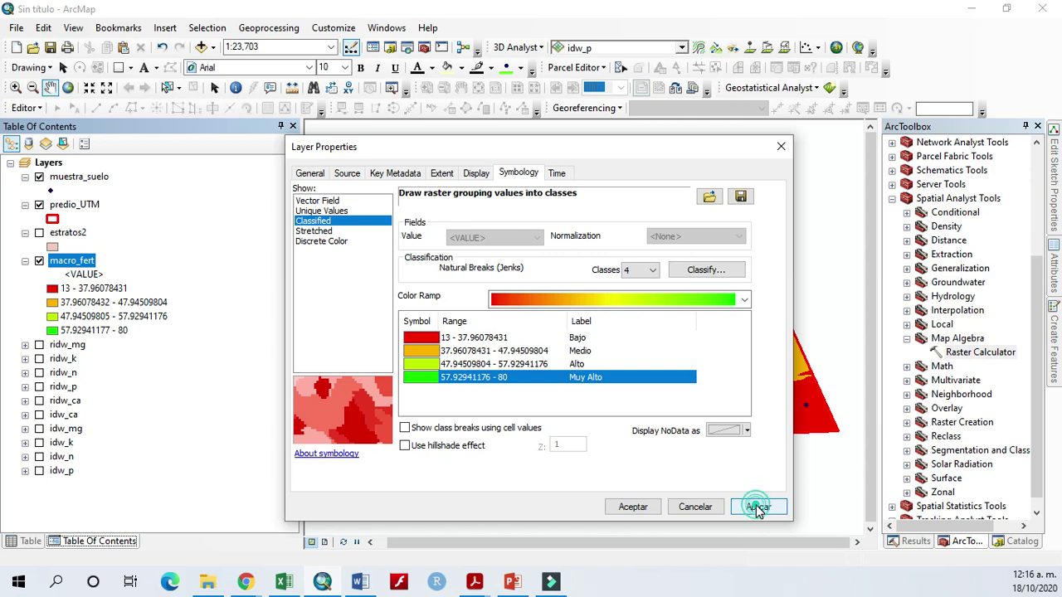
Recolor the macro_fert classes: light red for Bajo, yellow for Medio, pale green for Alto and dark green for Muy Alto
click(425, 340)
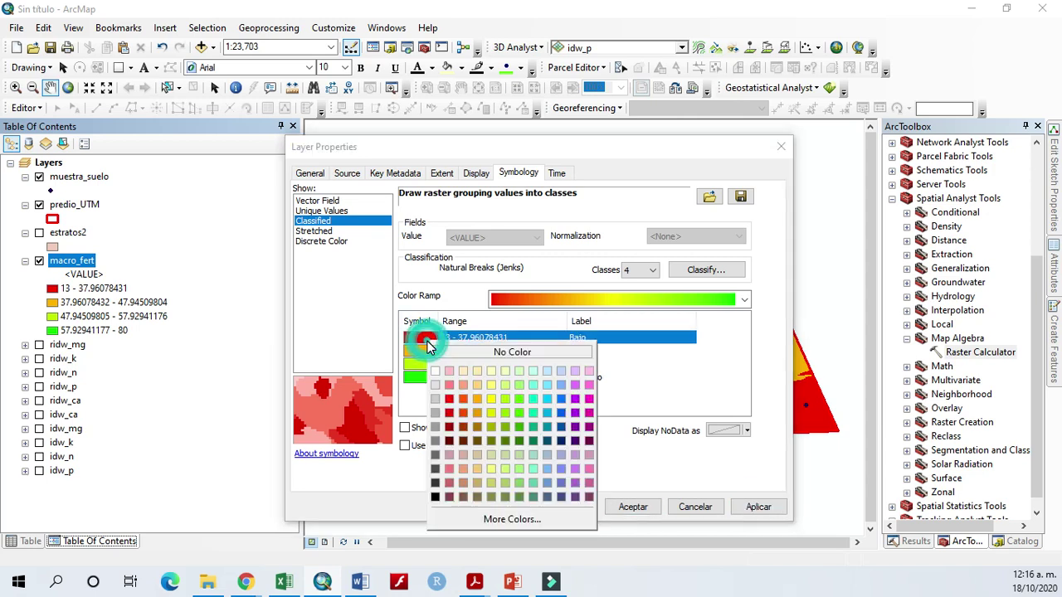
click(453, 392)
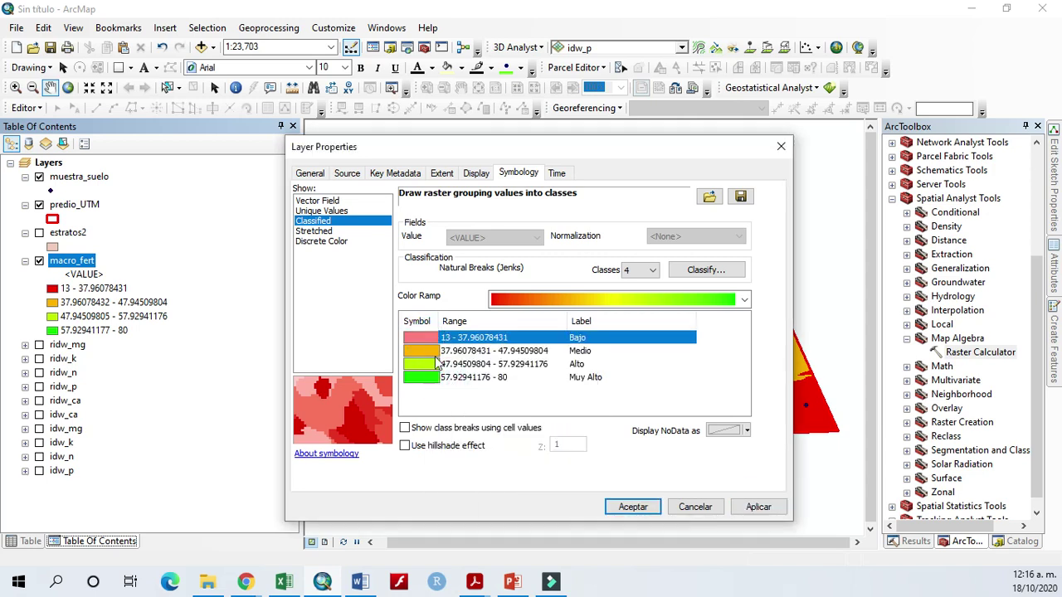
click(431, 353)
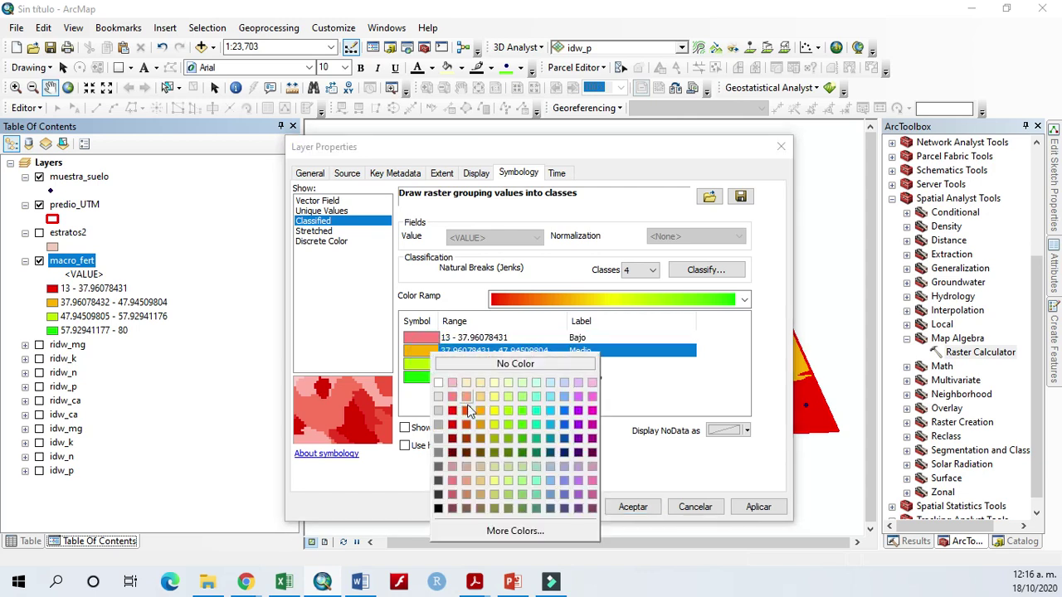
click(496, 410)
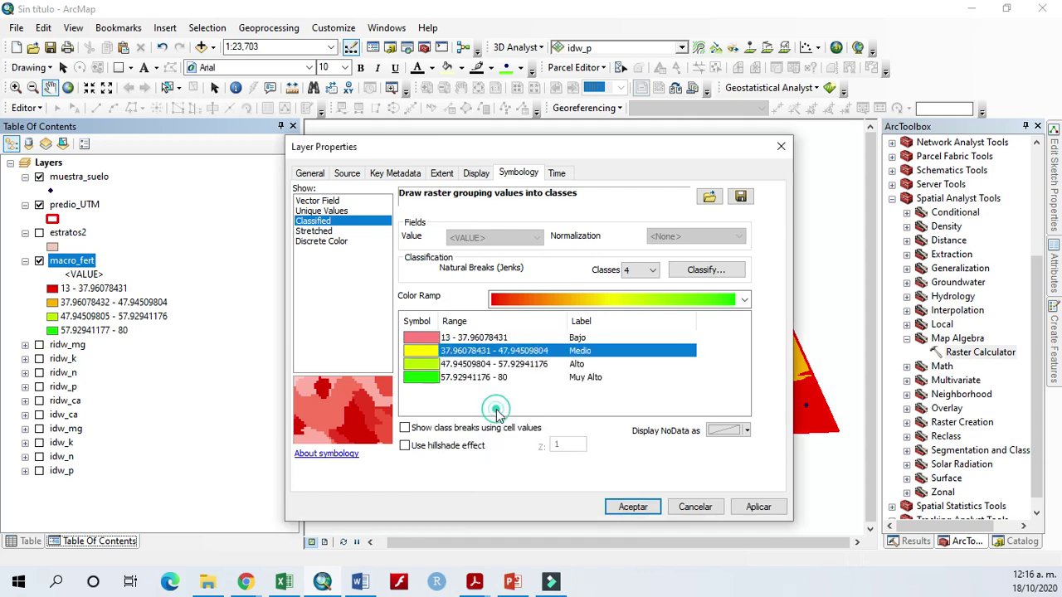
click(429, 370)
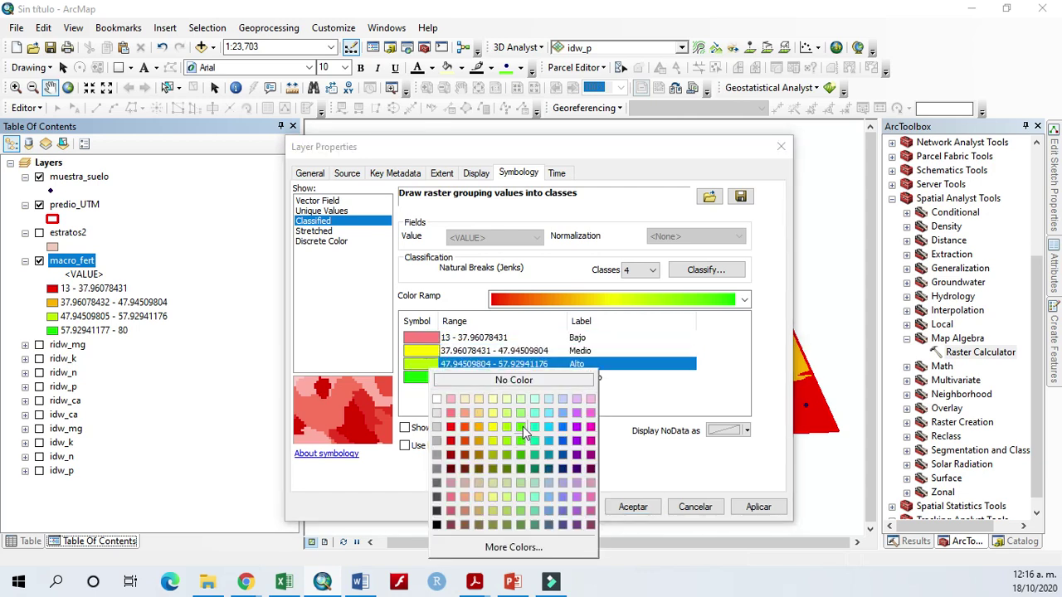
click(521, 414)
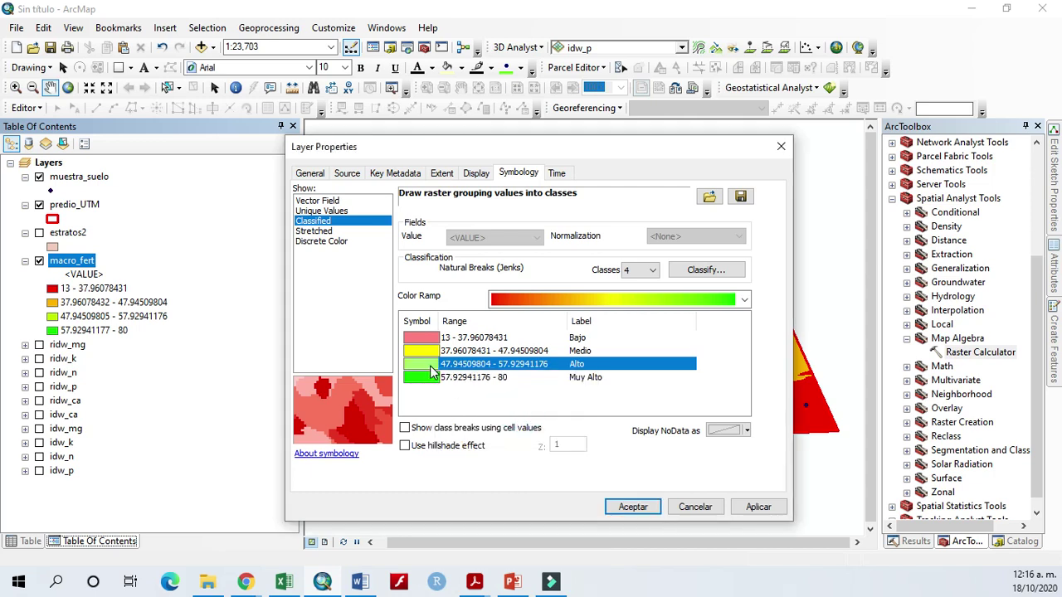
click(433, 369)
click(509, 410)
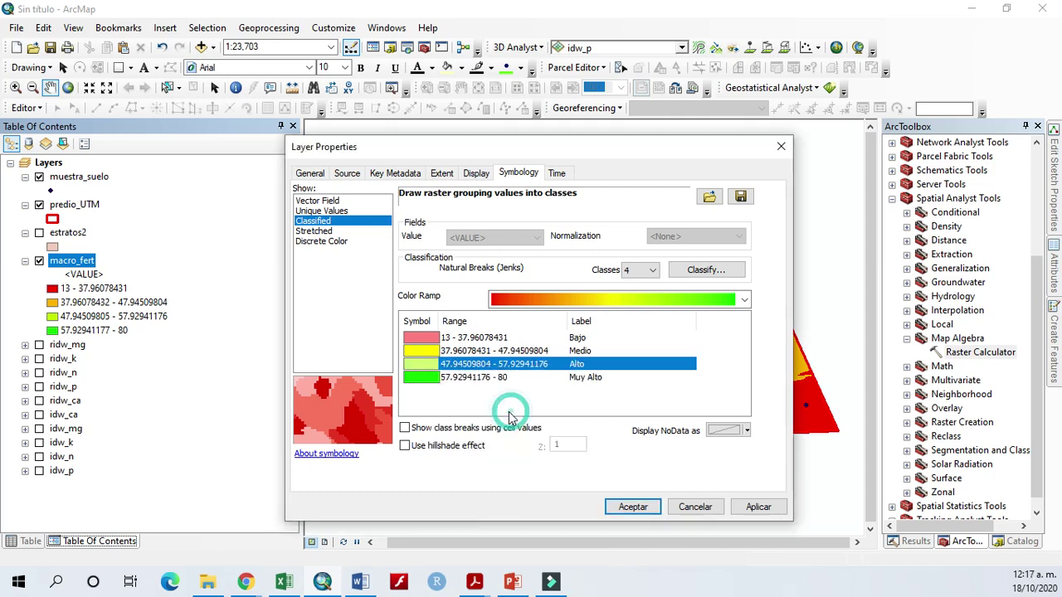
click(422, 378)
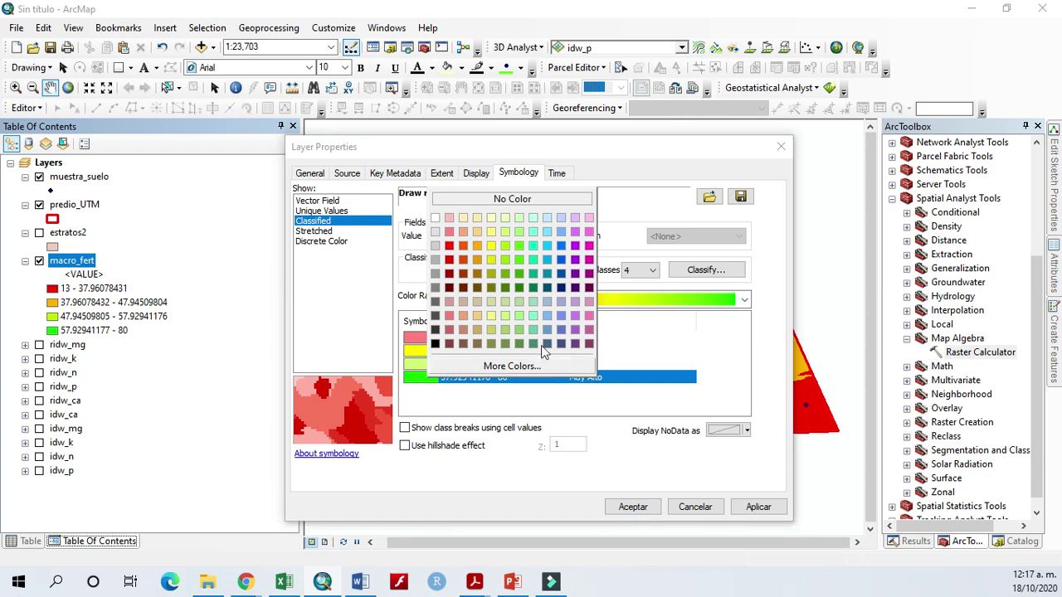
click(518, 277)
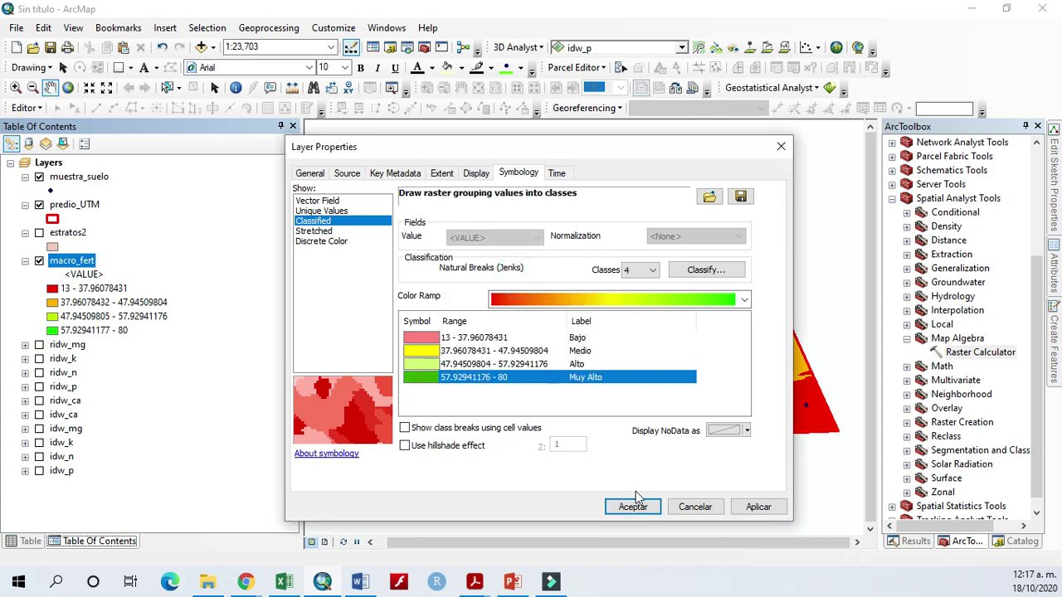
click(425, 322)
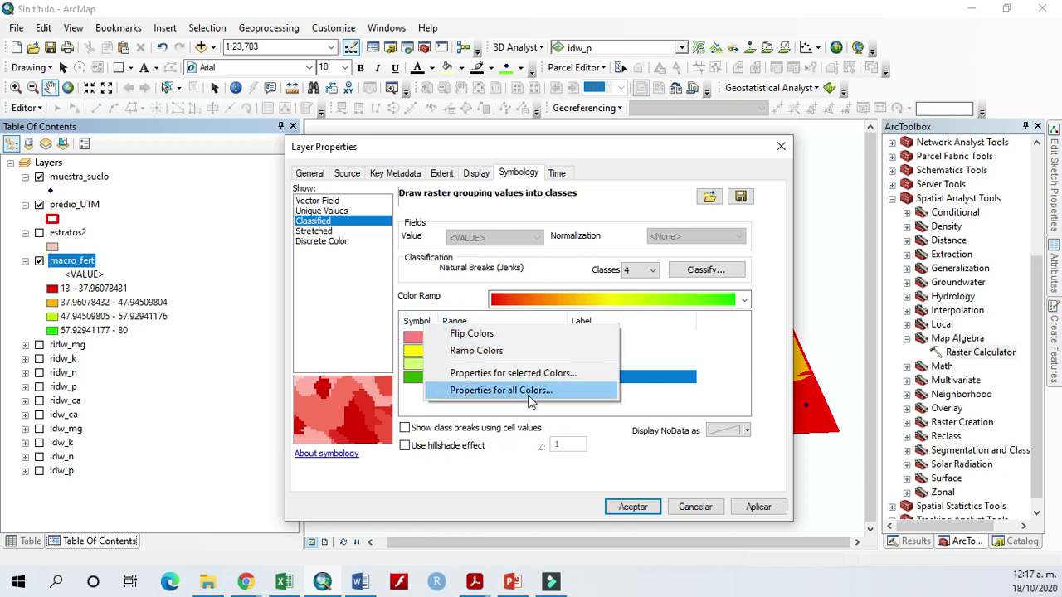
click(531, 390)
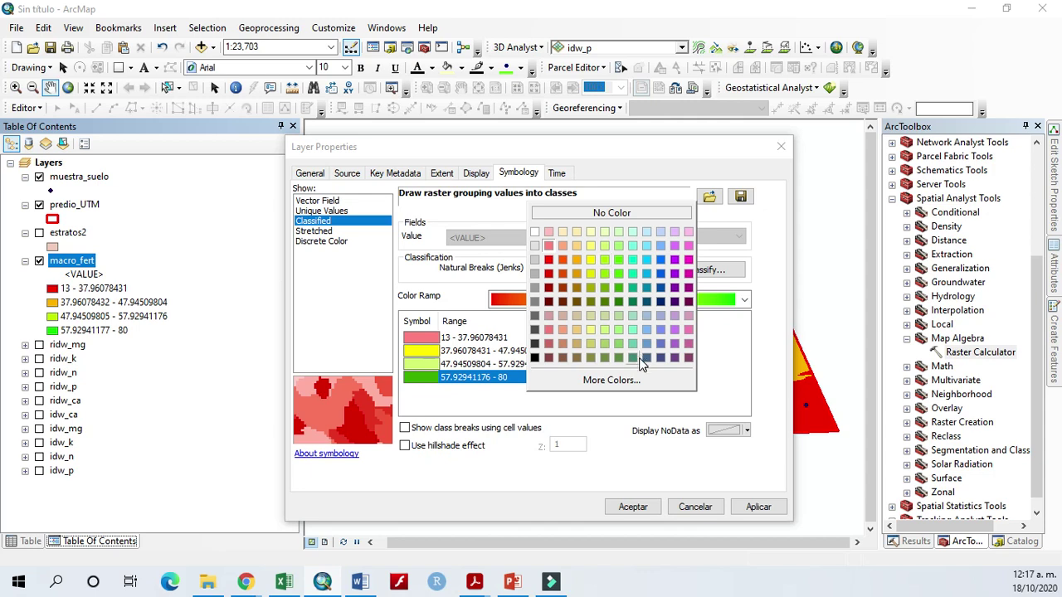
click(477, 286)
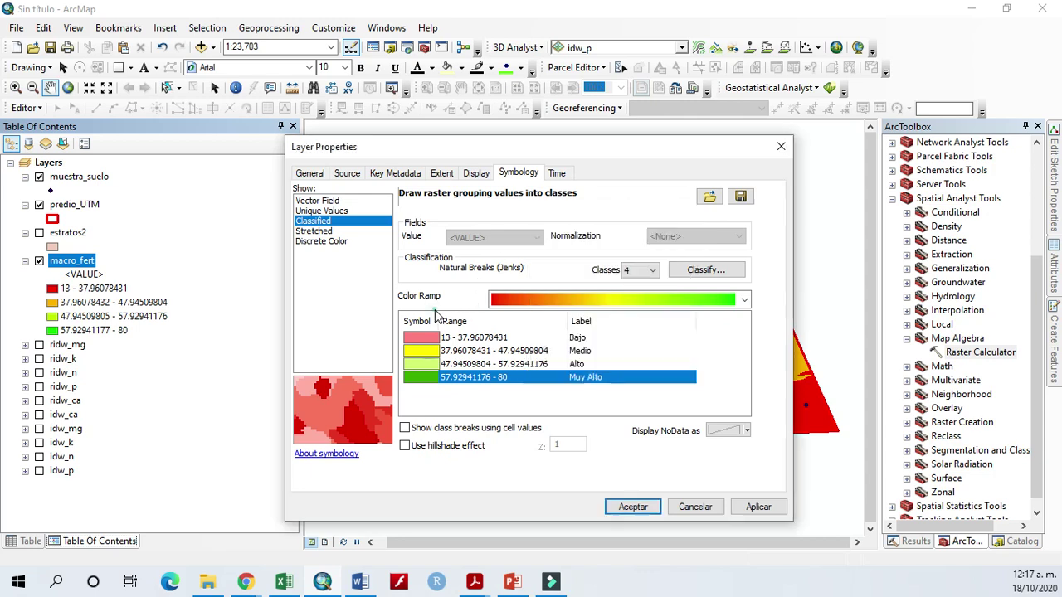
click(423, 324)
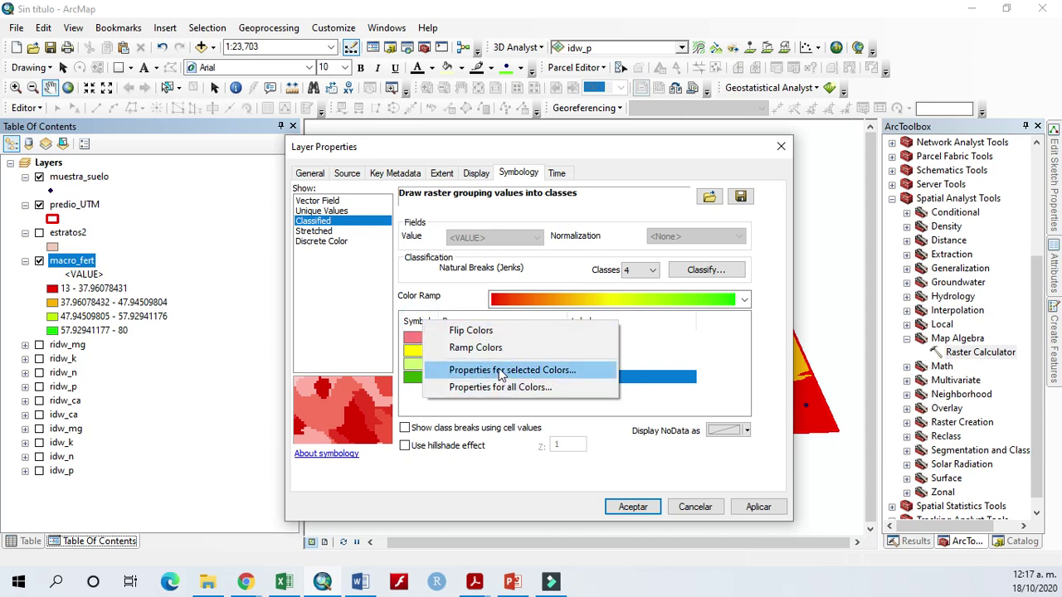
click(512, 388)
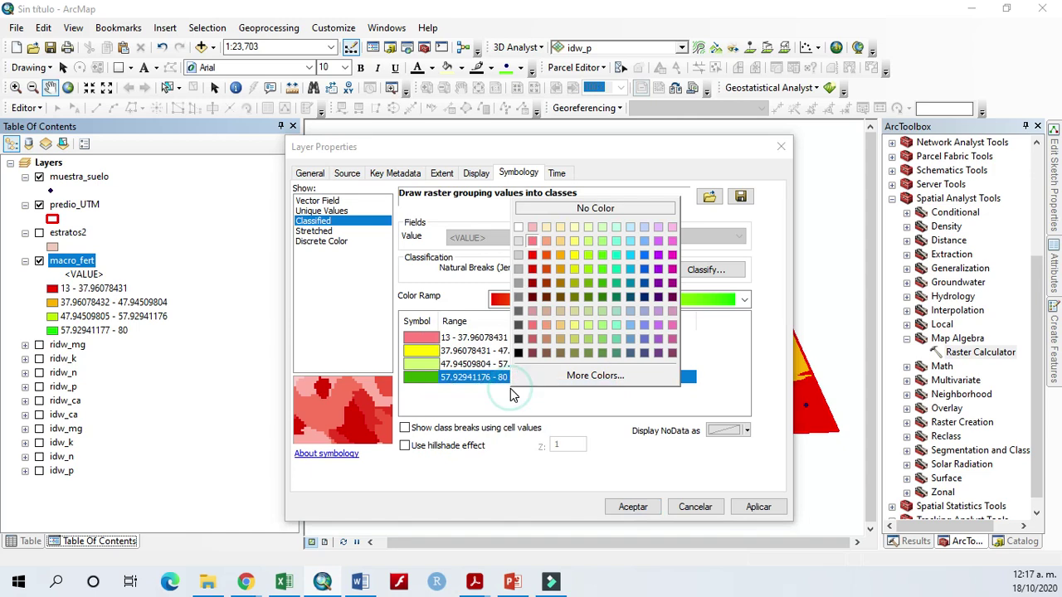
click(423, 332)
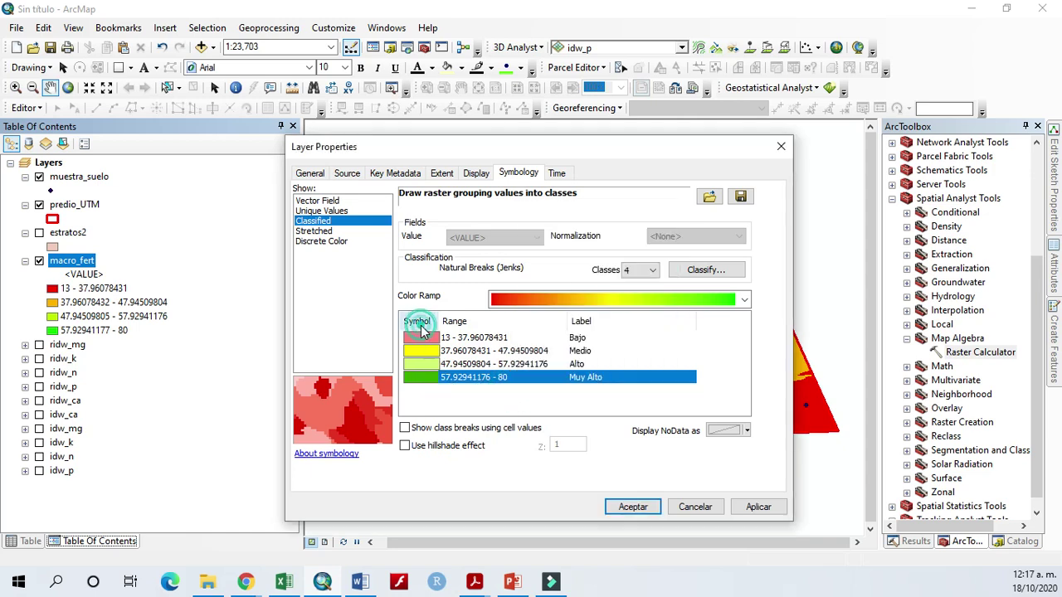
right_click(422, 326)
click(485, 374)
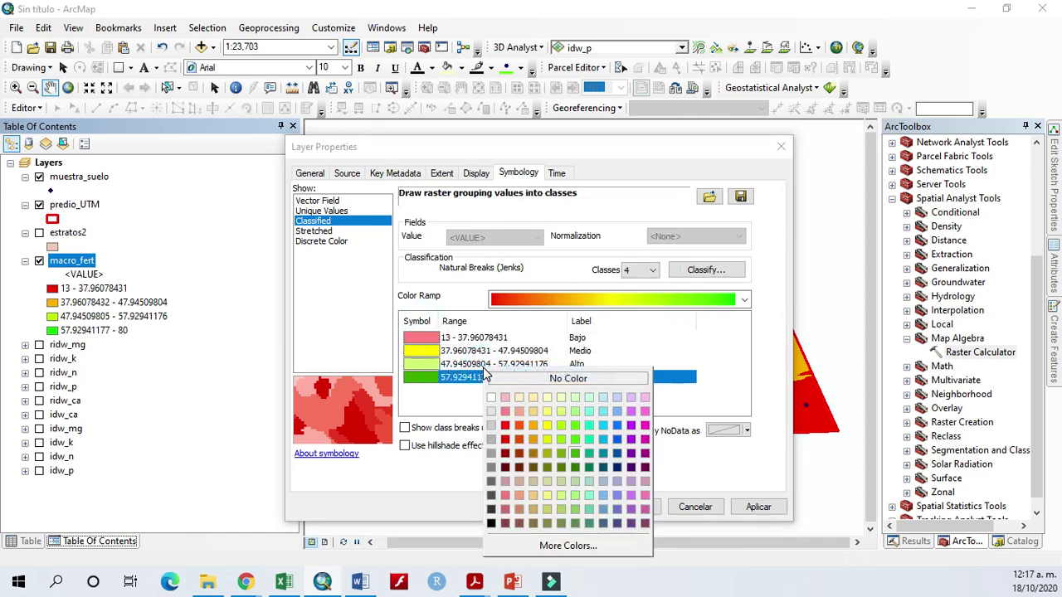
click(425, 327)
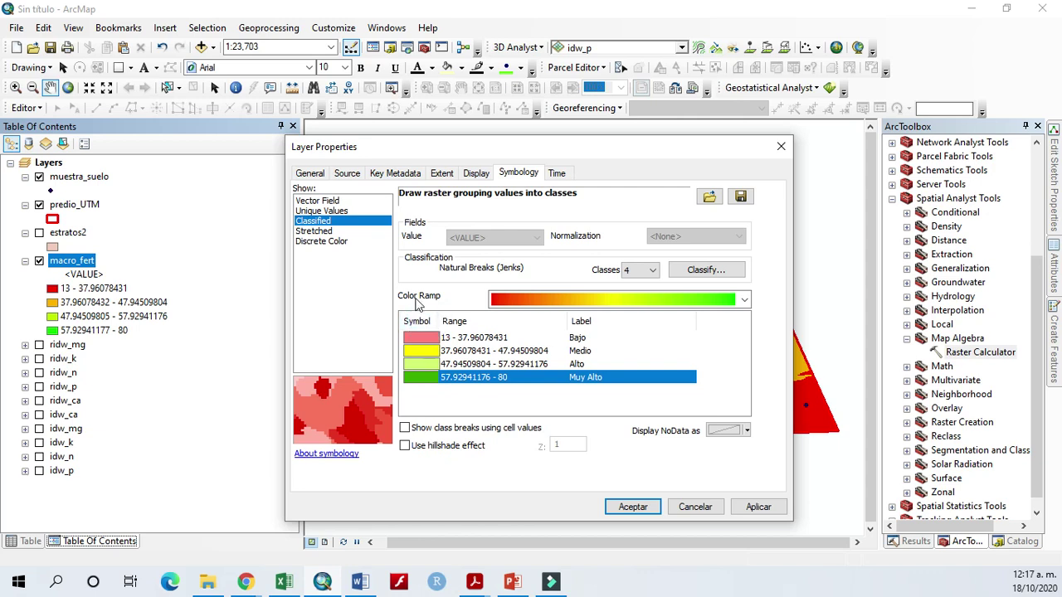
click(421, 327)
right_click(421, 326)
click(424, 297)
Apply the custom class colors to macro_fert and close its layer properties
click(758, 506)
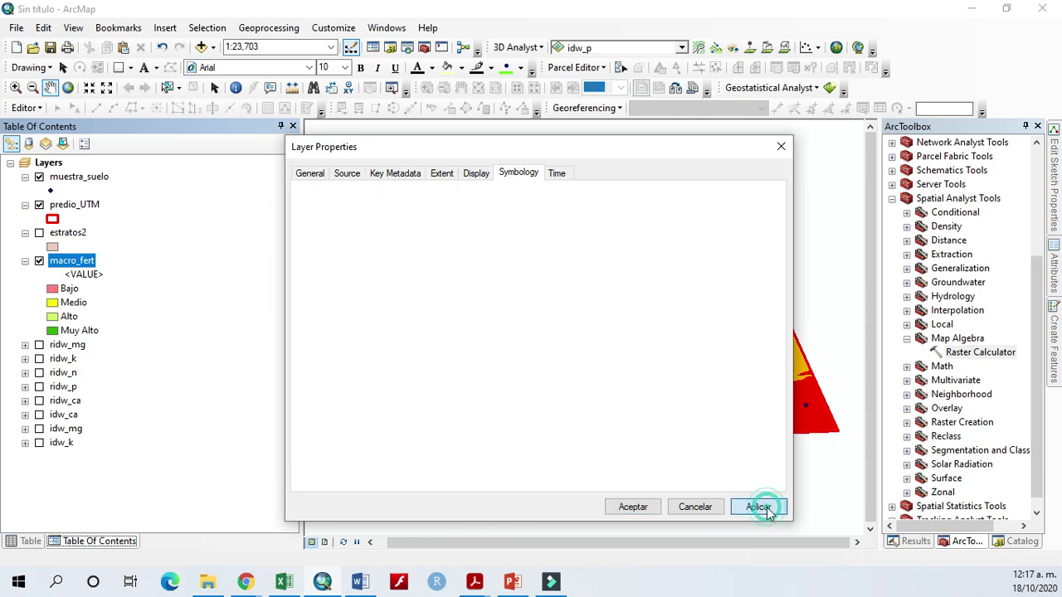
click(633, 507)
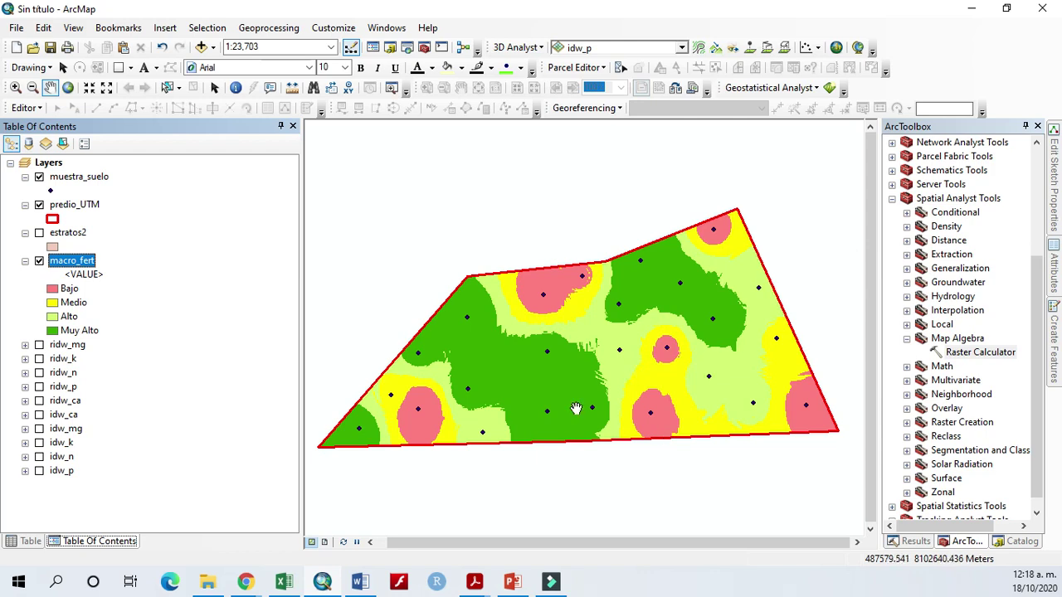
Turn on the estratos2 layer, then clear a trial polygon selection and turn off the predio_UTM layer
click(40, 234)
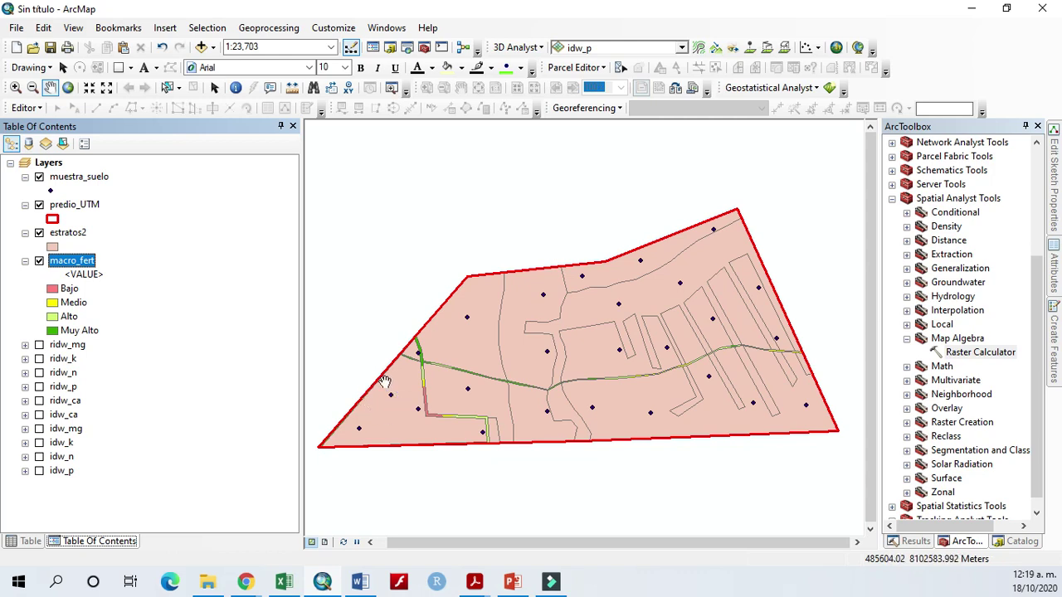
click(170, 88)
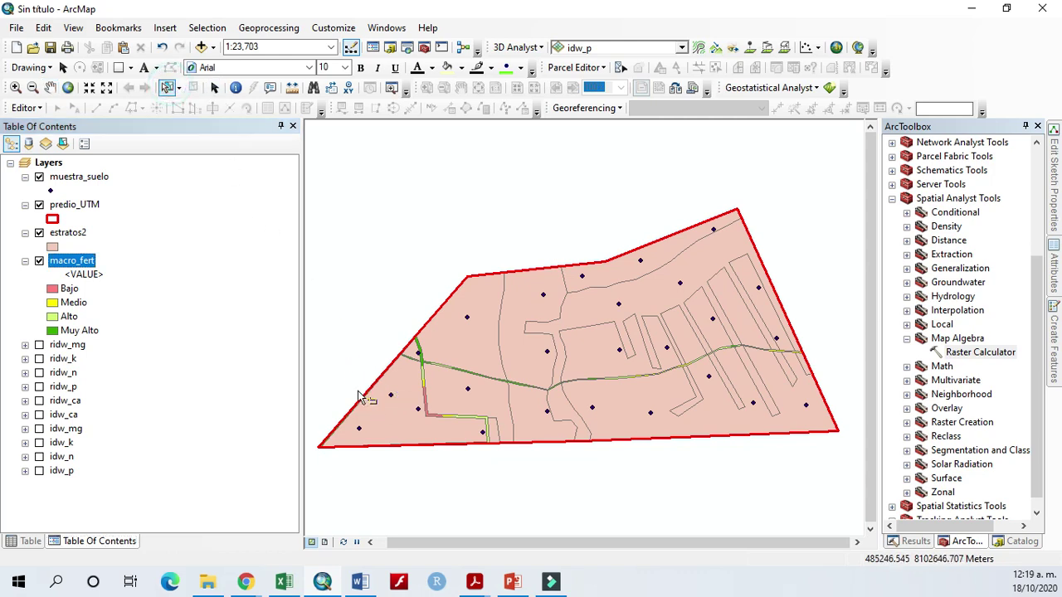
click(390, 425)
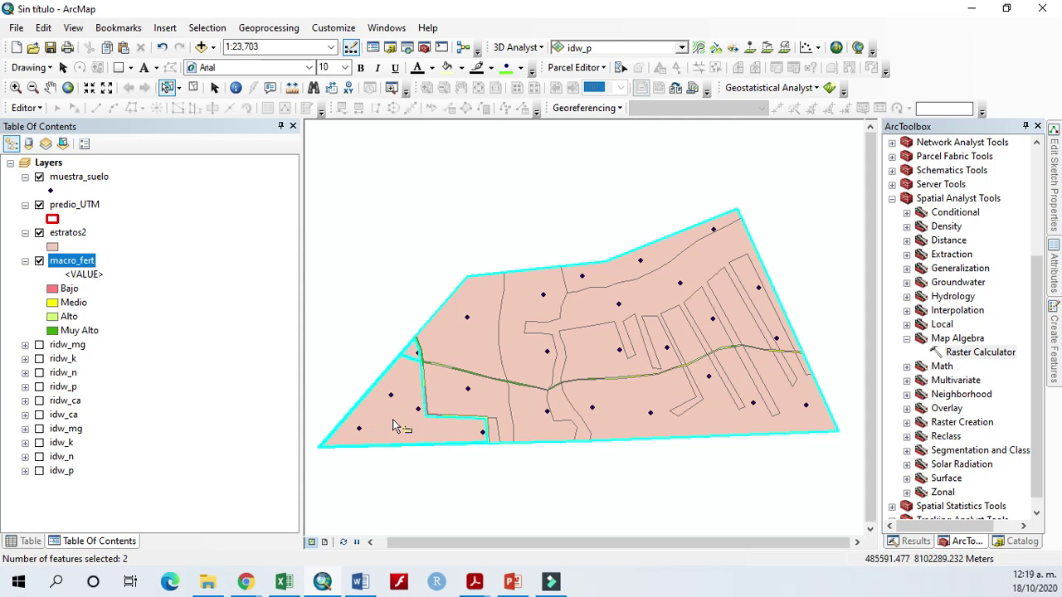
click(192, 87)
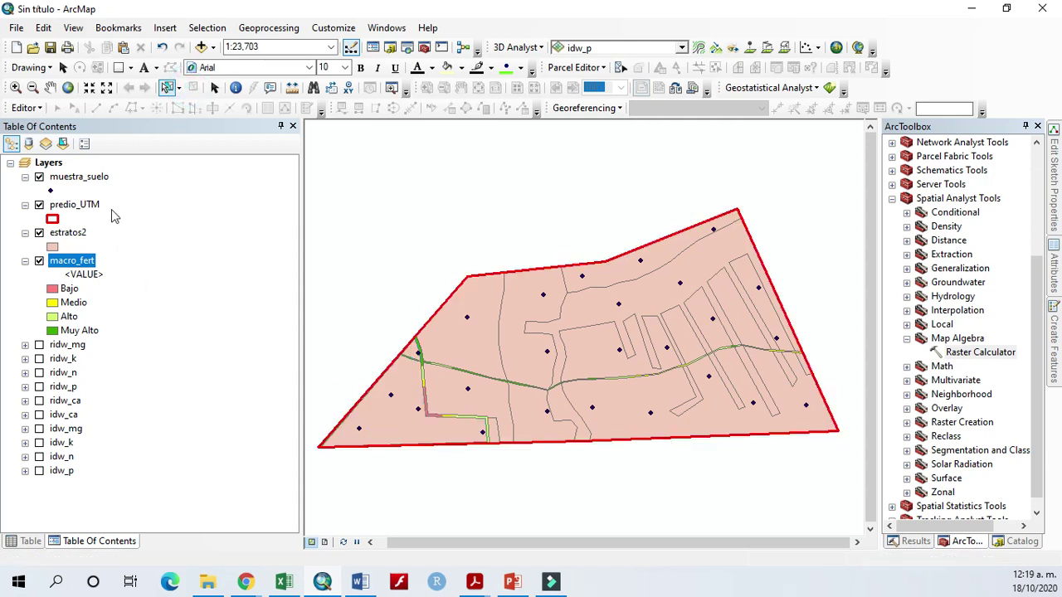
click(39, 206)
Select estratos2 polygons one at a time to examine the strata, finishing with the southwestern corner polygon selected
click(398, 426)
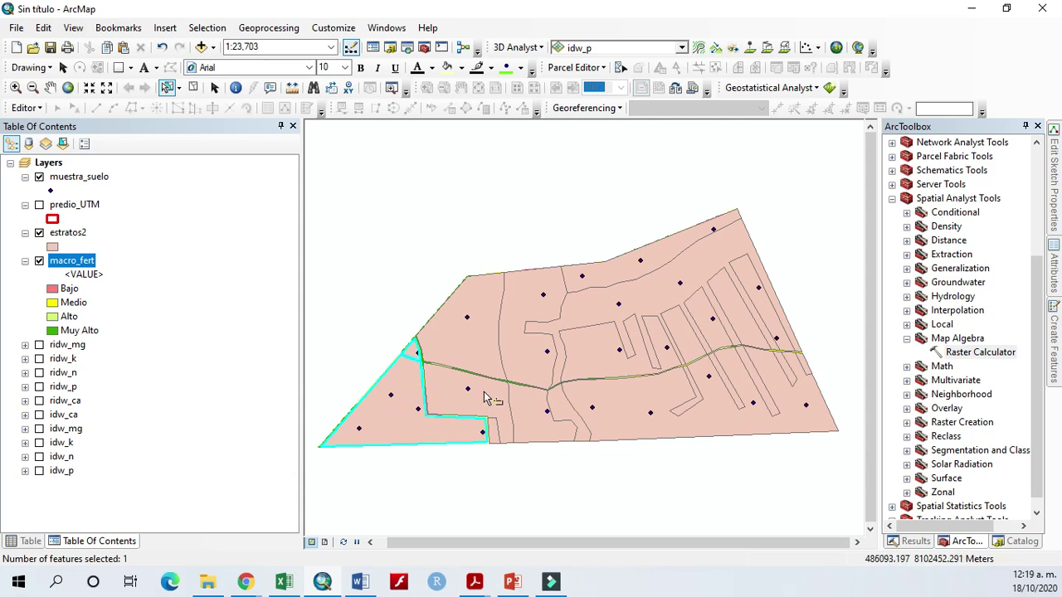
click(485, 339)
click(535, 347)
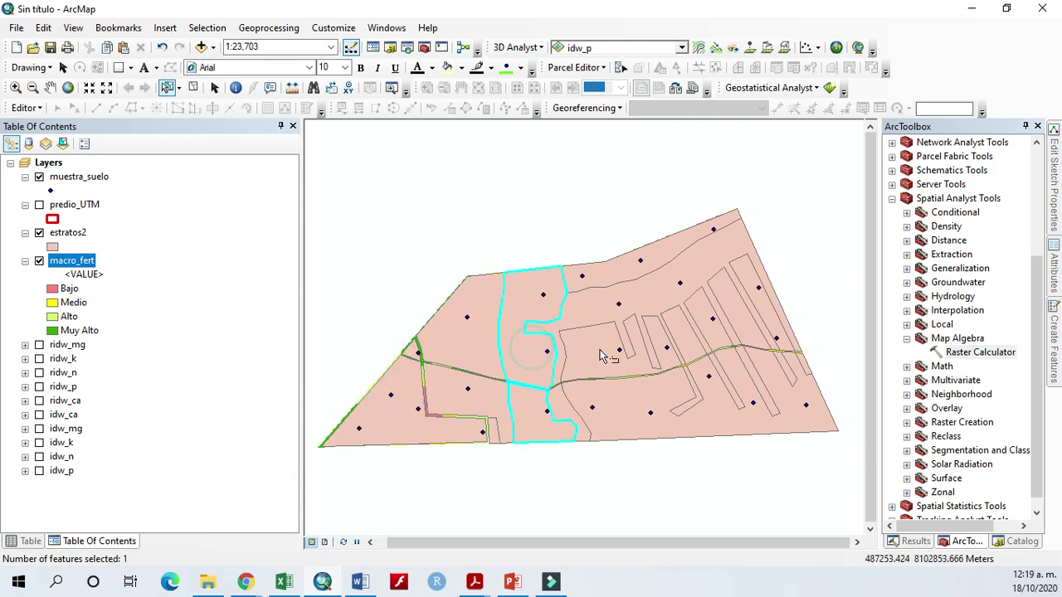
click(674, 326)
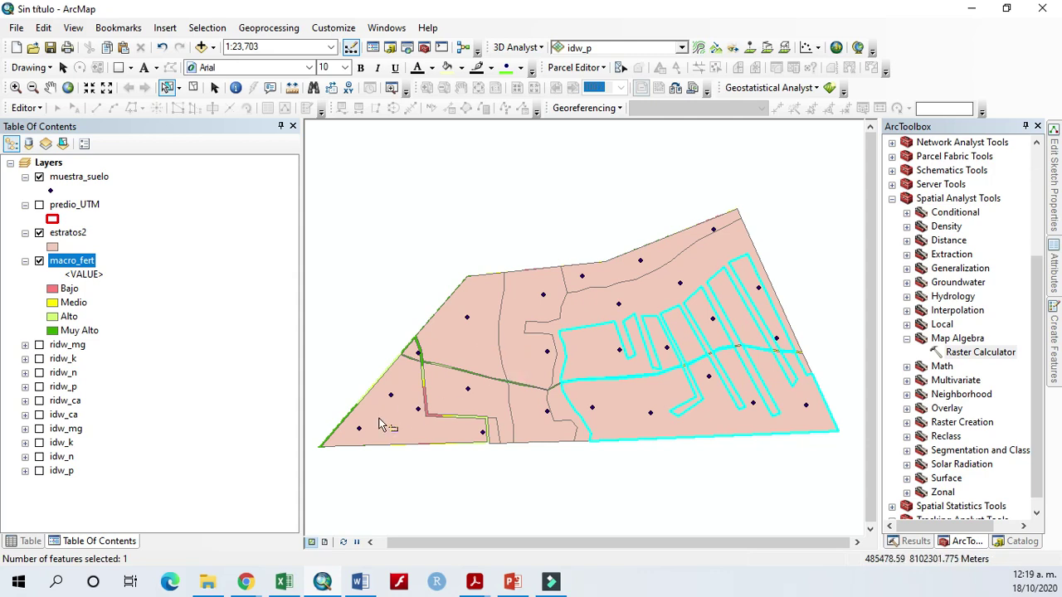
click(404, 425)
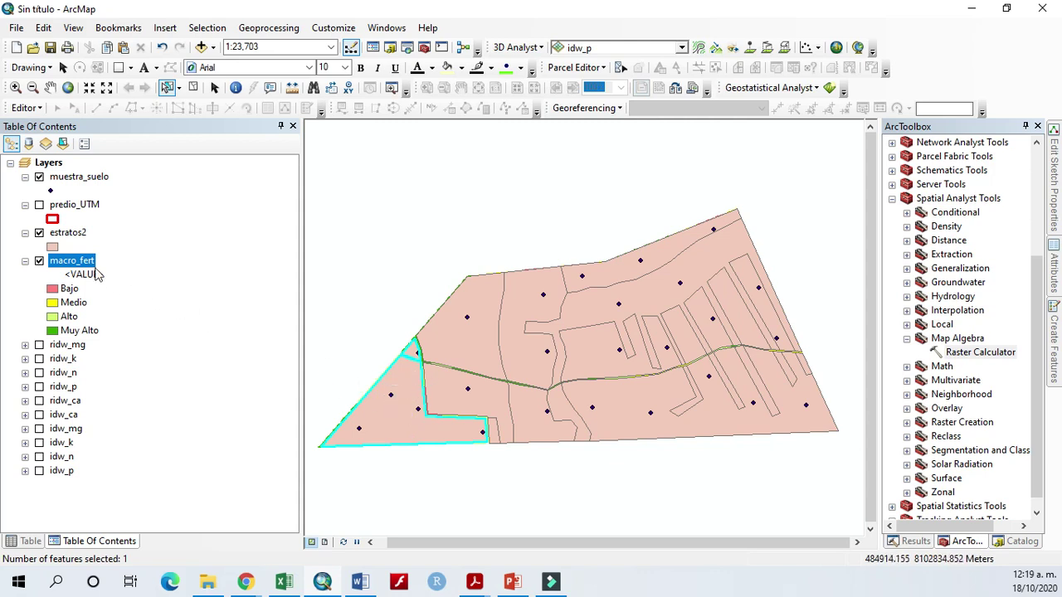
Start exporting the selected estratos2 feature with the layer's source coordinate system, and open the browser for its output location
right_click(68, 234)
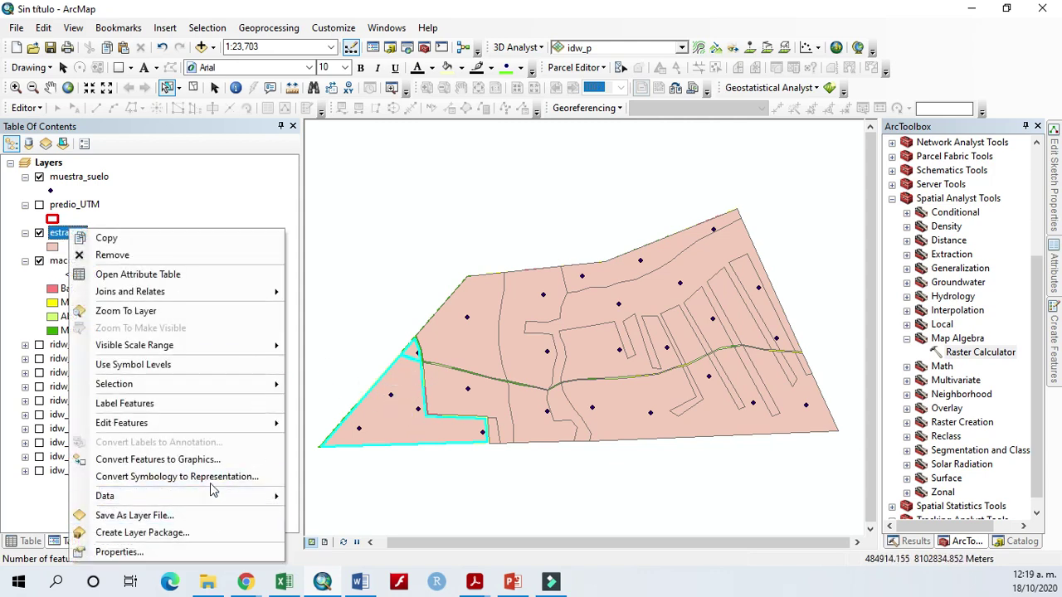
mouse_move(212, 495)
click(338, 478)
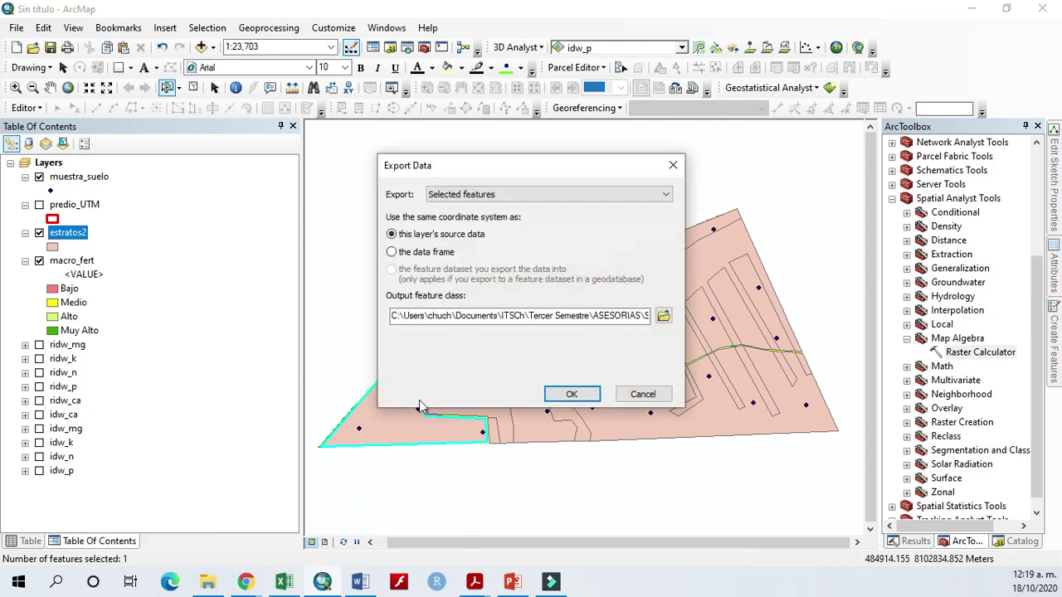
click(662, 315)
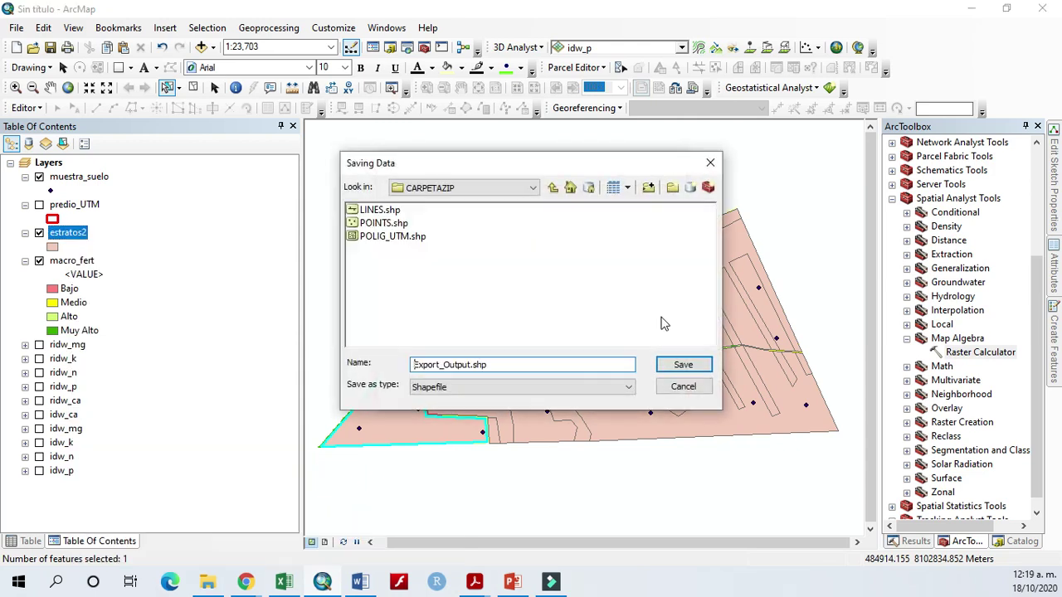
Set the export location to the Shapes folder inside Practica 2 Nutrientes, under Sistemas de Información Geográfica
click(553, 189)
click(553, 189)
click(552, 189)
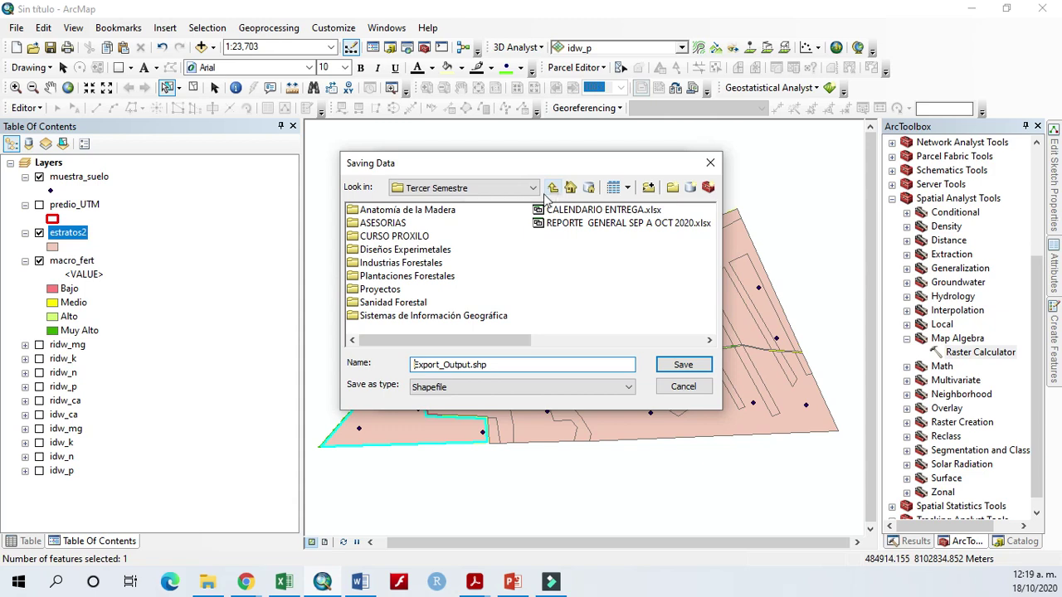
double_click(436, 322)
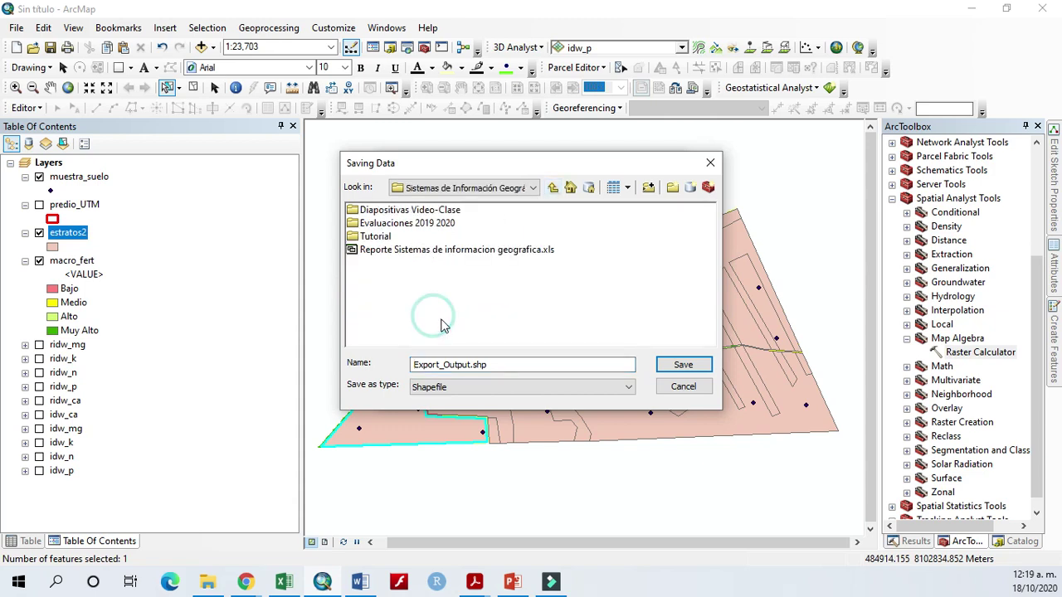
double_click(405, 210)
double_click(392, 222)
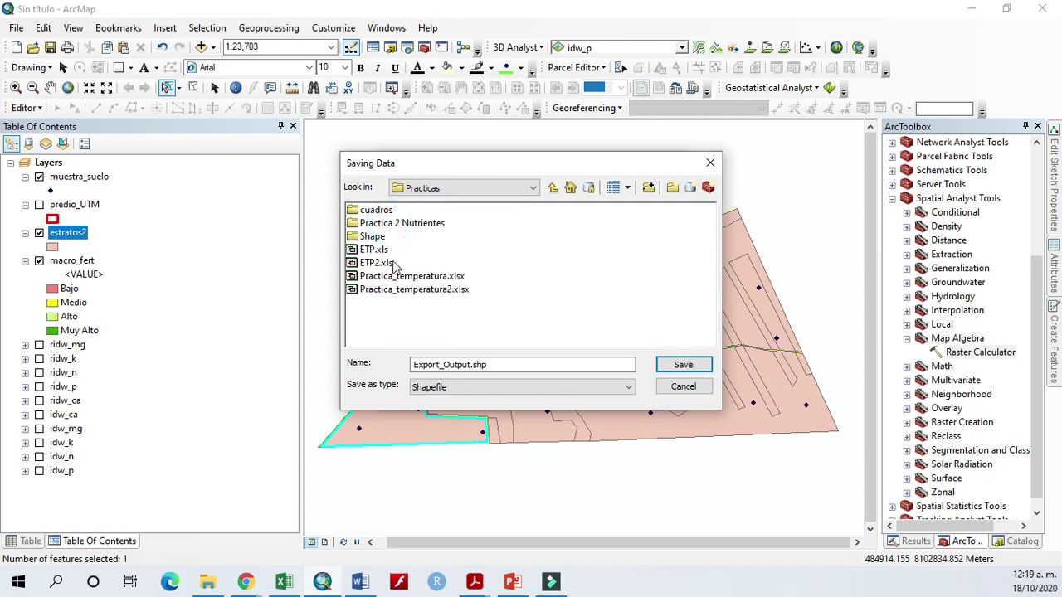
double_click(388, 223)
click(375, 211)
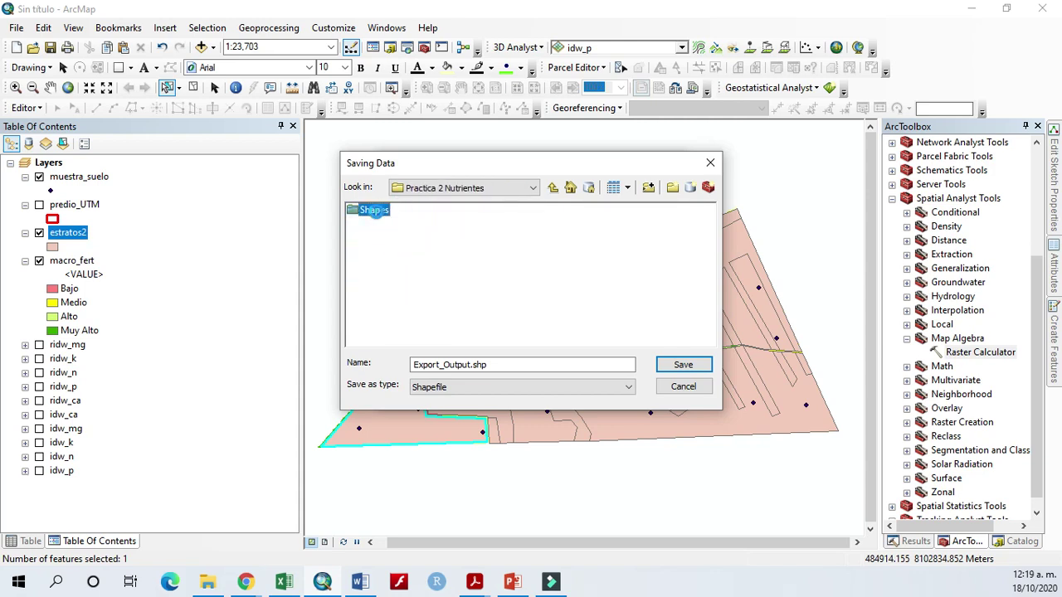
double_click(373, 211)
Export the selected stratum as a shapefile named Plantation and add it to the map as a layer
drag(507, 364, 323, 387)
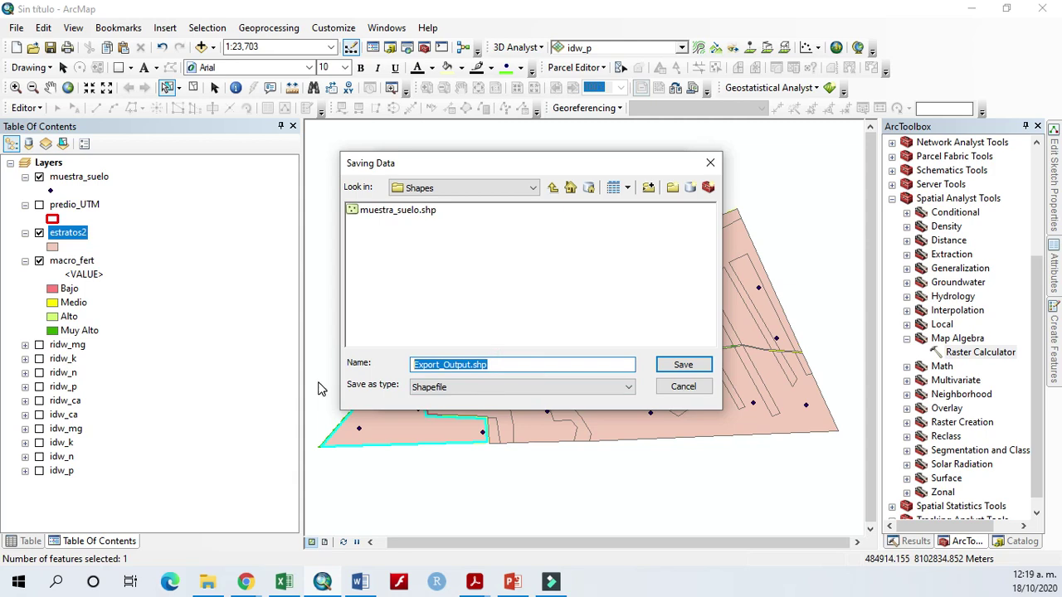
click(322, 388)
text(Plantation)
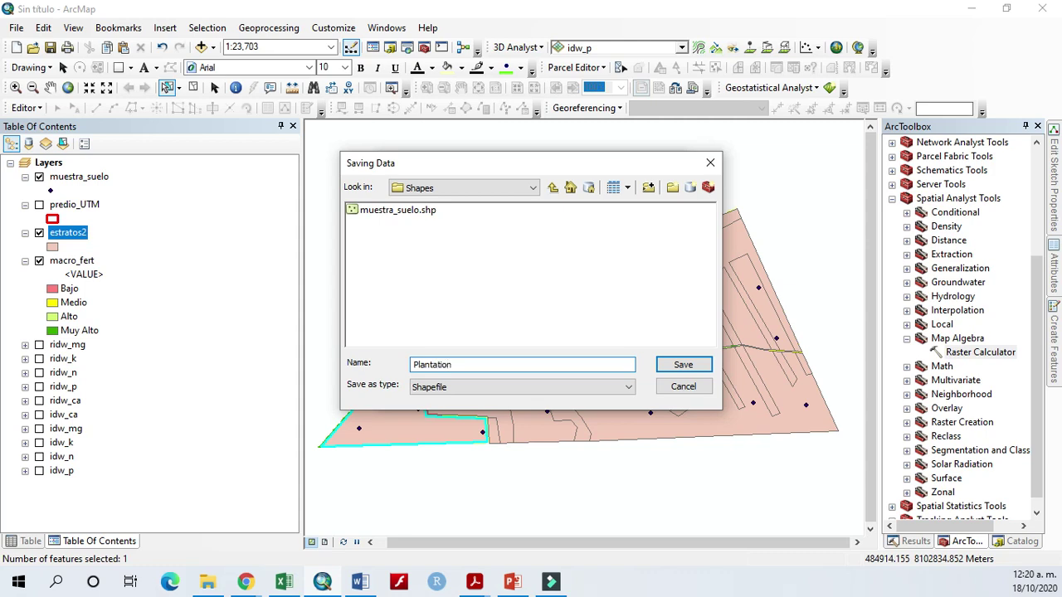
click(682, 364)
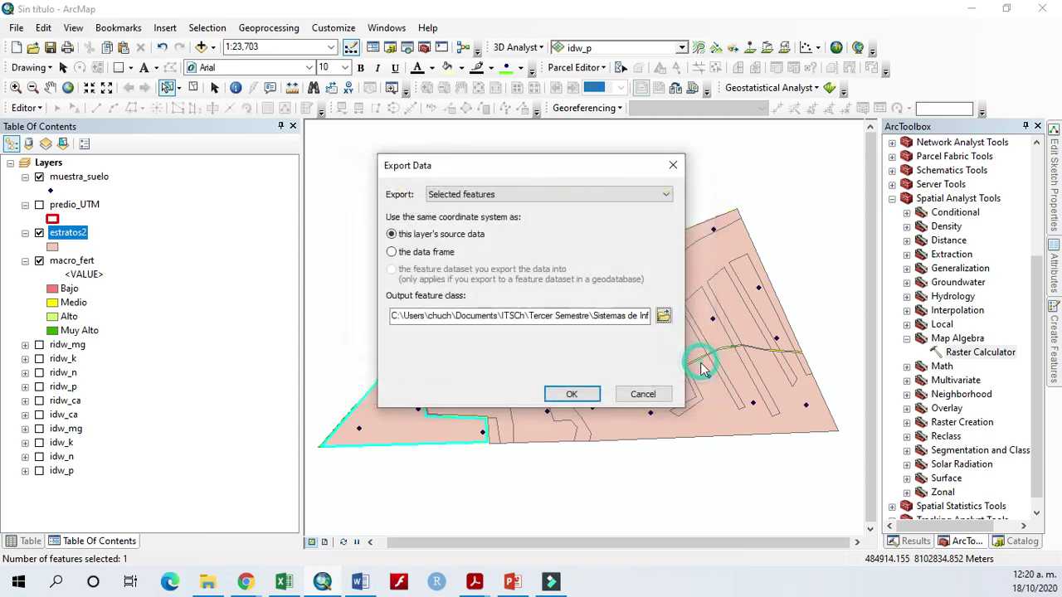
click(571, 395)
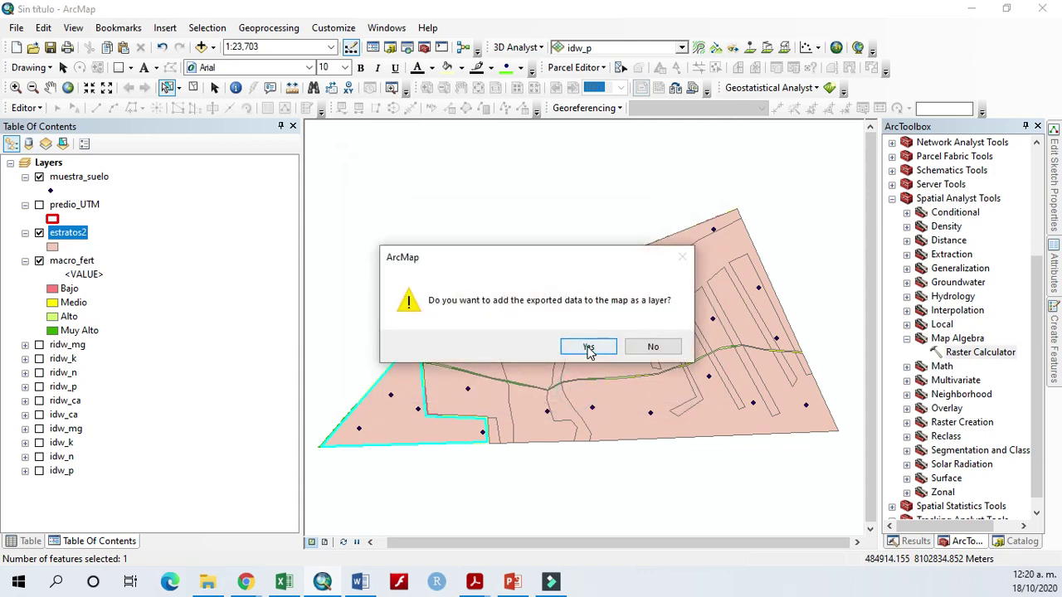
click(588, 349)
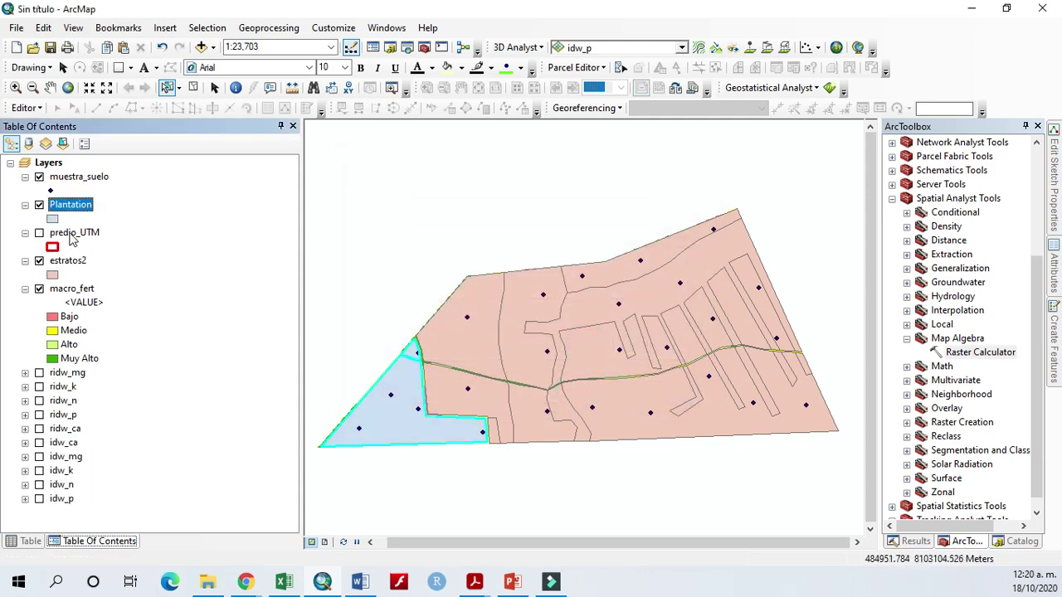
Turn off estratos2 and set up Extract by Mask with macro_fert as the input raster and Plantation as the mask
click(39, 260)
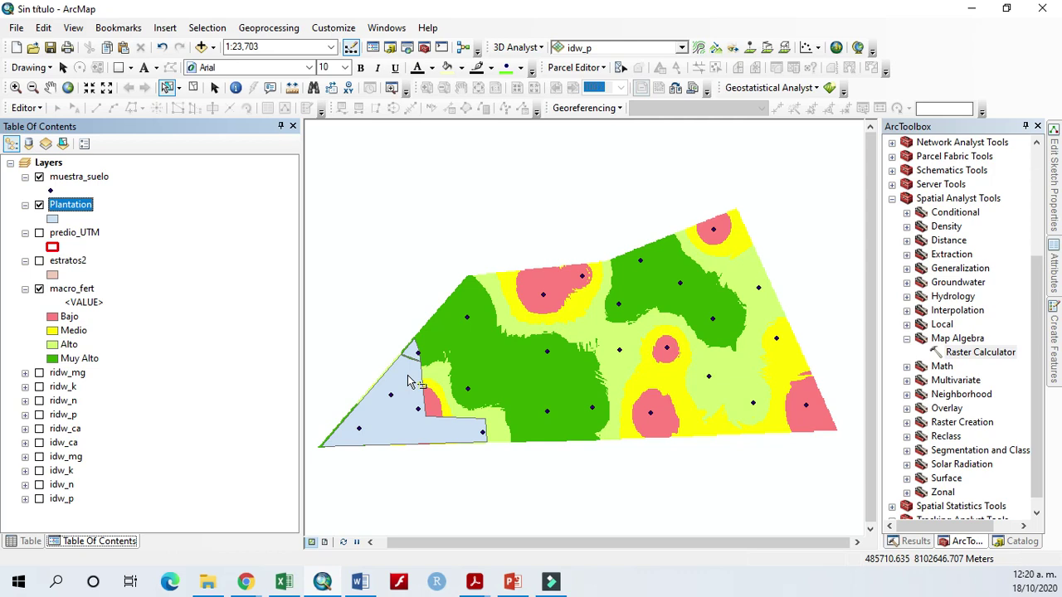
click(892, 198)
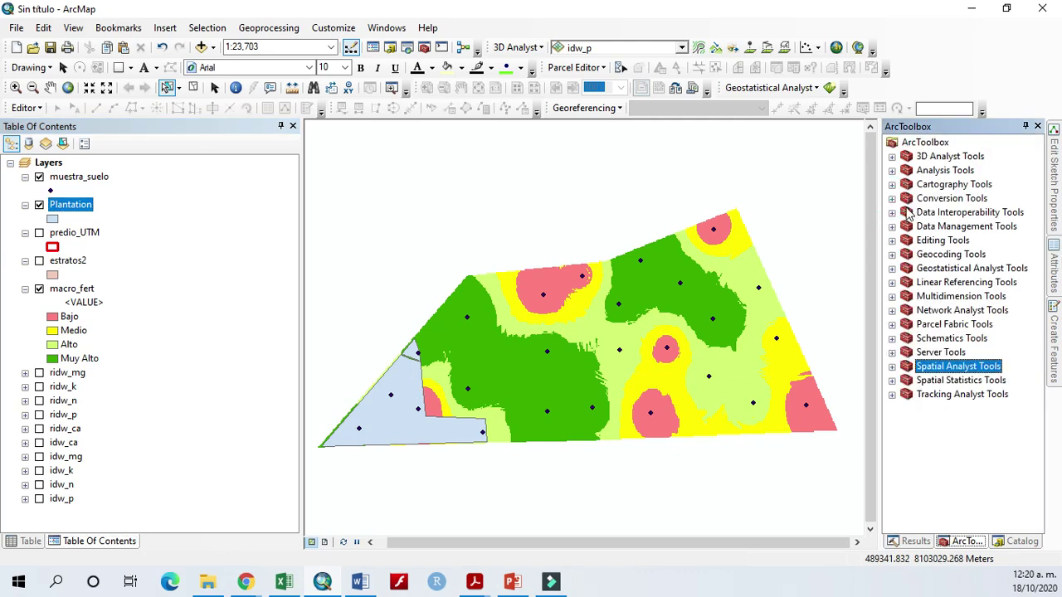
click(893, 366)
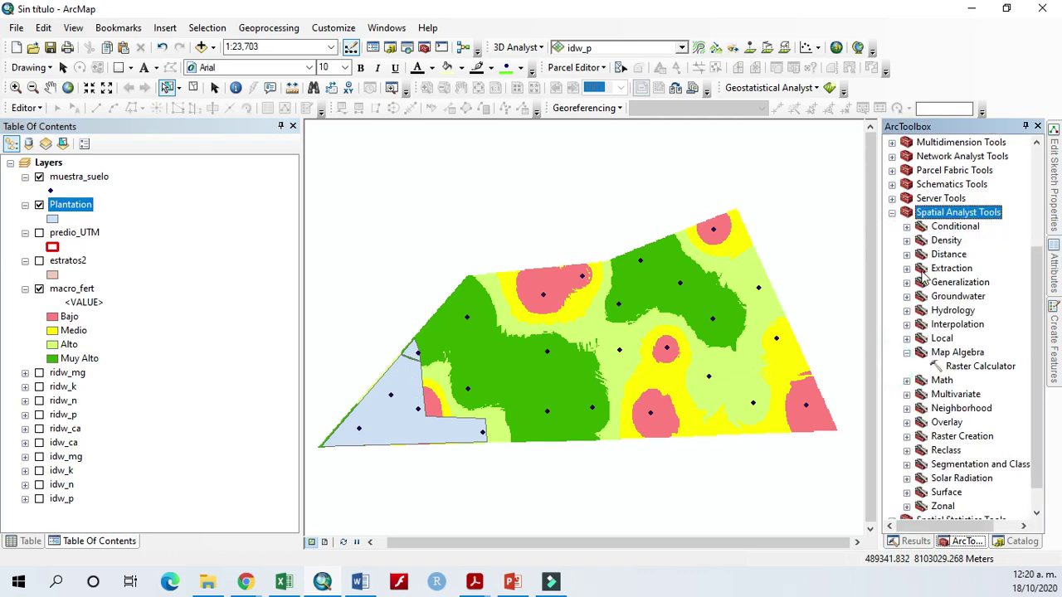
click(907, 268)
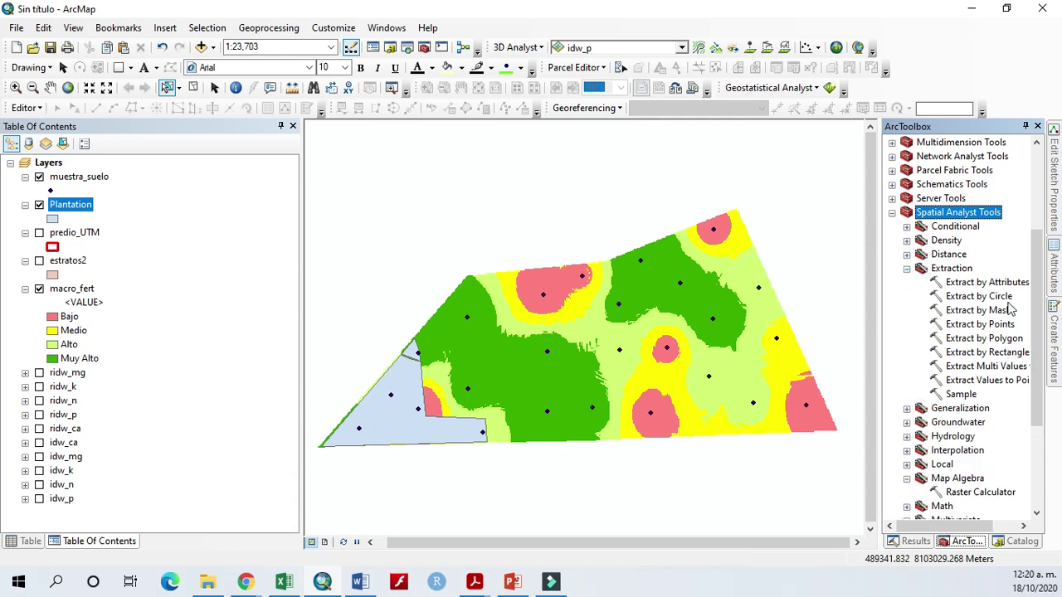
double_click(983, 310)
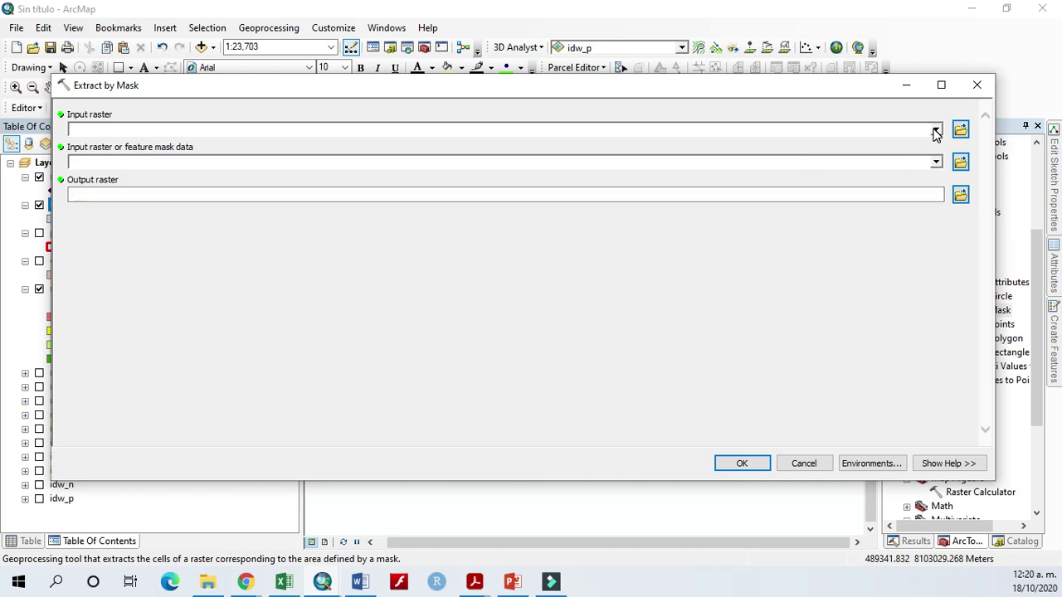
click(935, 132)
click(141, 143)
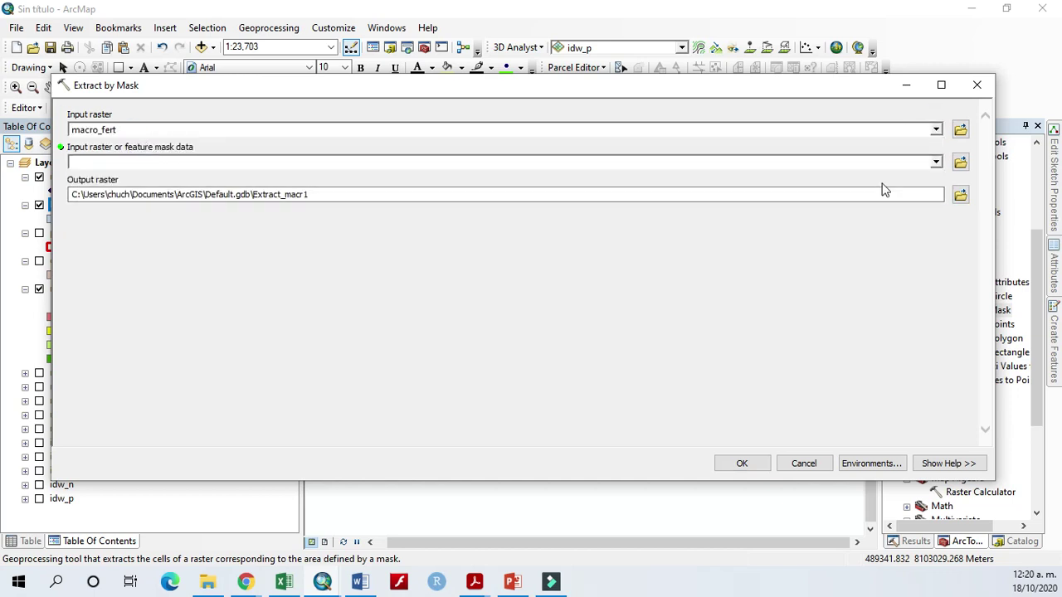
click(936, 161)
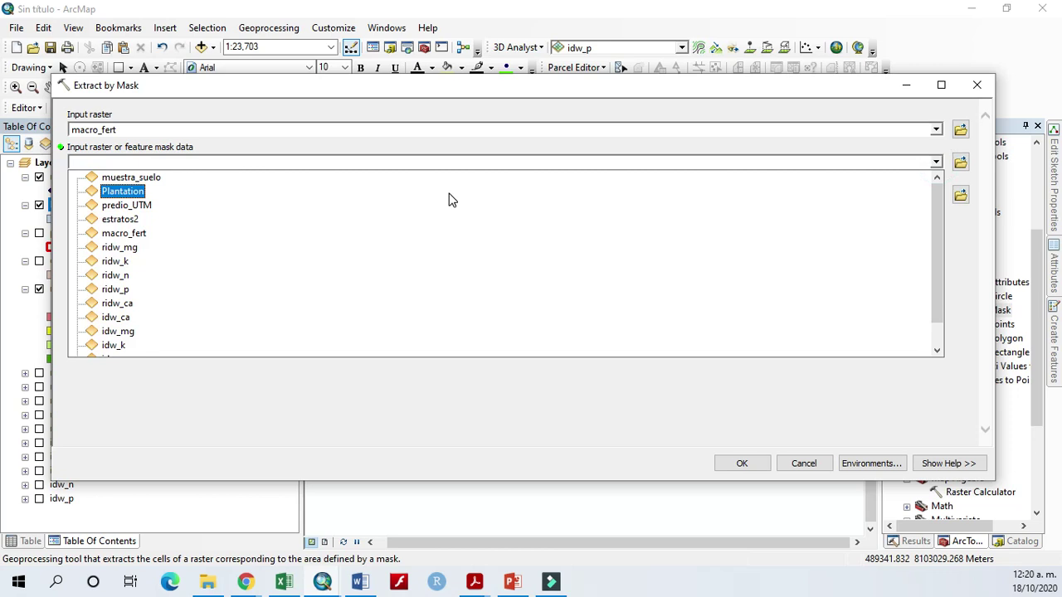
click(136, 192)
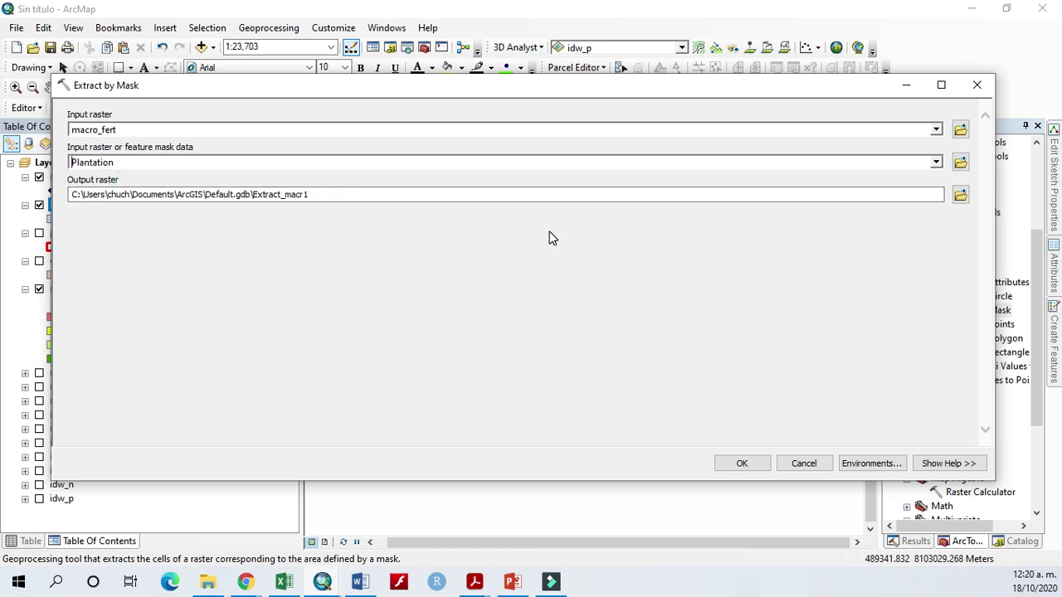
Save the mask extraction's output raster as macro_fert2 in the Shapes folder and run the tool
click(961, 195)
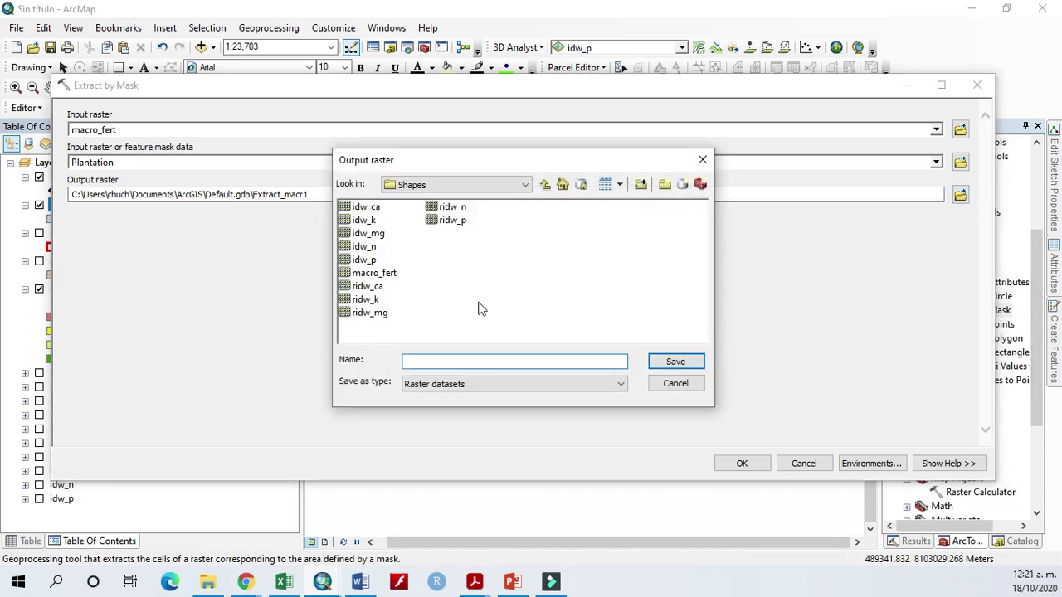
click(388, 275)
click(463, 362)
text(2)
click(674, 363)
click(743, 463)
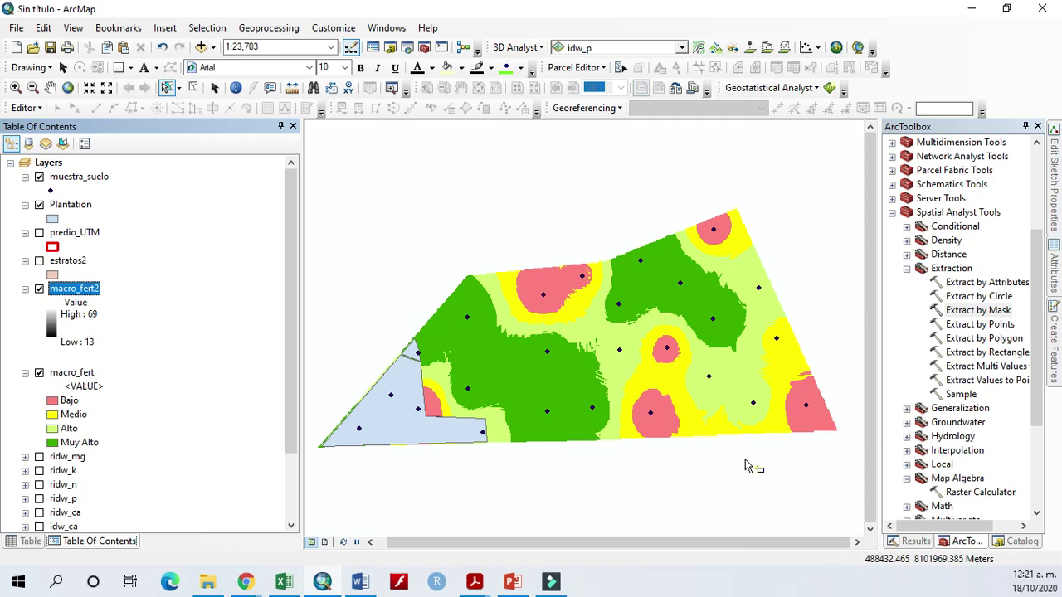
Turn off the macro_fert and muestra_suelo layers, and move Plantation below macro_fert2 in the layer order
click(25, 373)
click(39, 373)
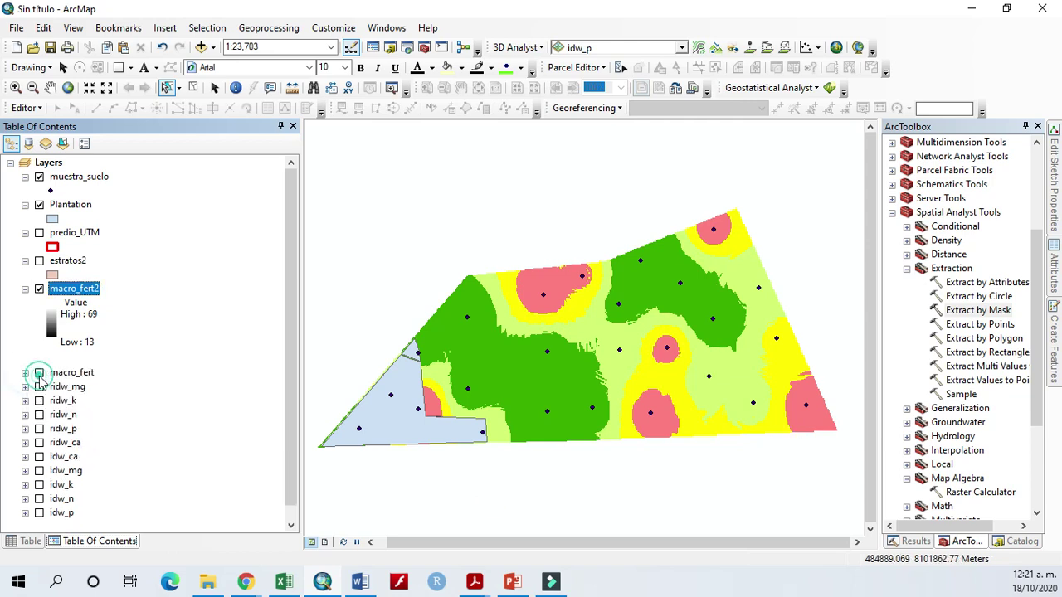
click(39, 177)
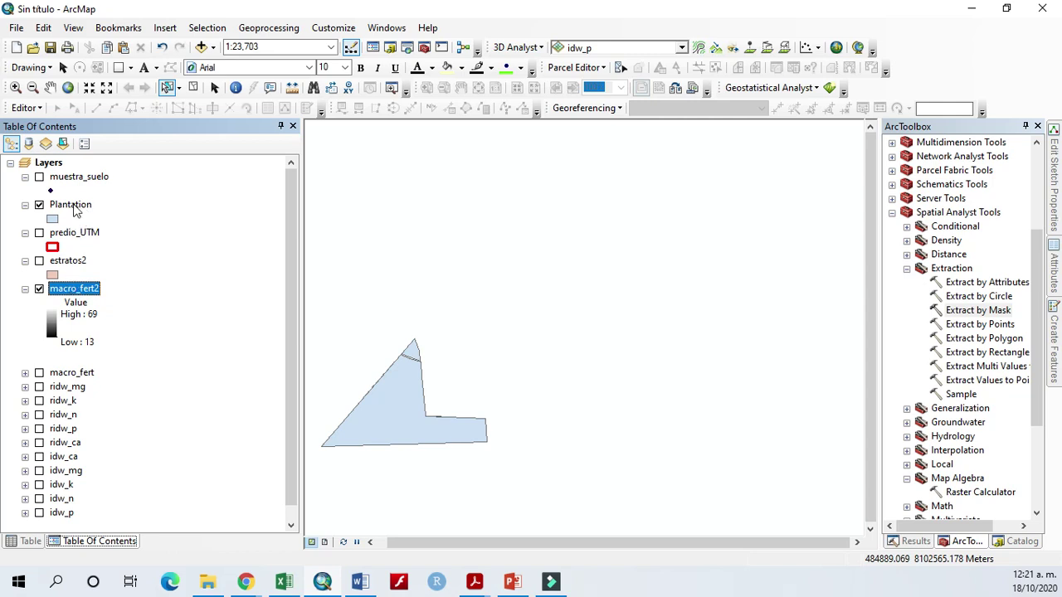
drag(73, 211, 84, 336)
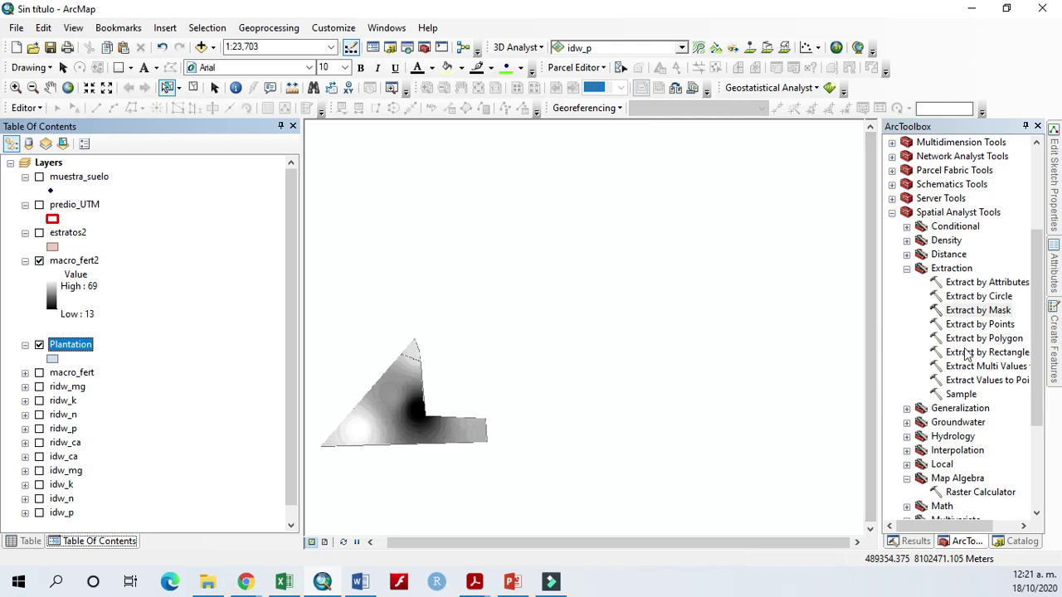
Open the Spatial Analyst Reclassify tool with macro_fert2 as the input raster and VALUE as the reclass field
click(907, 269)
scroll(921, 381, down, 1)
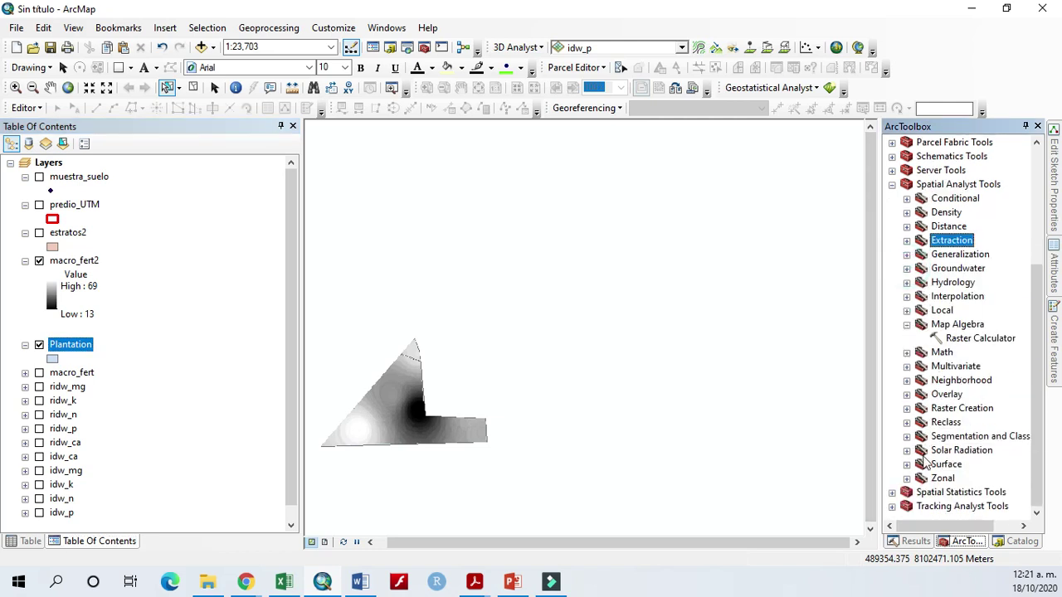
click(907, 422)
scroll(991, 496, down, 2)
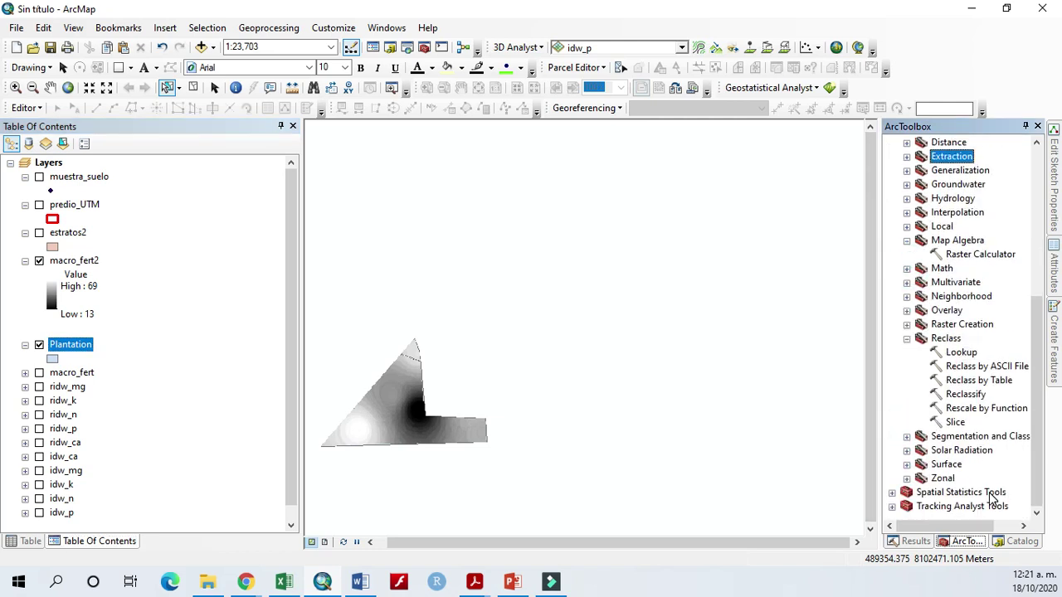
double_click(966, 395)
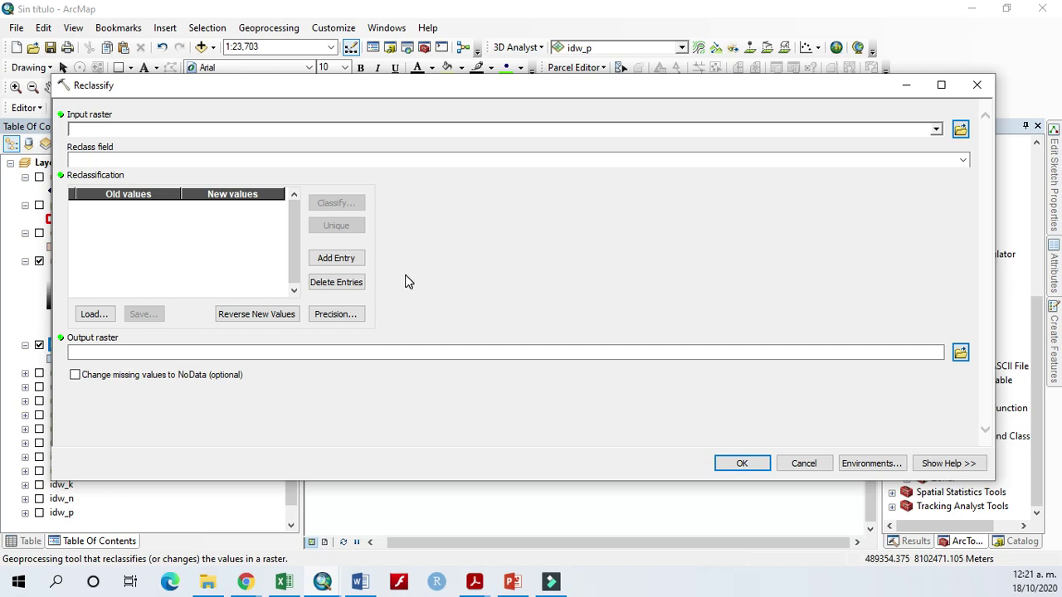
click(938, 130)
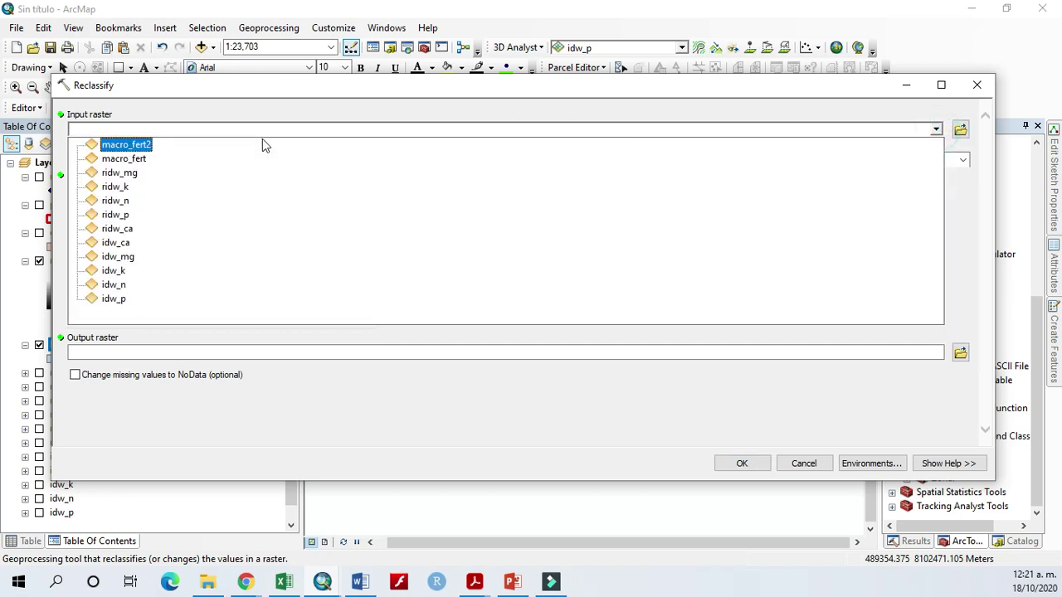
click(116, 147)
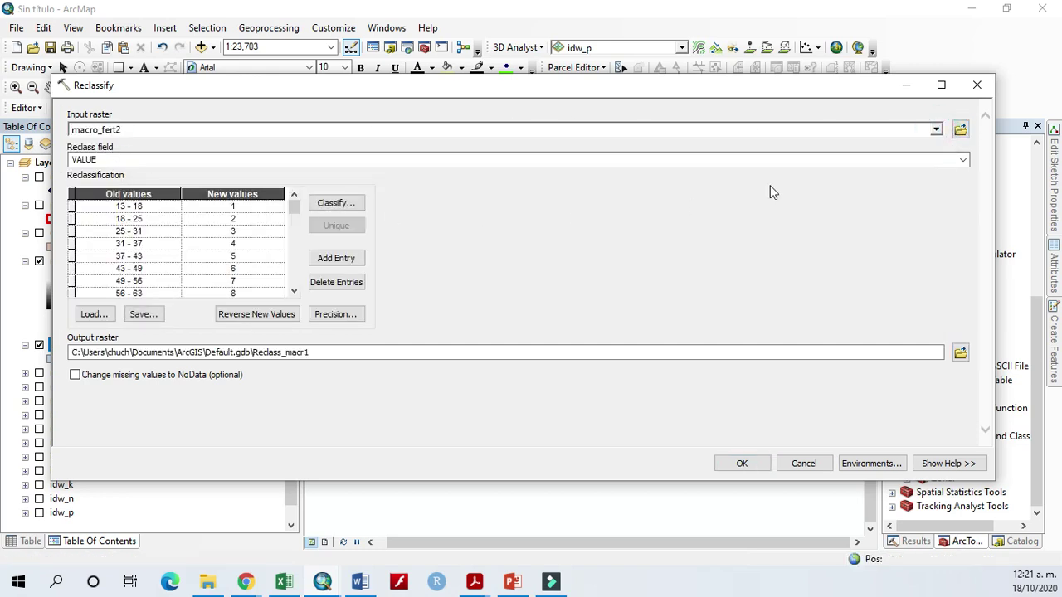
click(962, 159)
click(963, 160)
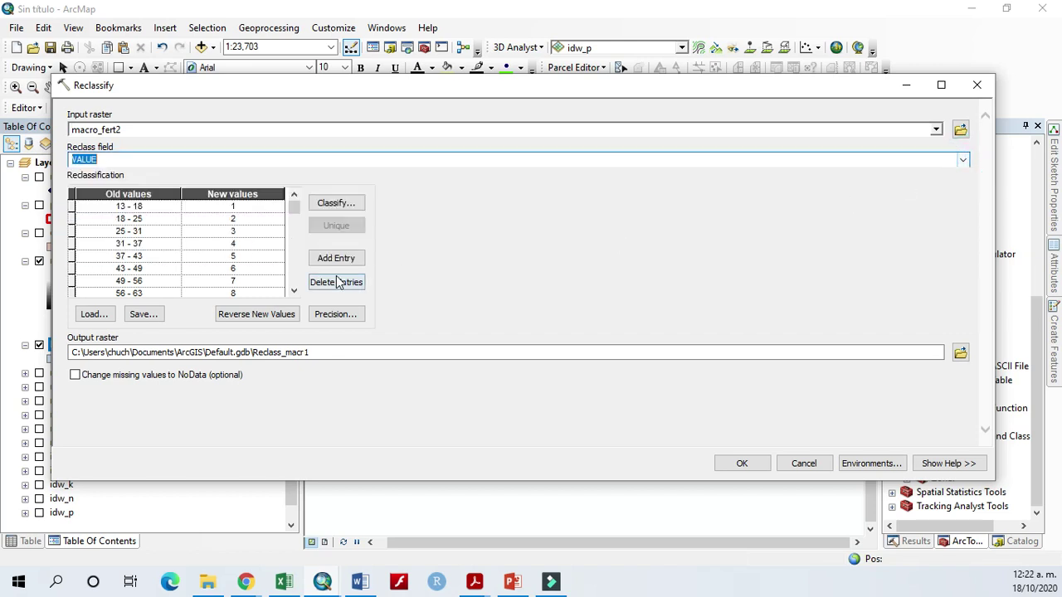
Classify the old values of macro_fert2 into 4 classes using the Equal Interval method
click(321, 205)
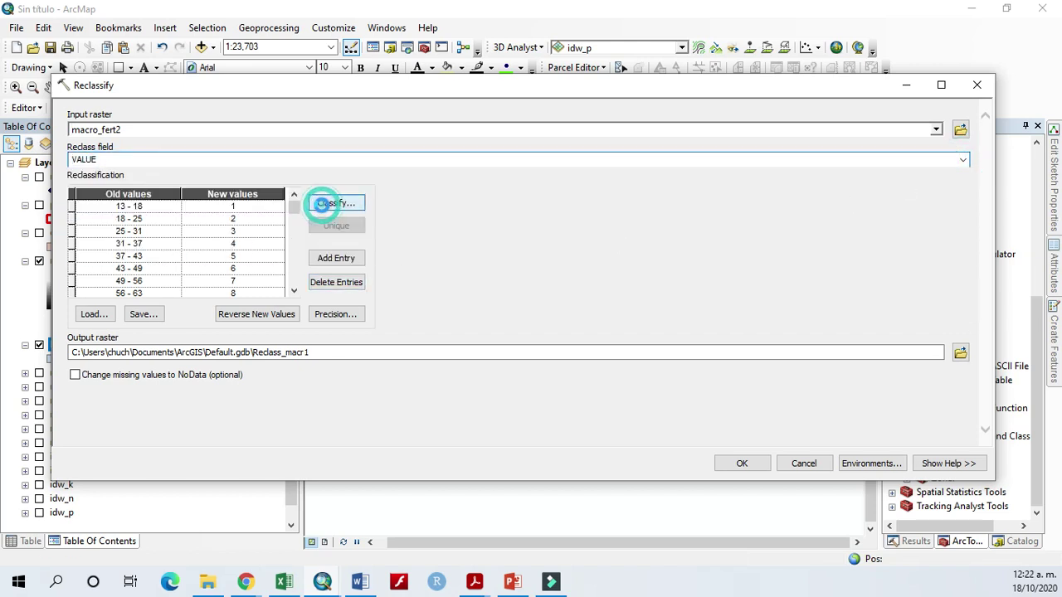
click(390, 153)
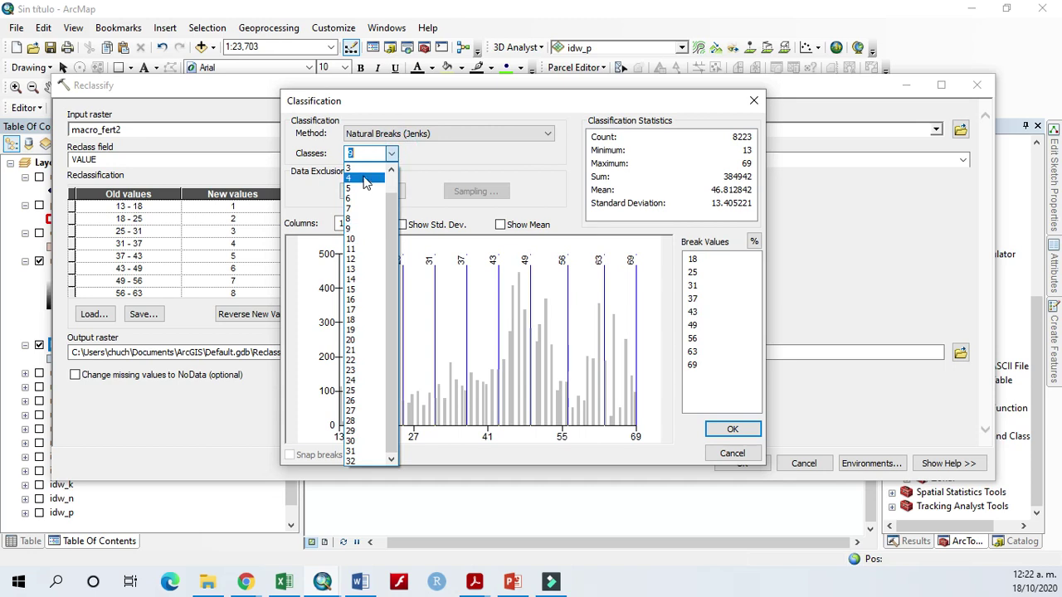
click(366, 179)
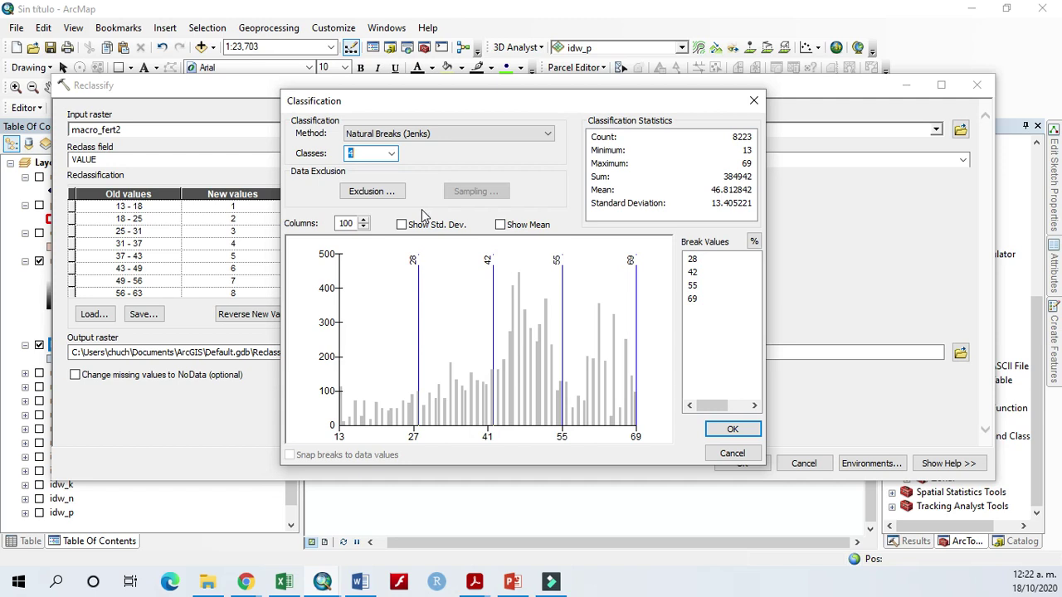
click(547, 134)
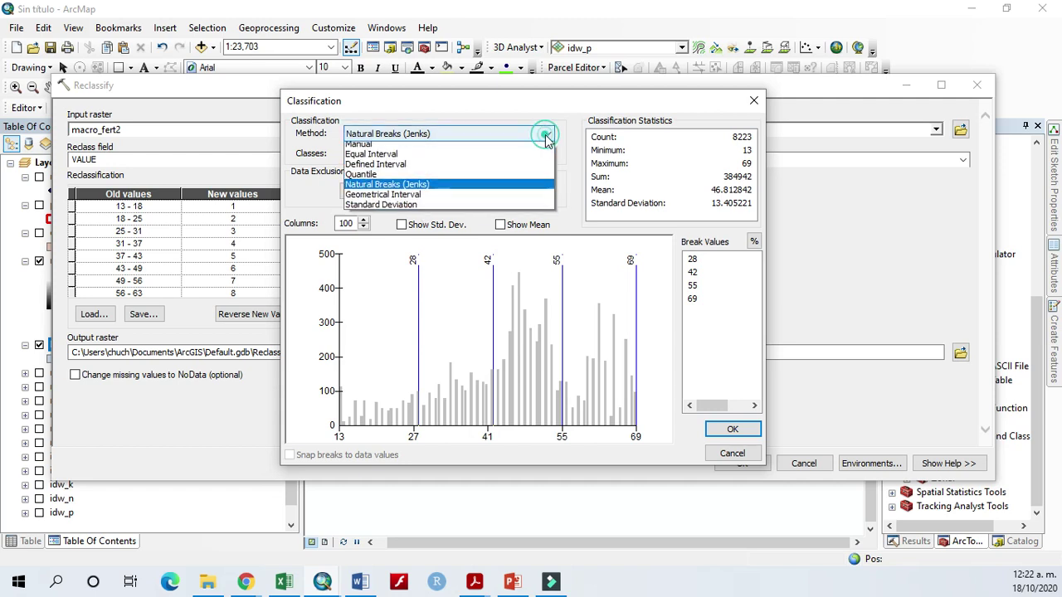
click(477, 164)
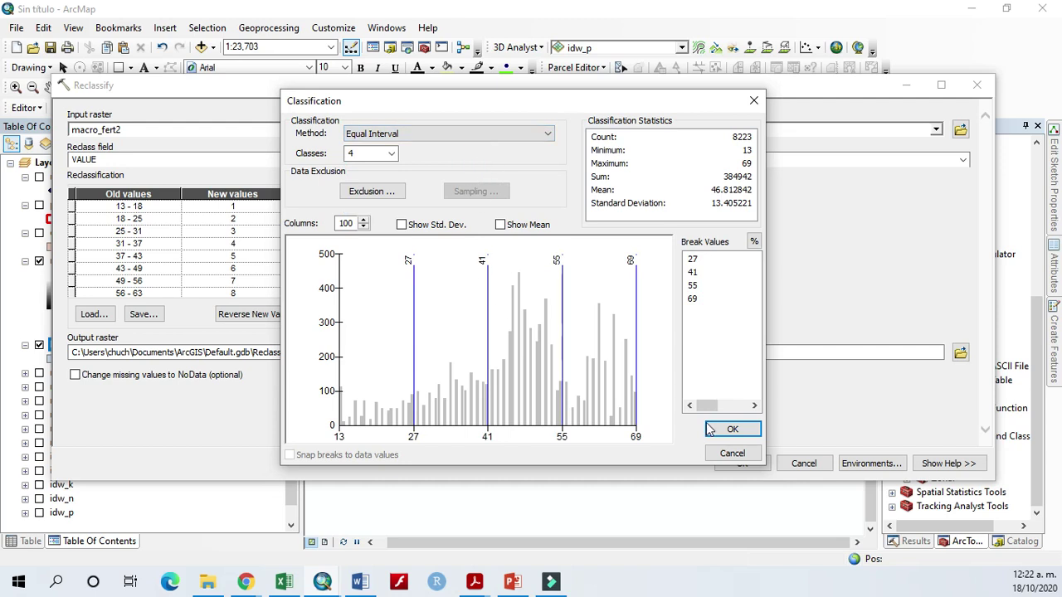
click(733, 429)
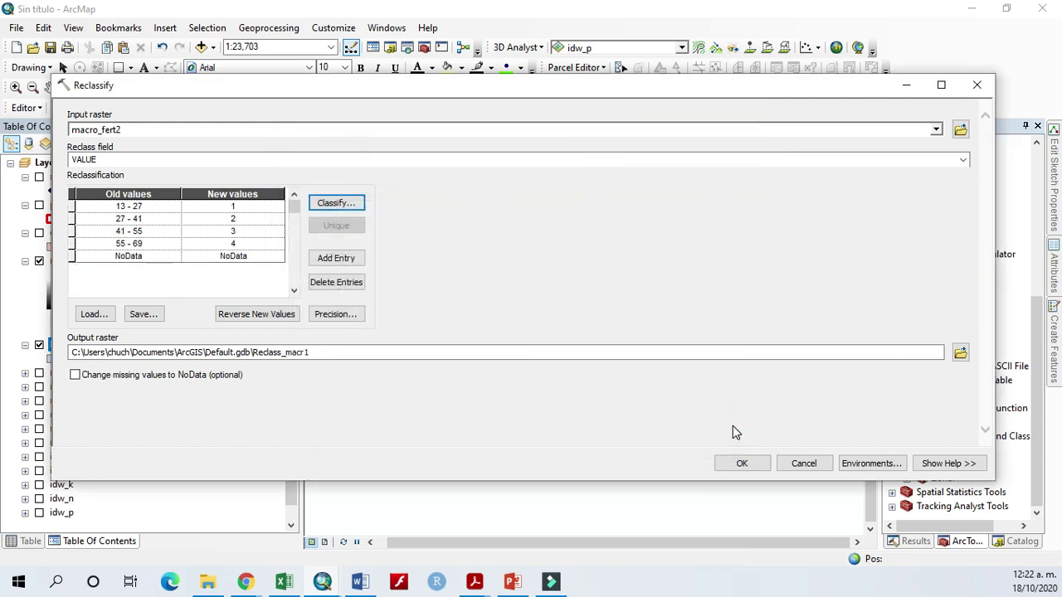
Name the output raster macro_fert2b in the Shapes folder, change missing values to NoData, and run the reclassification
click(960, 355)
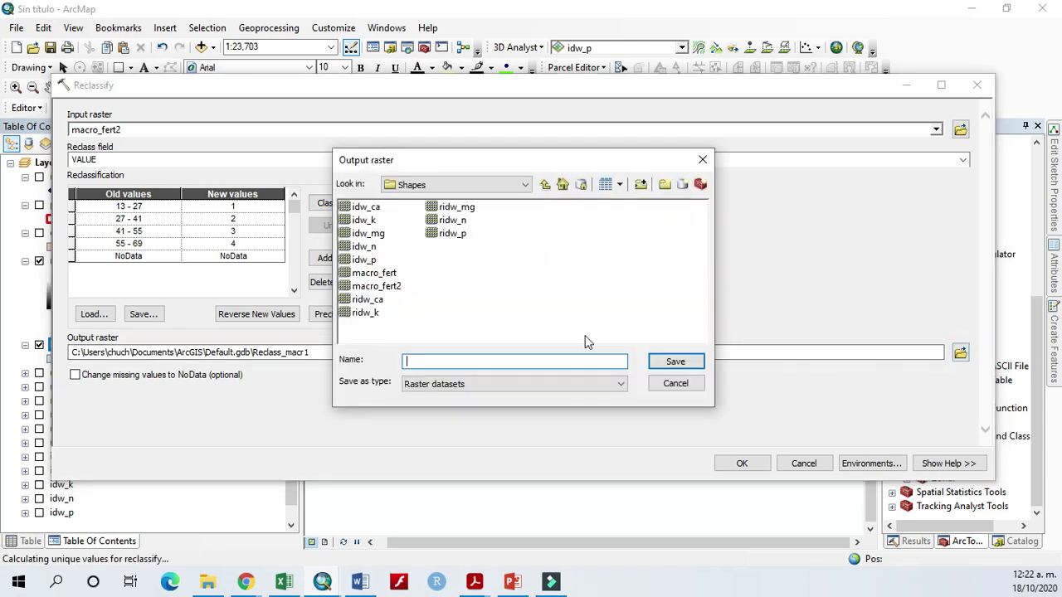
click(395, 287)
click(468, 362)
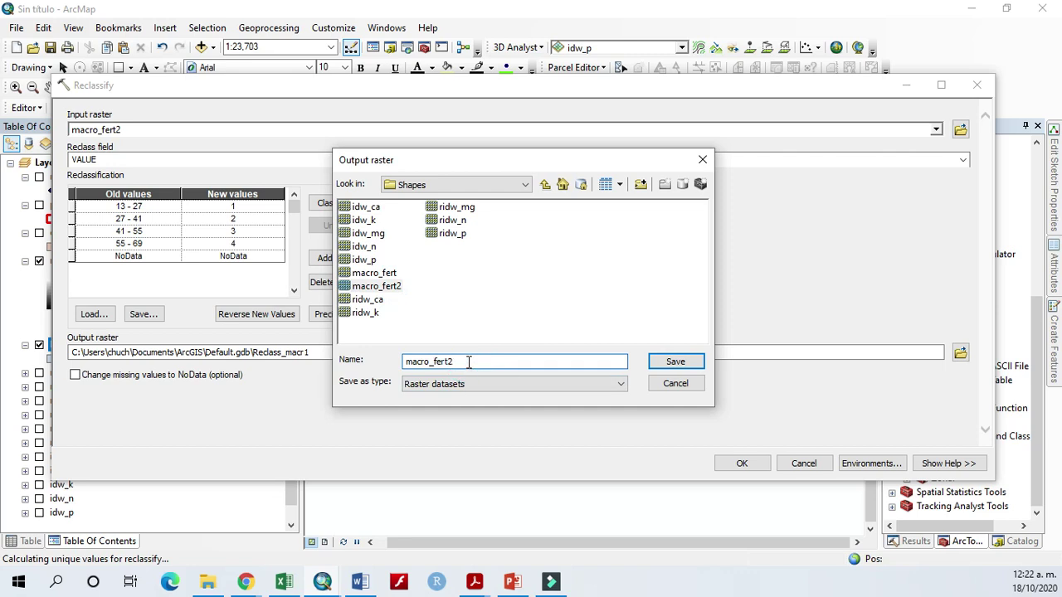
text(b)
click(697, 367)
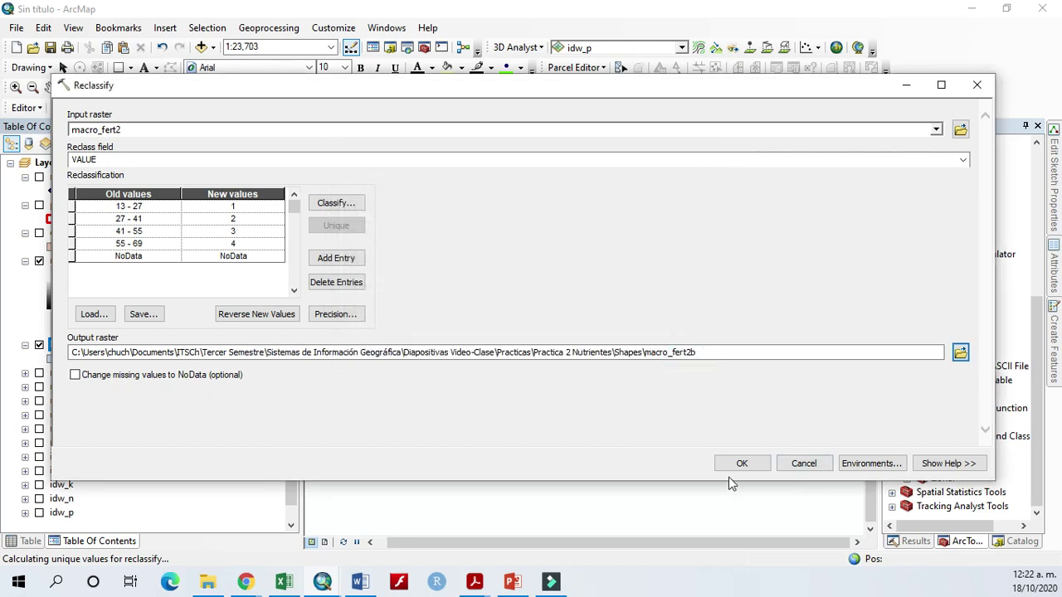
click(222, 375)
click(743, 463)
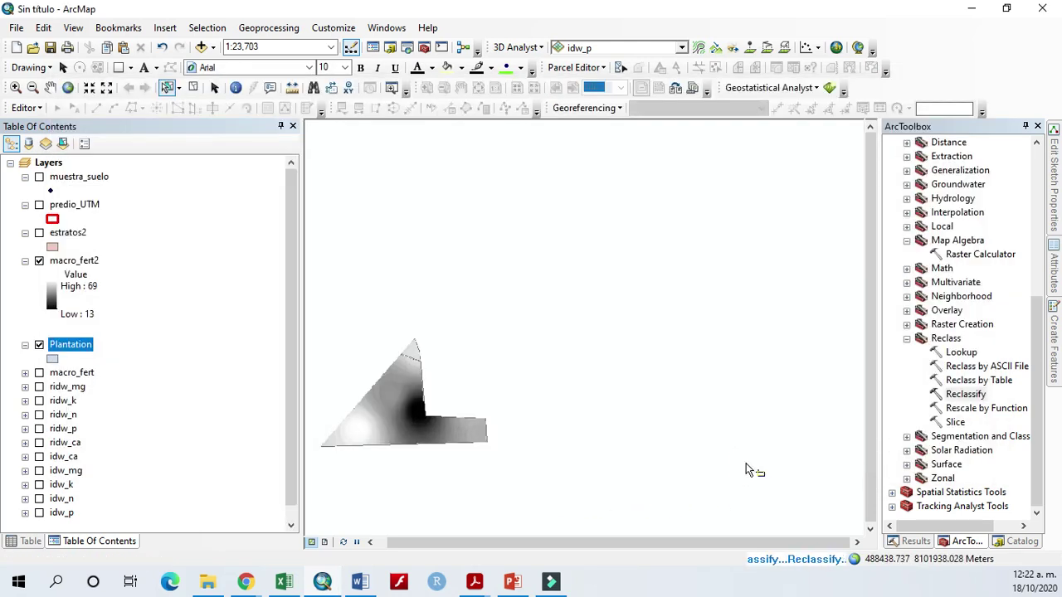